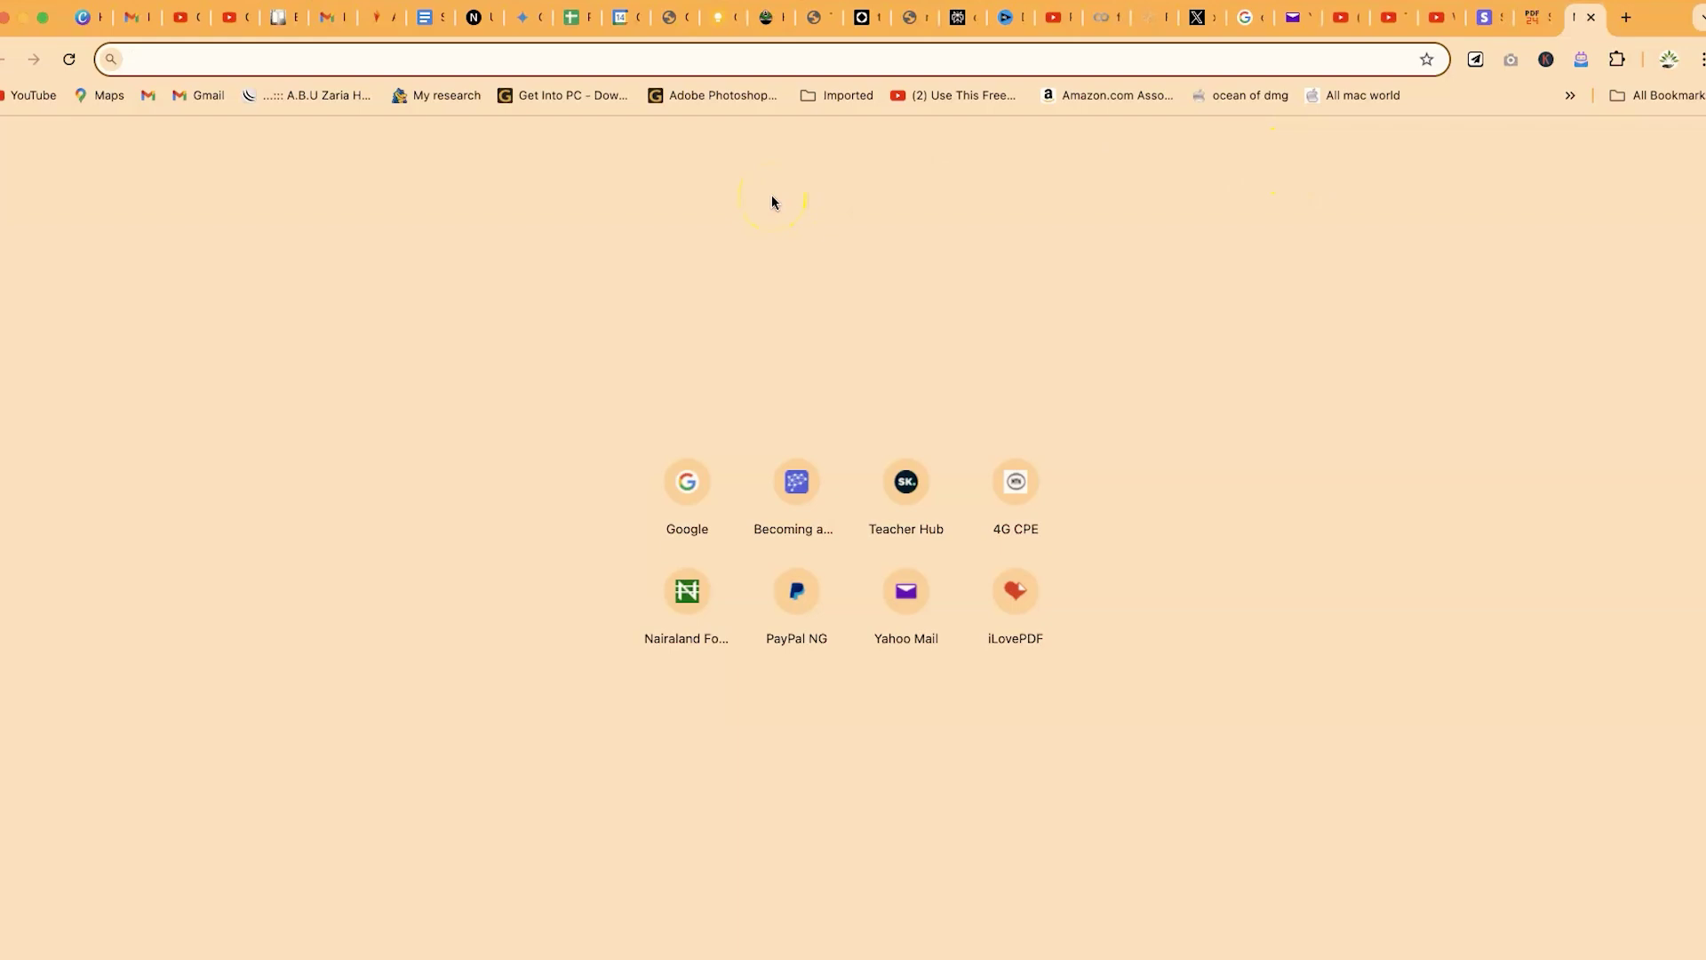
Search Google for "pdf 24" and open the official PDF24 website from the results.
type("google.com")
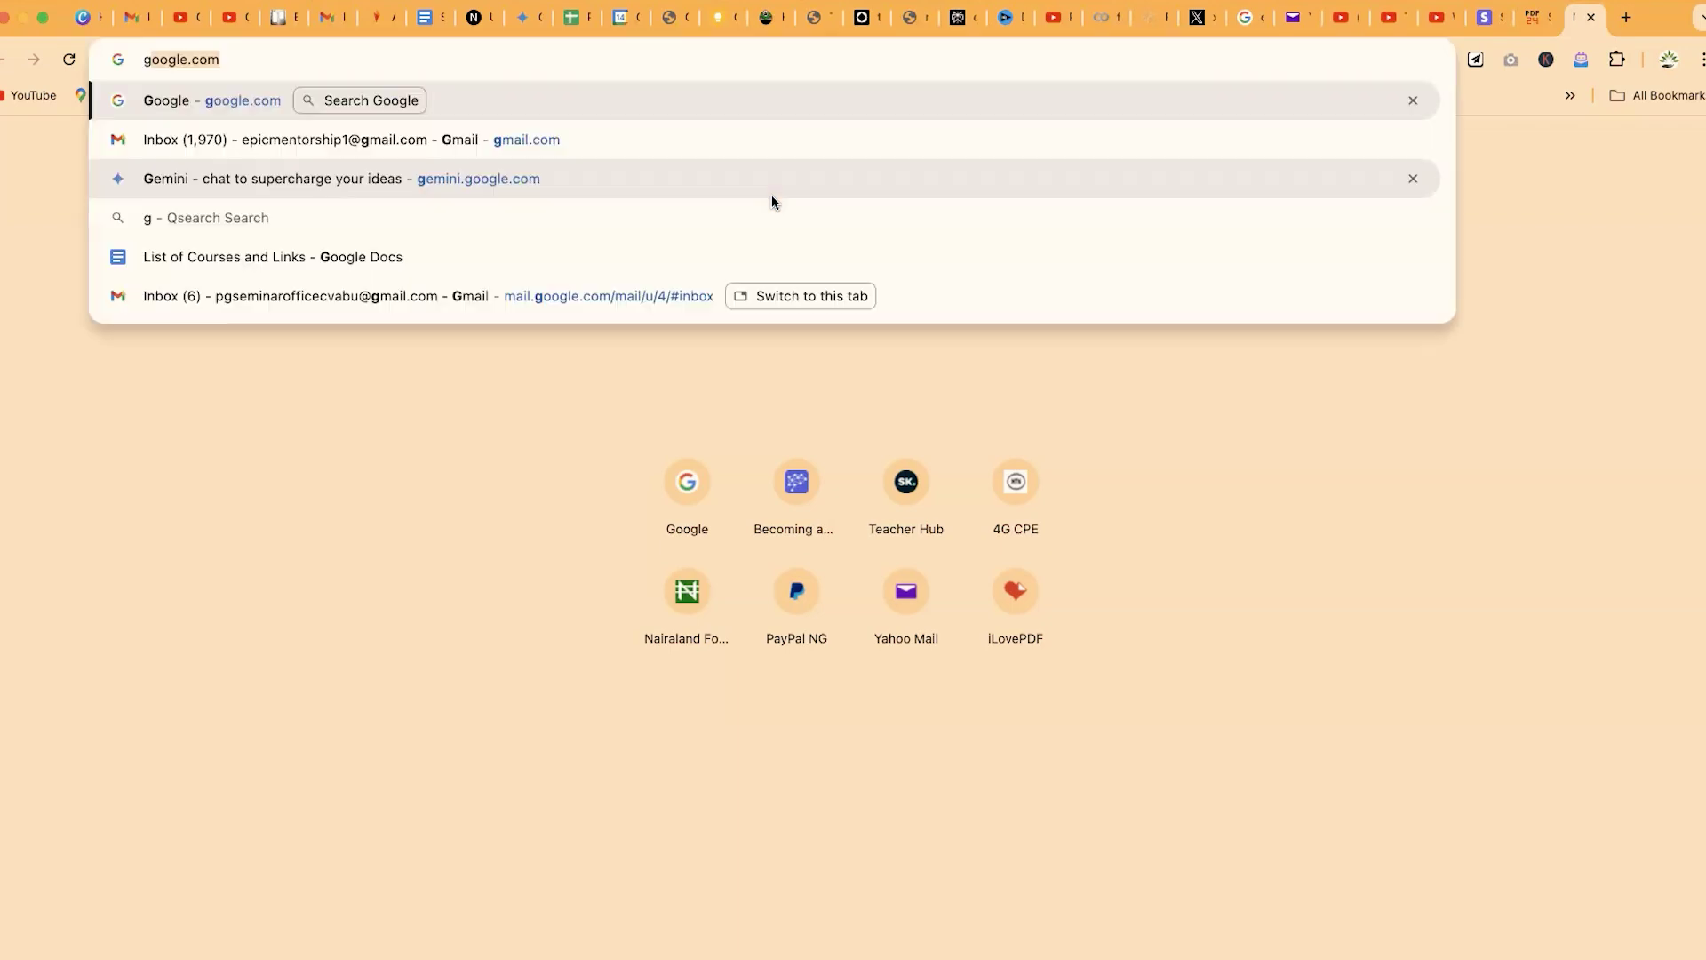
key("Return")
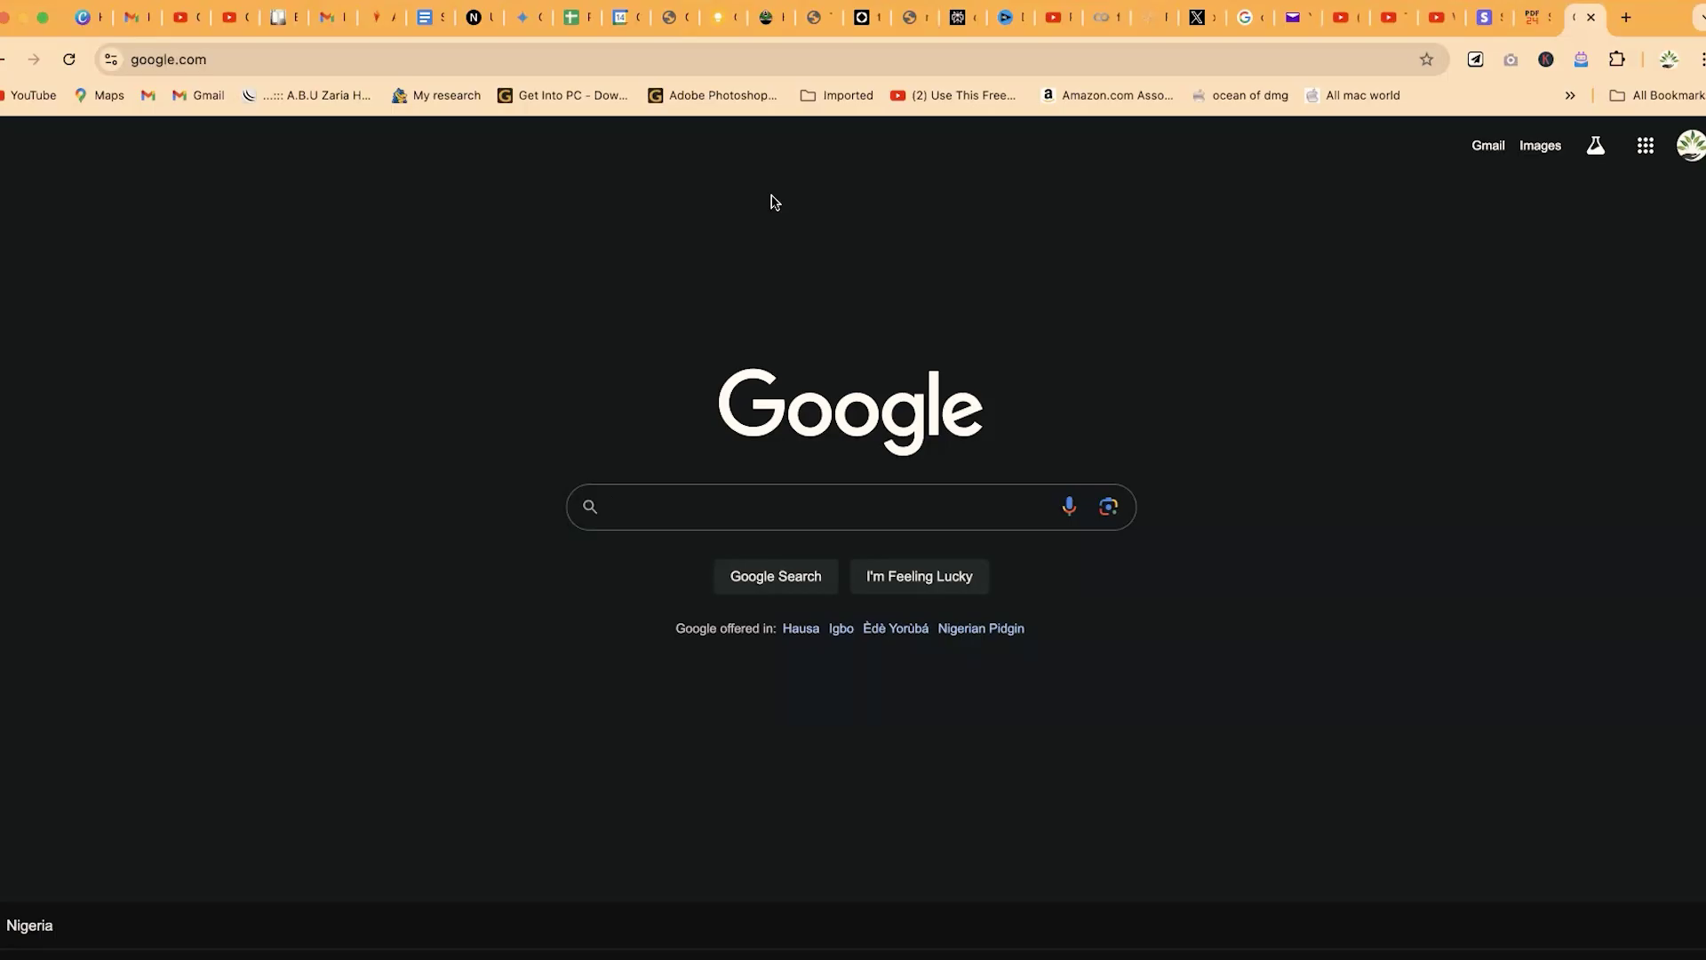
type("pdf 24")
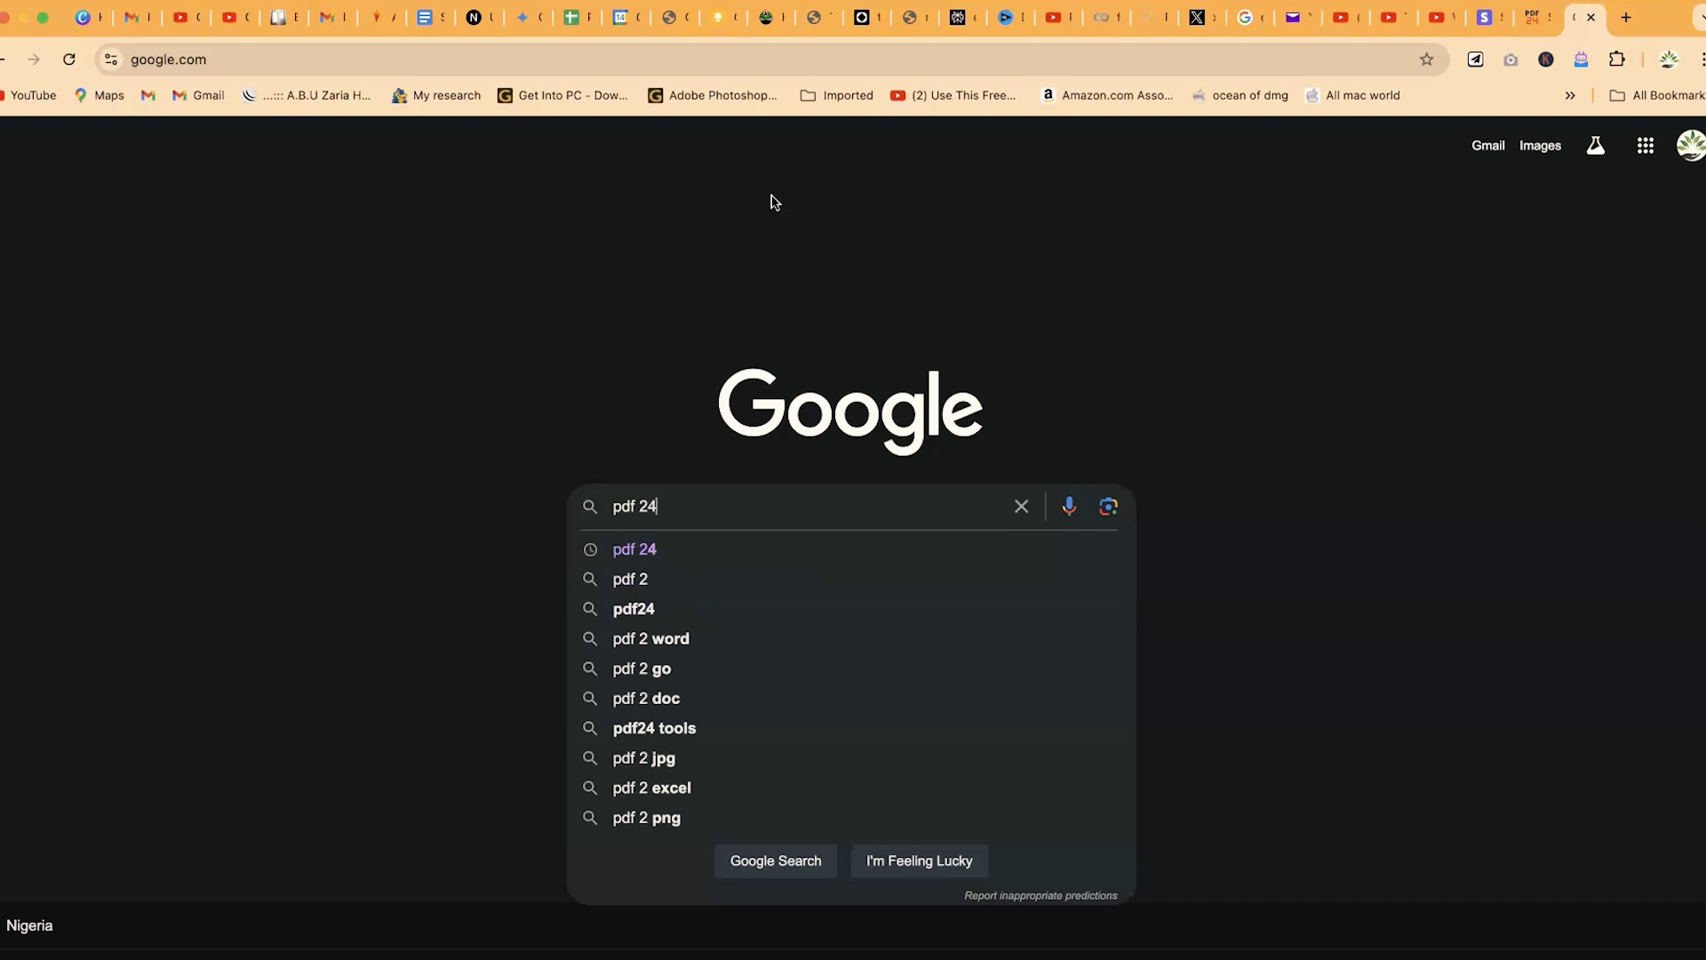
key("Return")
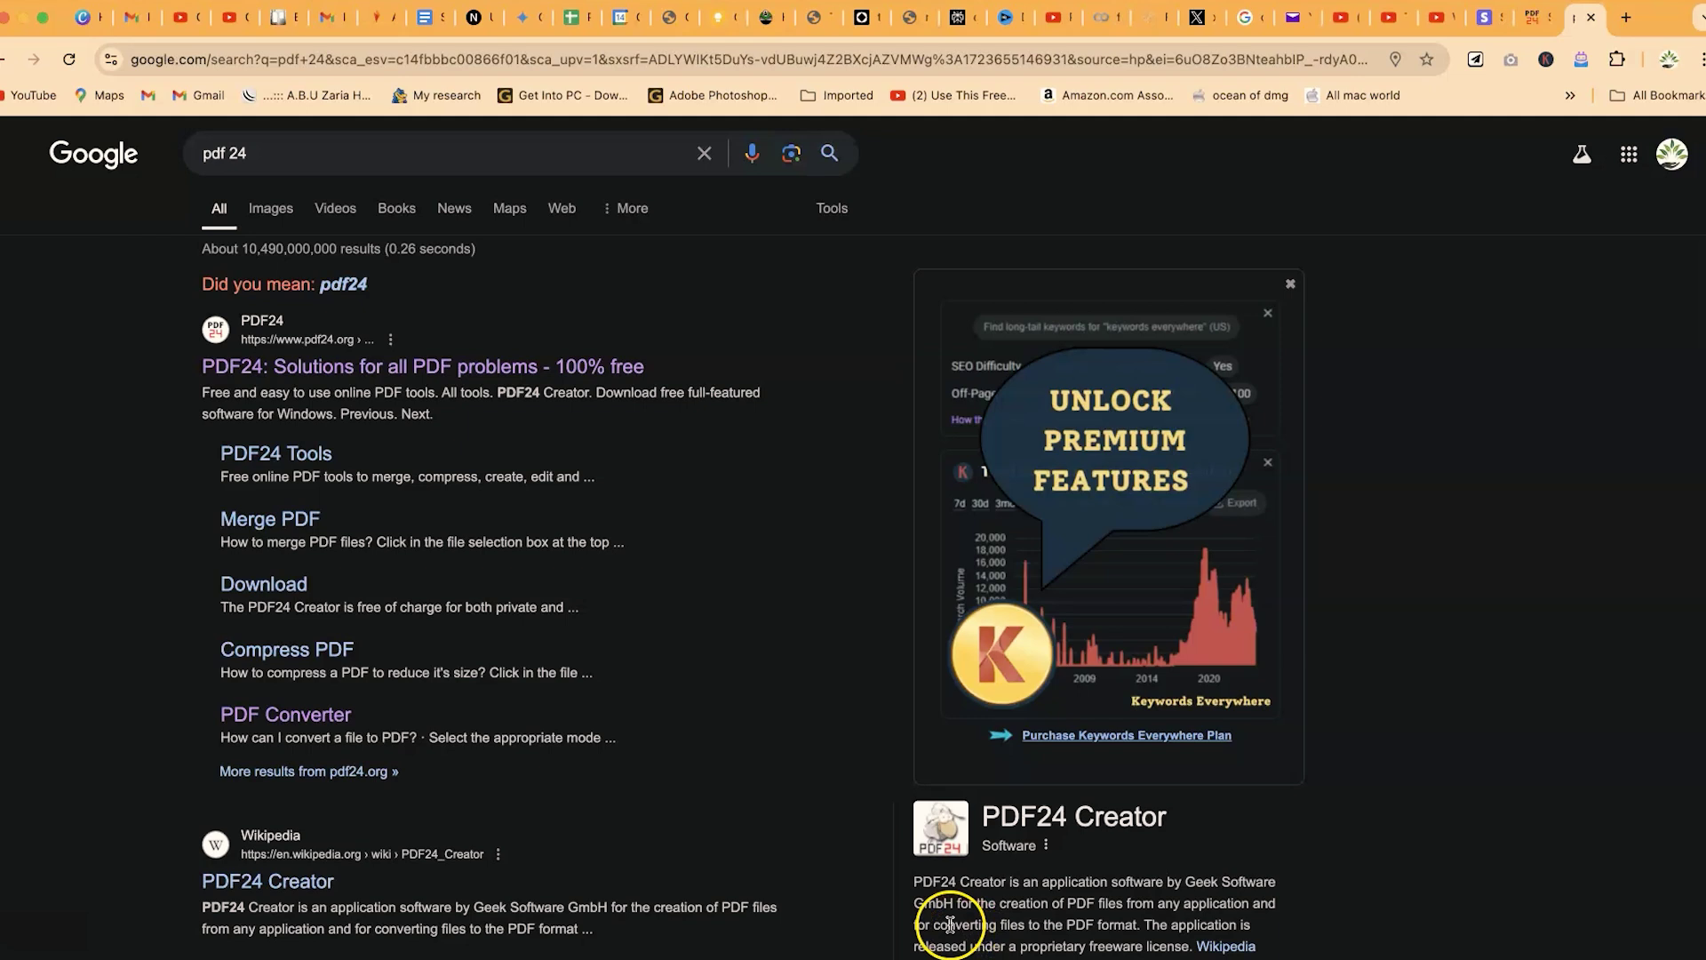
left_click(488, 367)
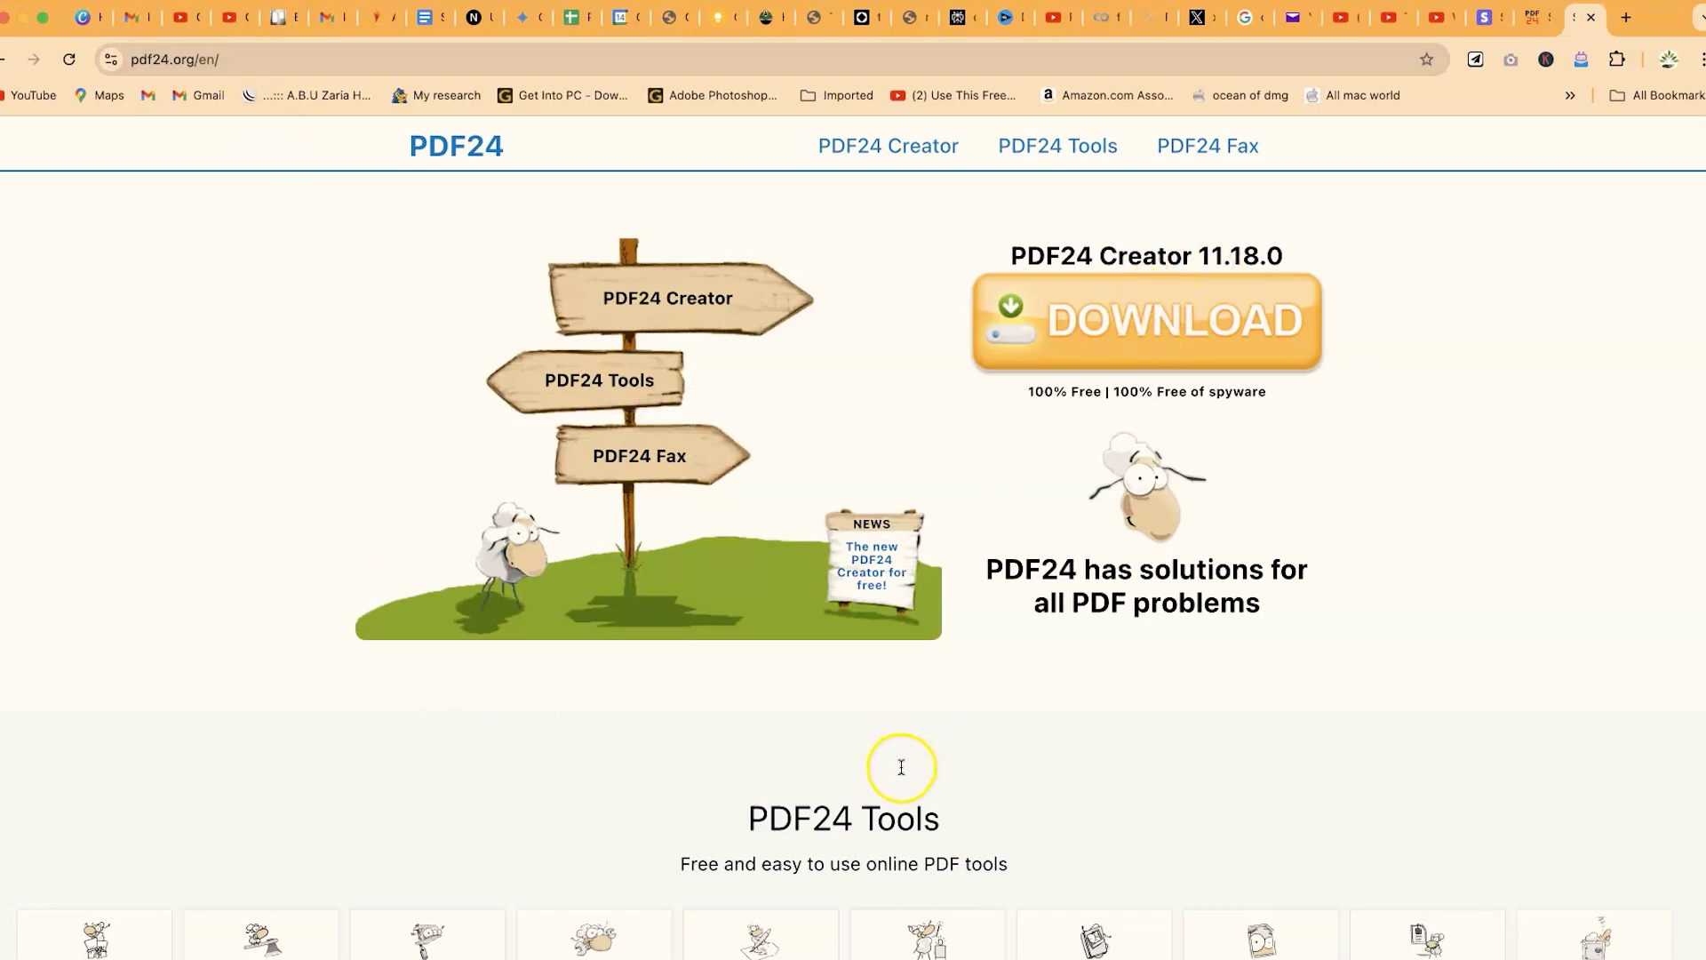
Open the PDF Converter tool and choose the direction that converts files to PDF.
scroll(900, 766, "down", 3)
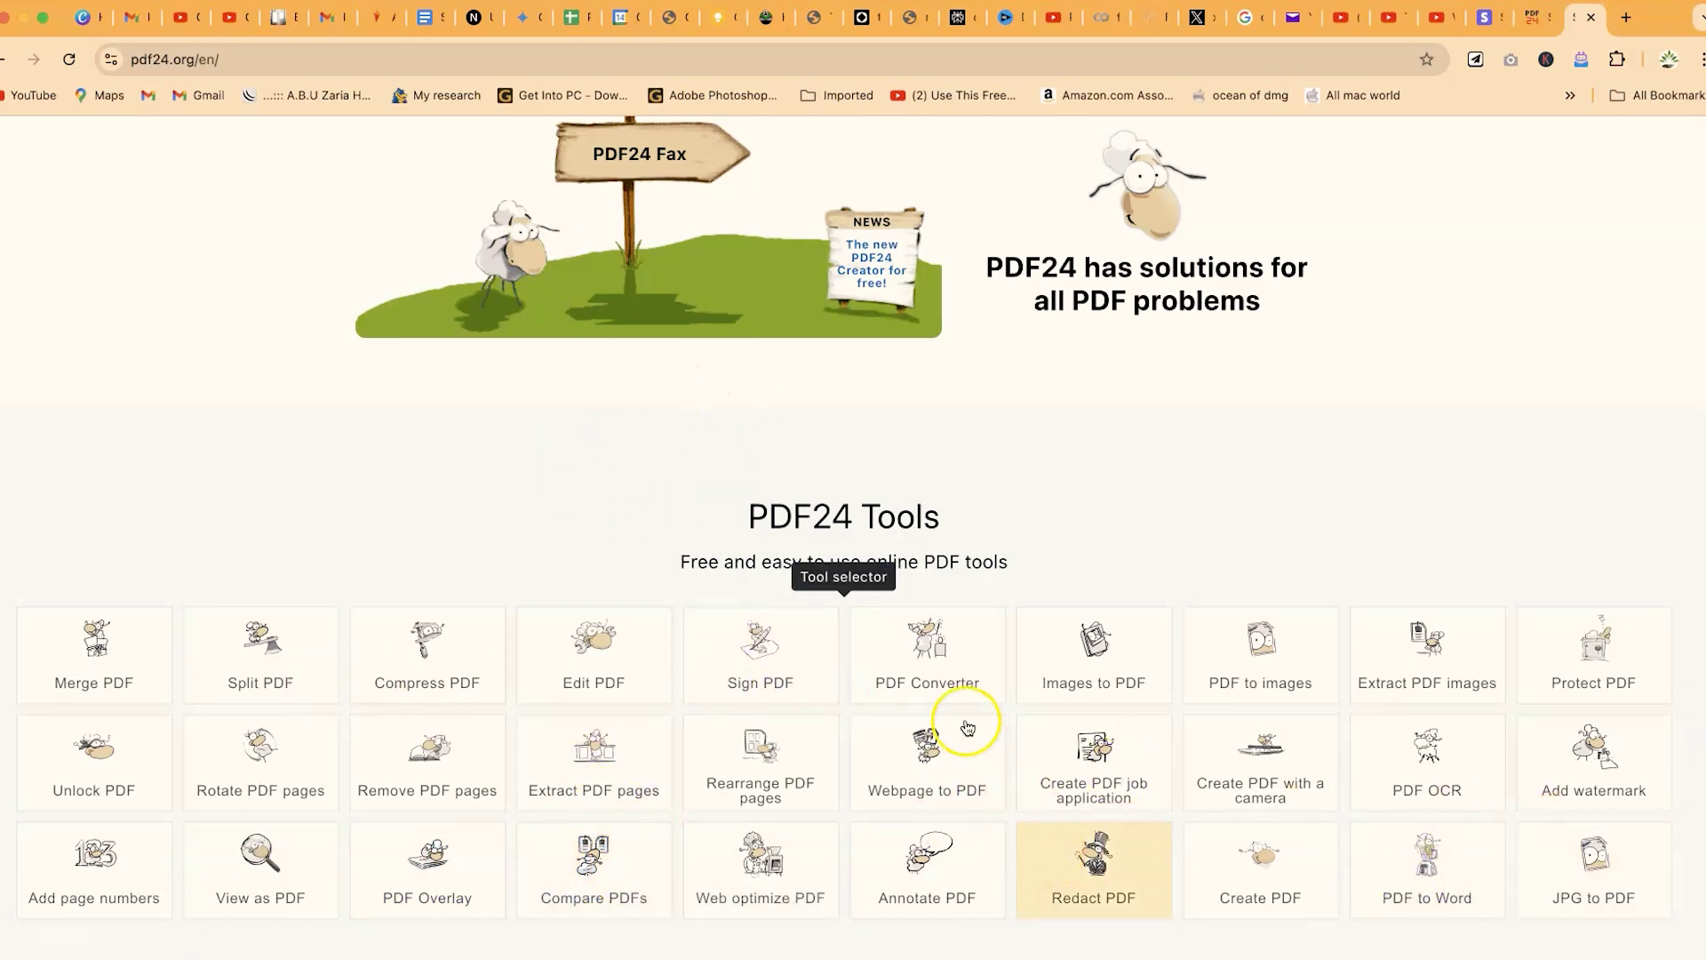
left_click(898, 682)
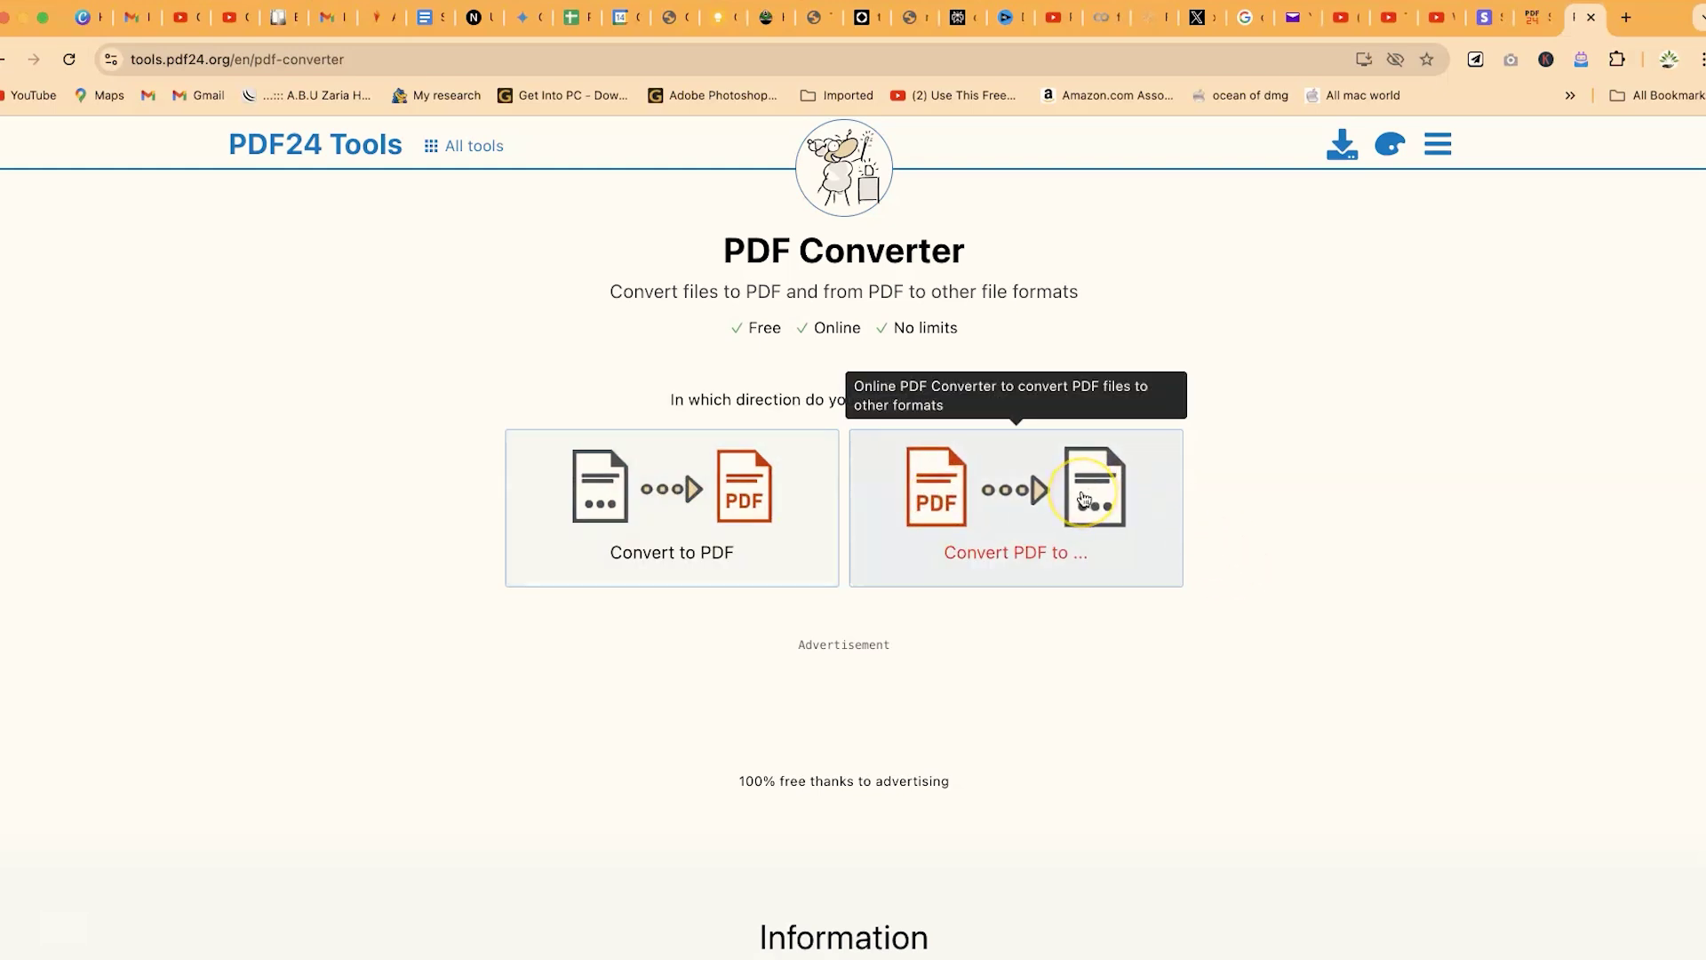
left_click(699, 530)
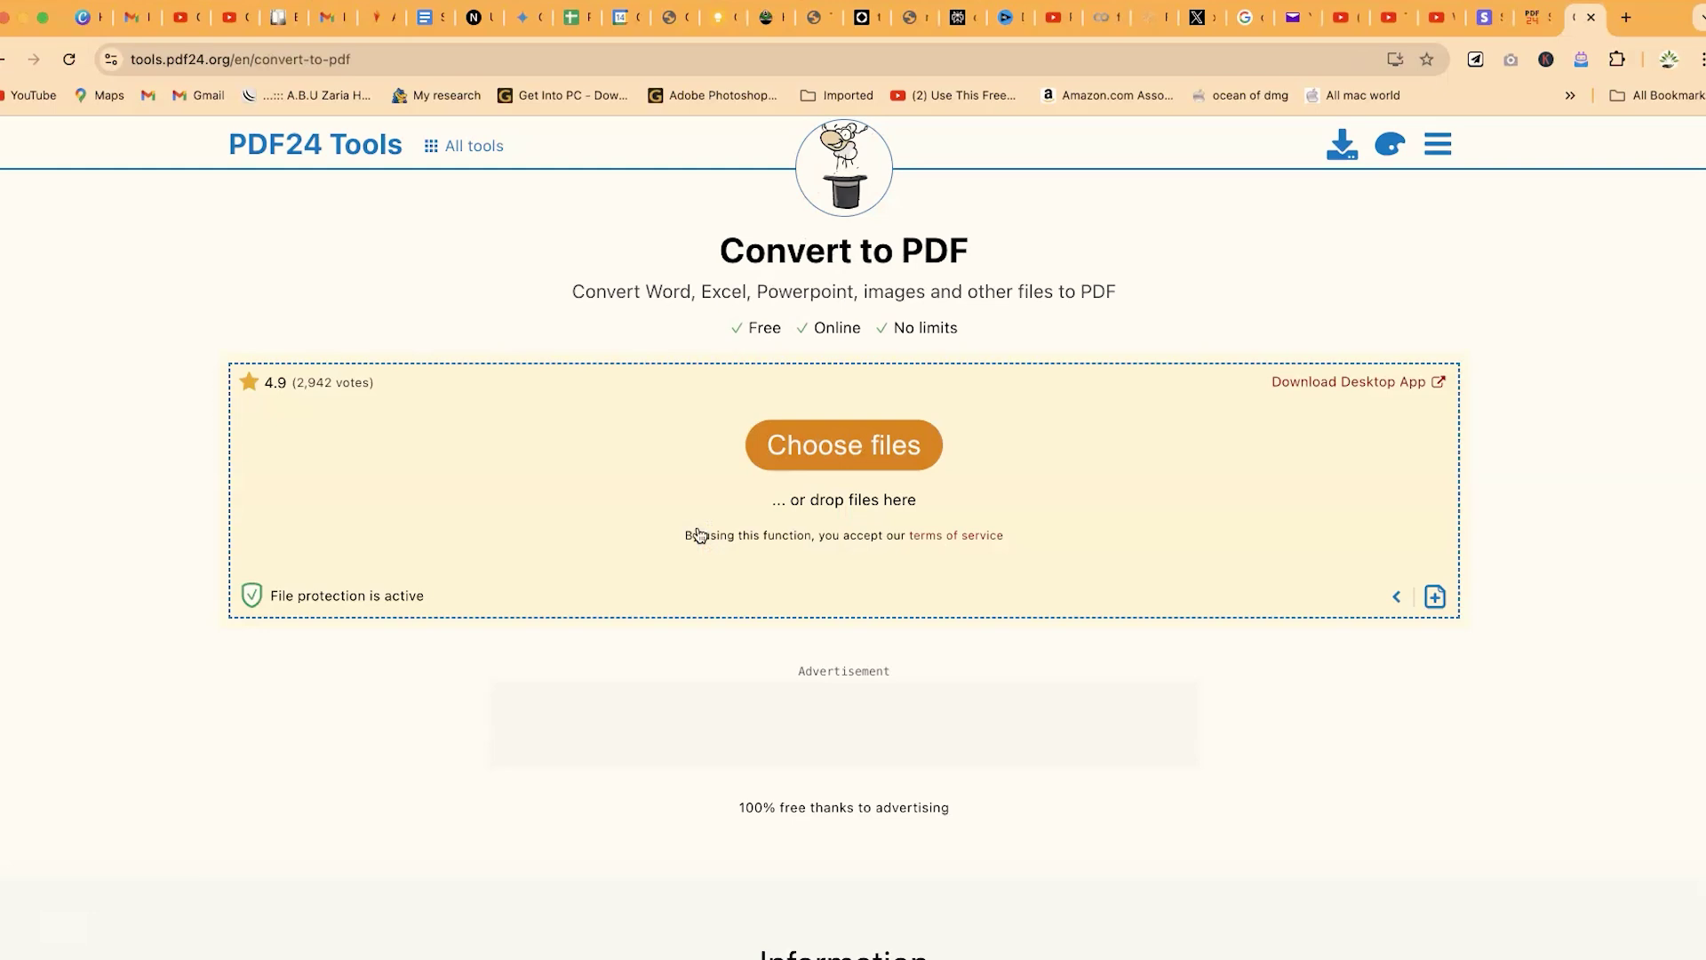
Load How to use ChatGPT.pptx from the Resources folder on the Desktop into the converter.
left_click(833, 460)
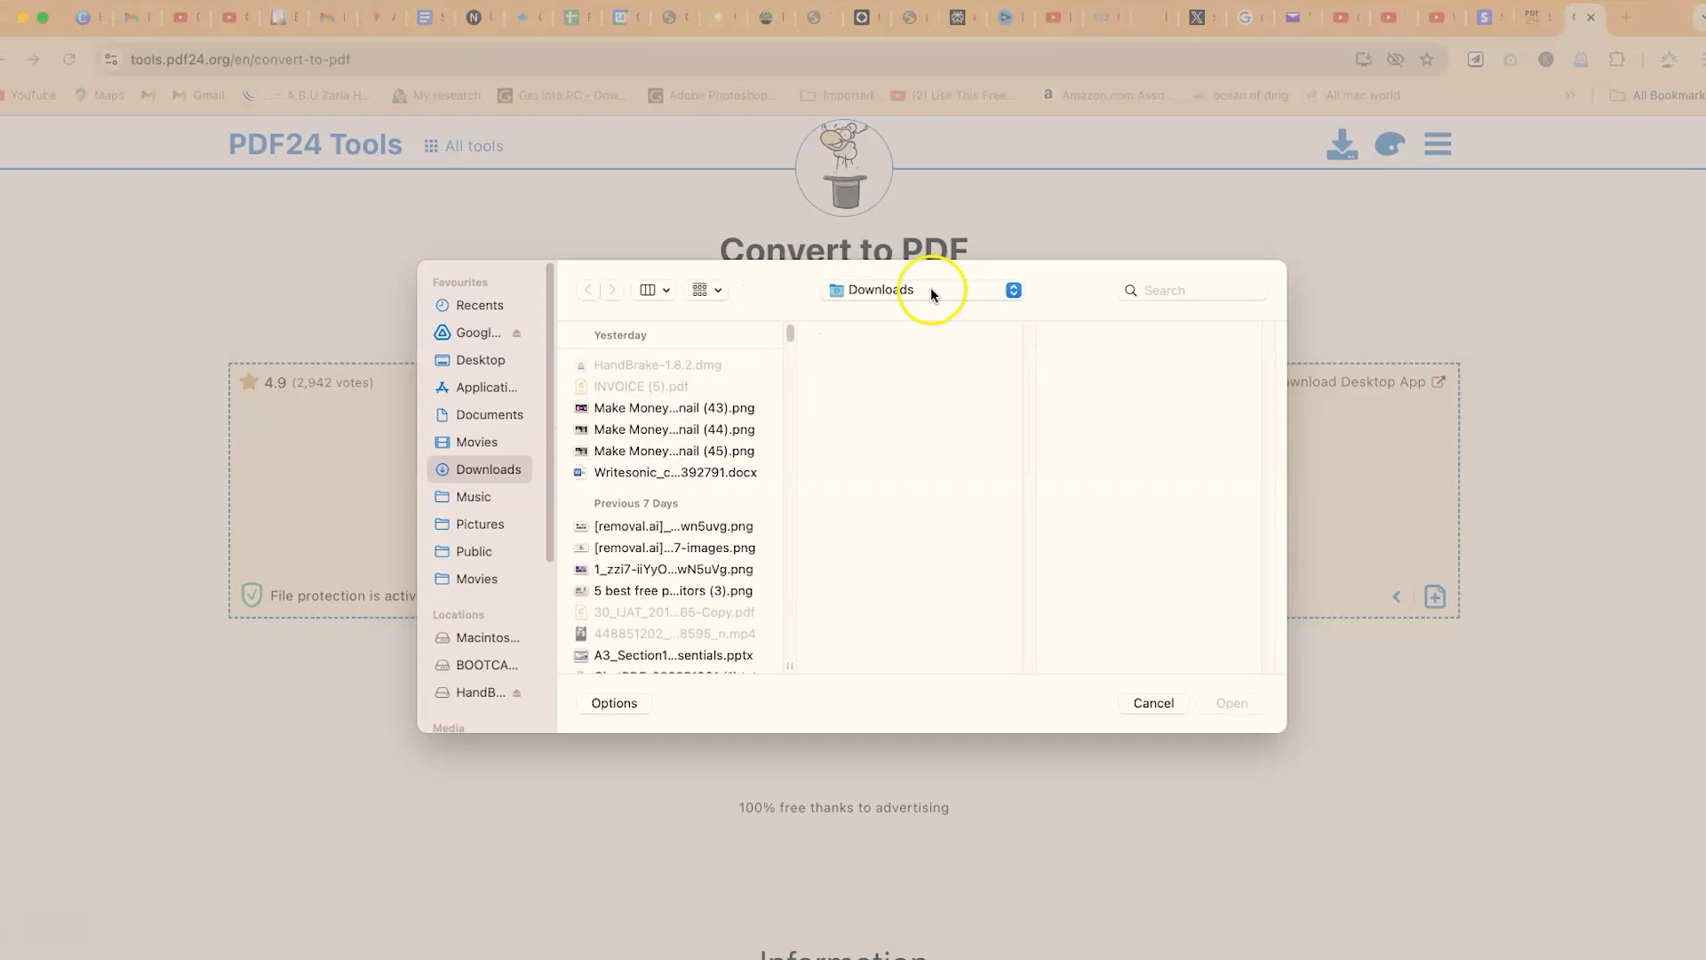
left_click(487, 357)
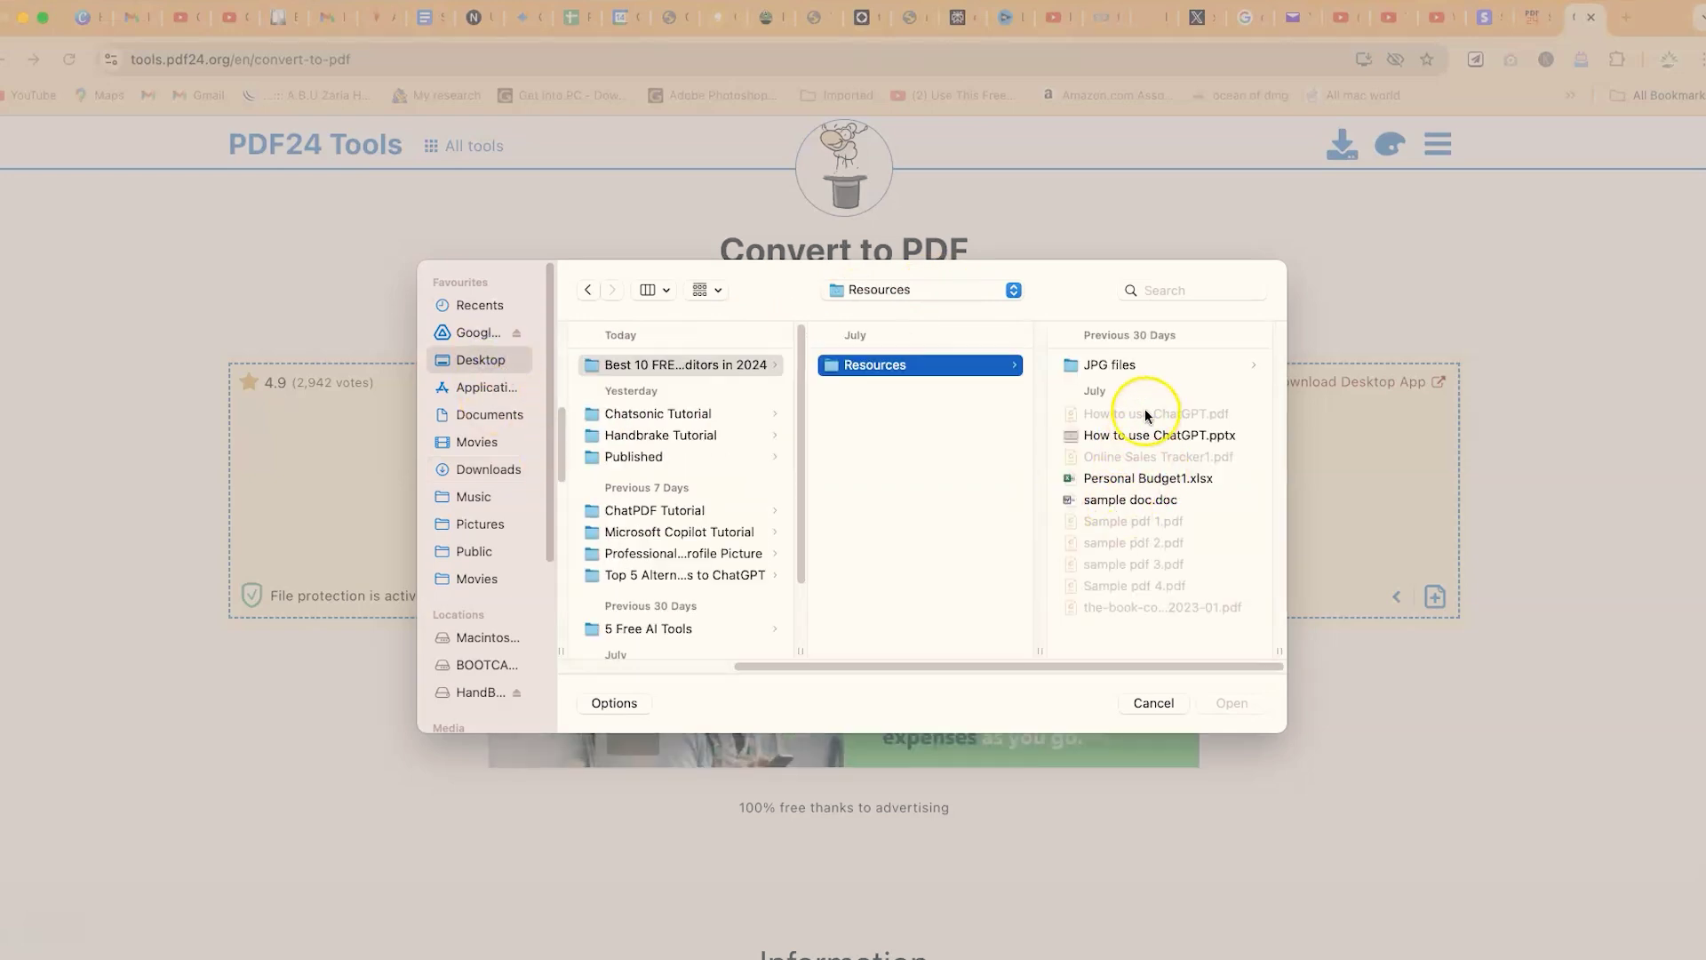
left_click(1145, 434)
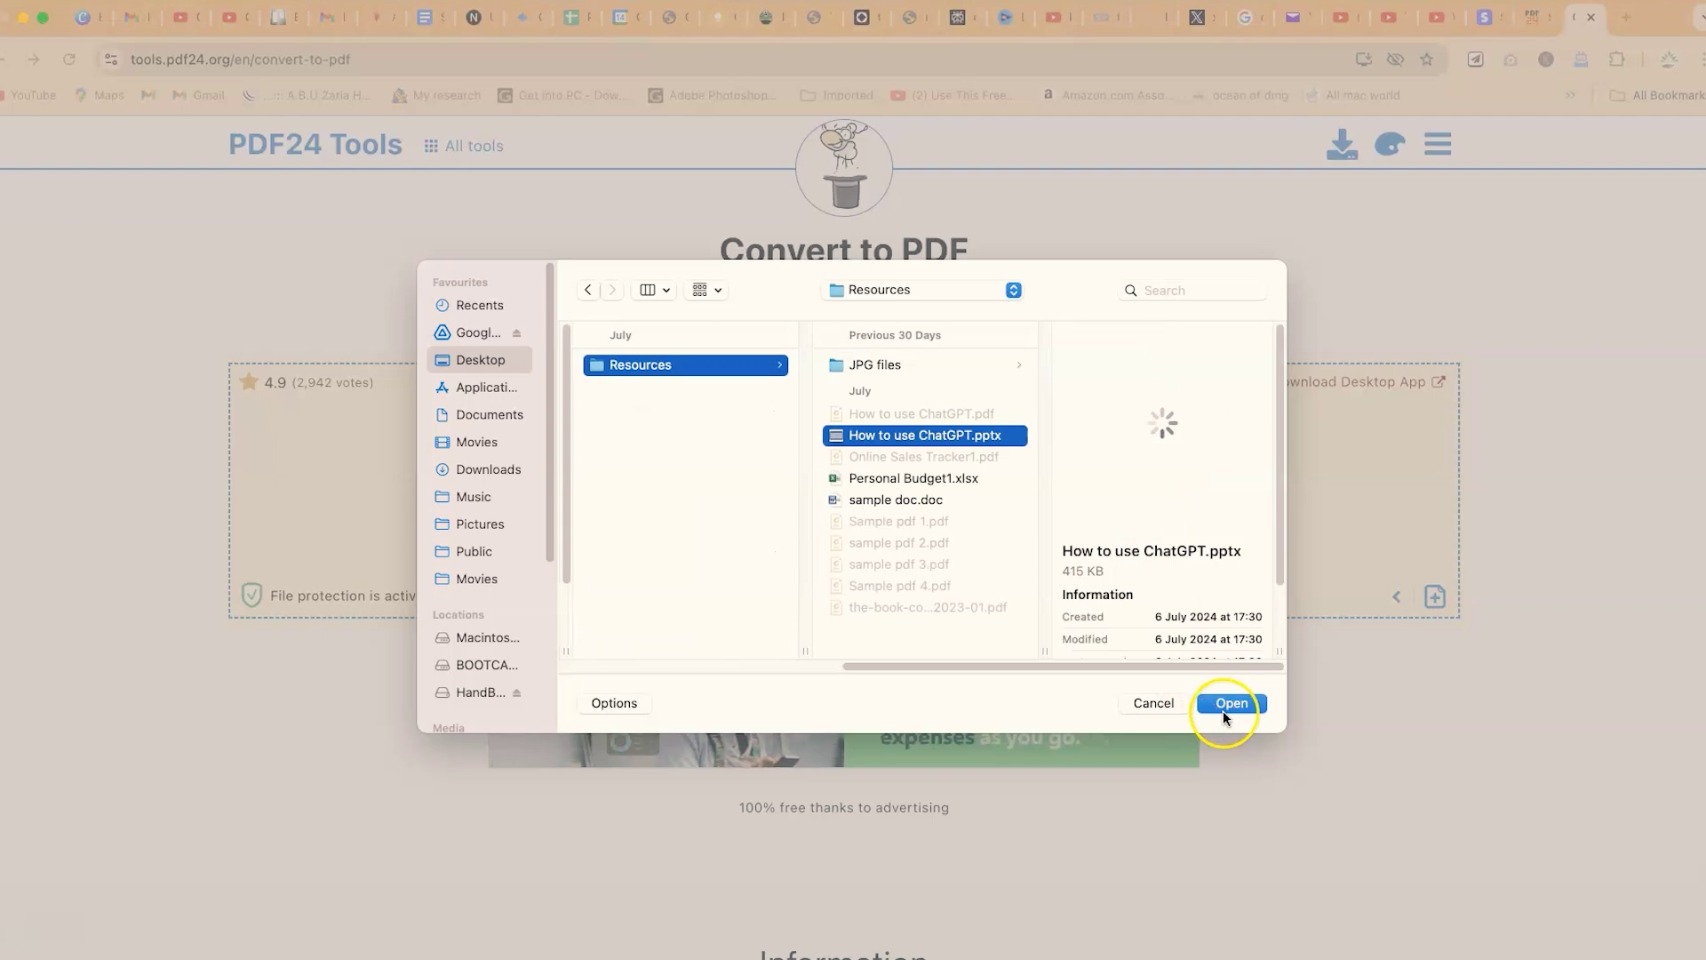
left_click(1228, 705)
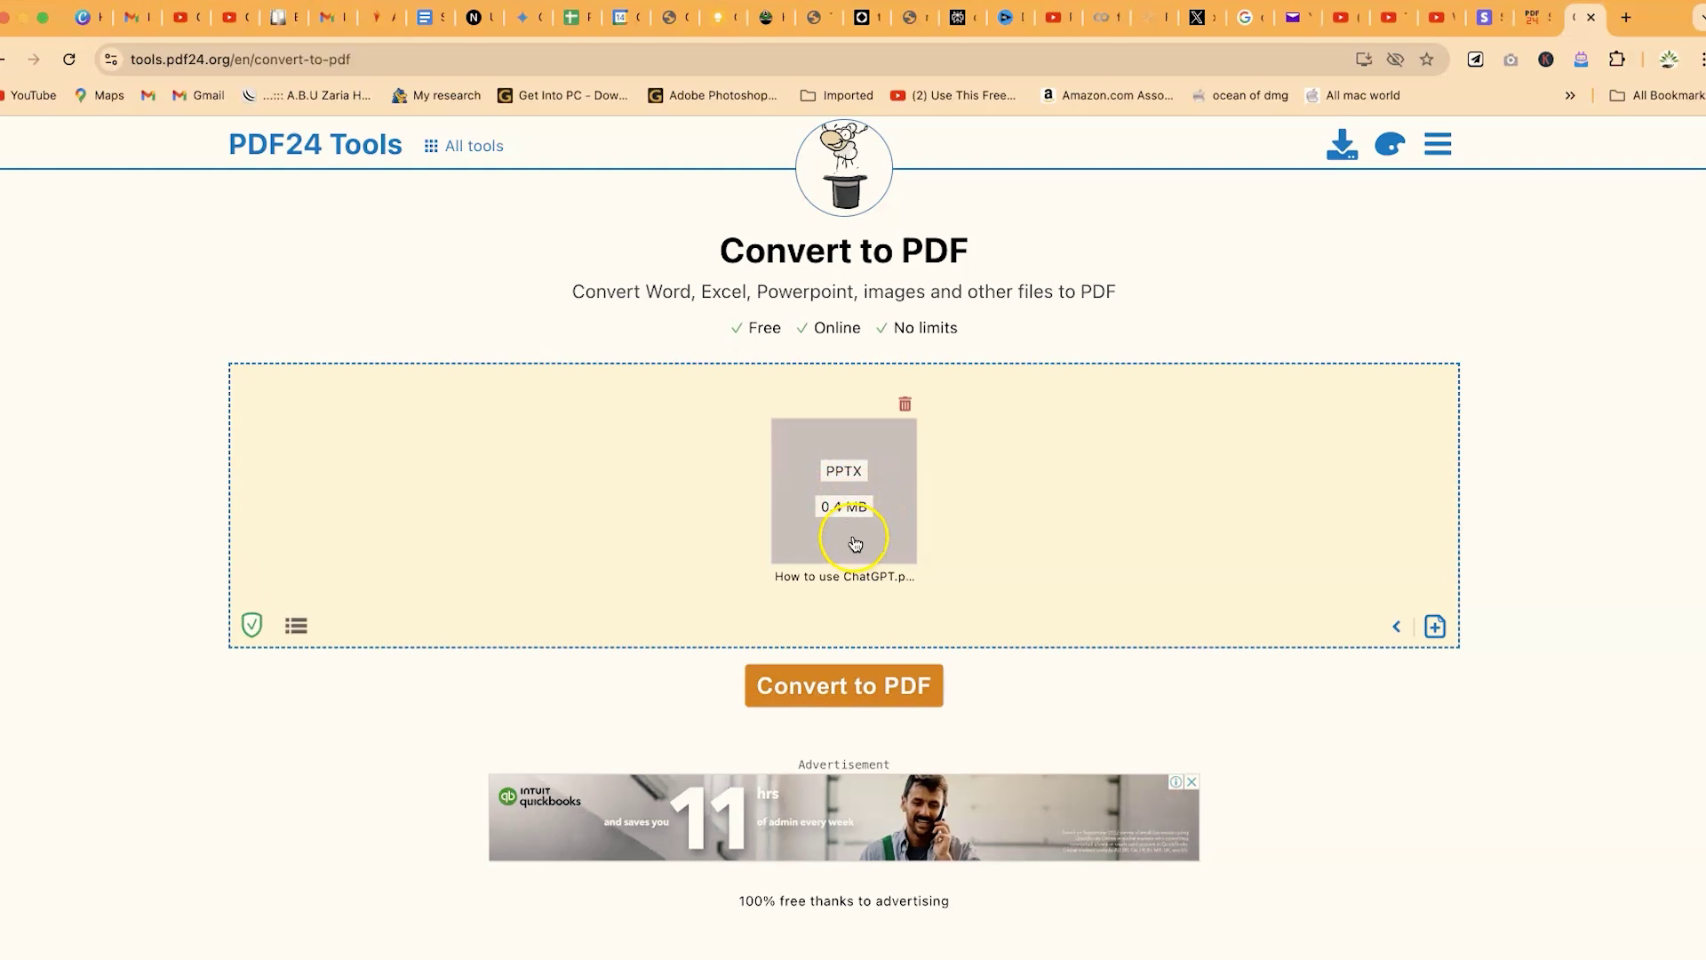
Convert the uploaded presentation to PDF and download the resulting file.
left_click(852, 699)
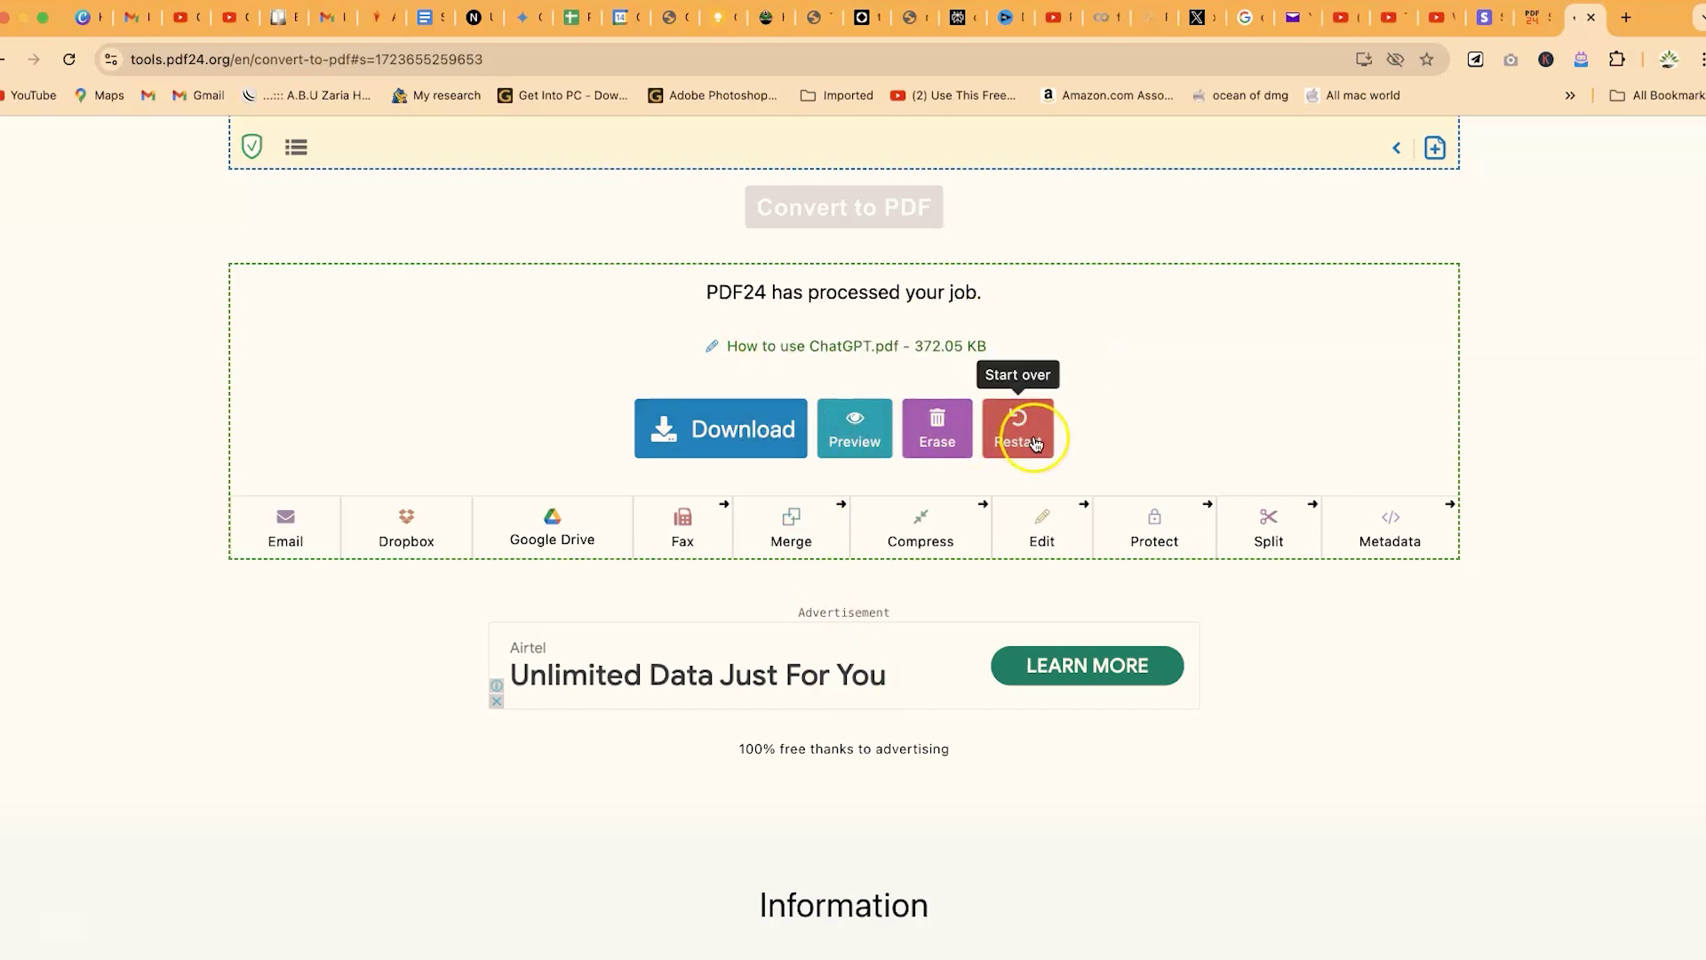
left_click(772, 441)
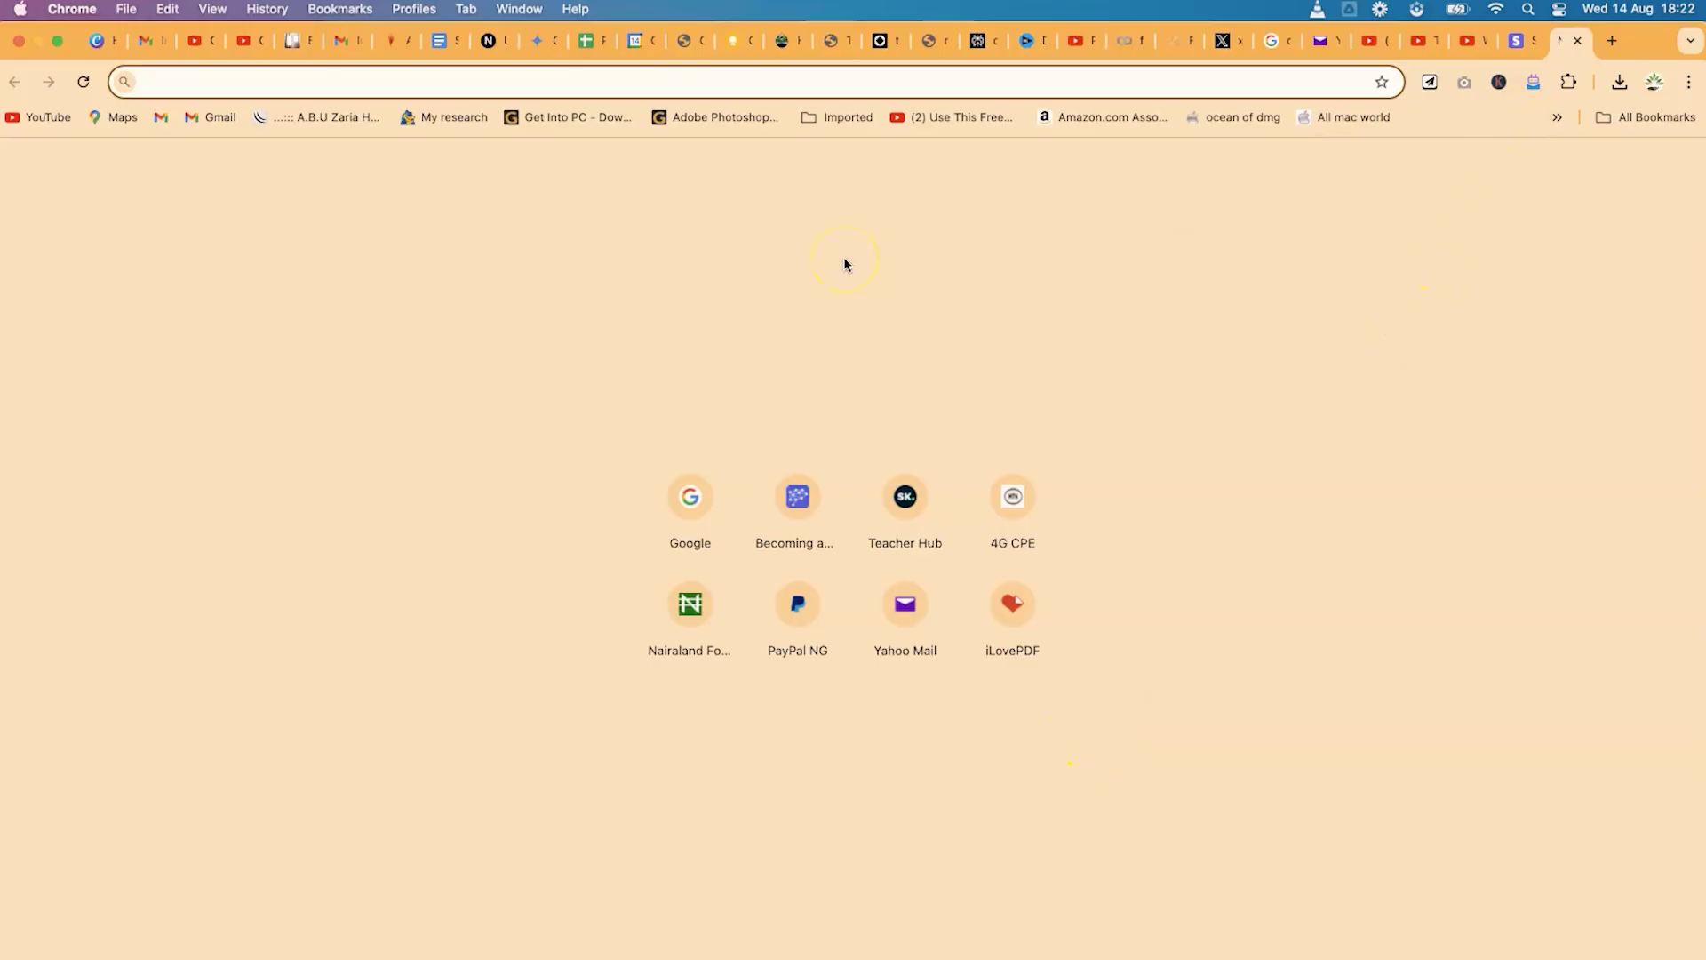
Search Google for "ilove pdf" and open the iLovePDF website from the results.
type("google.com")
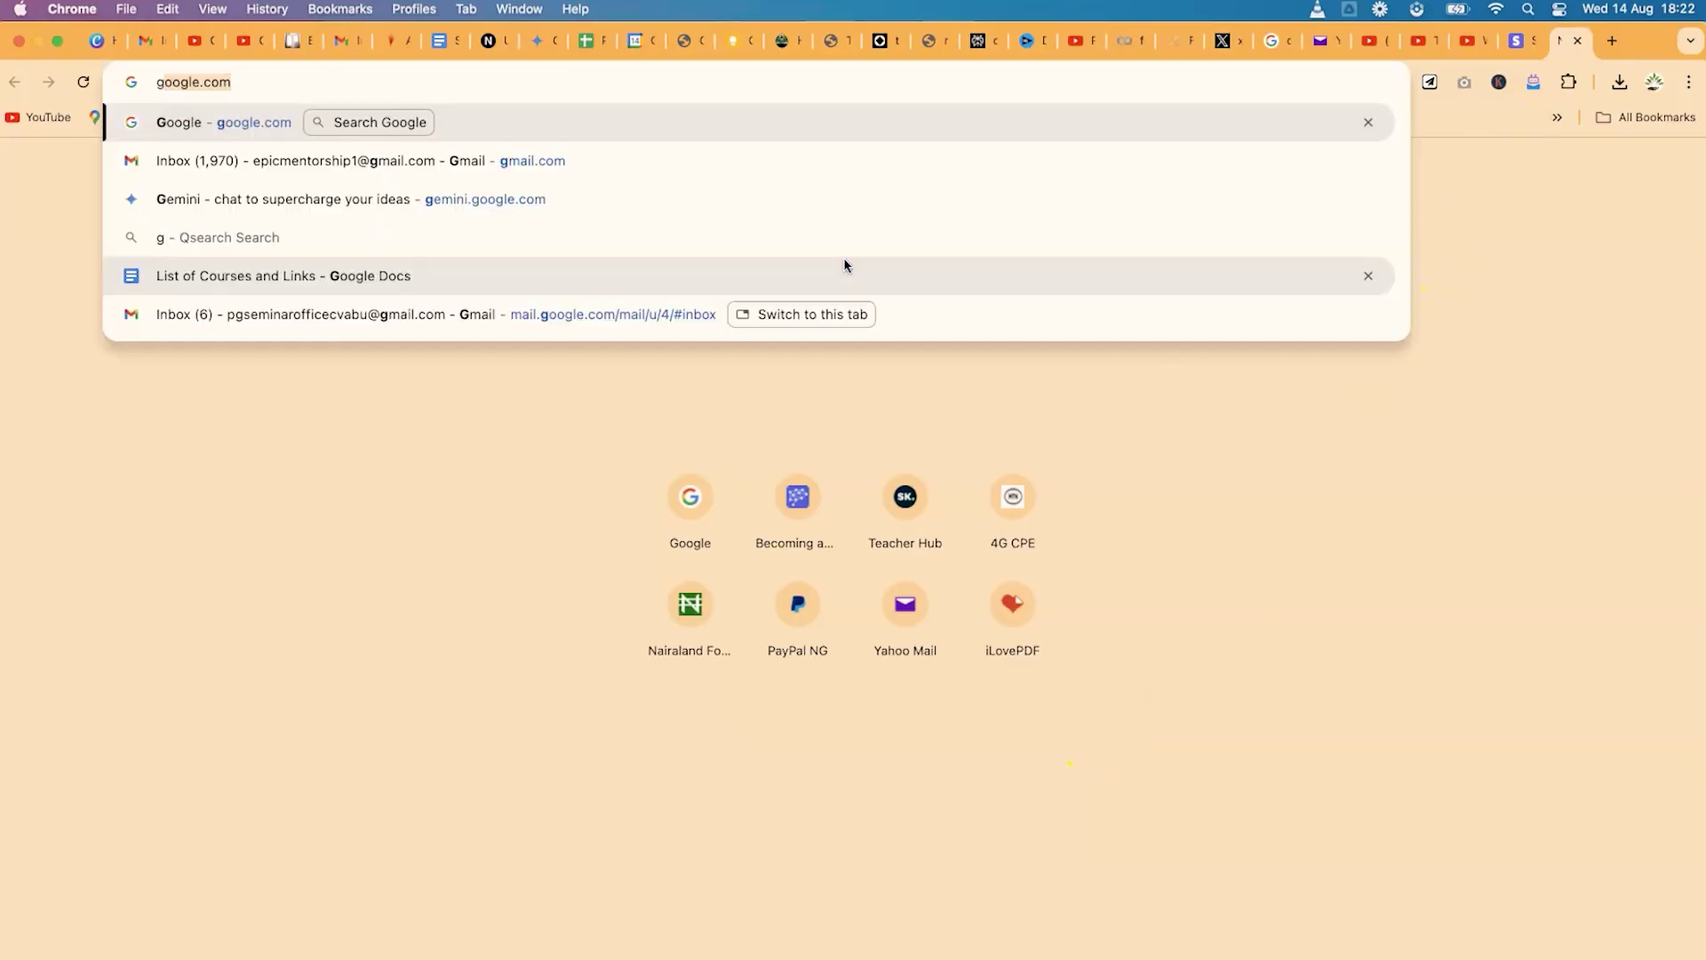
key("Return")
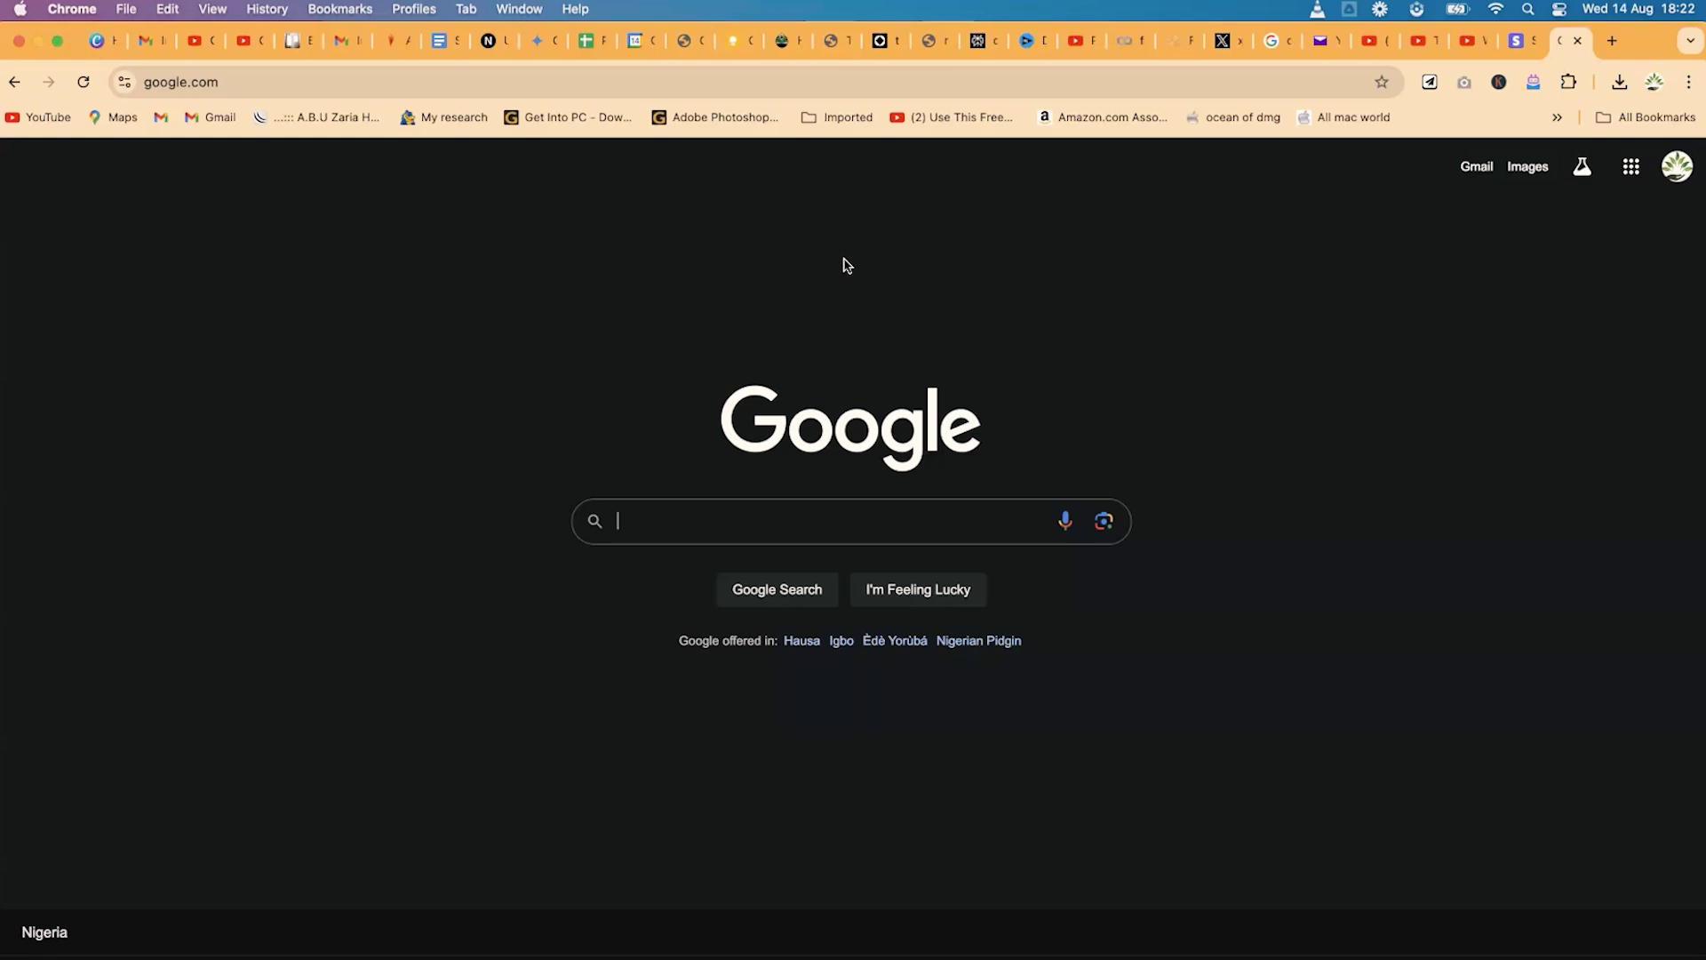
type("ilove pdf")
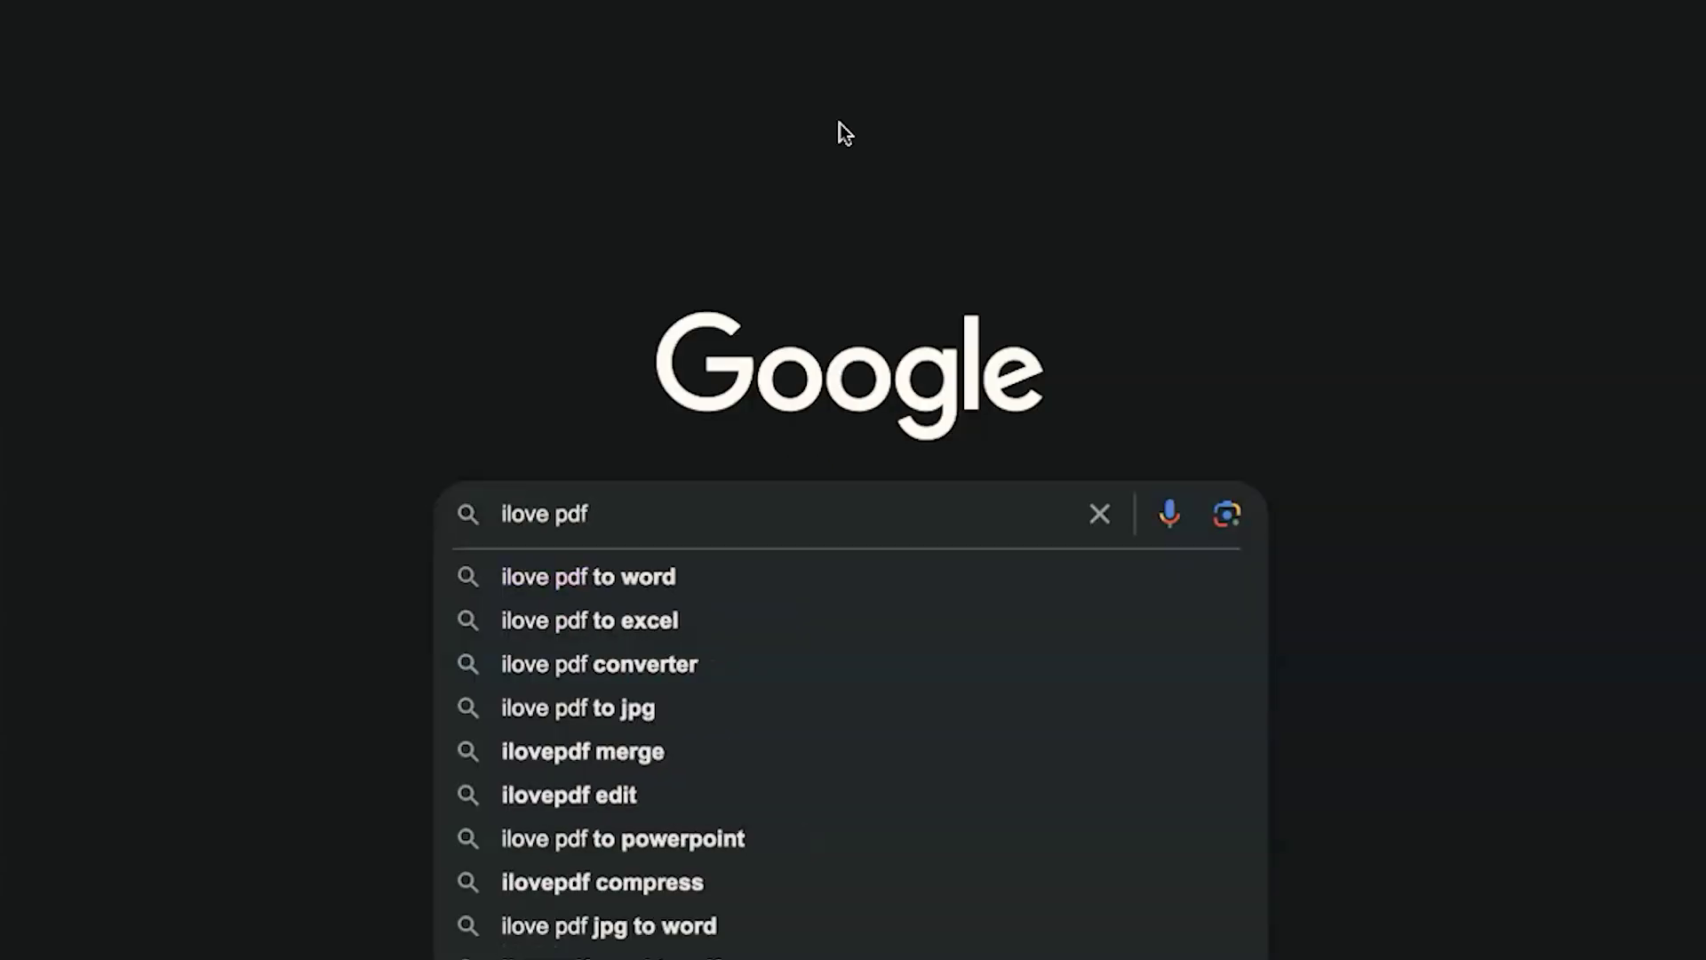
key("Return")
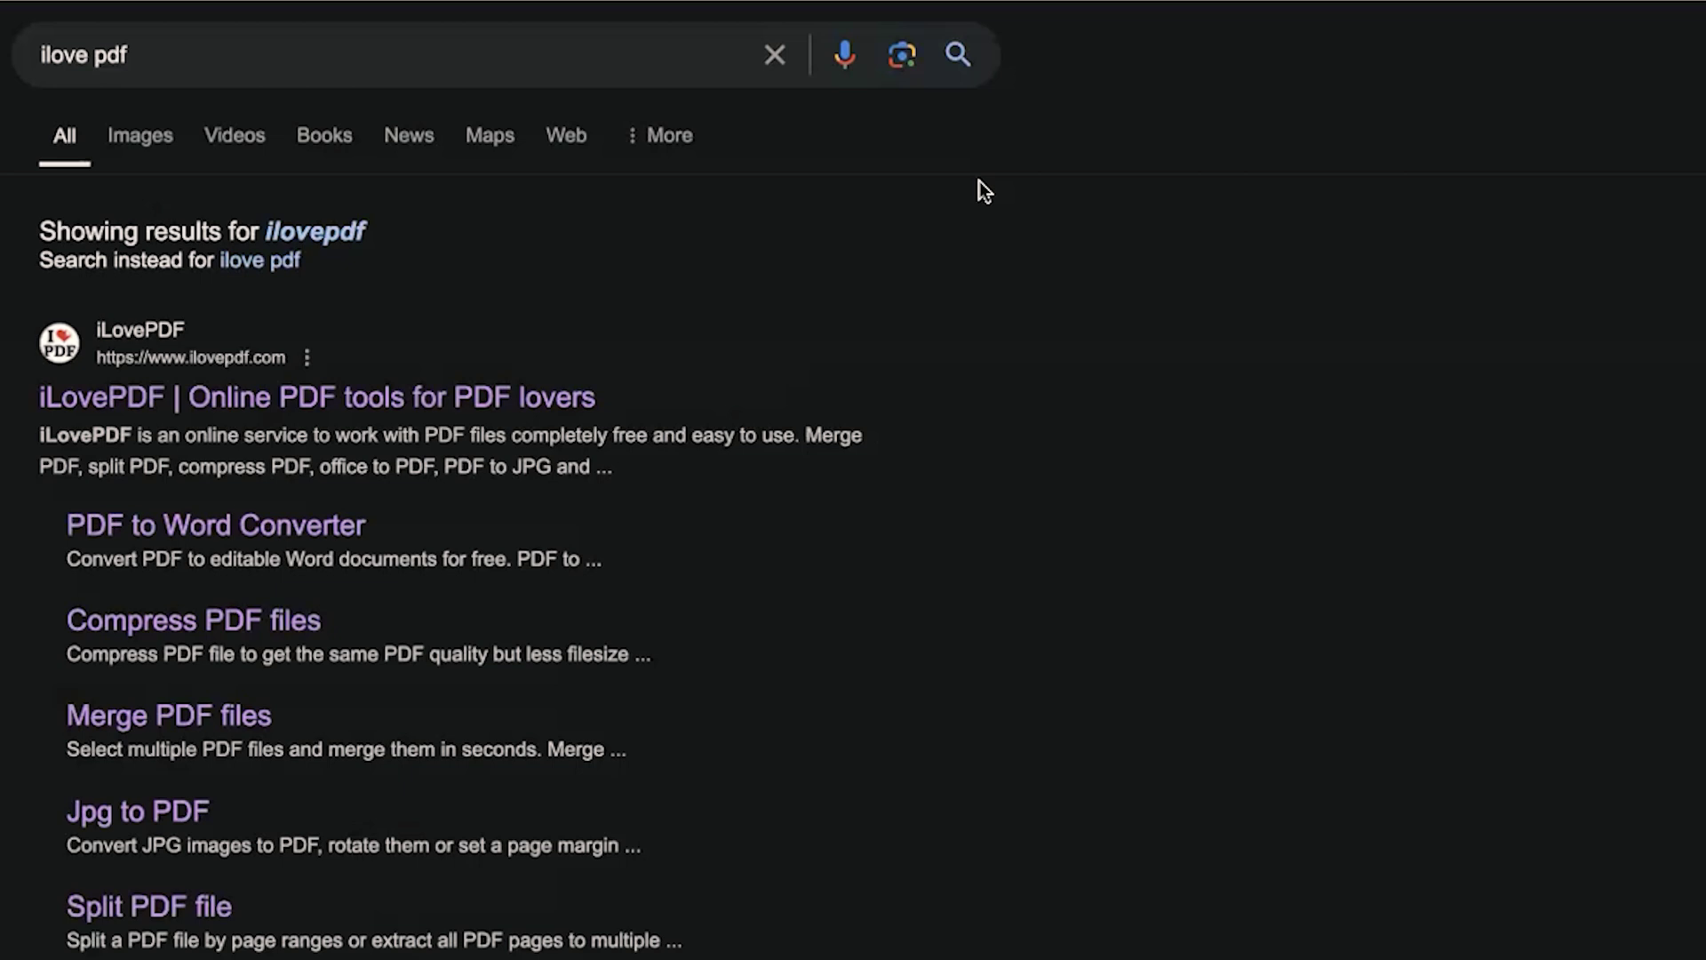
left_click(813, 389)
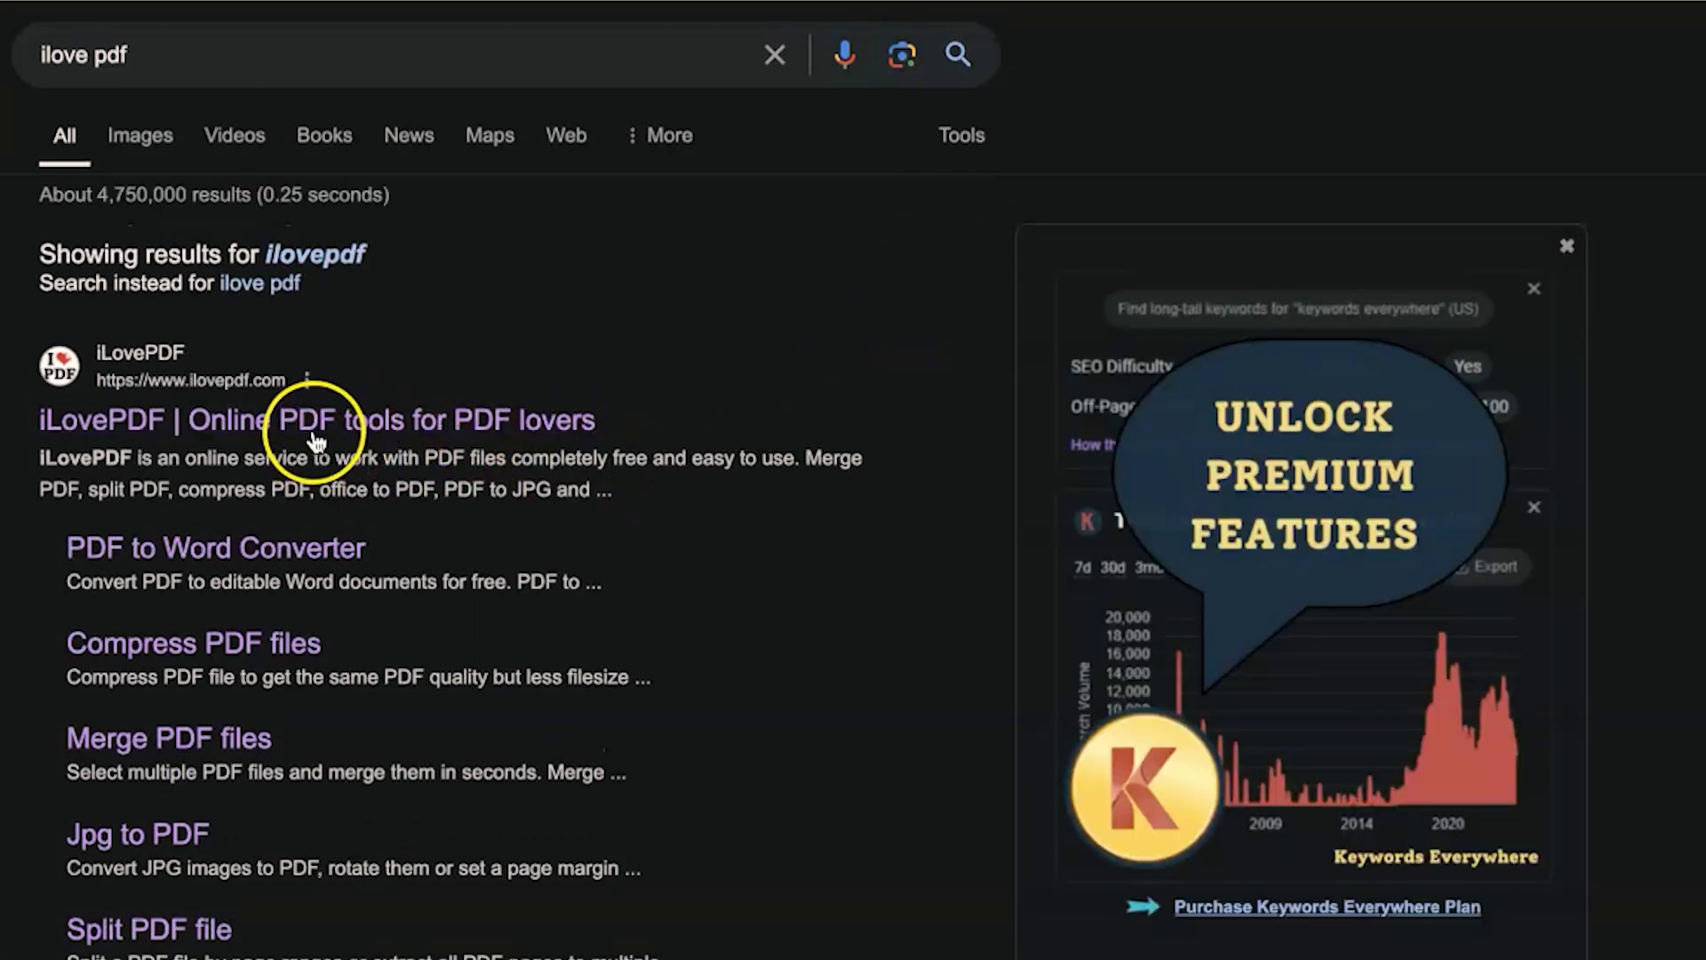
left_click(379, 432)
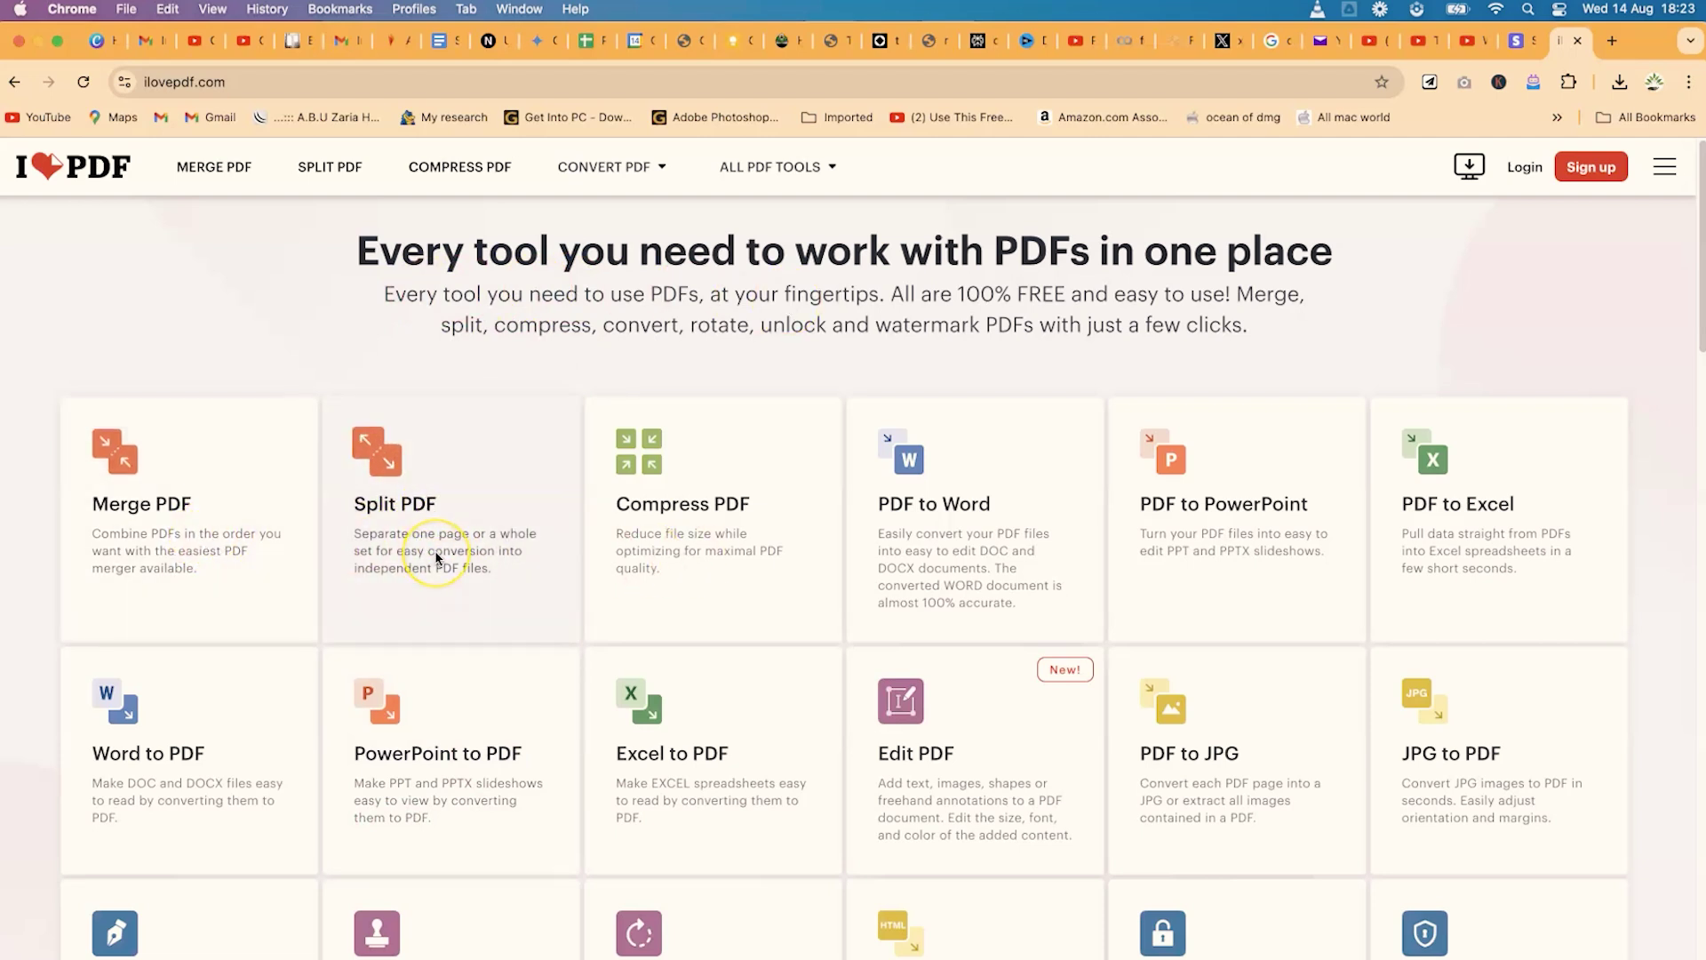
Look through the range of PDF tools offered on the iLovePDF homepage.
scroll(436, 558, "down", 2)
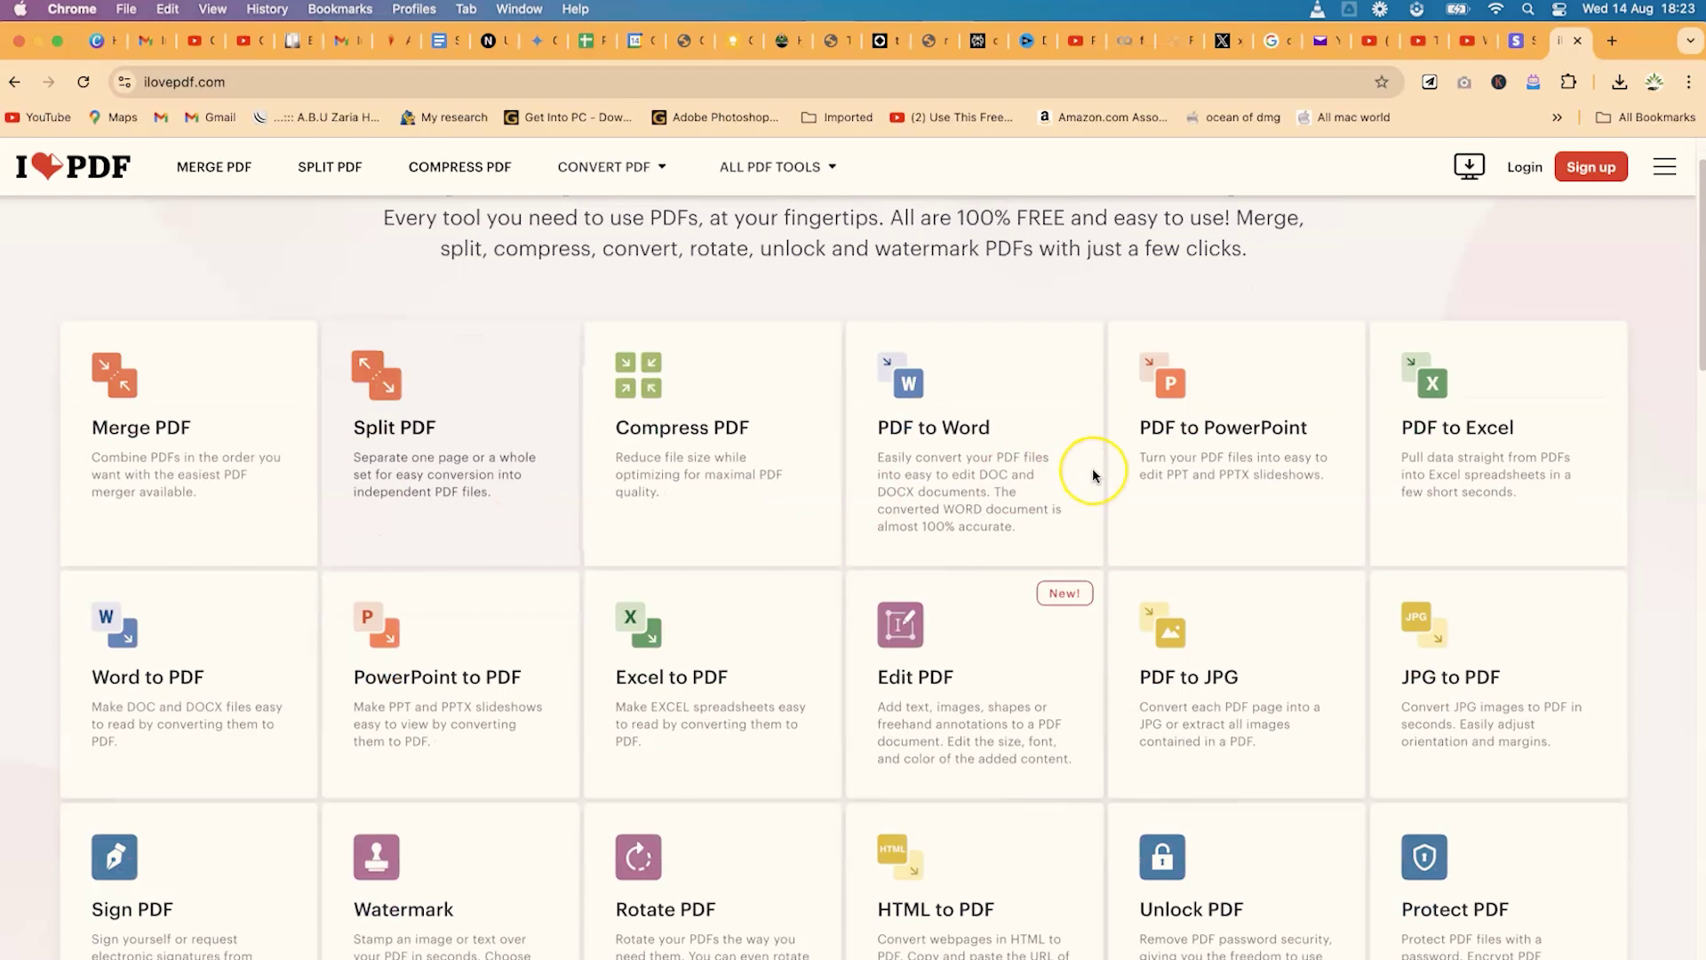
scroll(1093, 475, "down", 10)
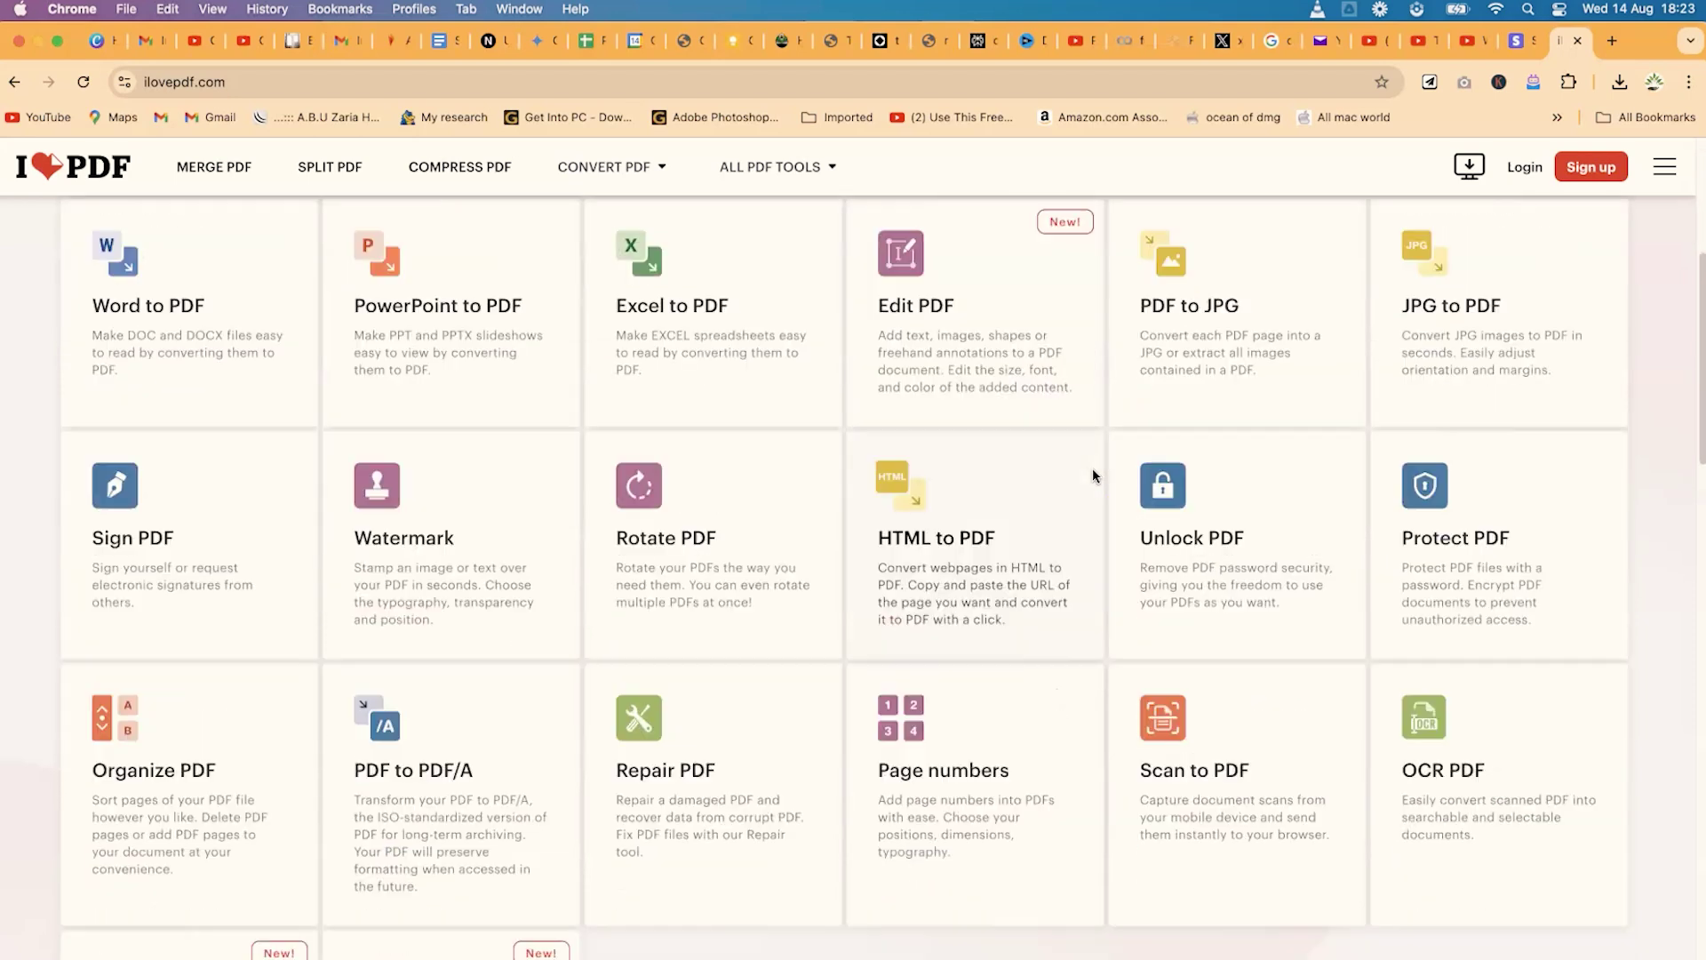
scroll(1091, 467, "down", 8)
scroll(1091, 468, "up", 6)
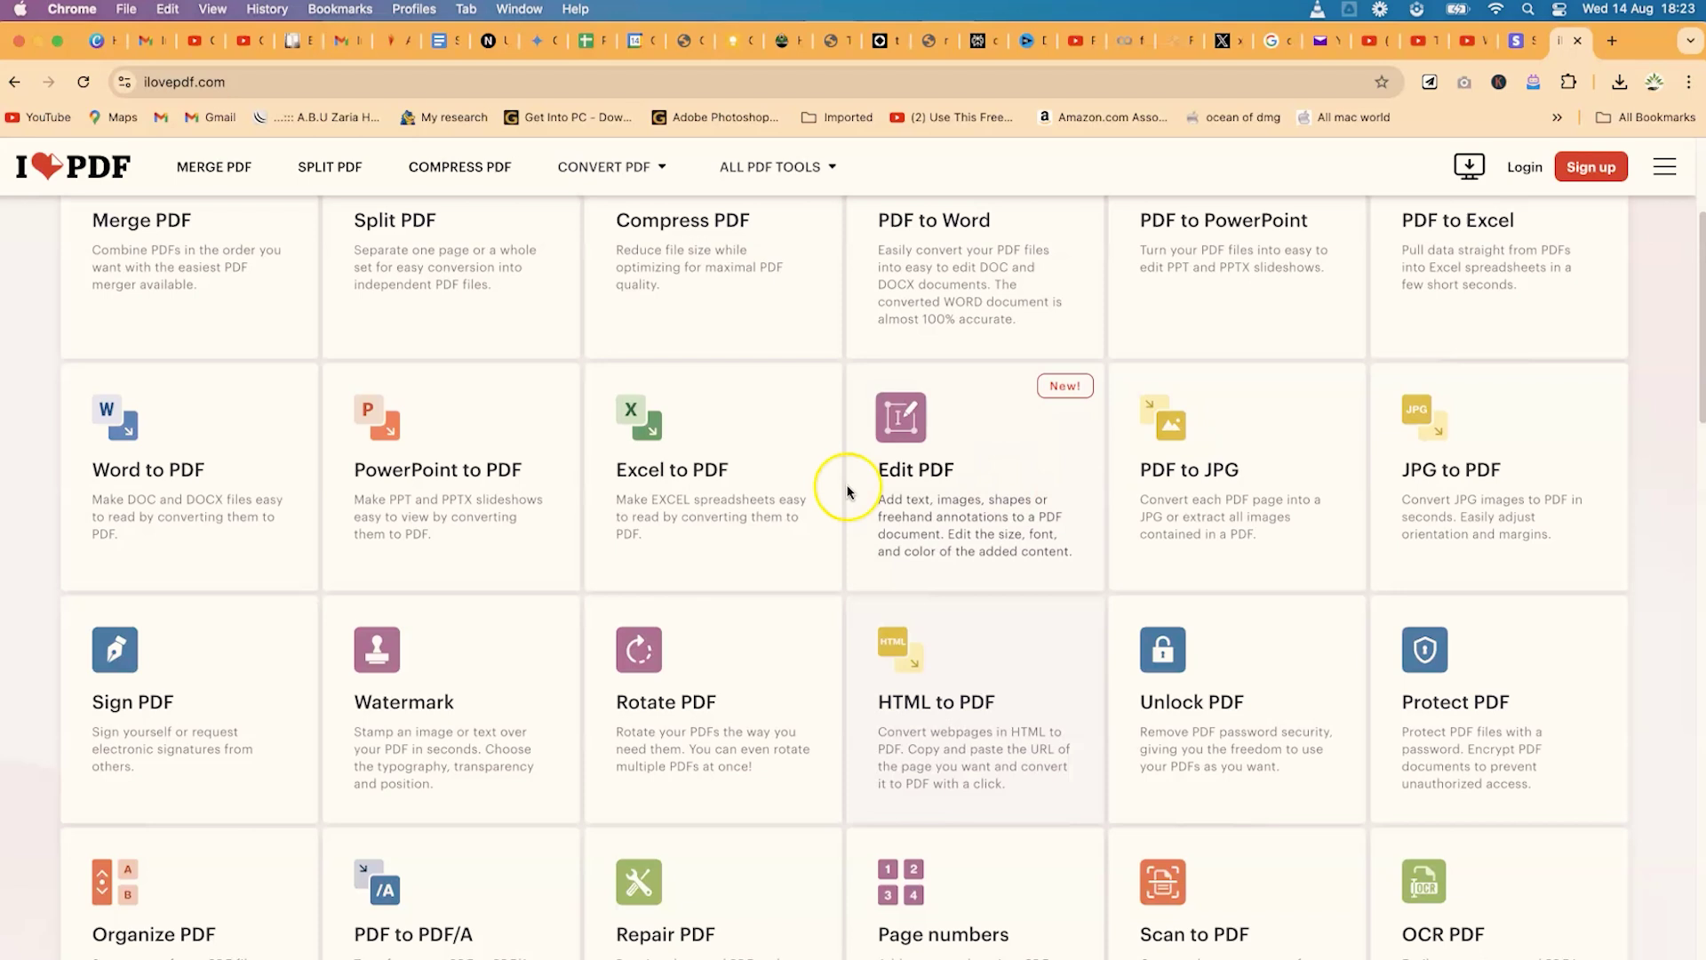
scroll(1266, 533, "up", 3)
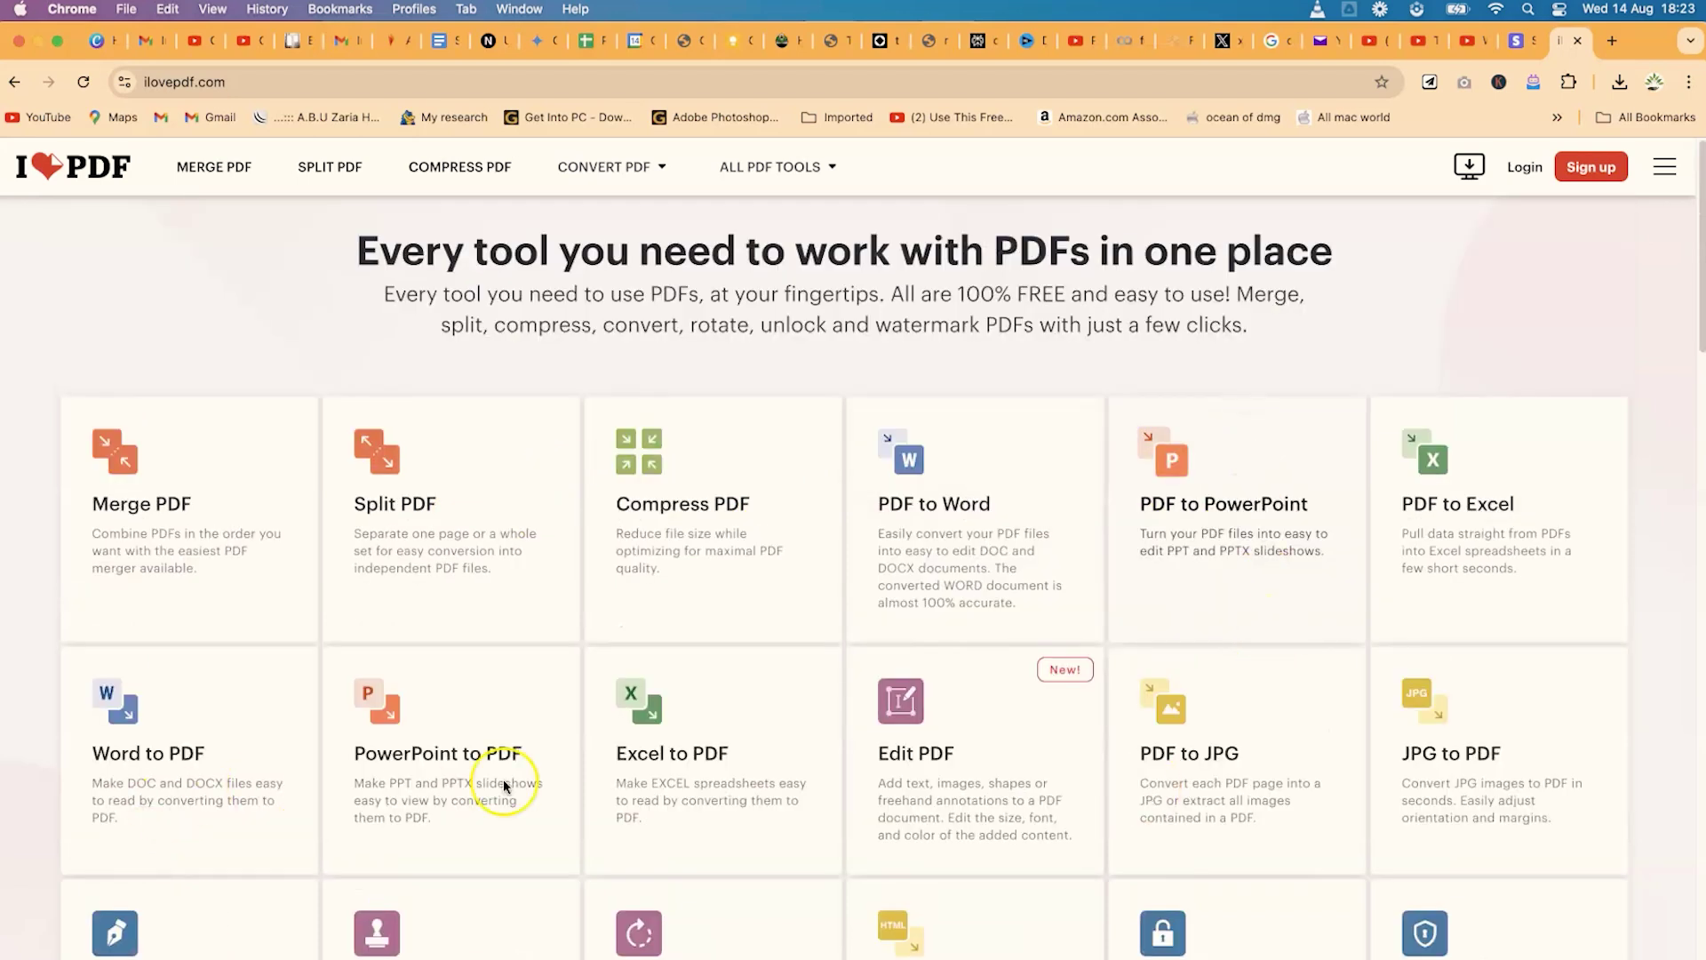
scroll(714, 737, "down", 4)
scroll(717, 788, "down", 1)
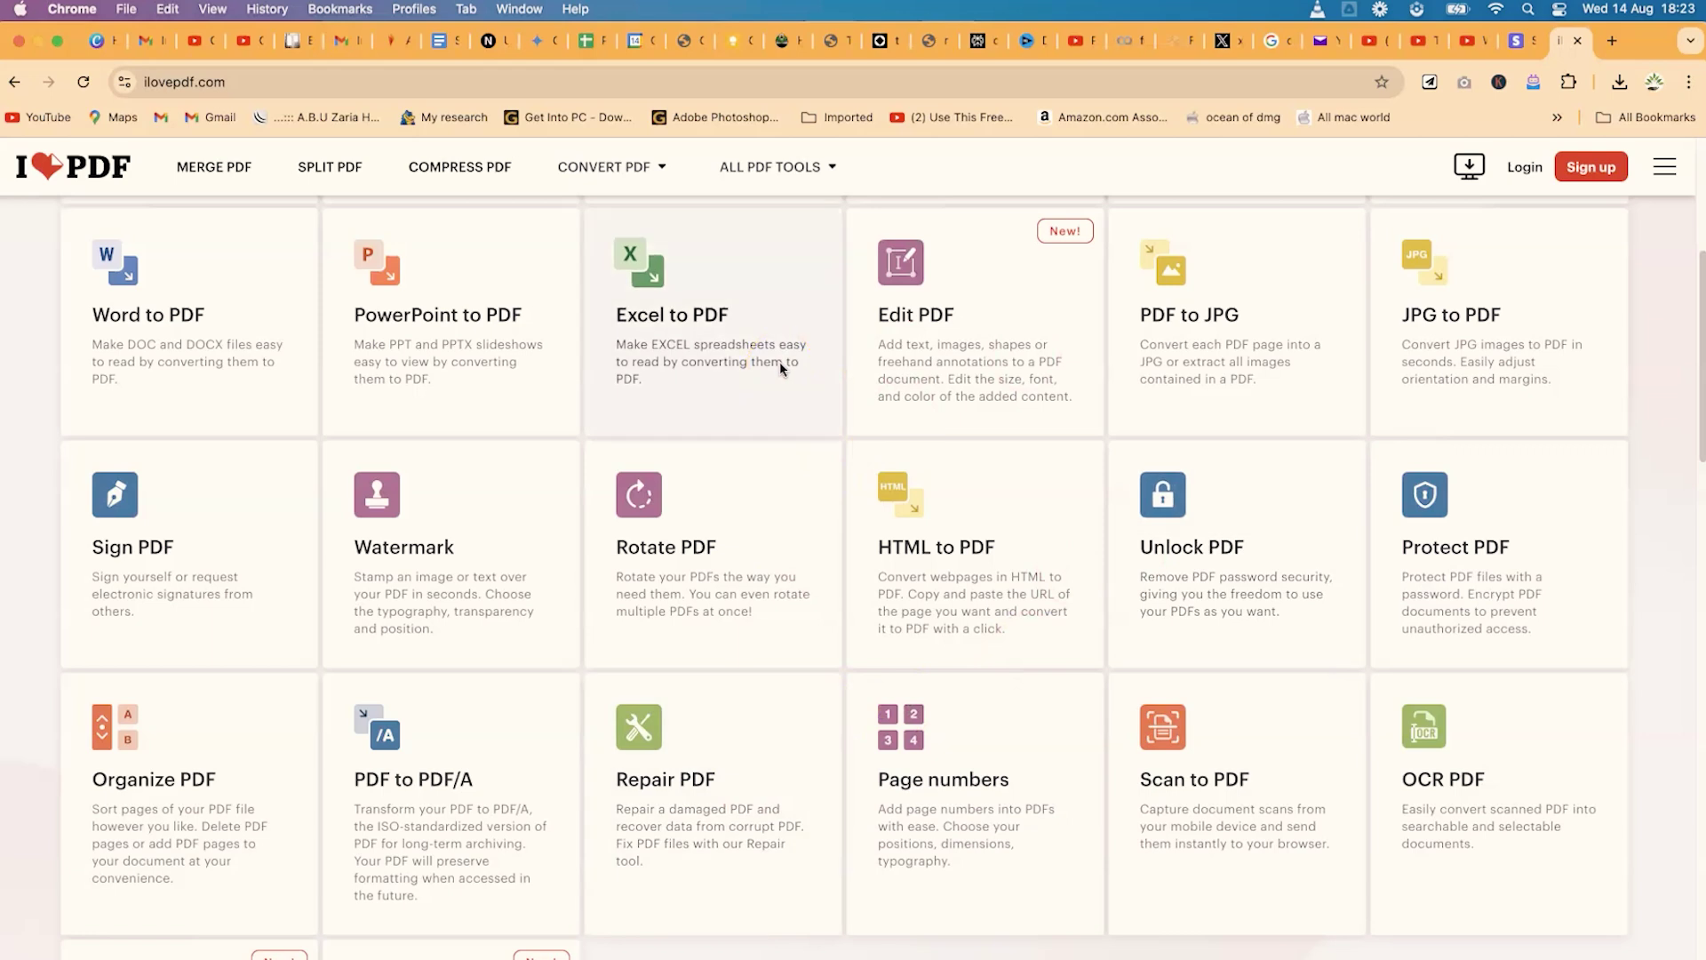
scroll(780, 367, "up", 5)
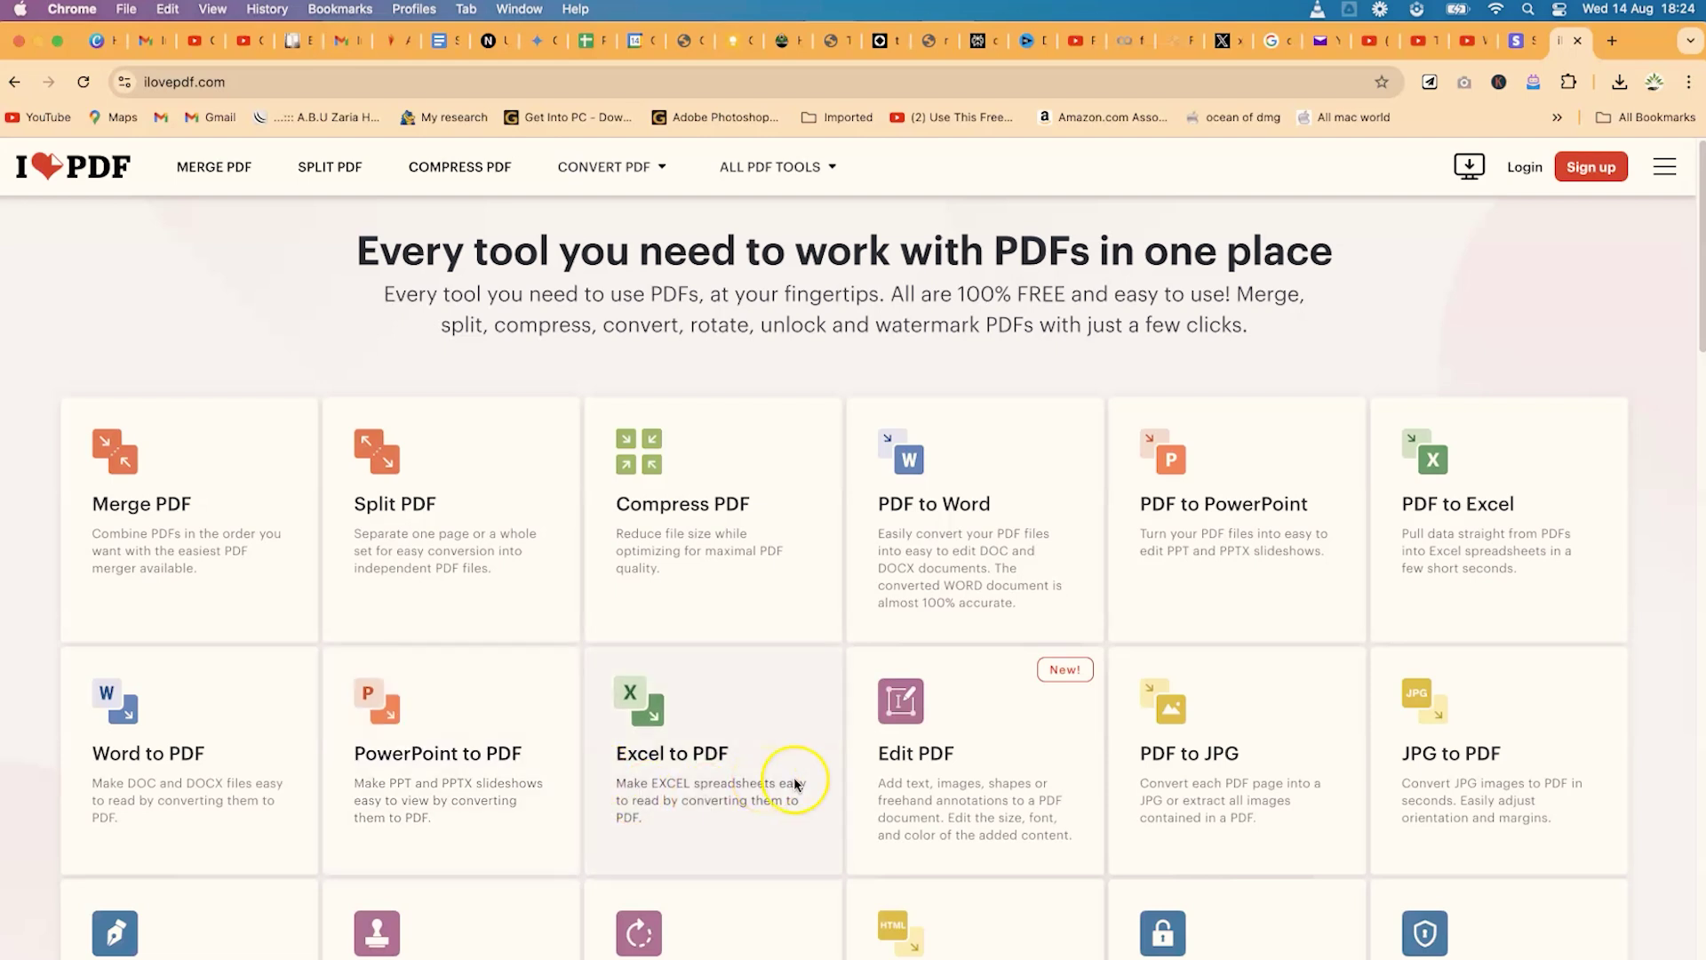
scroll(909, 777, "down", 1)
scroll(908, 777, "up", 1)
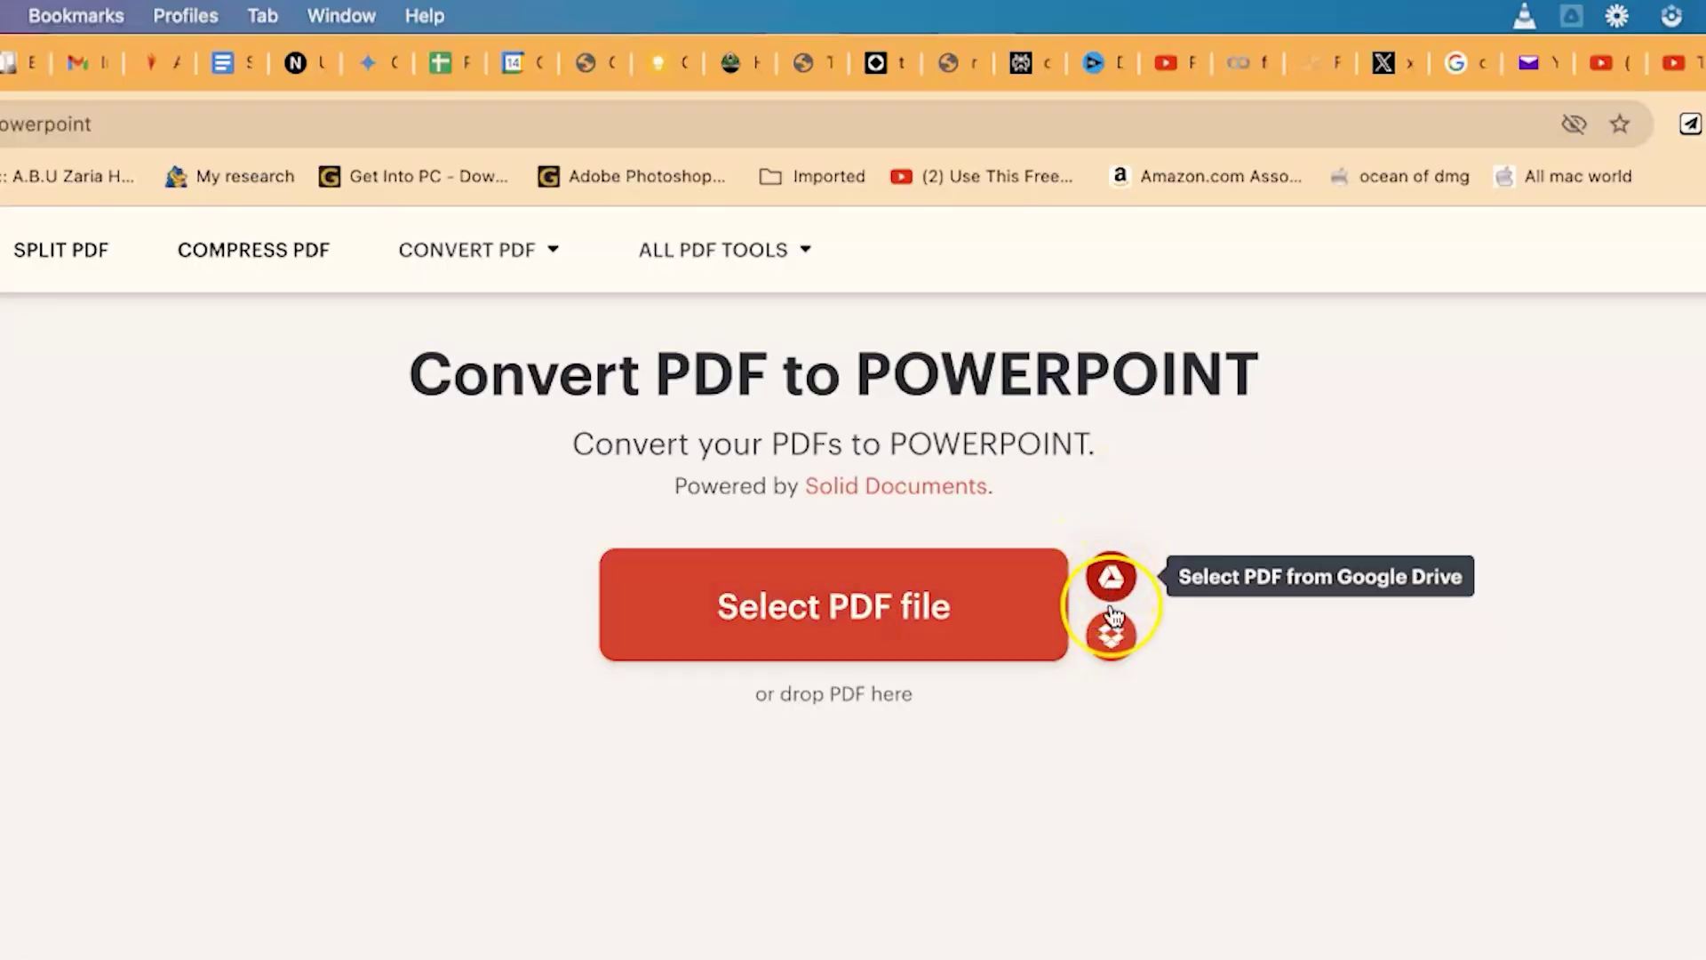
Load How to use ChatGPT.pdf from the Resources folder into the PDF to PowerPoint converter.
left_click(817, 629)
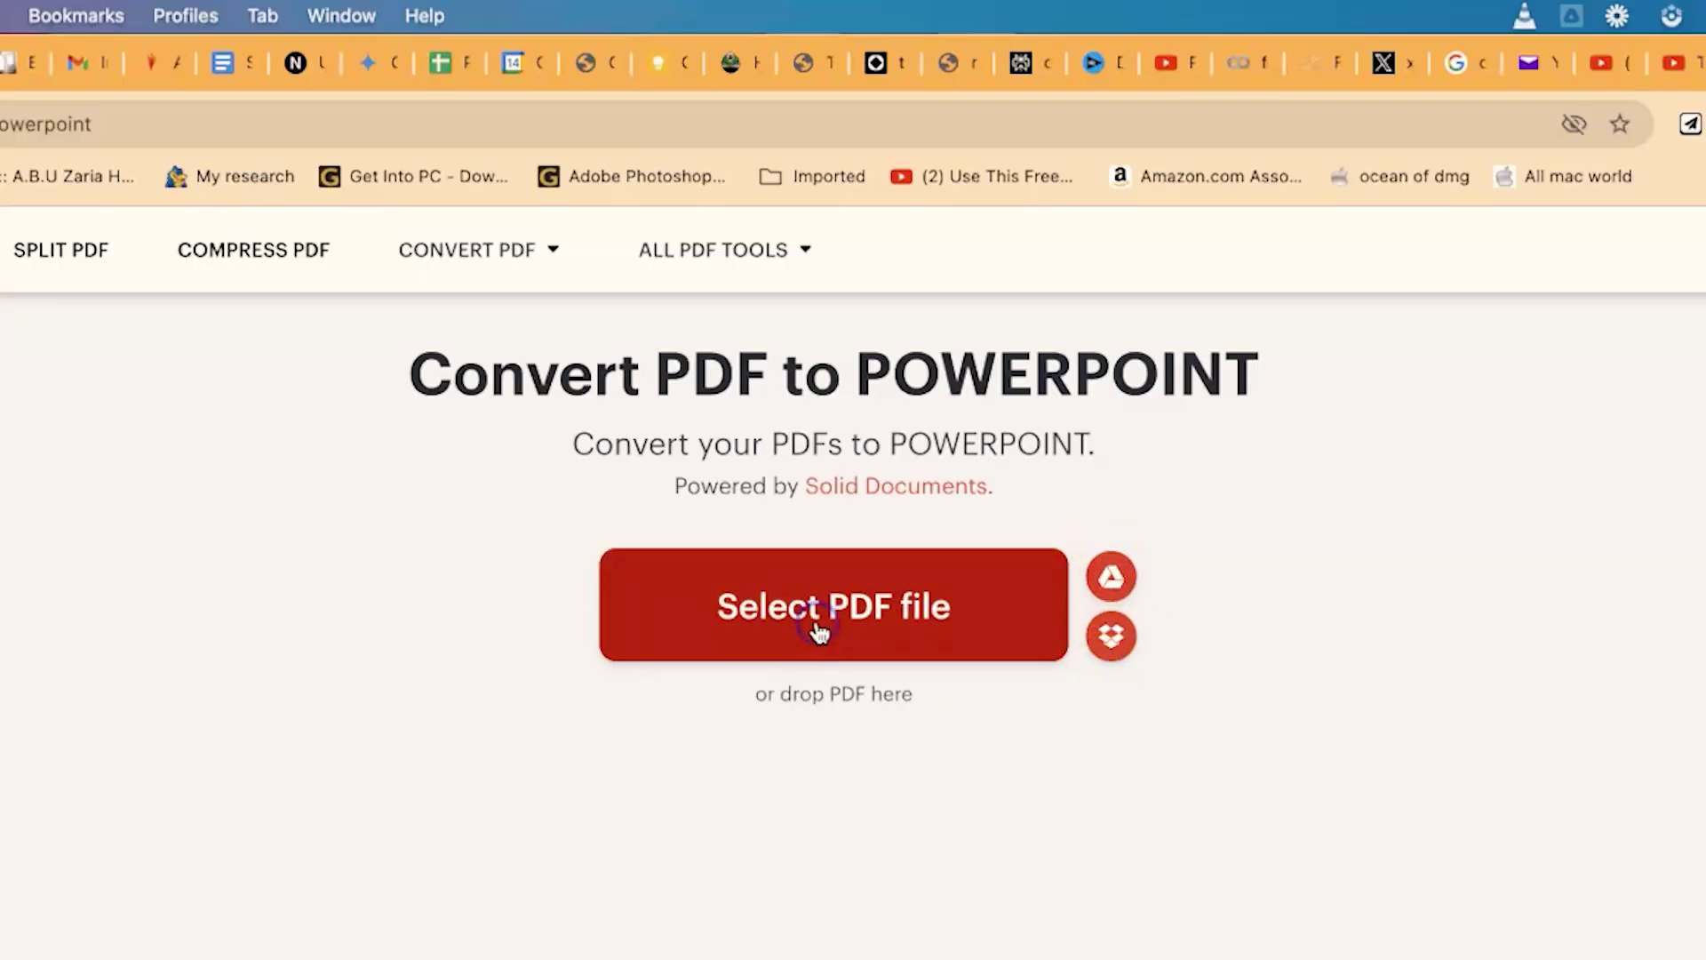
left_click(749, 613)
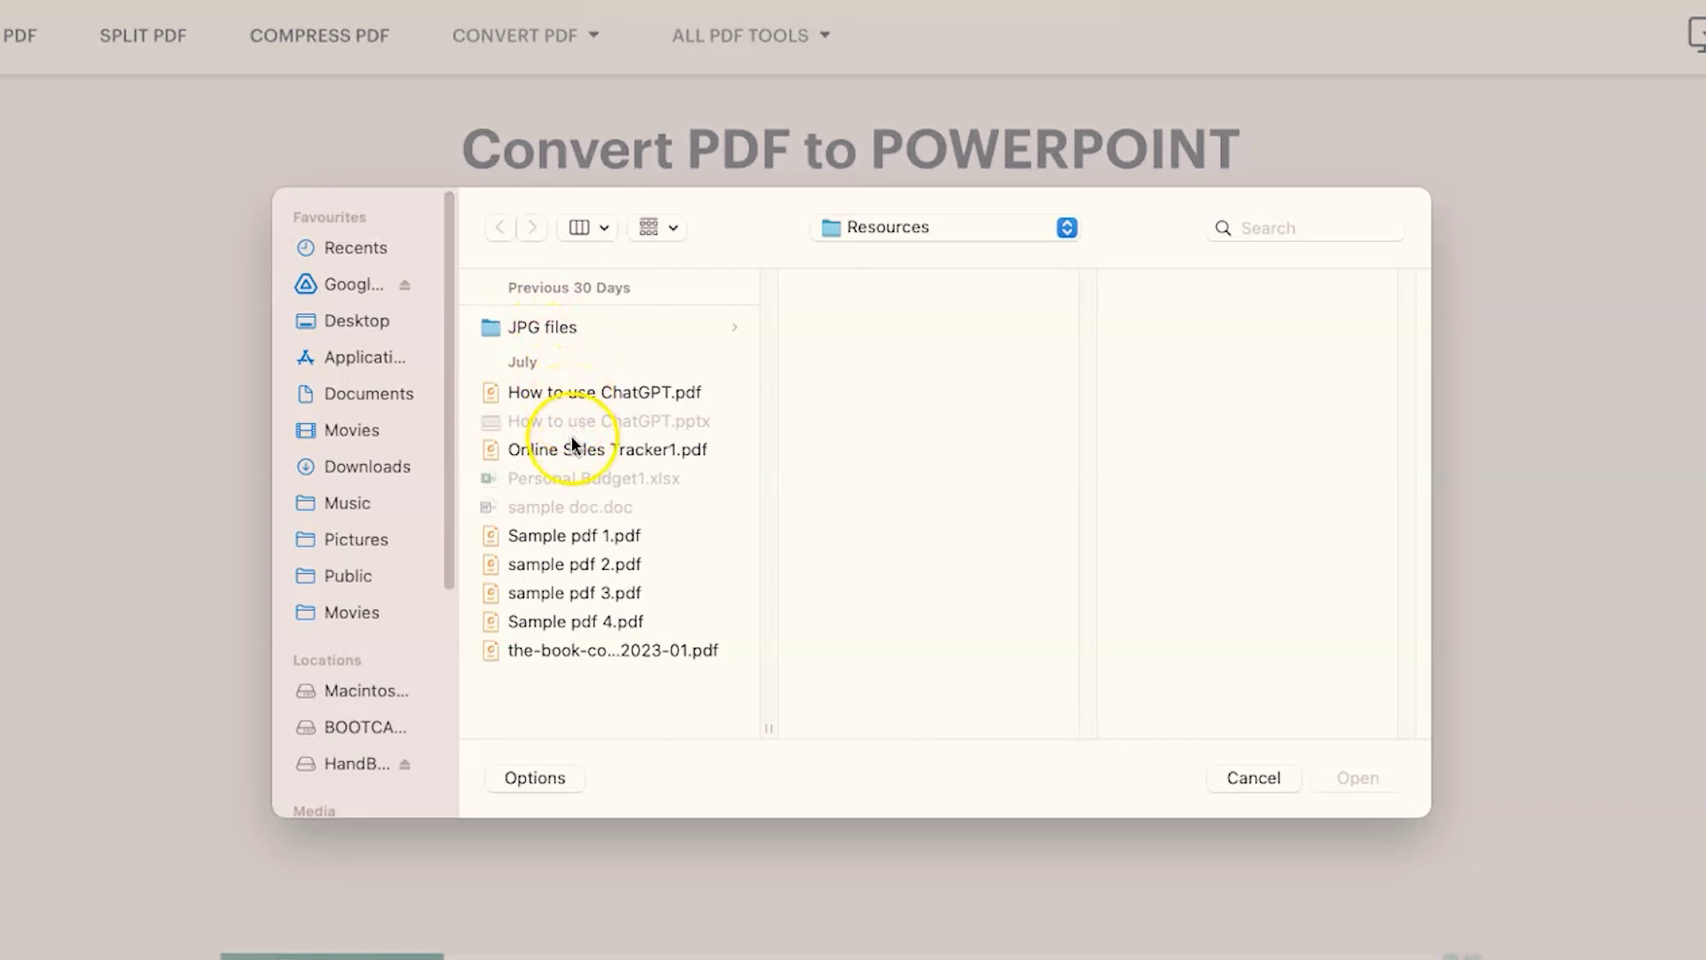
left_click(575, 533)
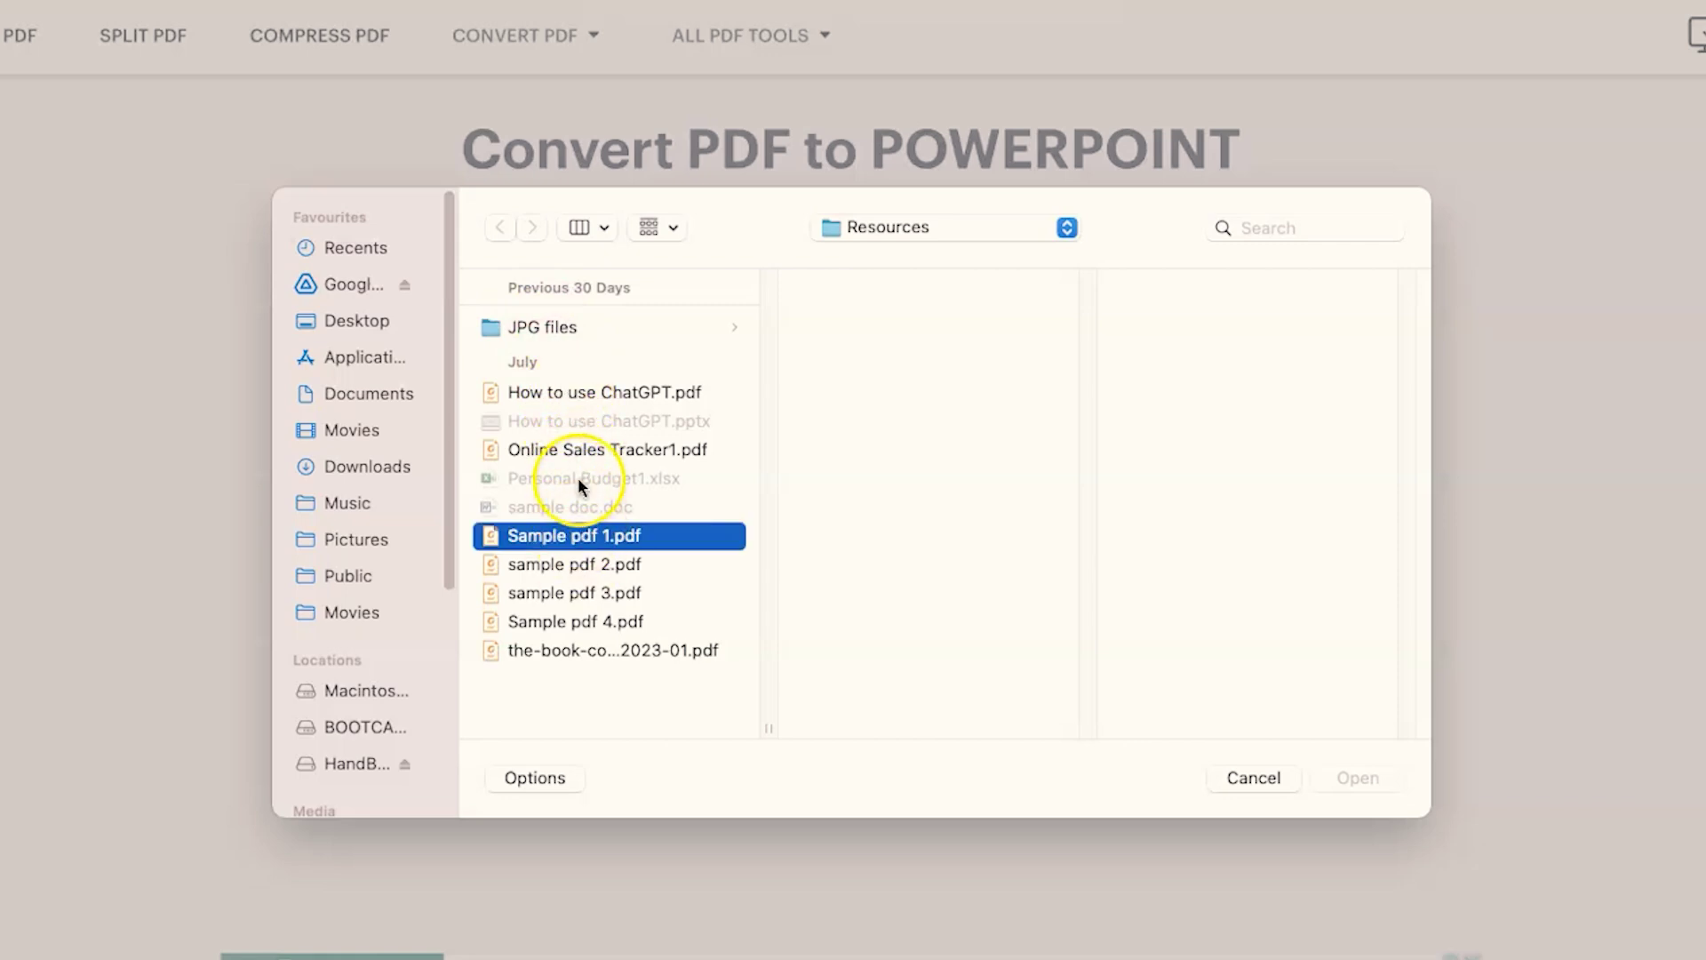
left_click(579, 393)
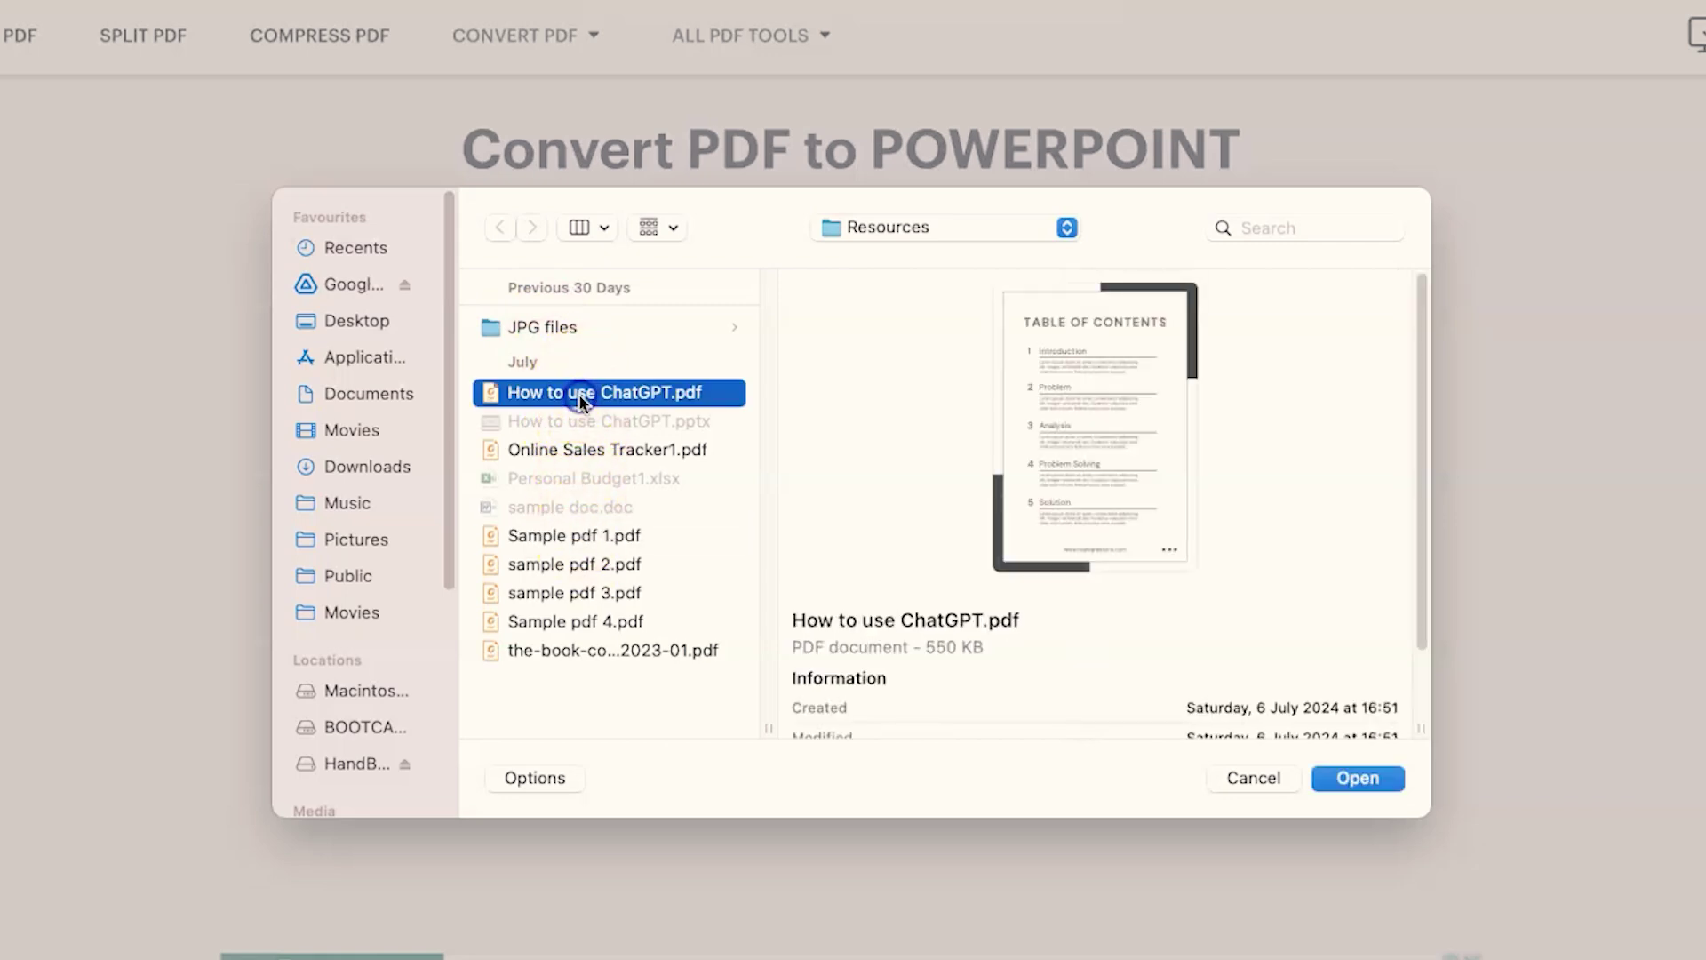
left_click(1346, 778)
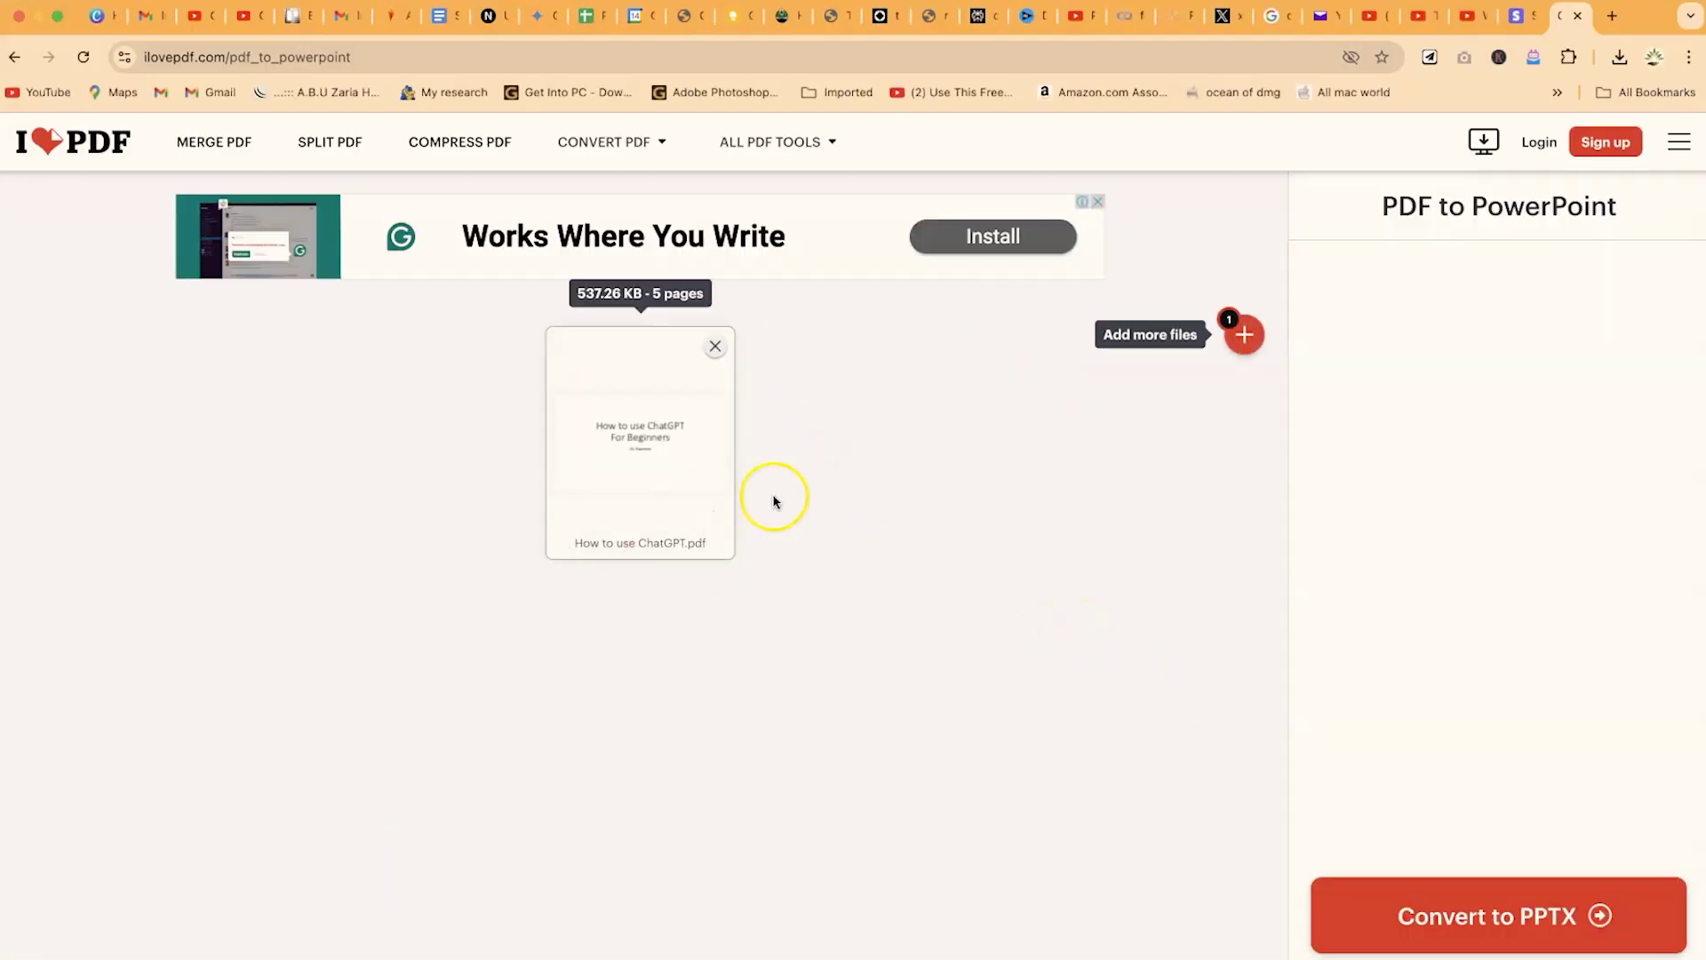
Convert the loaded PDF to PPTX and download the PowerPoint presentation.
mouse_move(1246, 342)
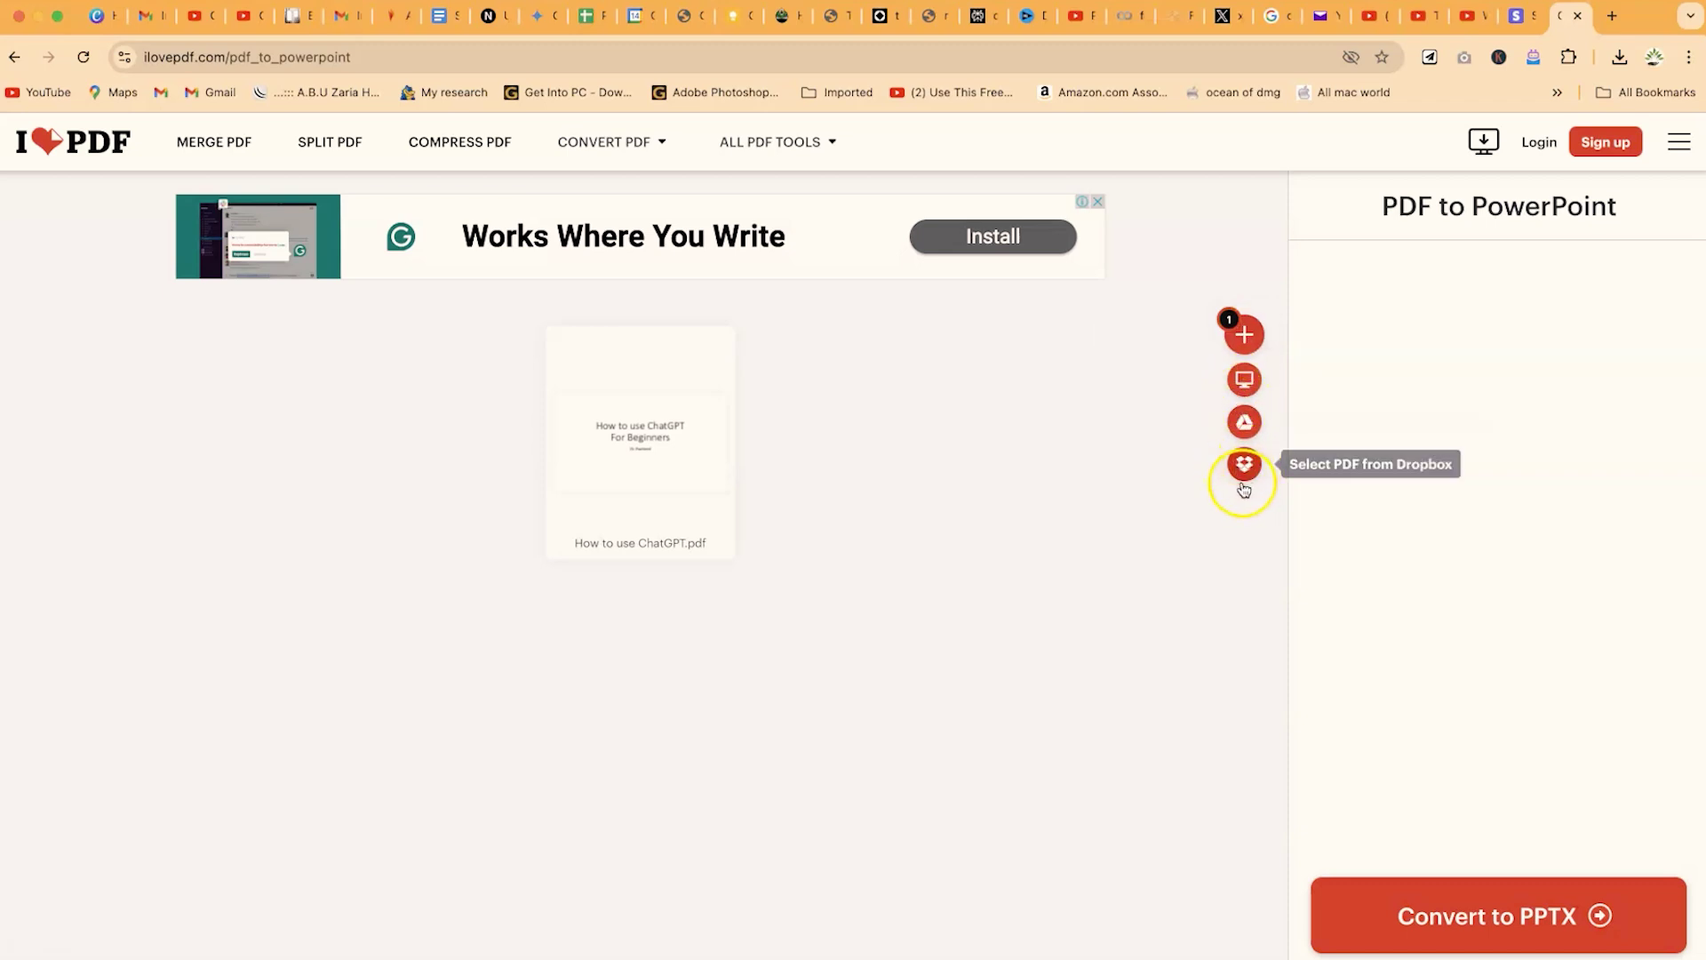
left_click(1402, 925)
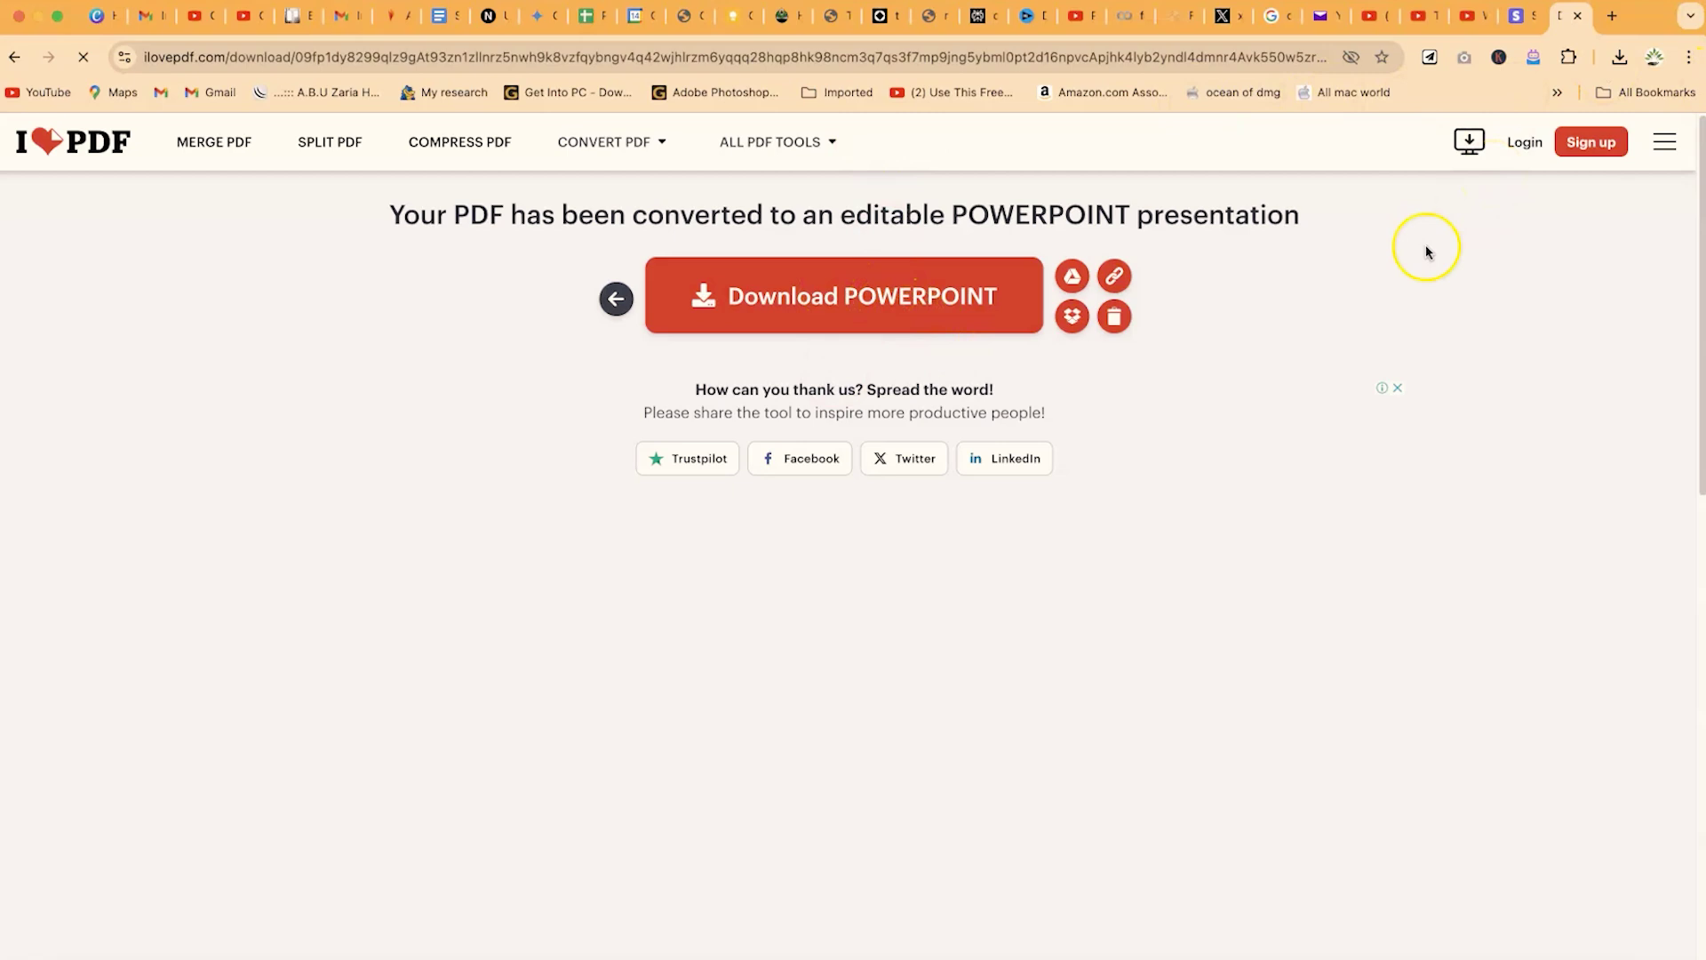
left_click(929, 306)
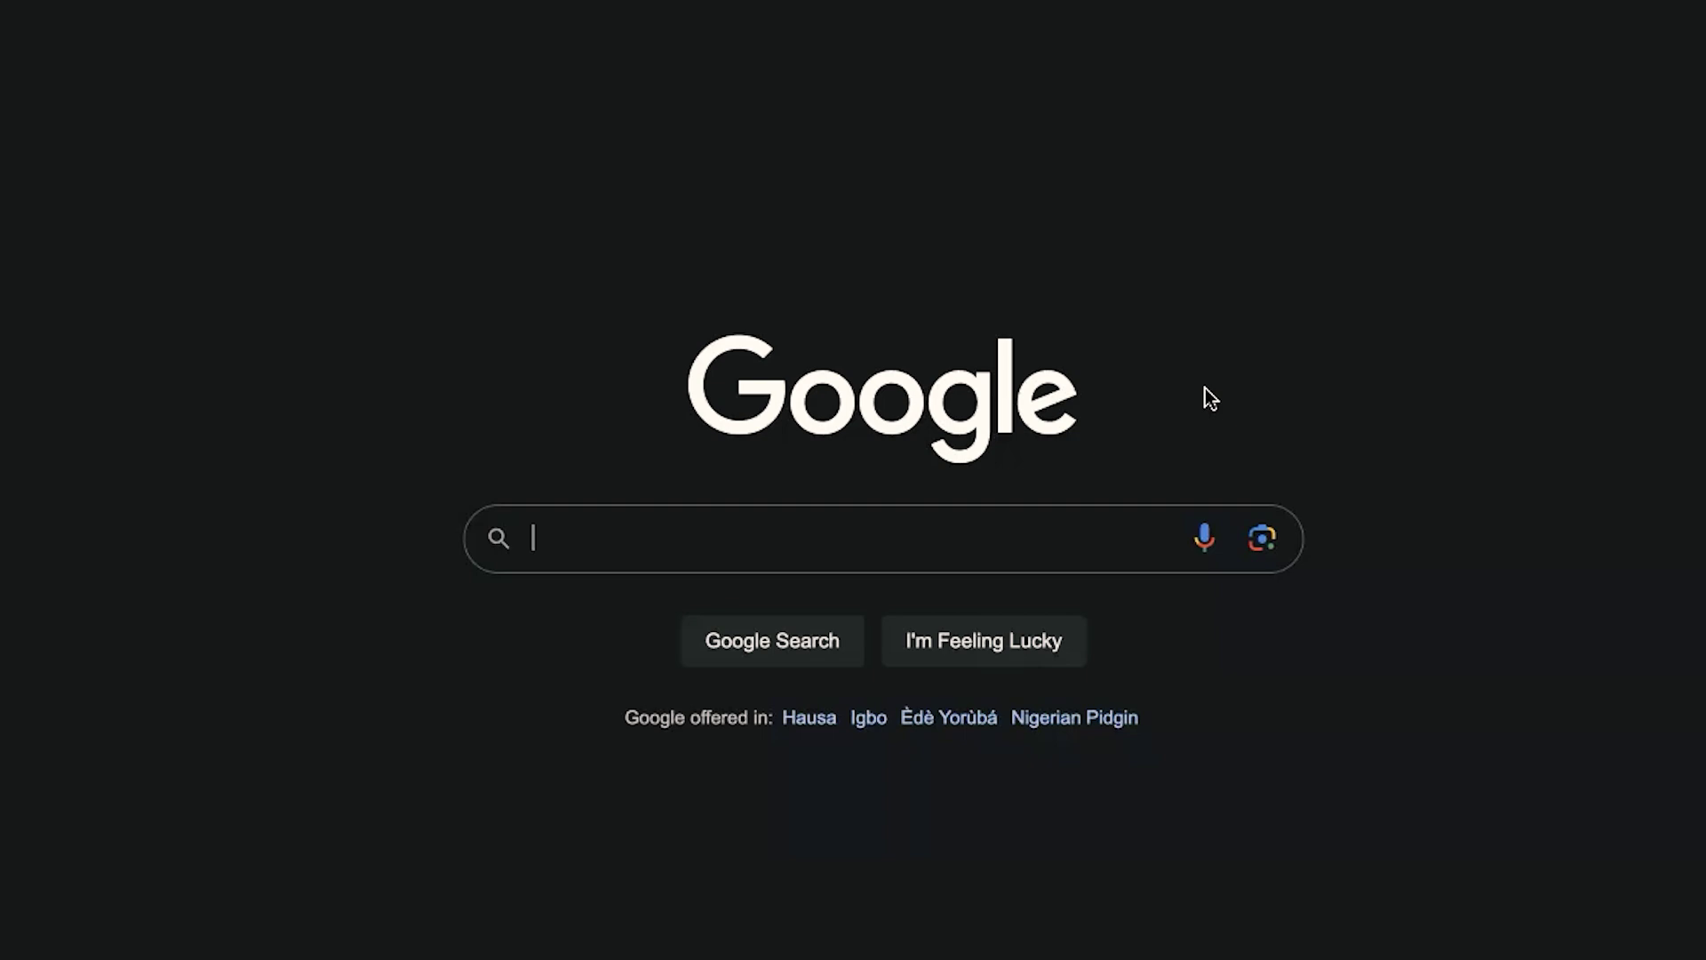
Search Google for "pdf candy" and open the PDF Candy website from the results.
type("pdf cacndy")
key("Return")
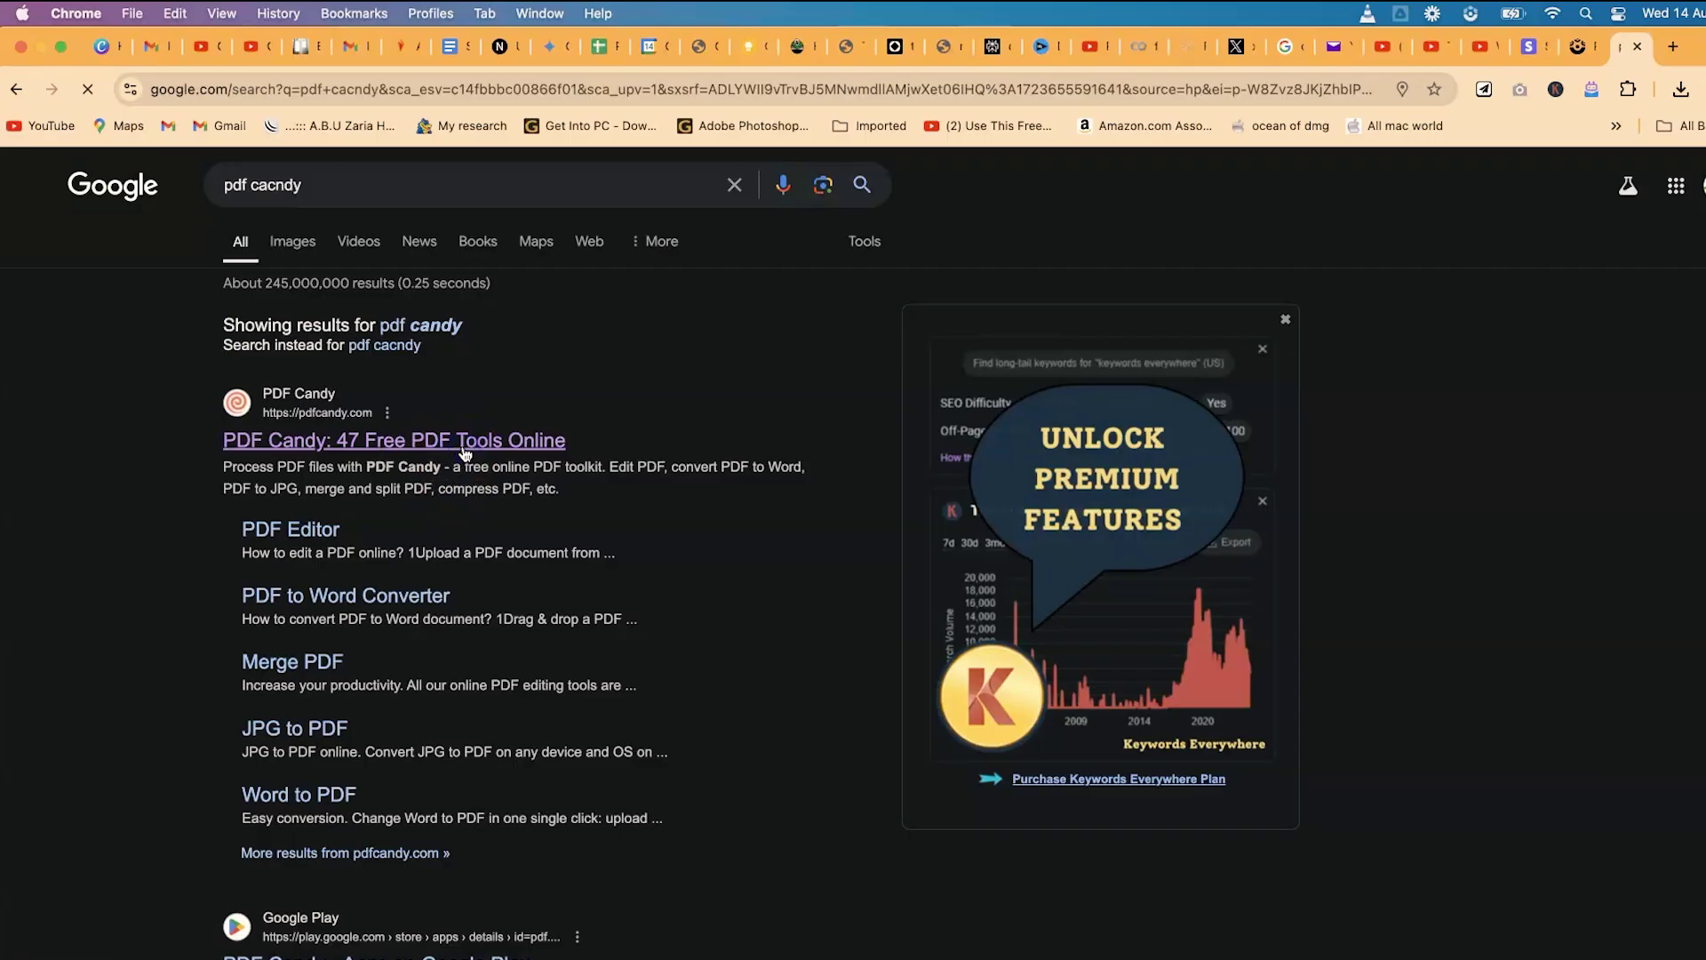
left_click(385, 416)
left_click(358, 446)
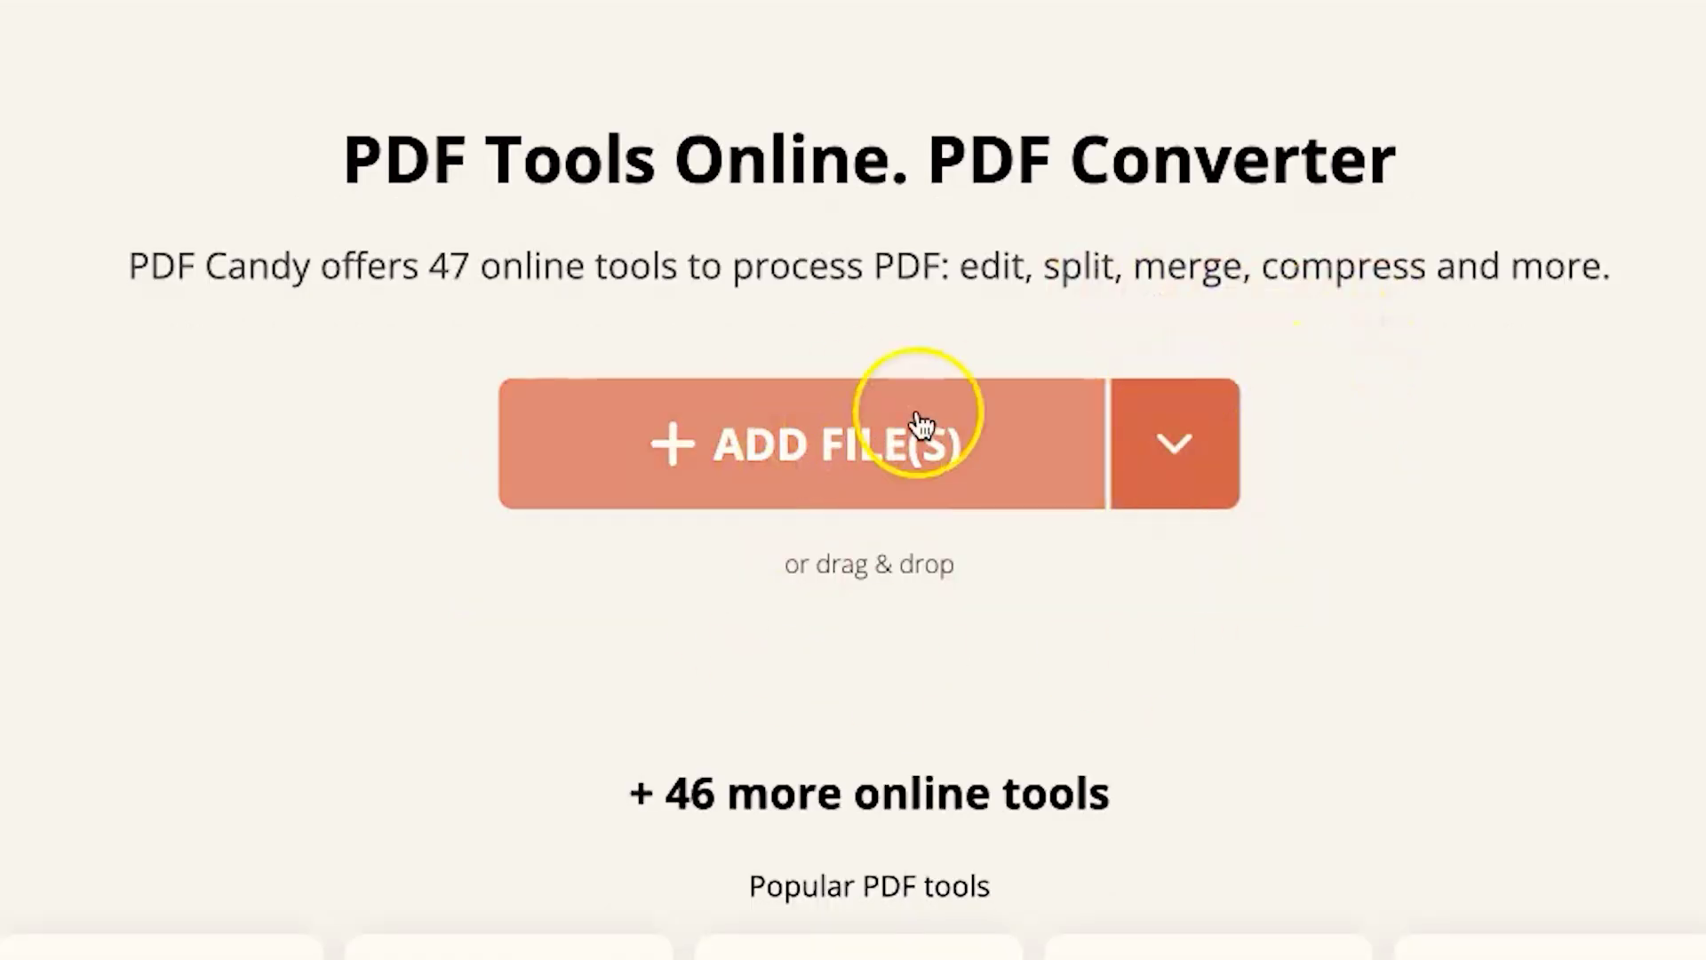
Look through the file upload sources and the range of PDF tools offered on the PDF Candy homepage.
left_click(1152, 439)
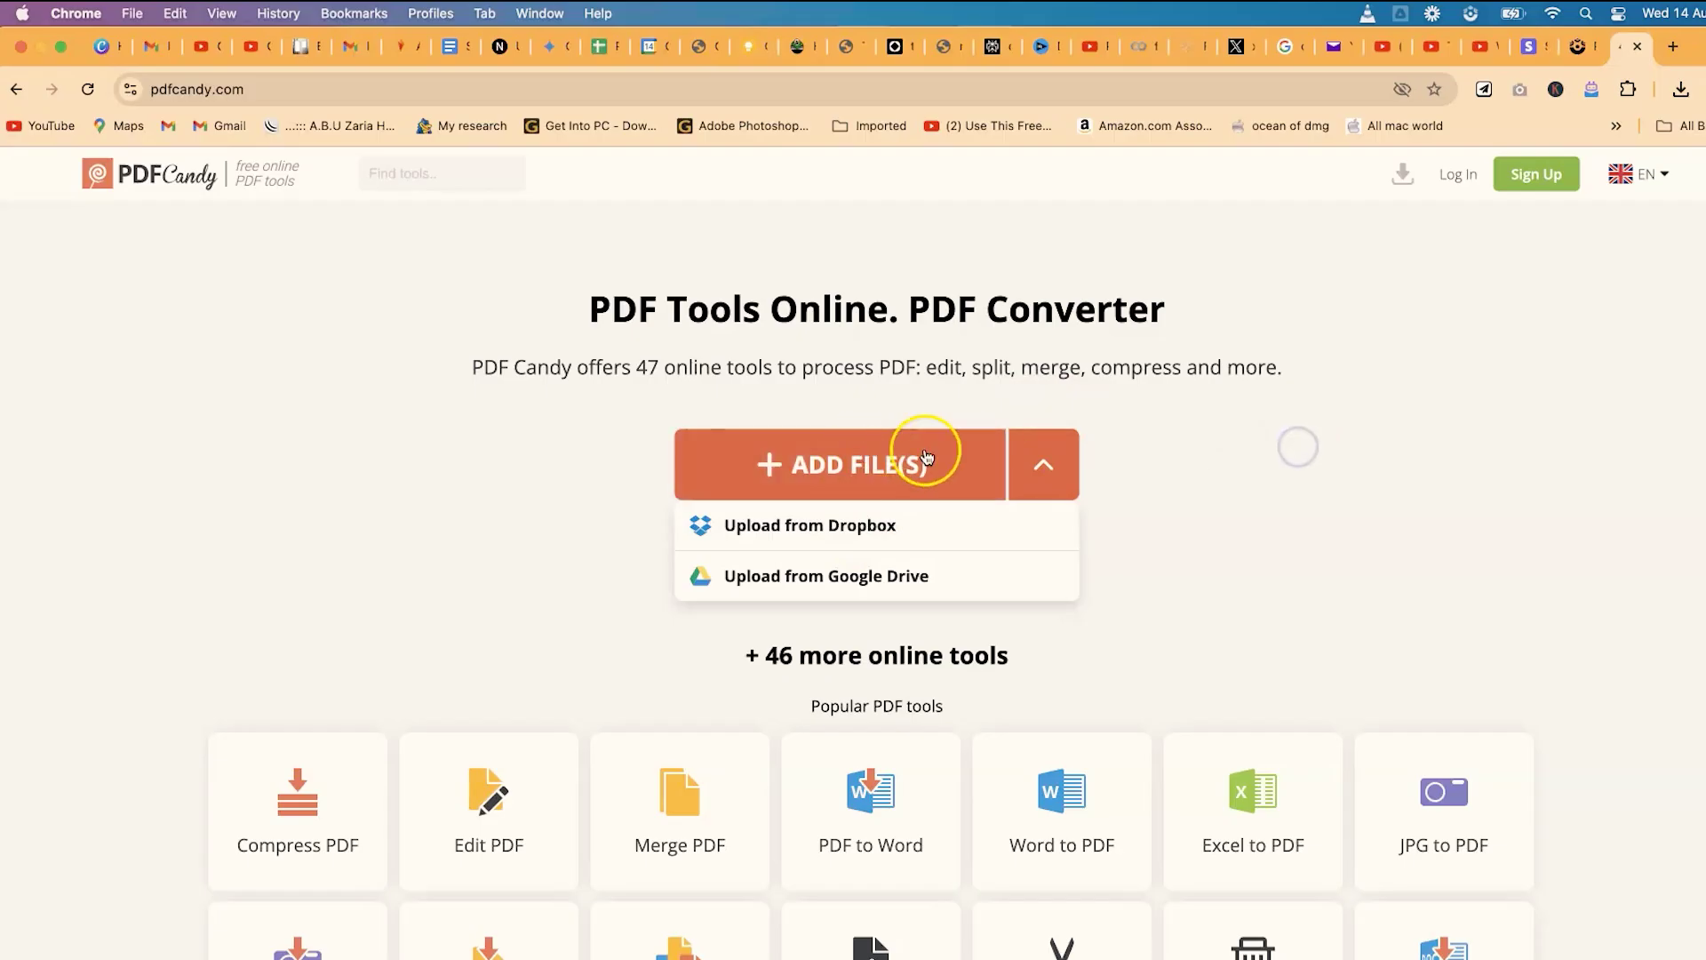
left_click(880, 453)
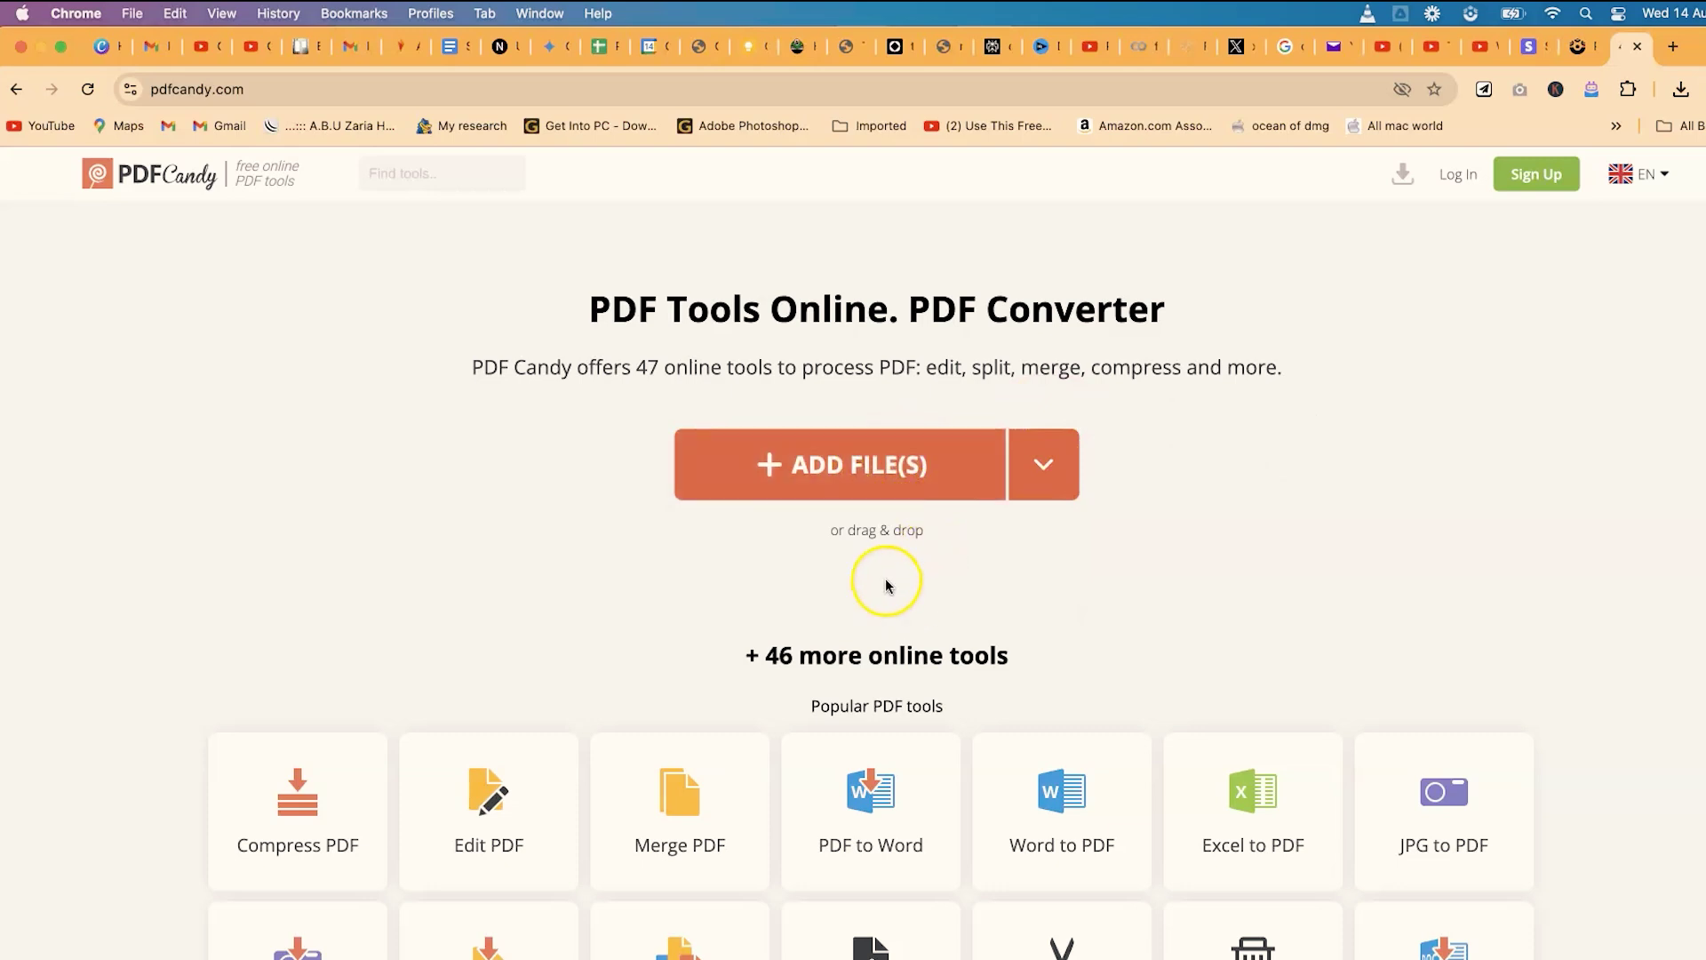
scroll(699, 788, "down", 2)
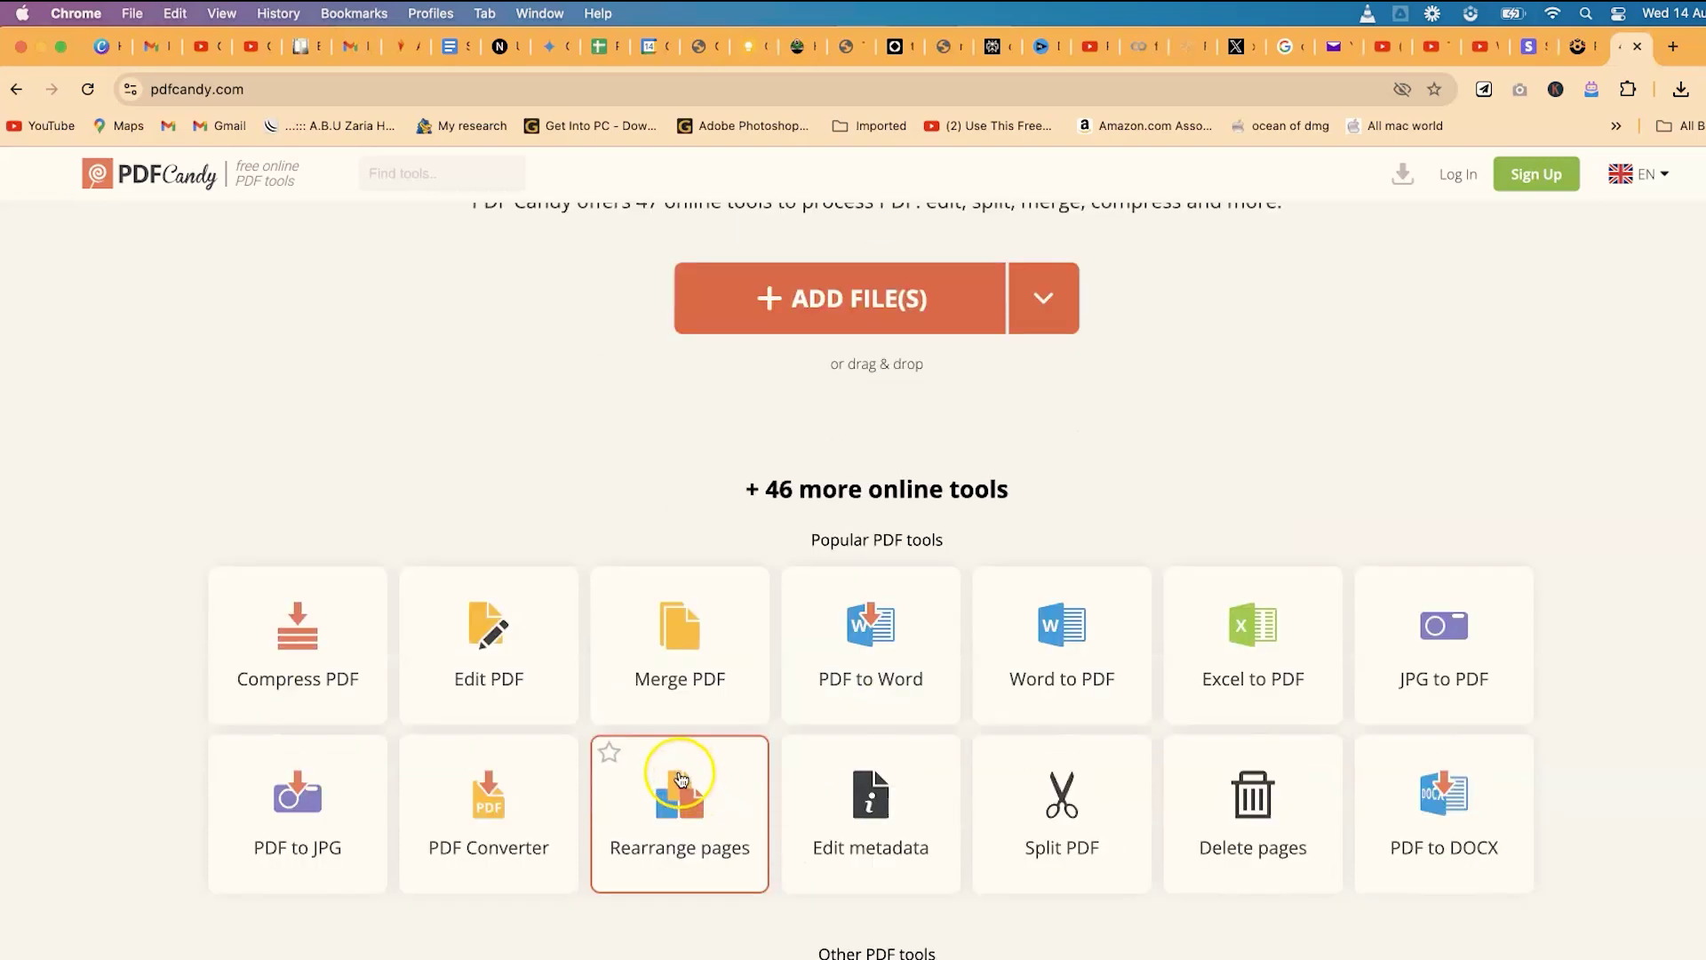
scroll(684, 773, "down", 1)
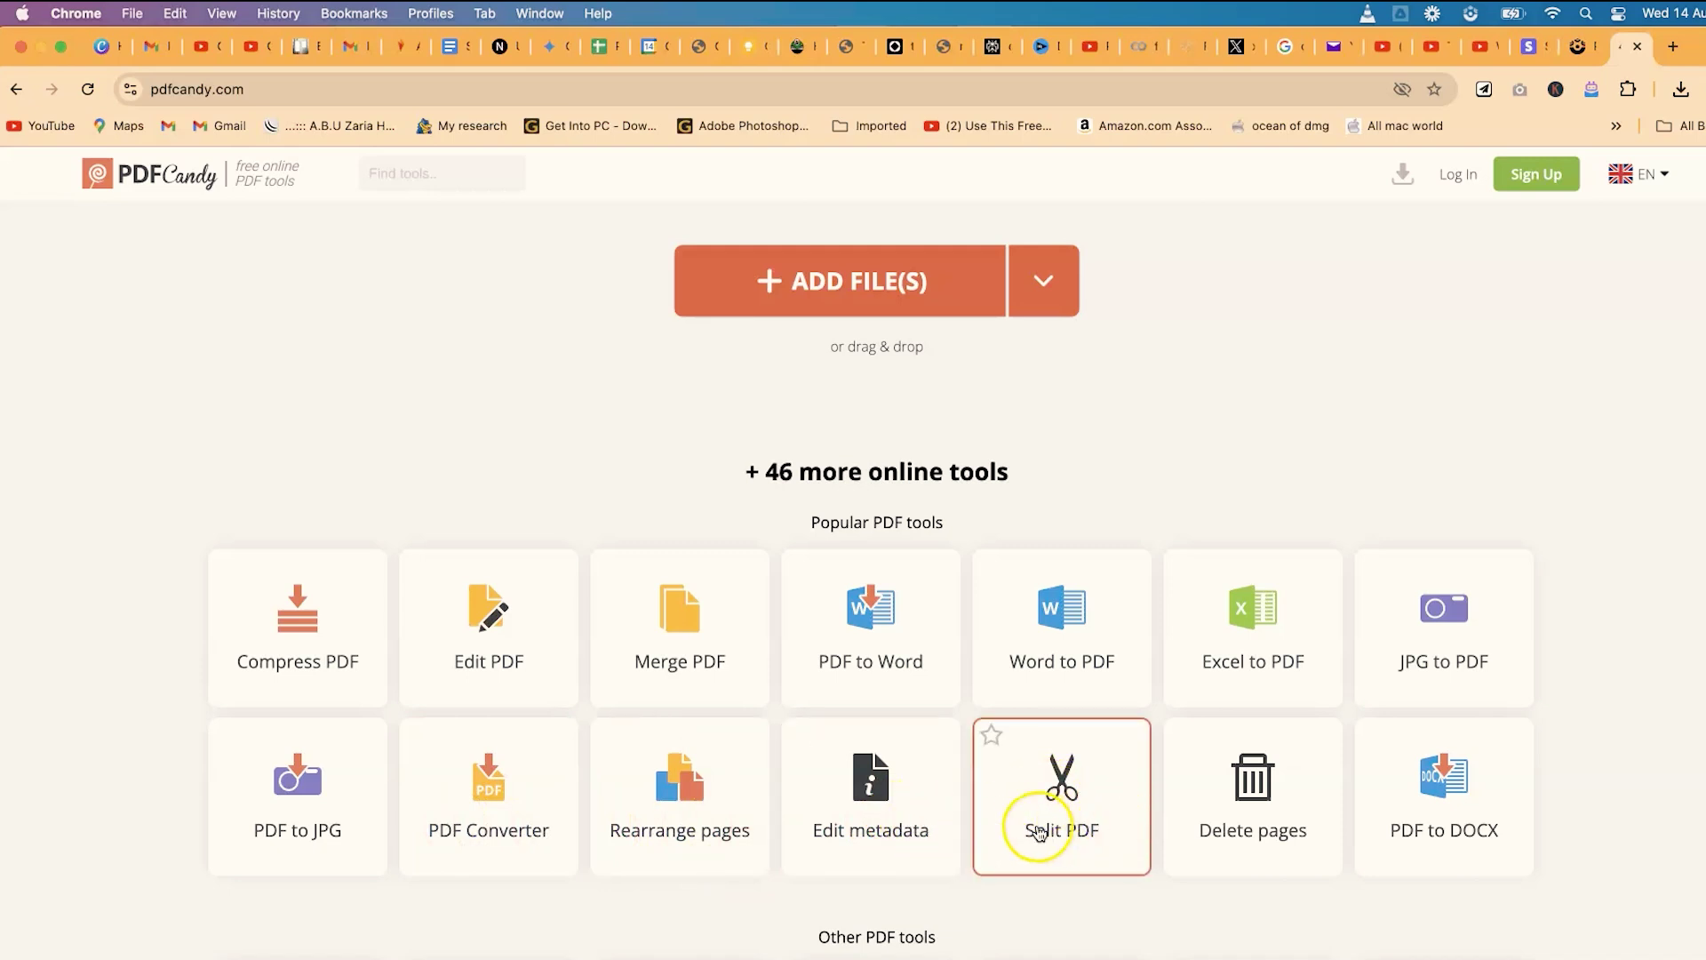
scroll(1272, 785, "down", 6)
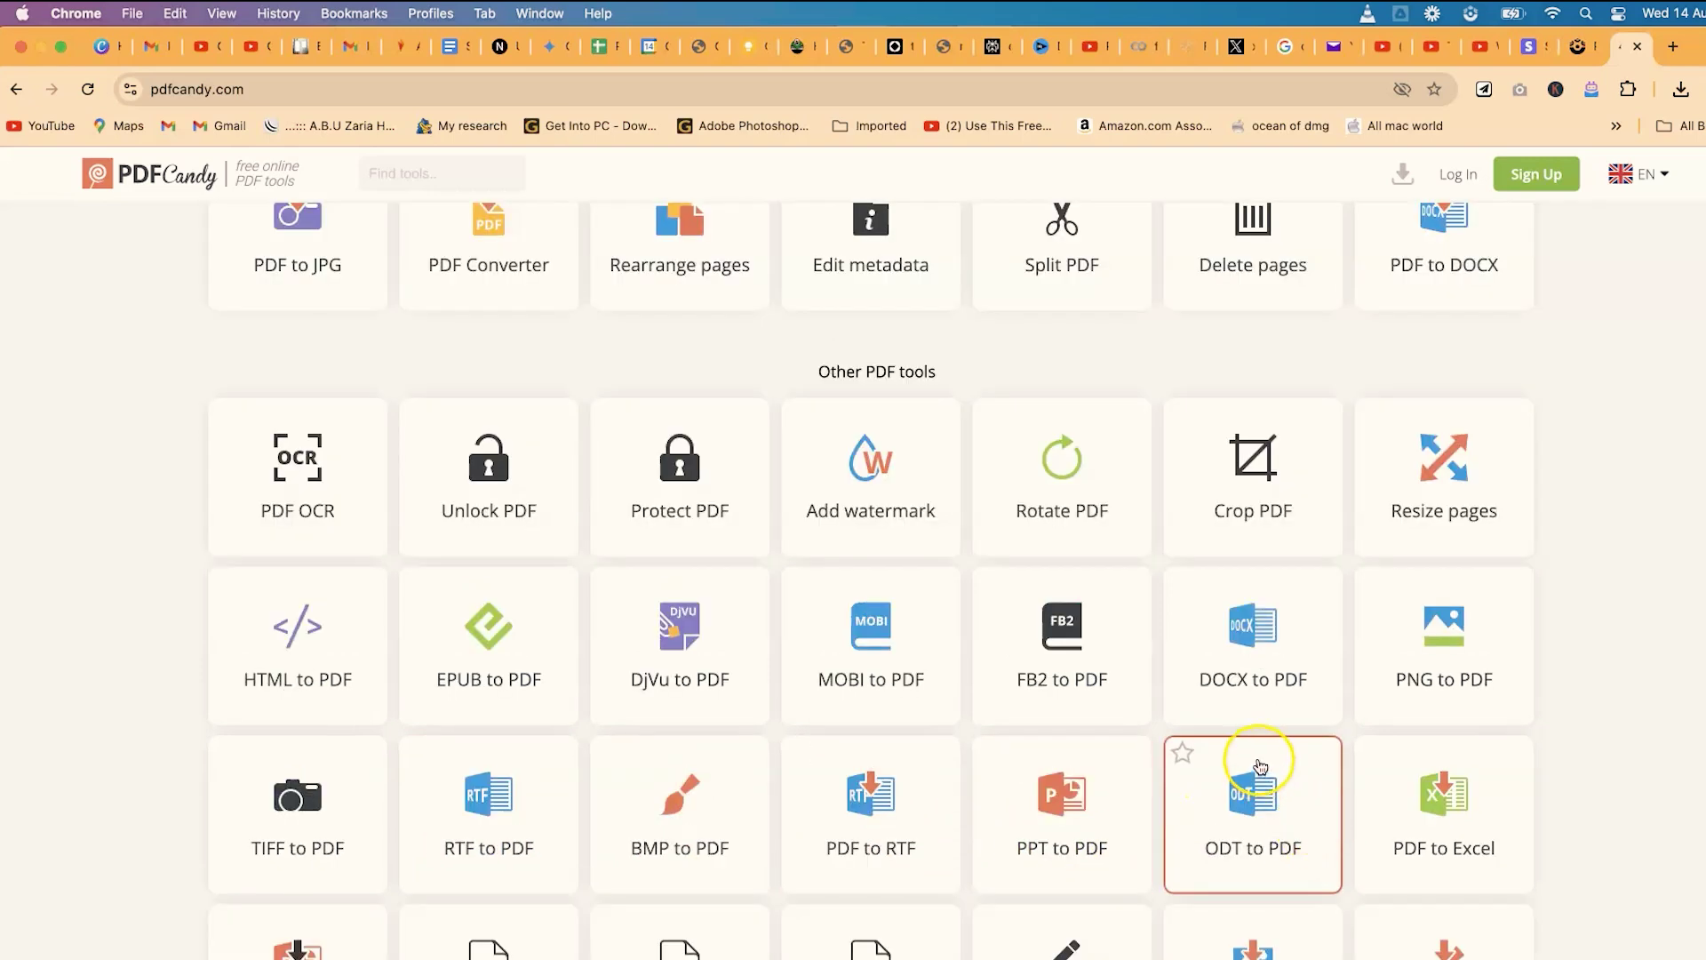
scroll(1260, 766, "down", 5)
scroll(1258, 750, "up", 3)
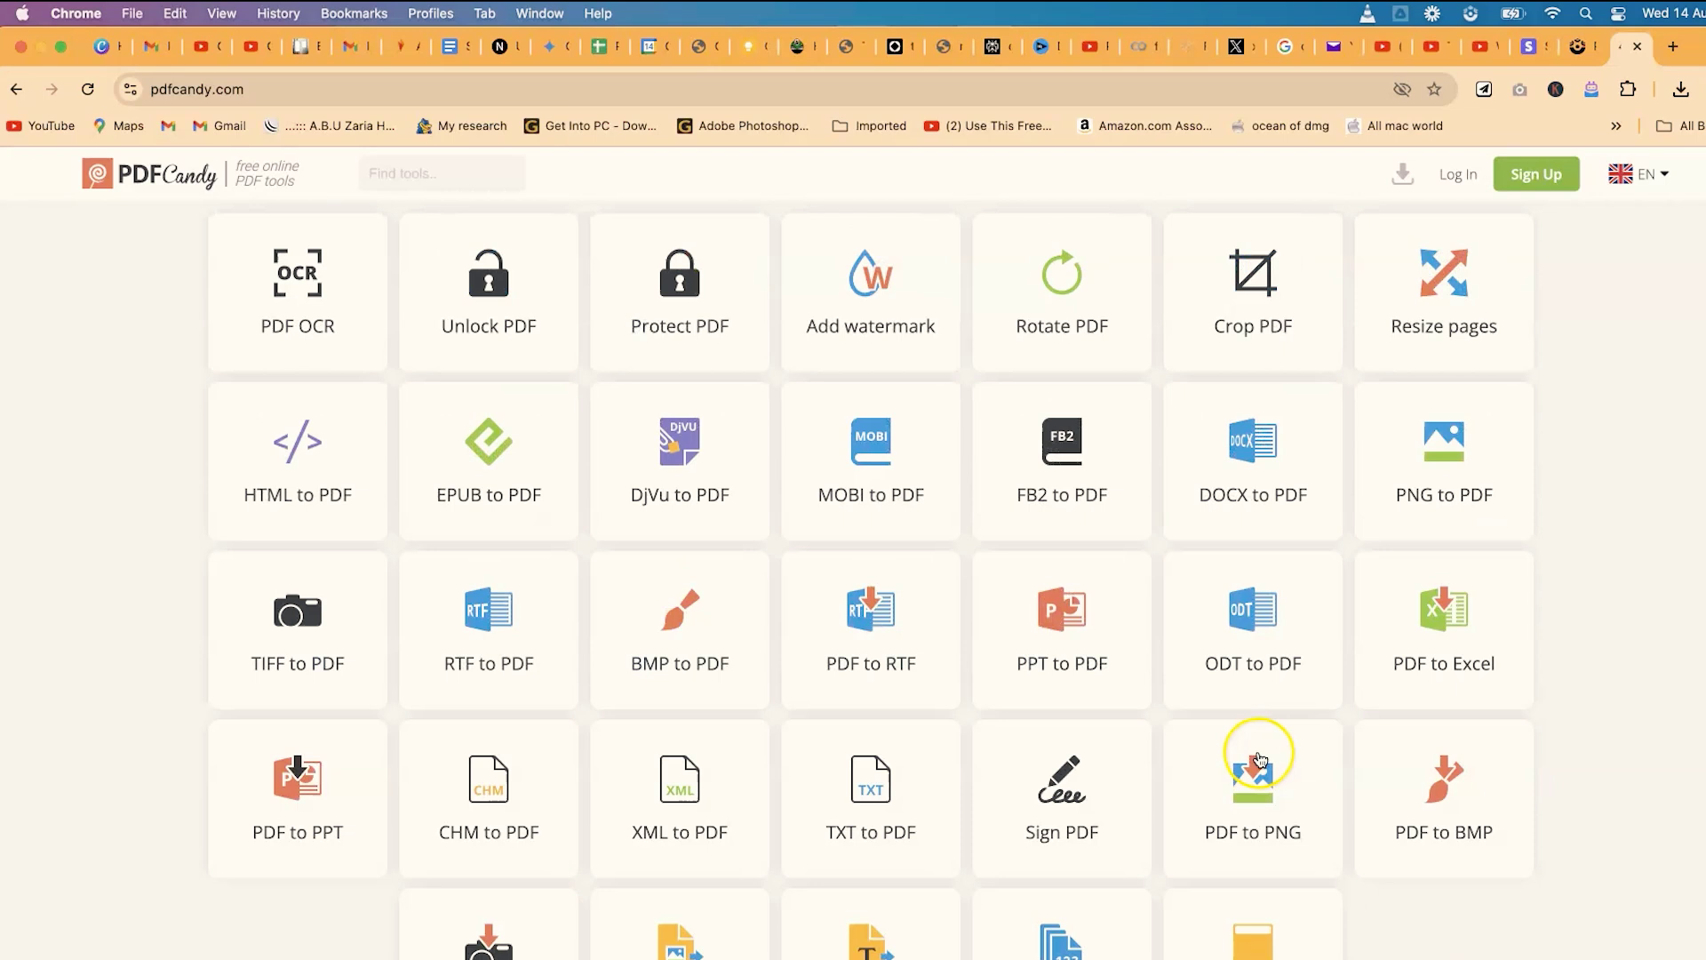
scroll(1258, 755, "down", 1)
scroll(1258, 746, "up", 15)
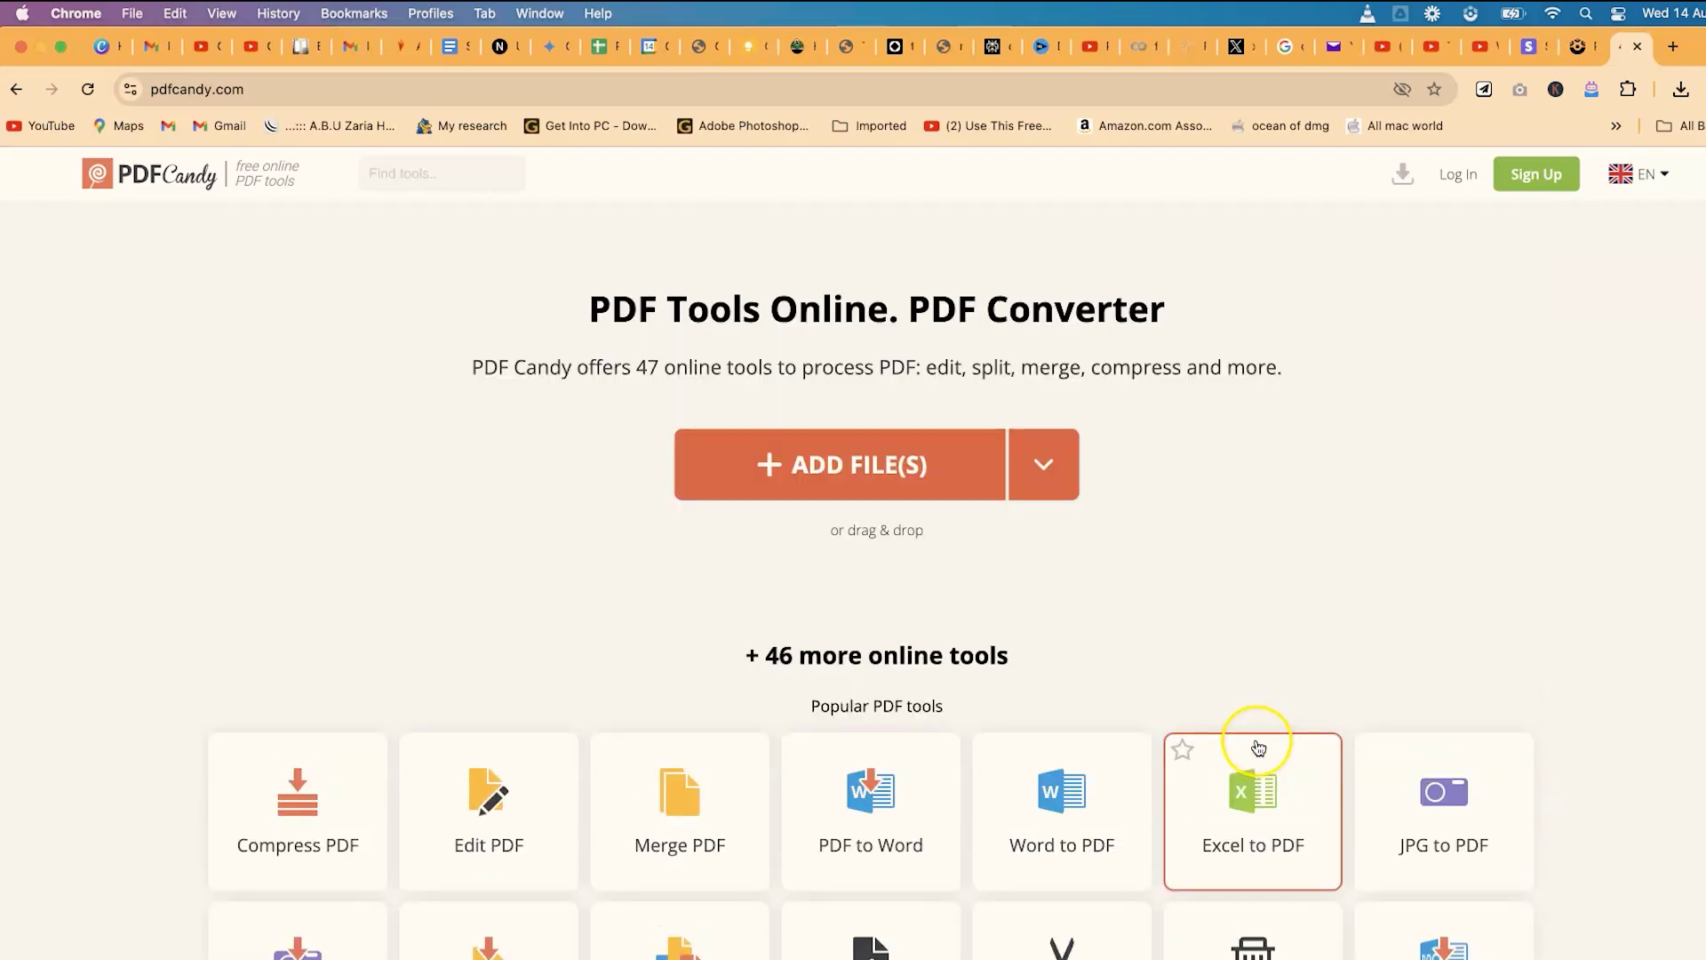
scroll(1258, 747, "down", 4)
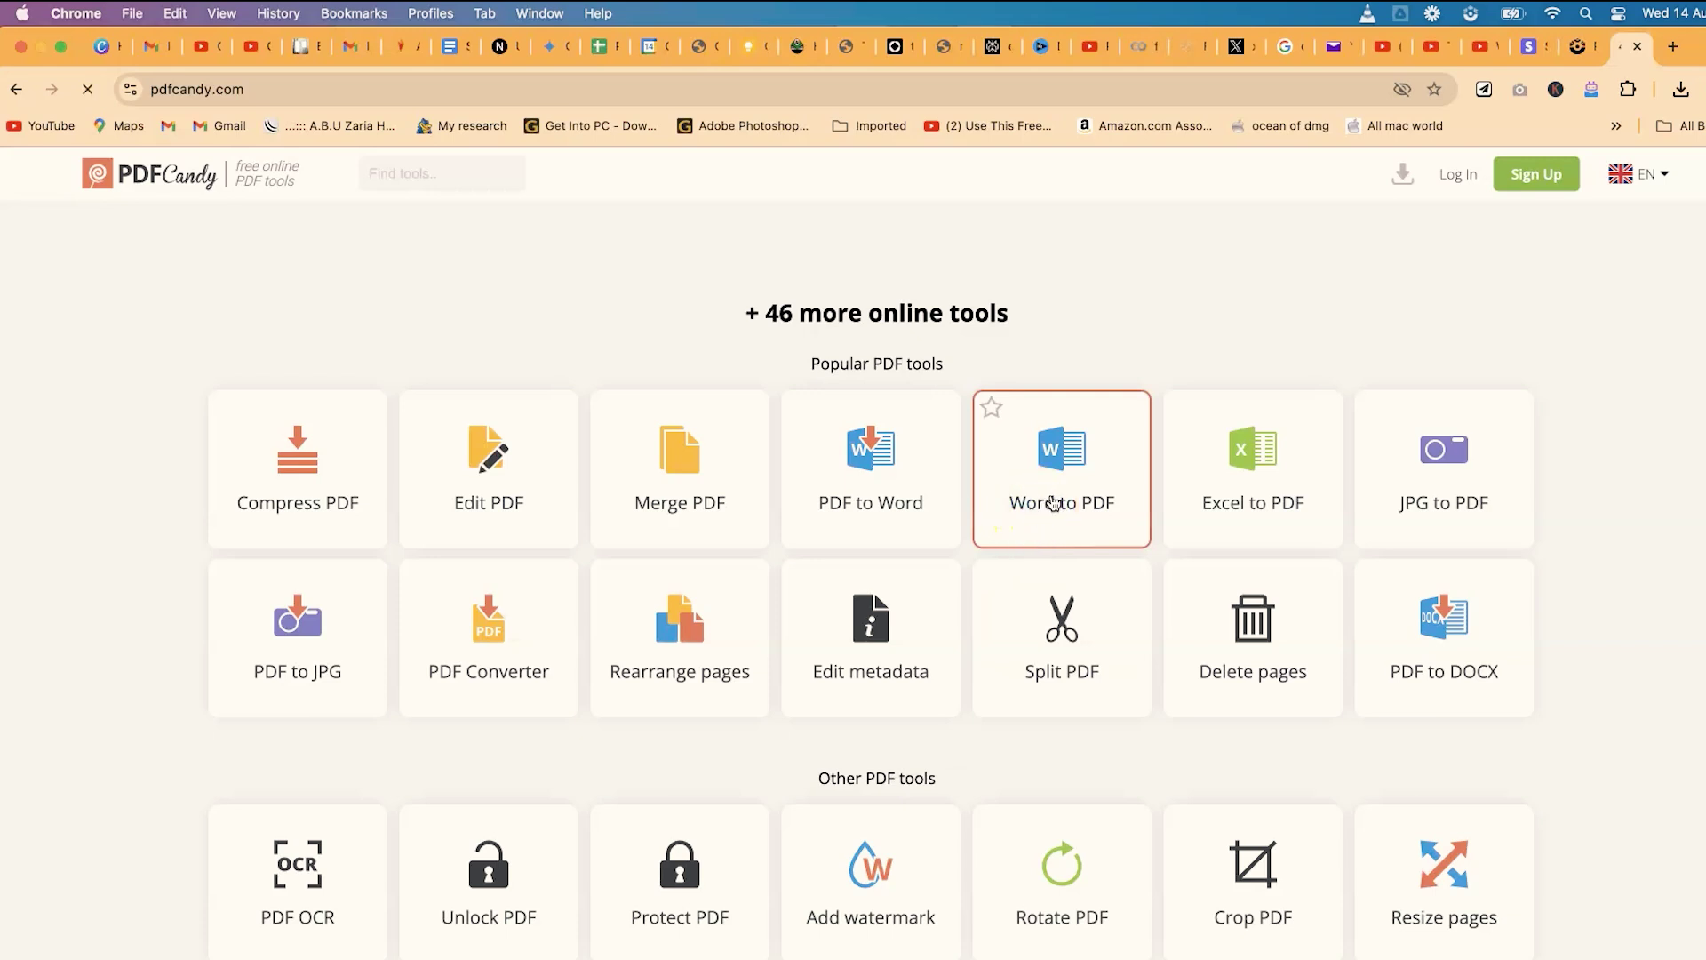
Load sample doc.doc from the Resources folder into the Word to PDF converter.
scroll(989, 709, "down", 2)
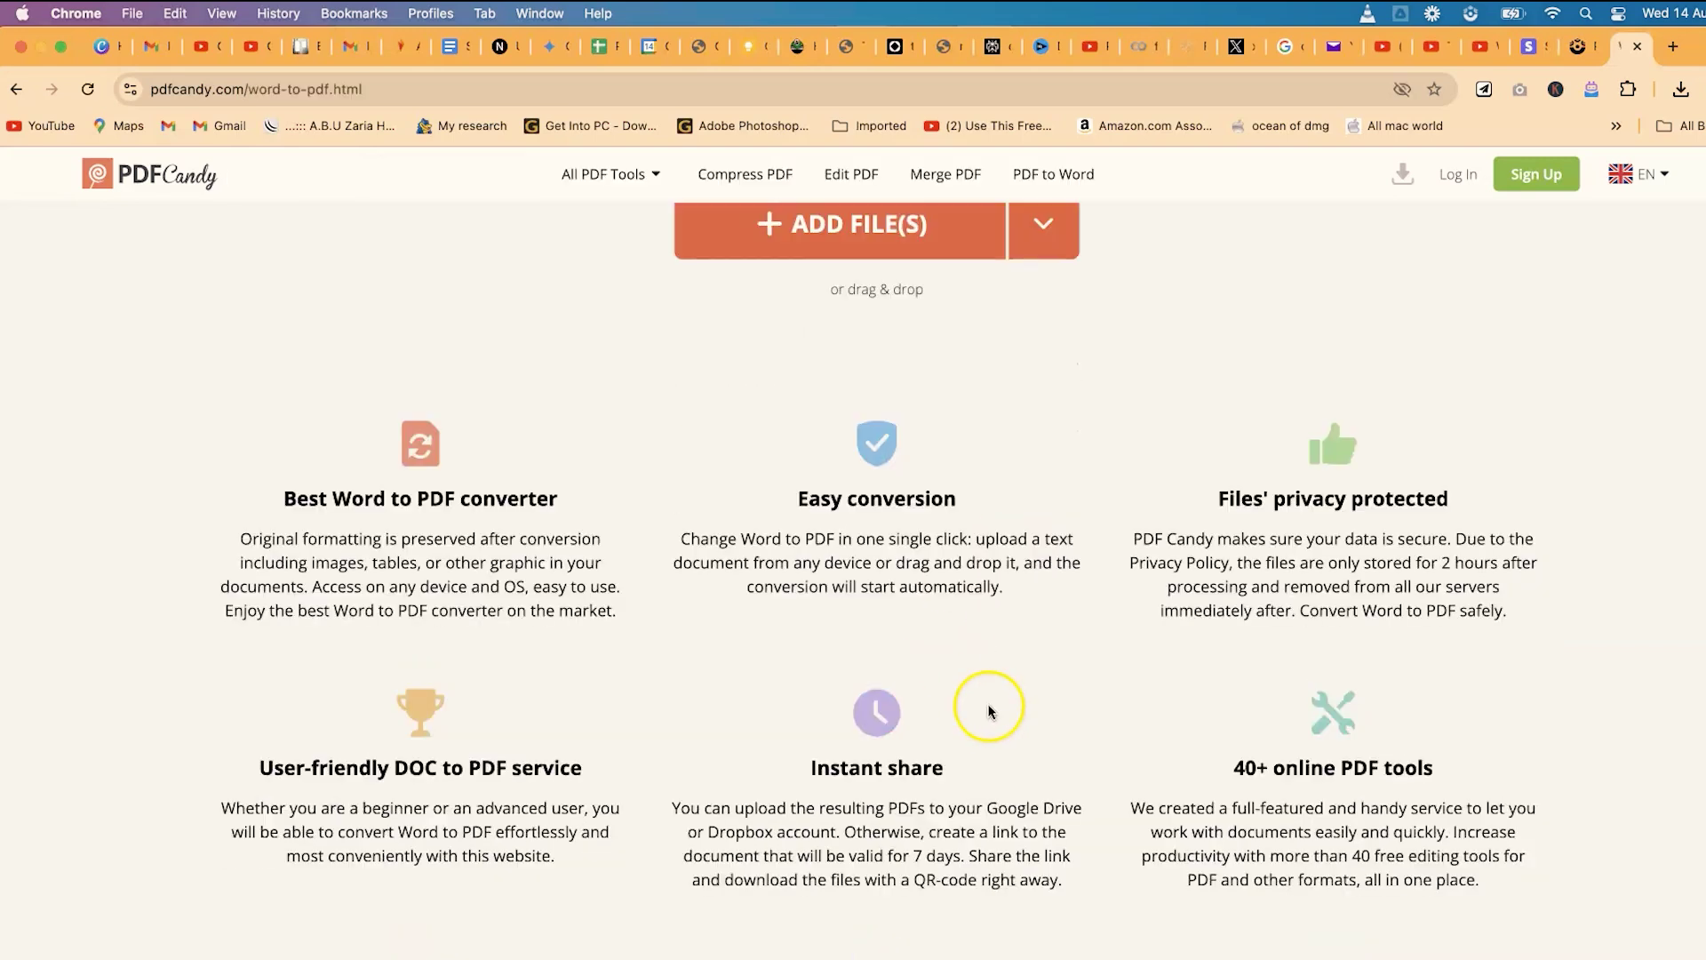
scroll(978, 713, "down", 2)
scroll(982, 712, "up", 5)
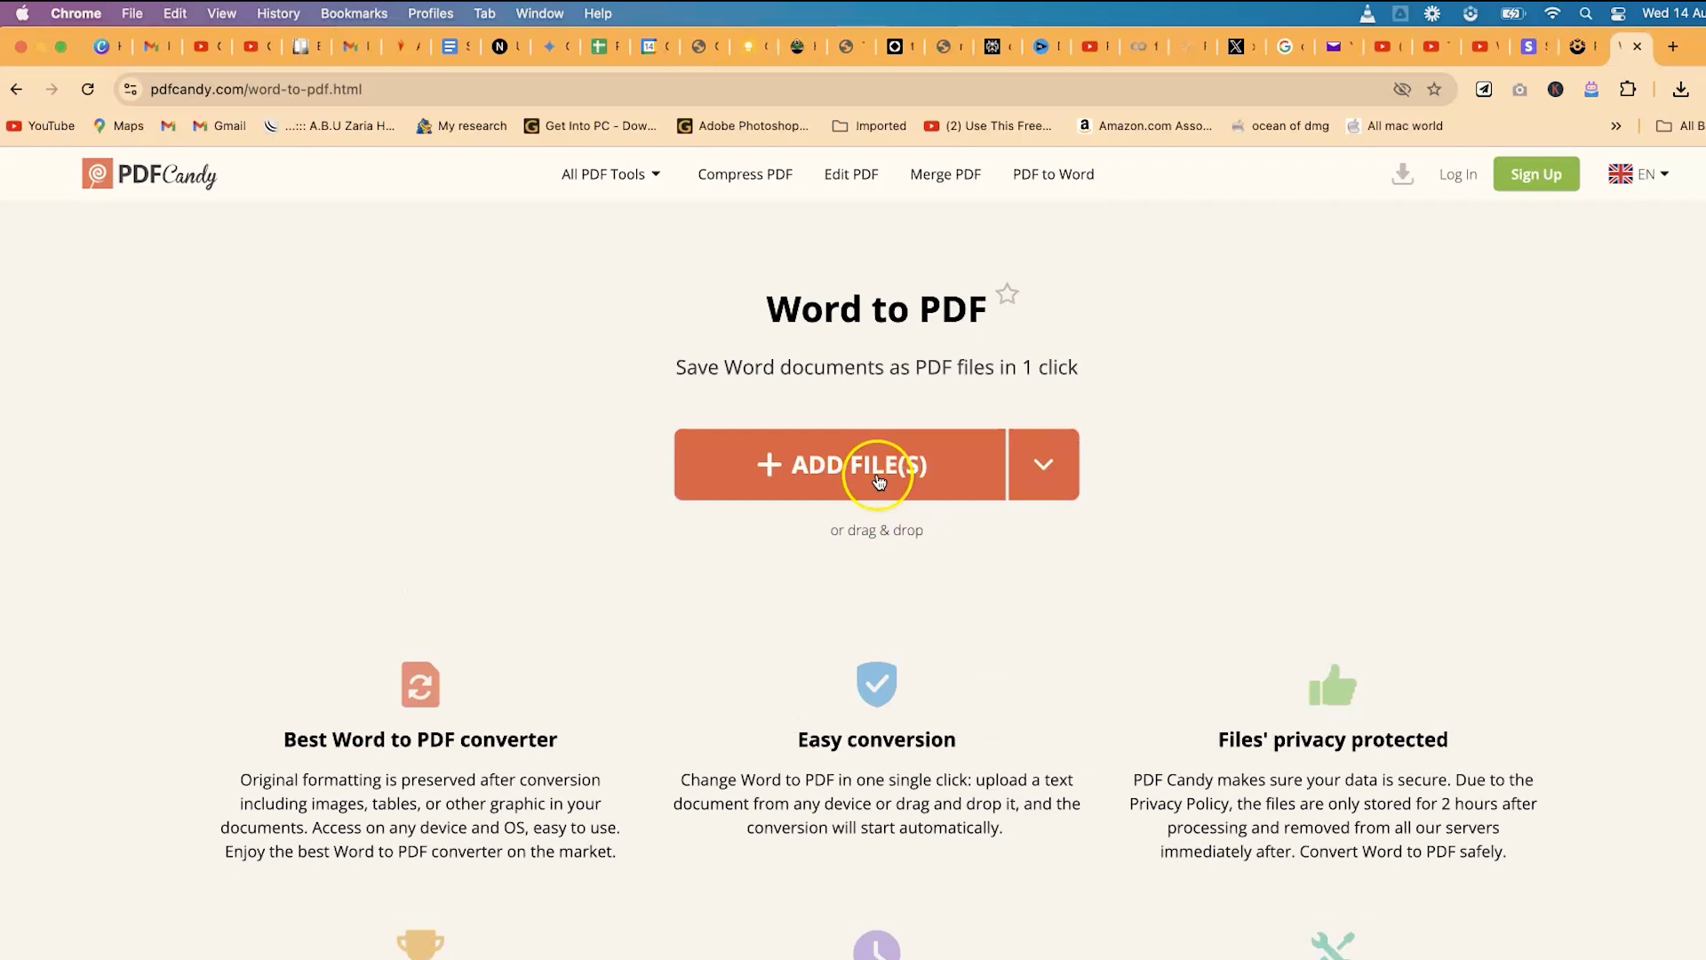
left_click(897, 473)
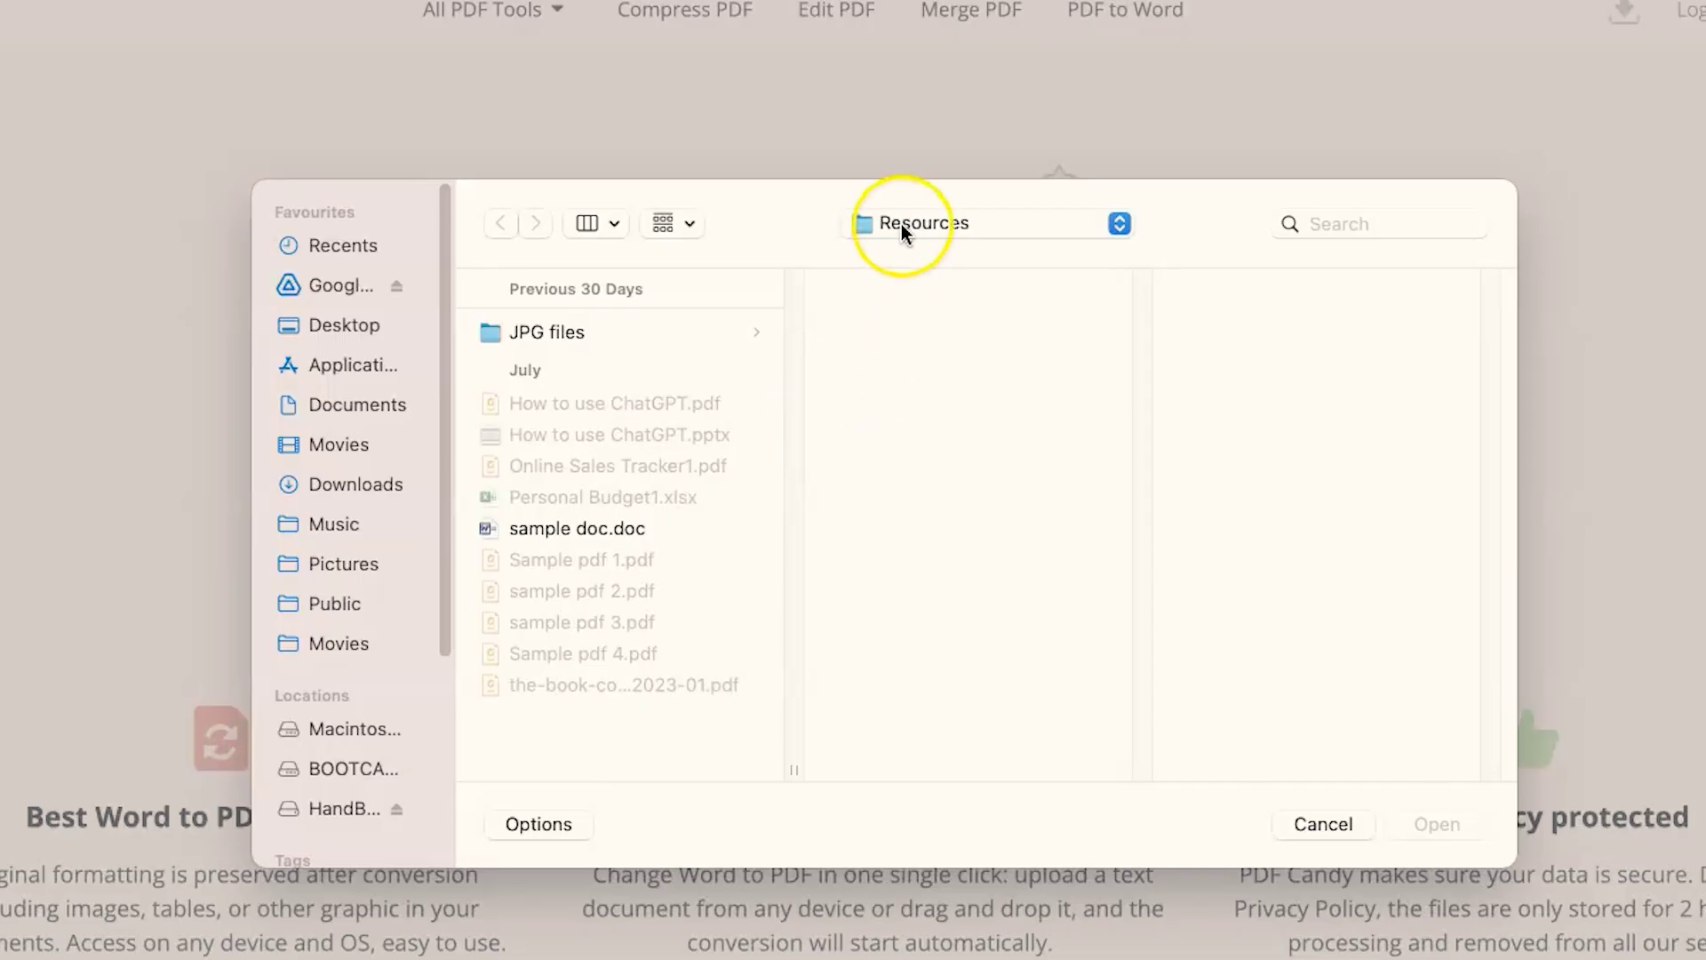
left_click(610, 530)
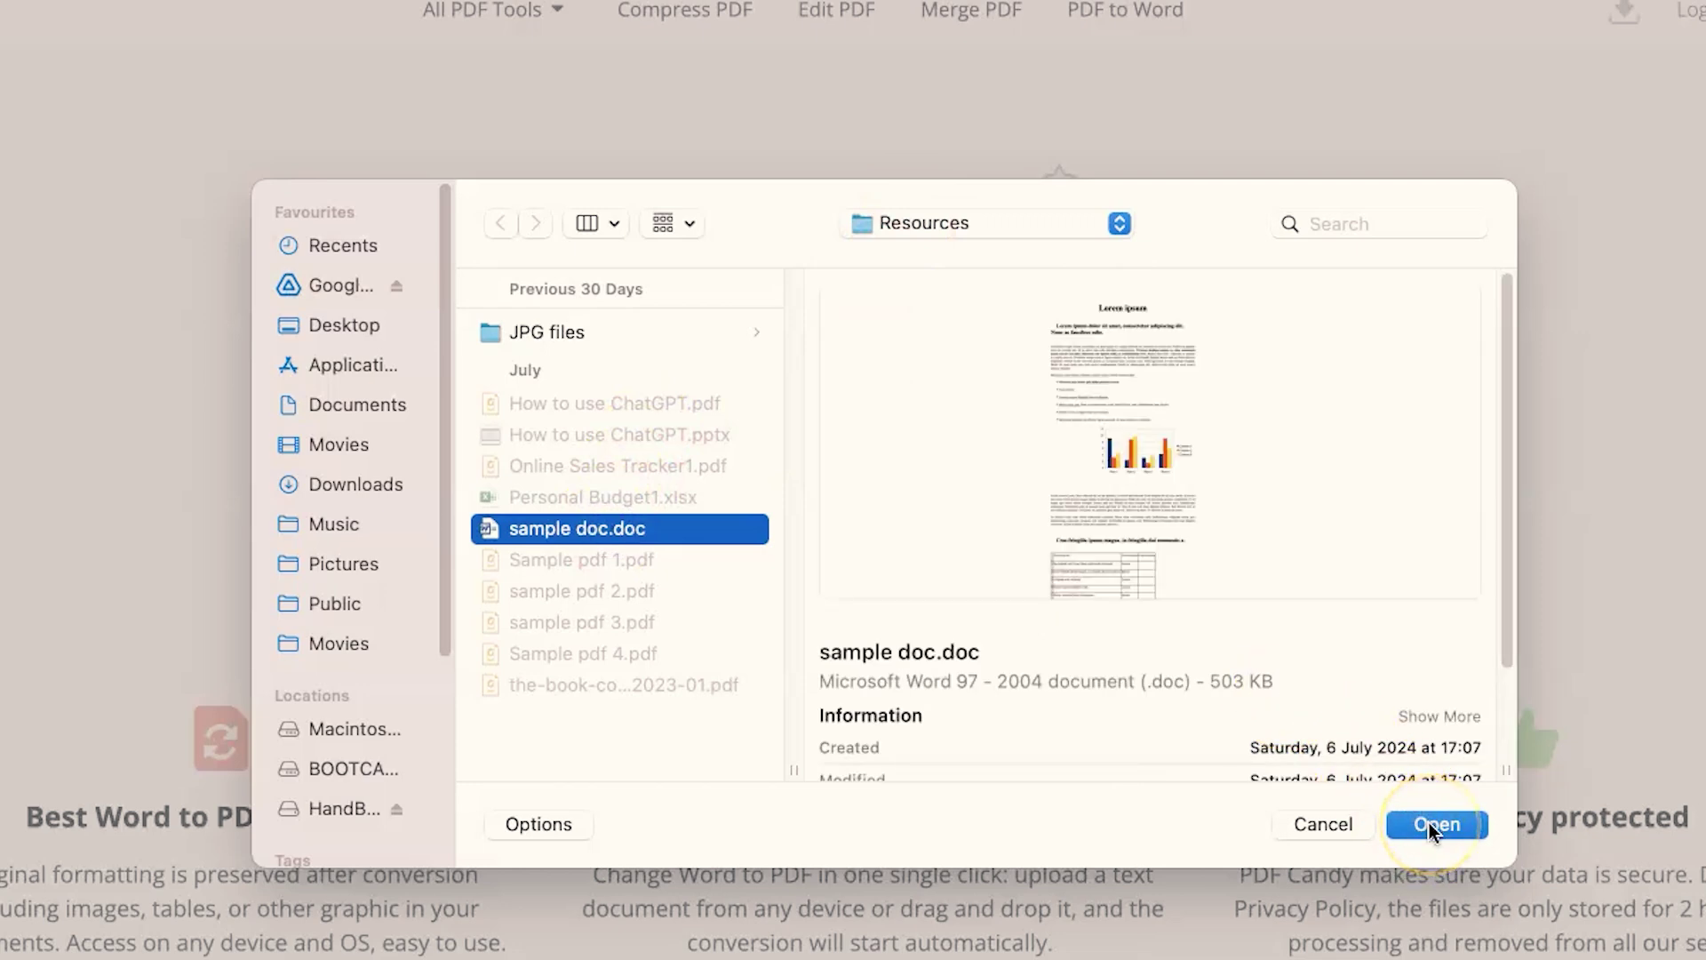
left_click(1429, 823)
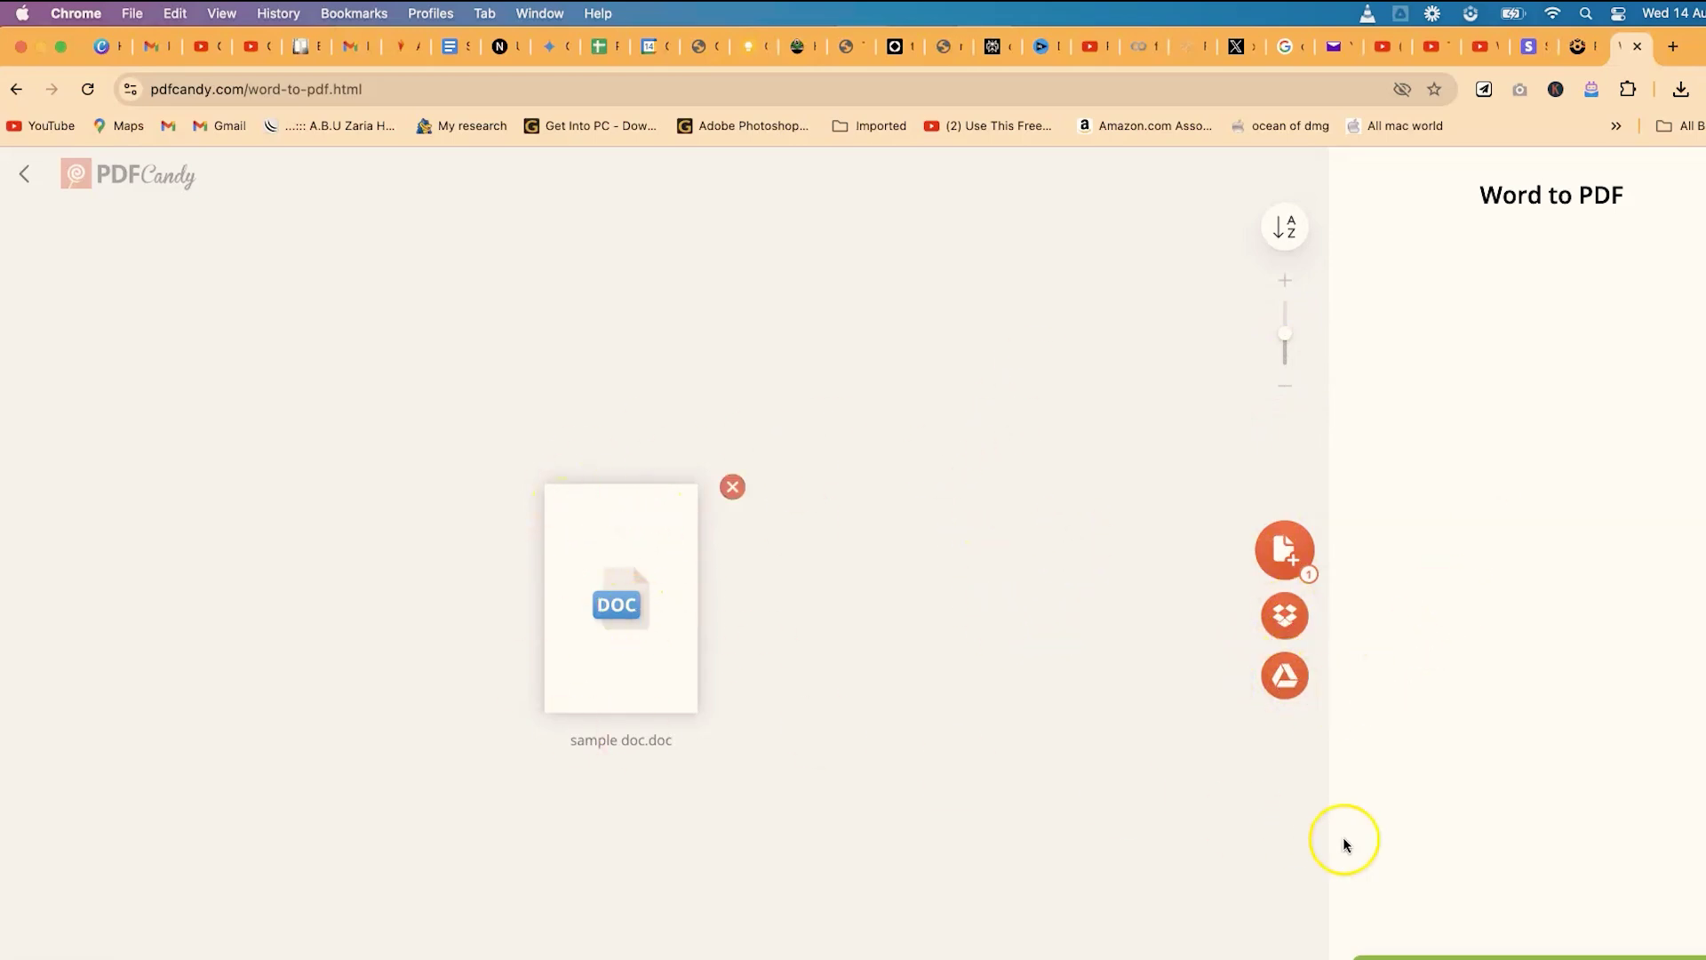
Convert the loaded Word document to PDF and download the resulting file.
left_click(1444, 917)
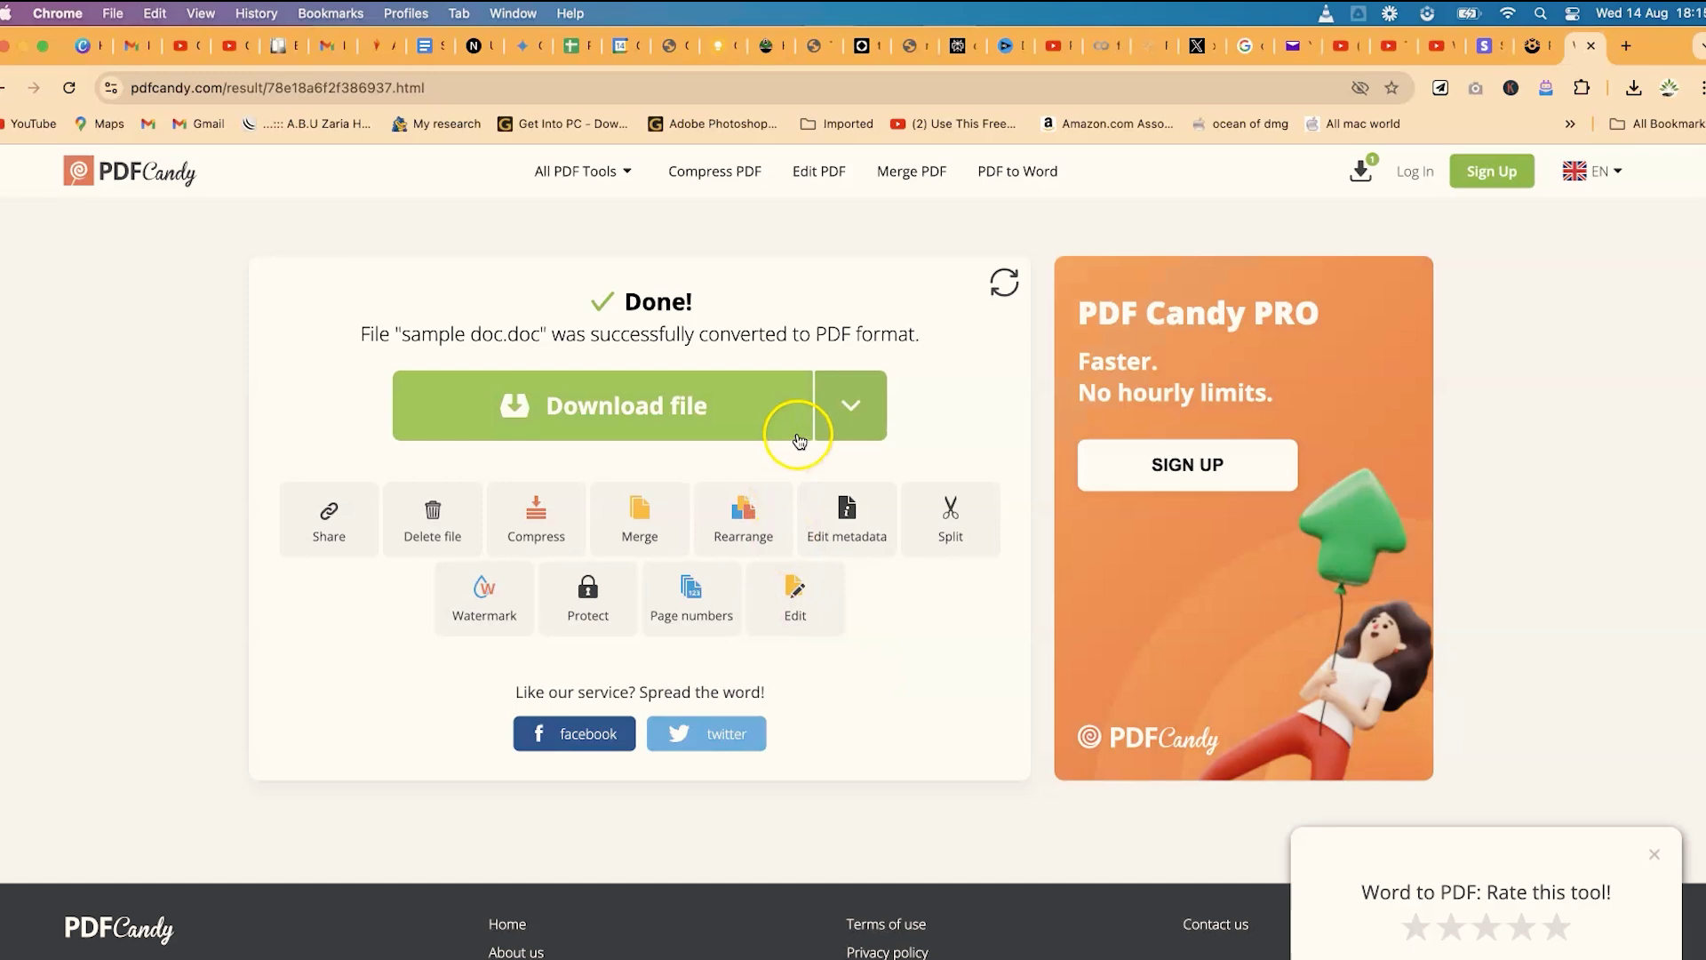
left_click(737, 414)
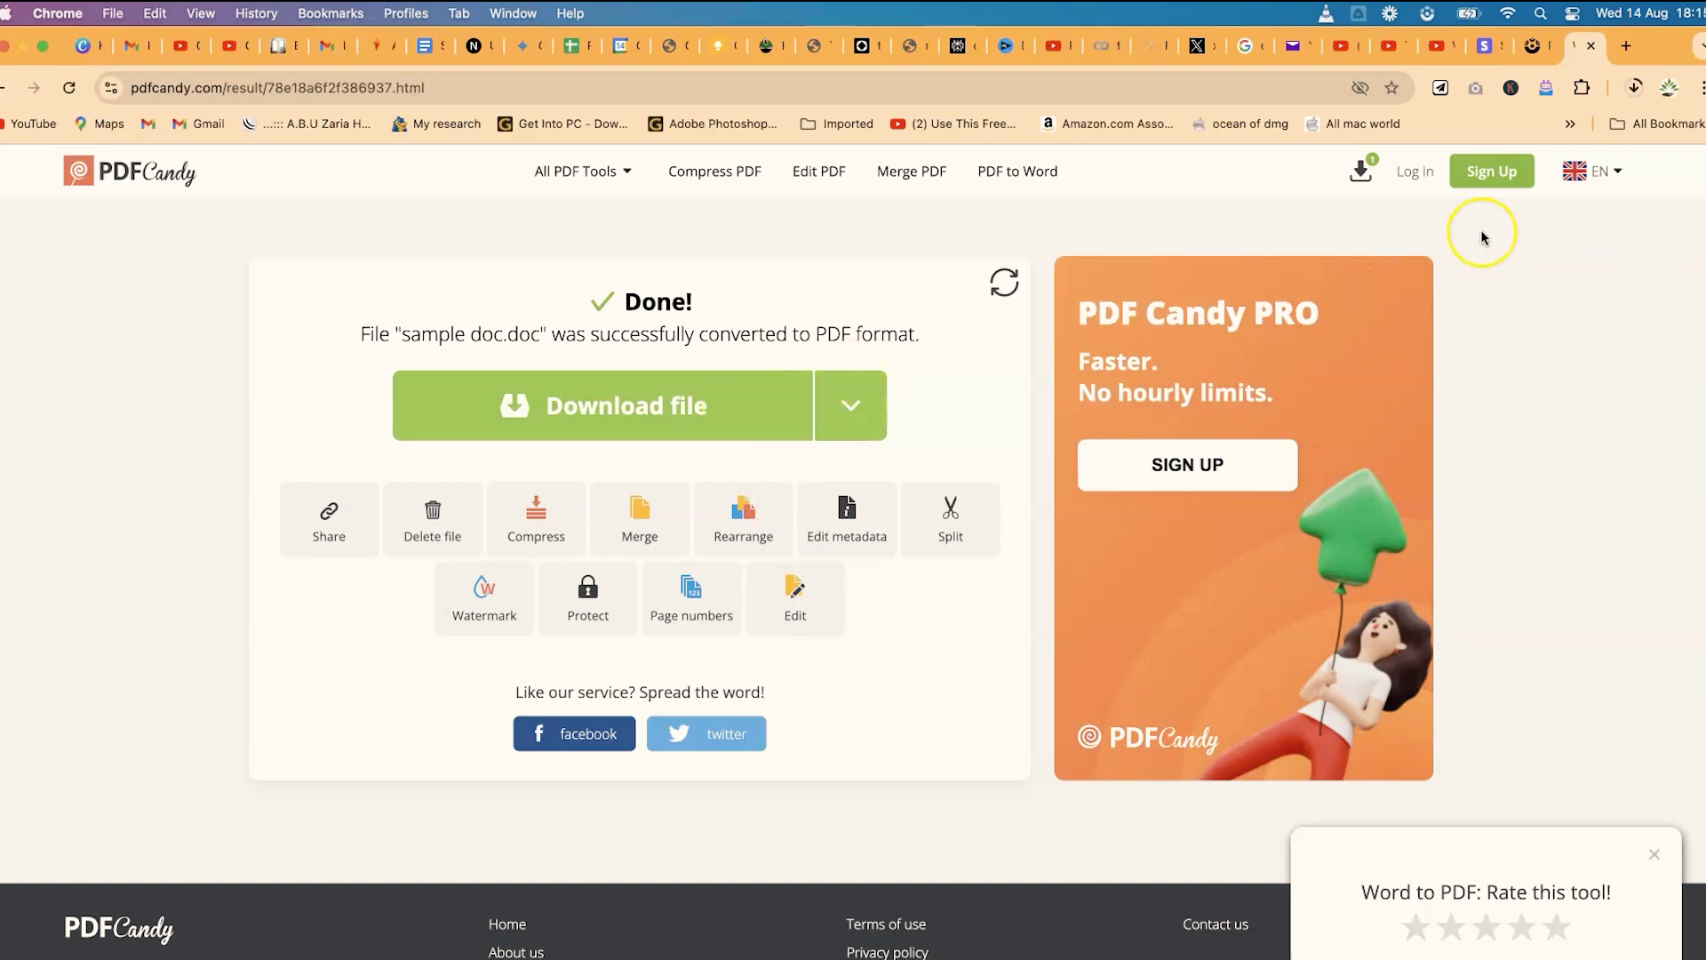
Open the downloaded sample doc (1).pdf in the browser and look through its pages.
left_click(1635, 89)
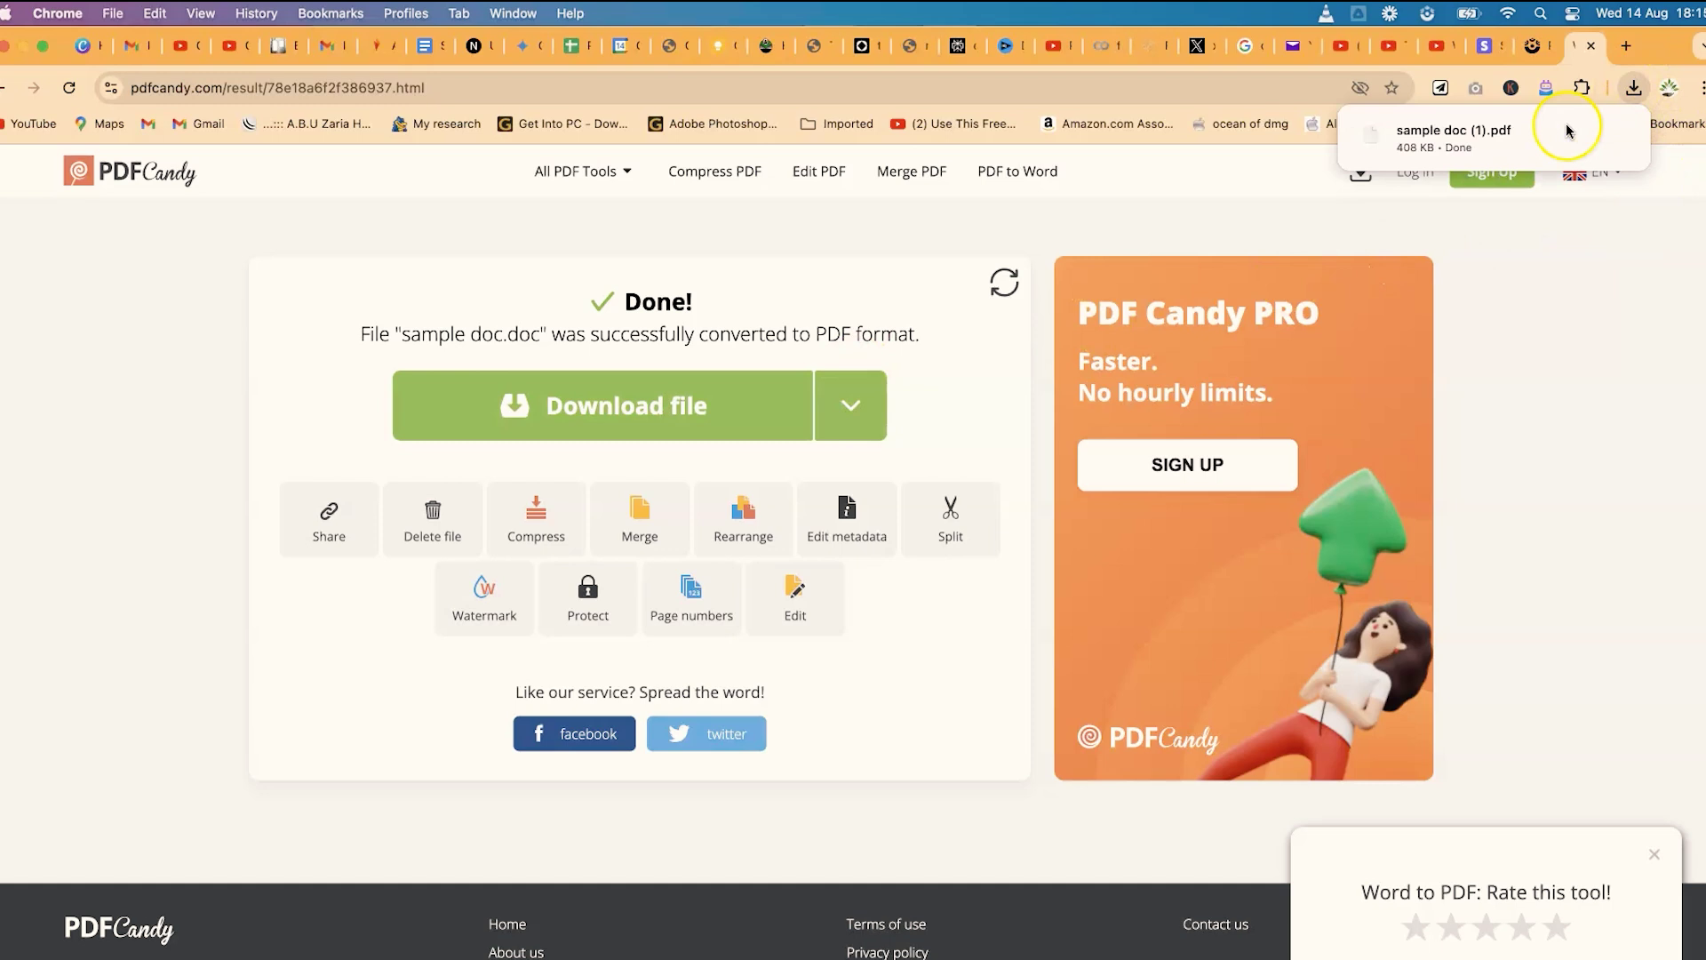
left_click(1508, 143)
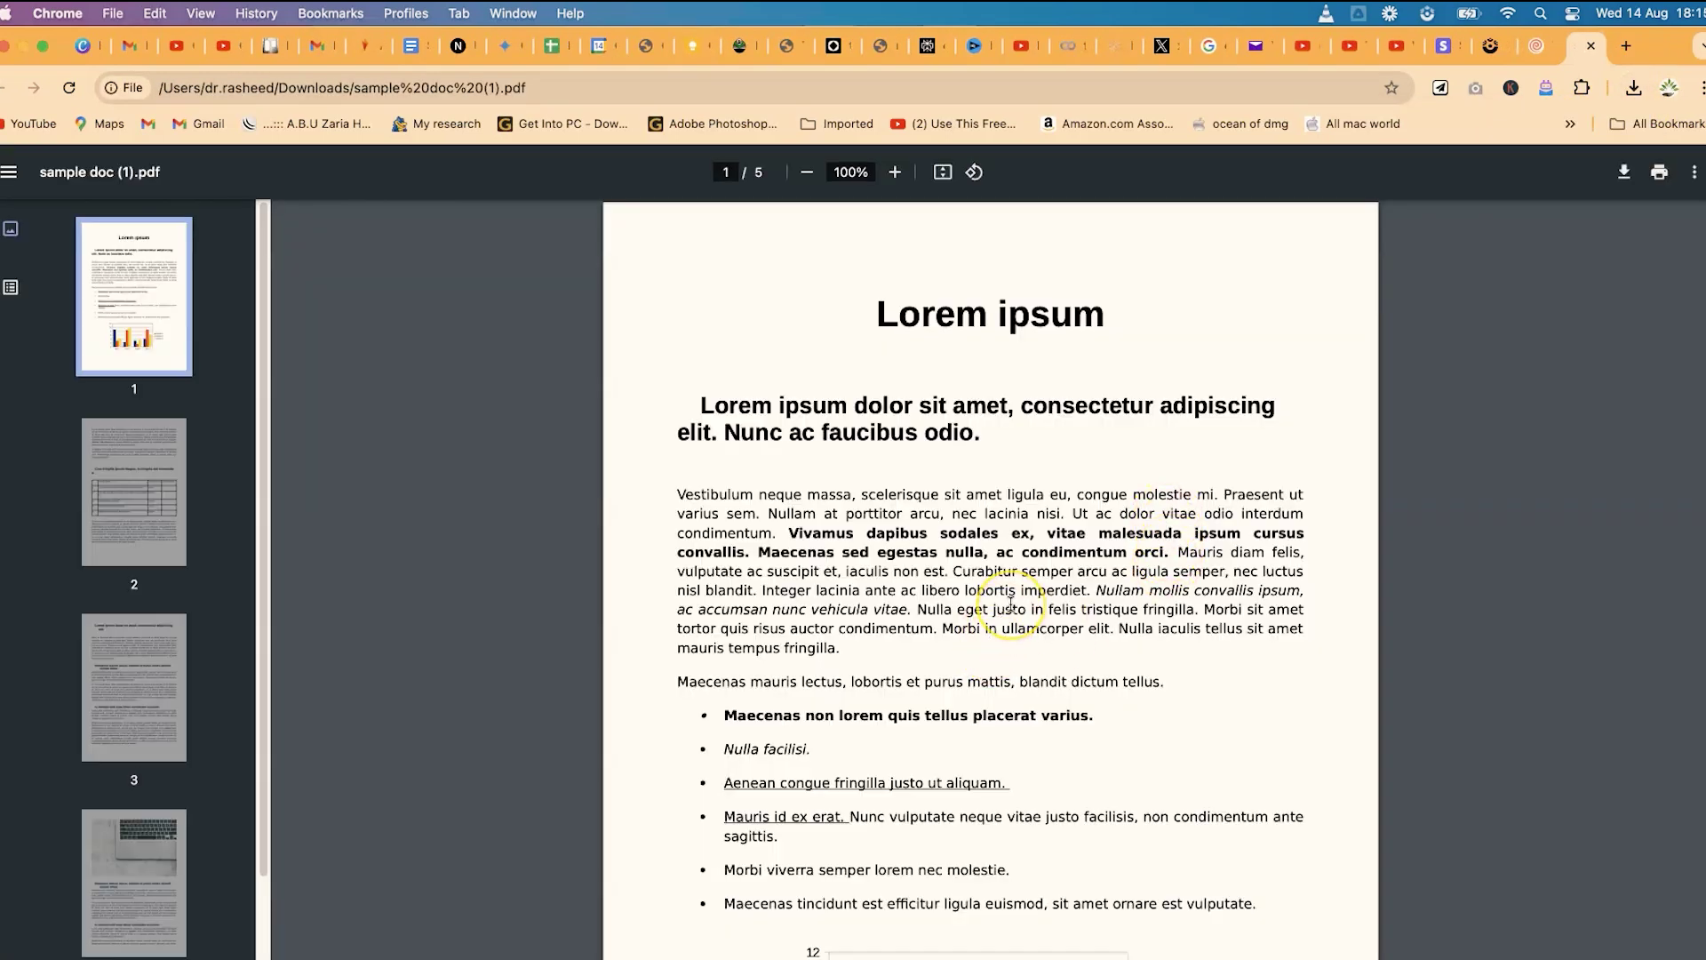
scroll(1010, 604, "down", 20)
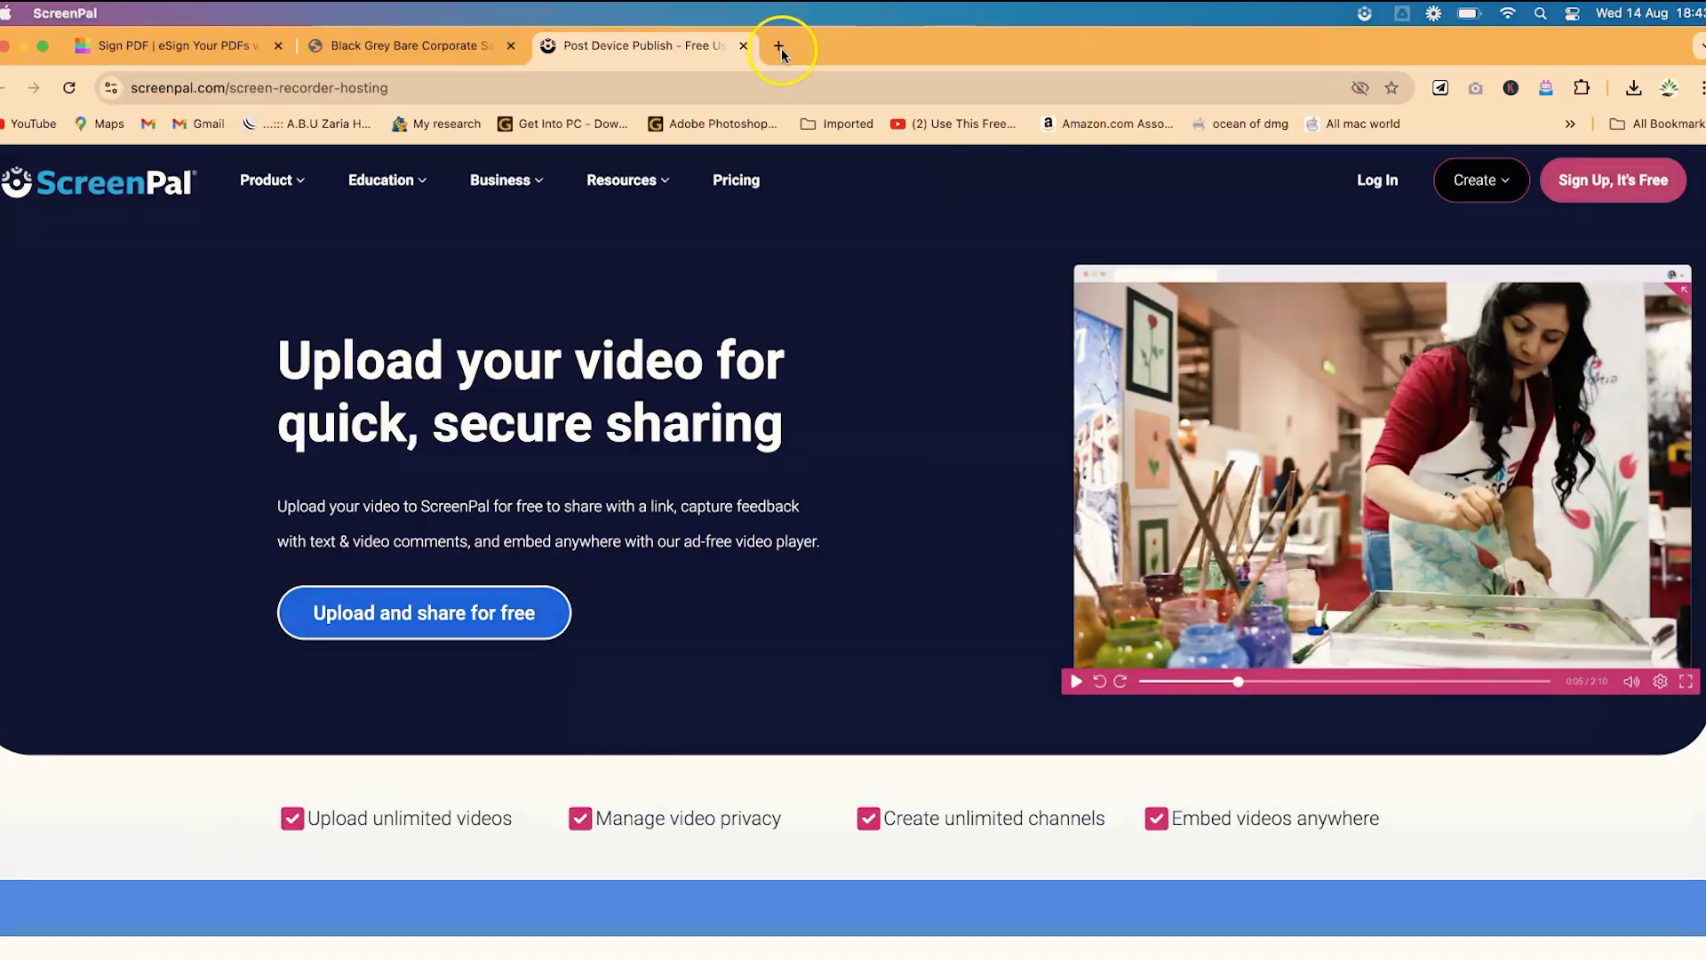
Open google.com in a new tab, search for "pdfgear" and open the PDFgear website from the results.
left_click(779, 48)
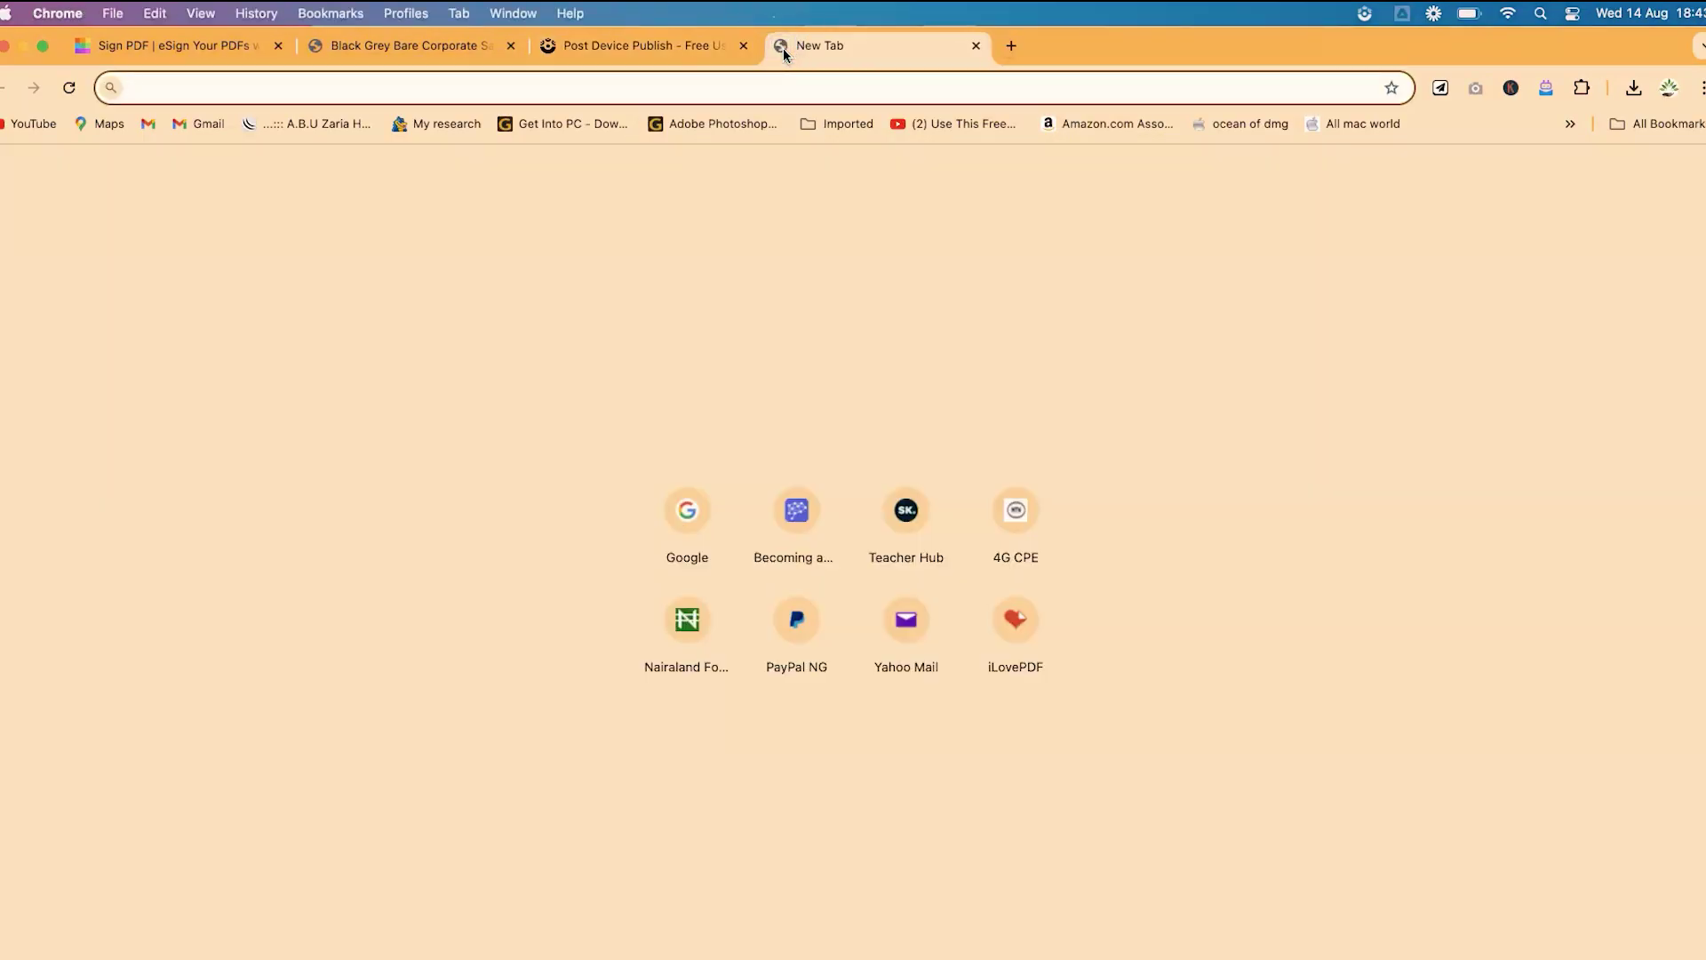
type("google.com")
key("Return")
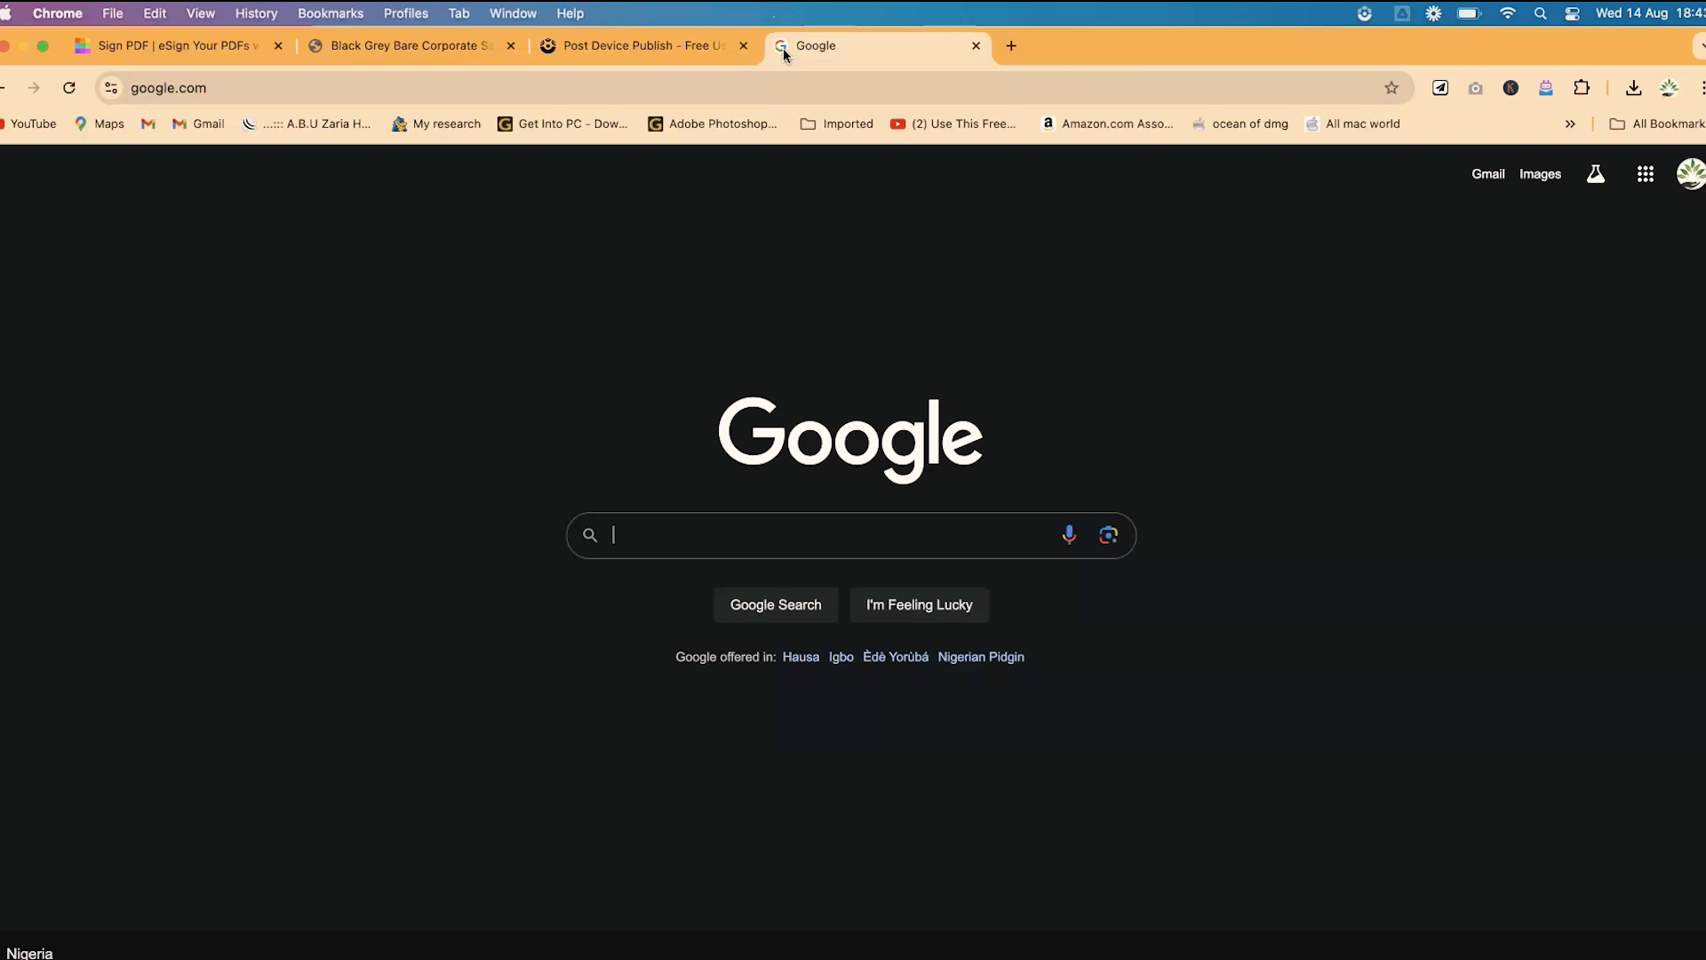
type("pdfgear")
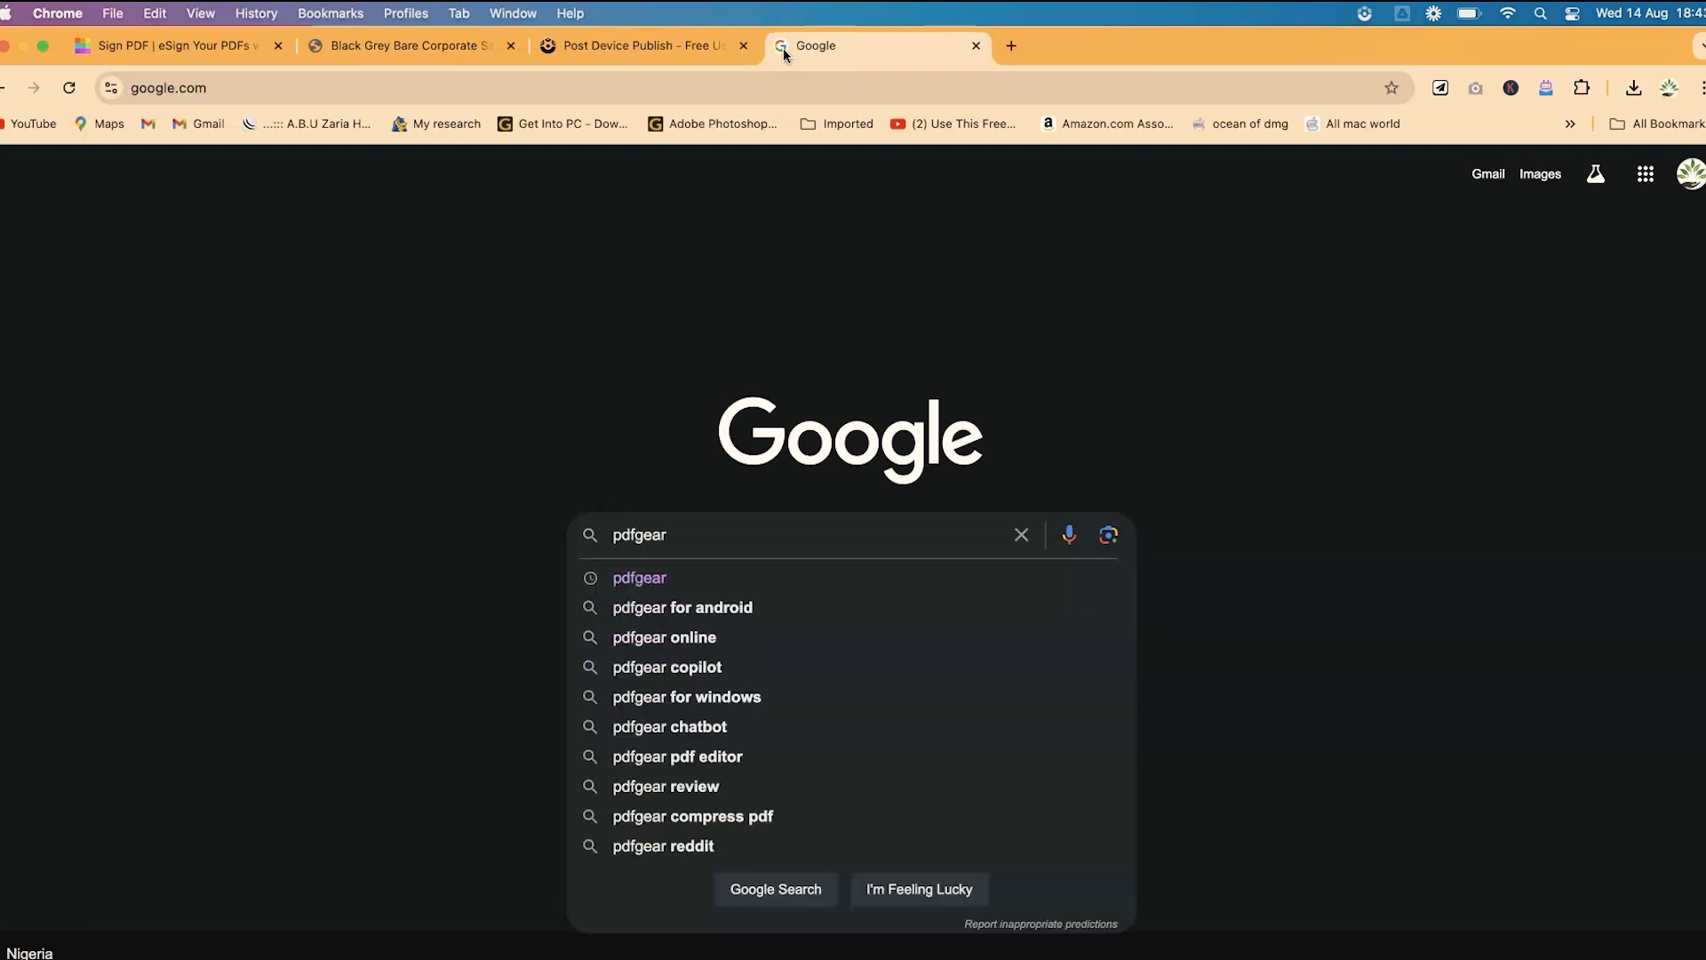
key("Return")
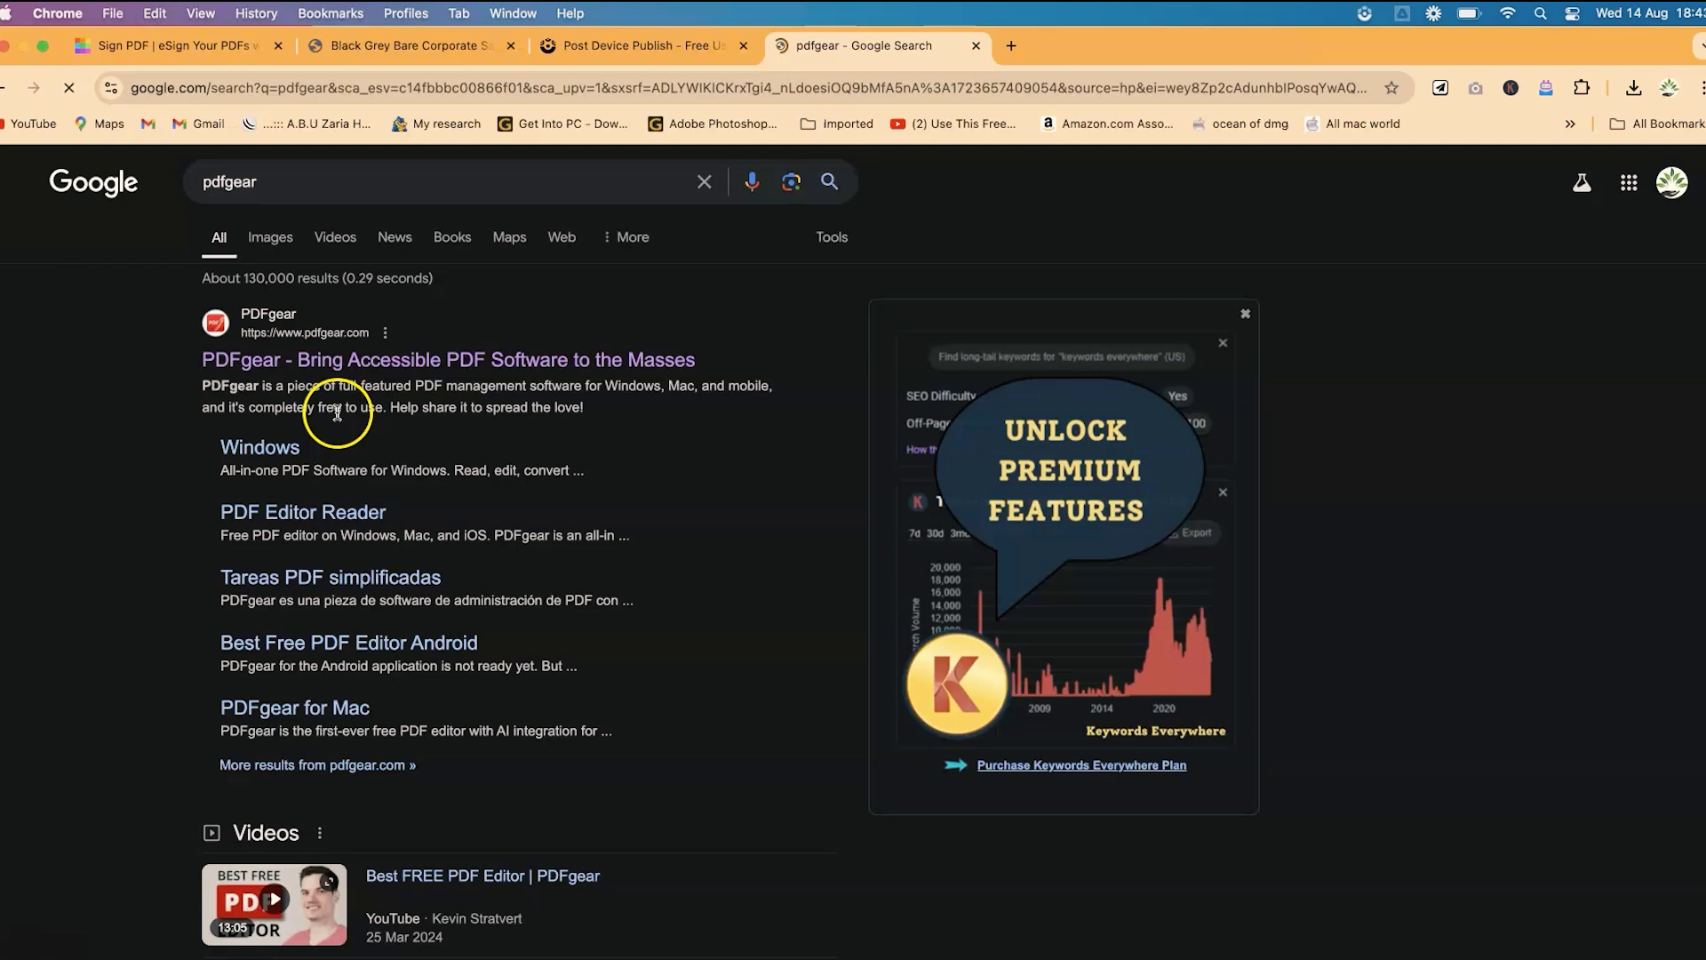
left_click(466, 368)
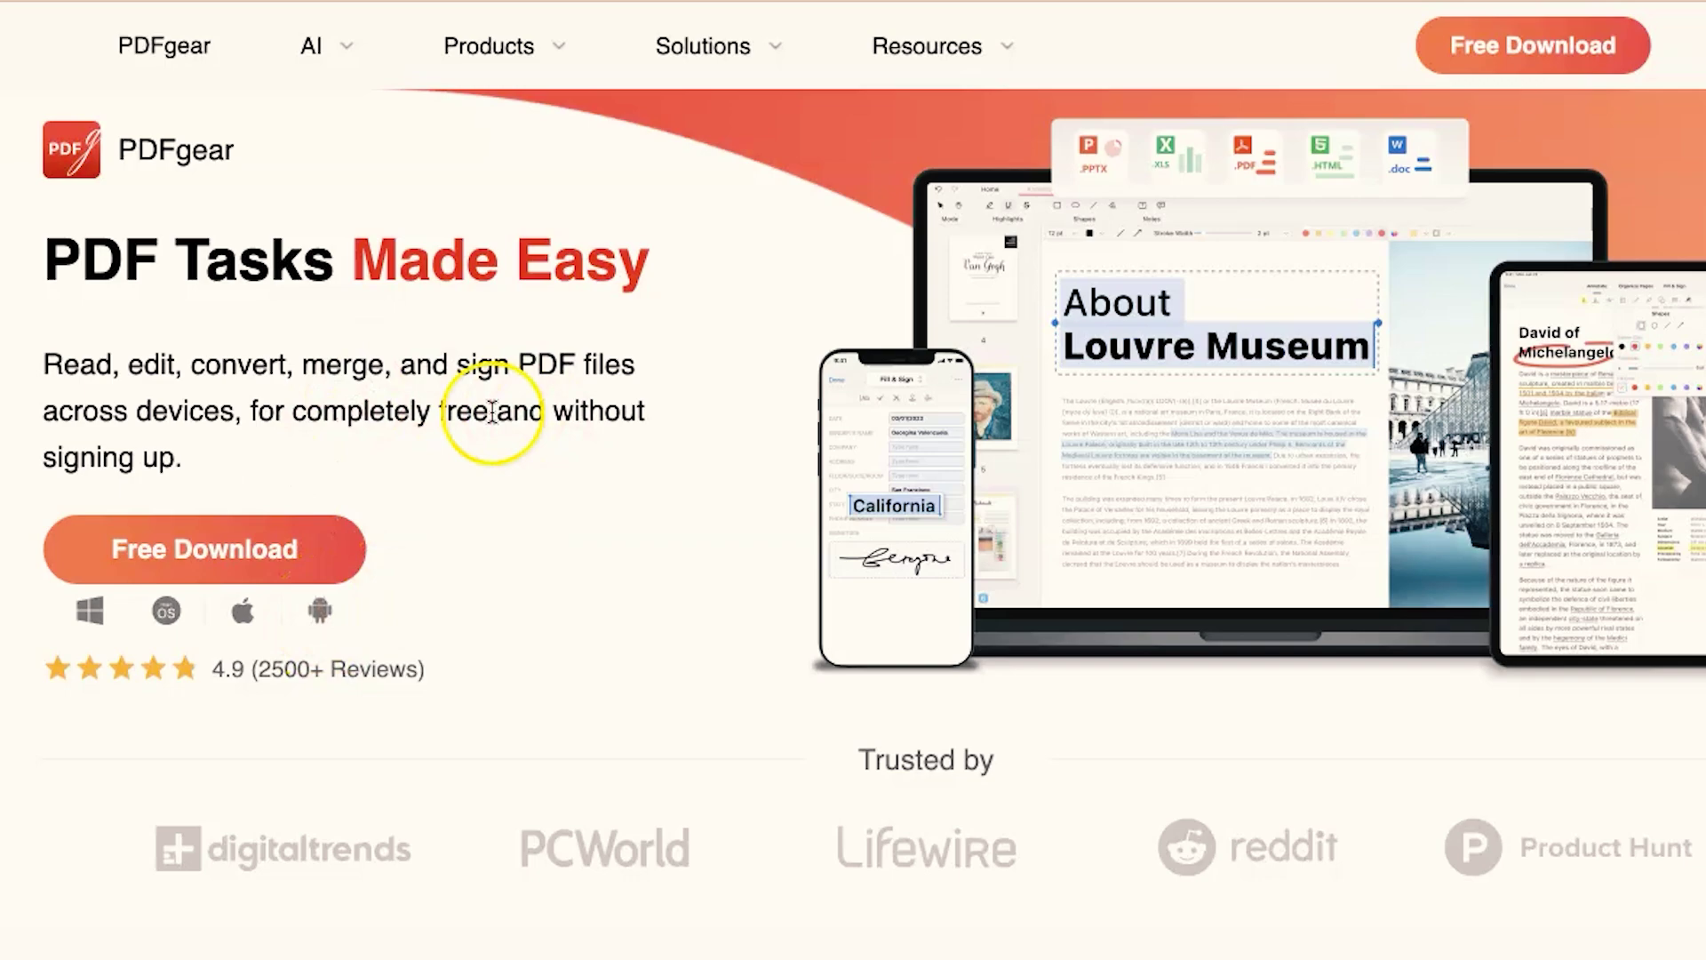
Look through the PDF tools on the PDFgear homepage and on its page listing all features.
scroll(568, 480, "down", 5)
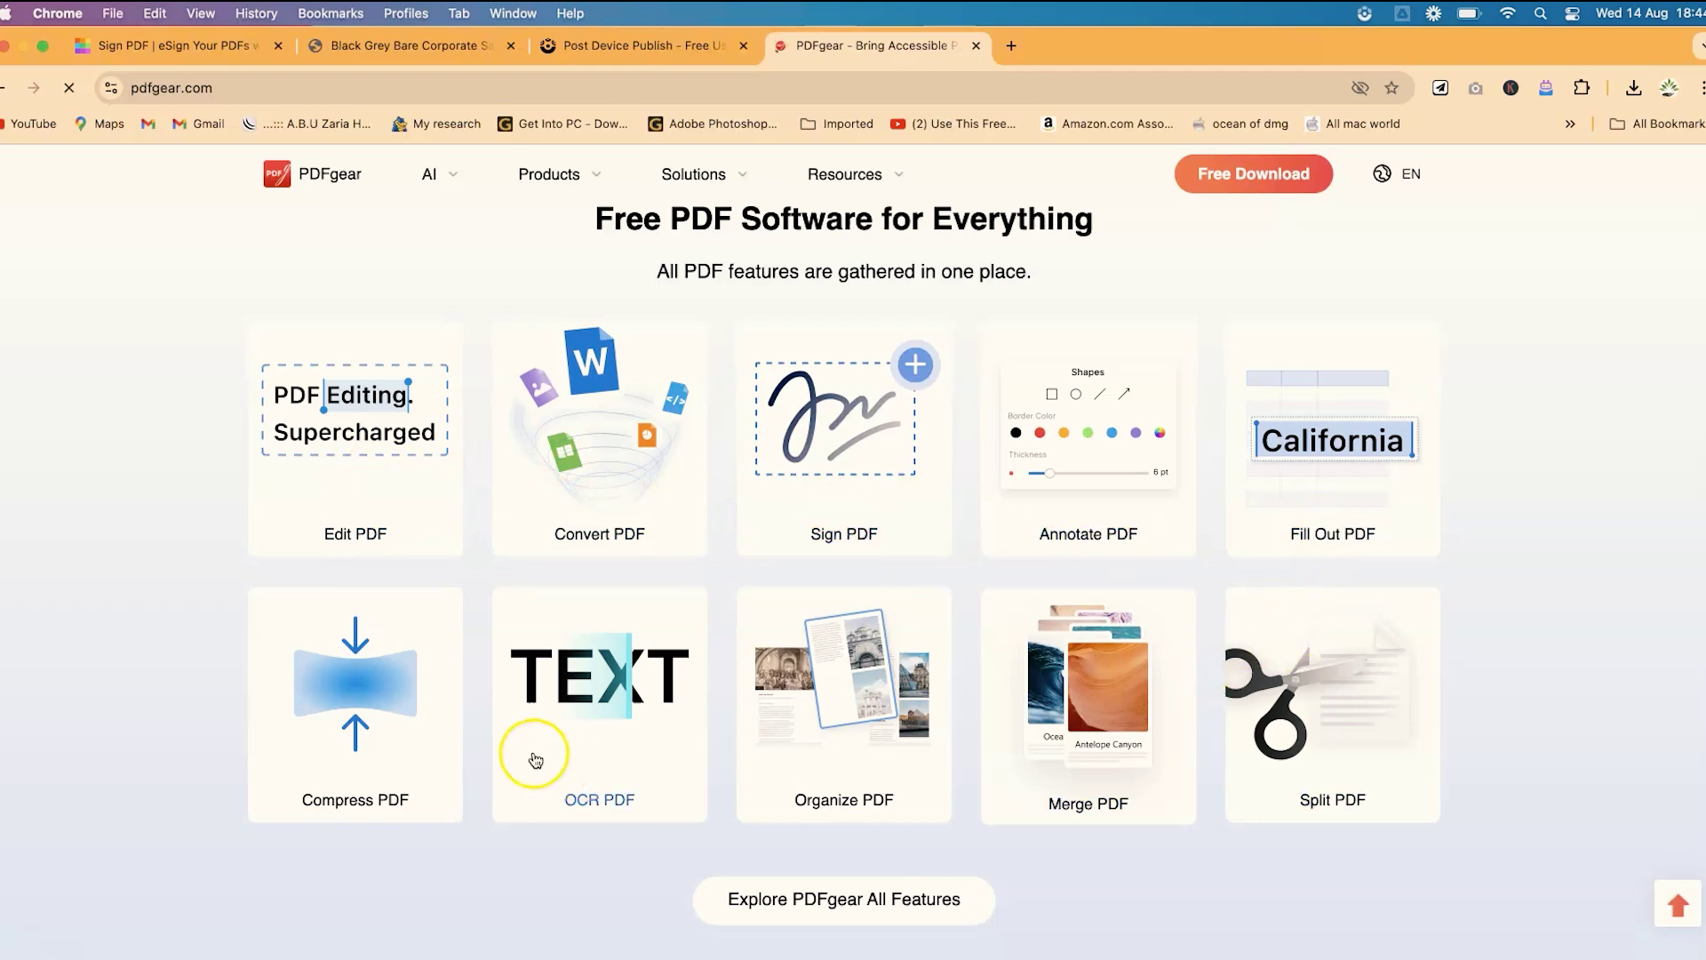
scroll(975, 818, "down", 8)
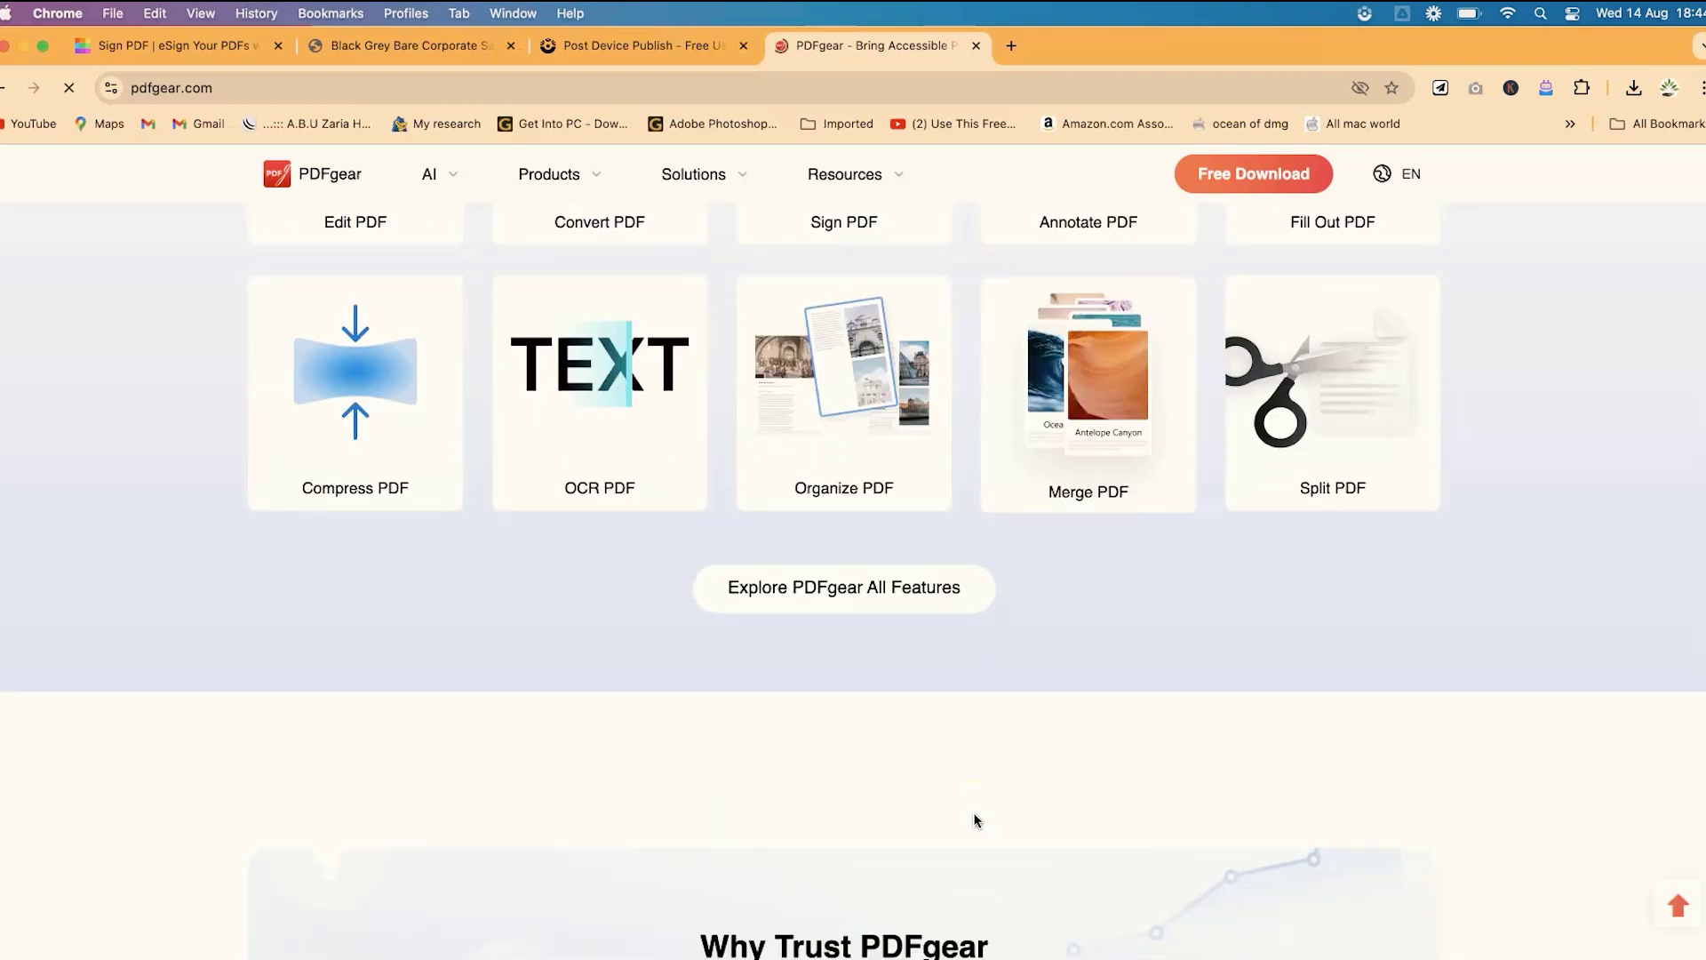
scroll(973, 812, "up", 5)
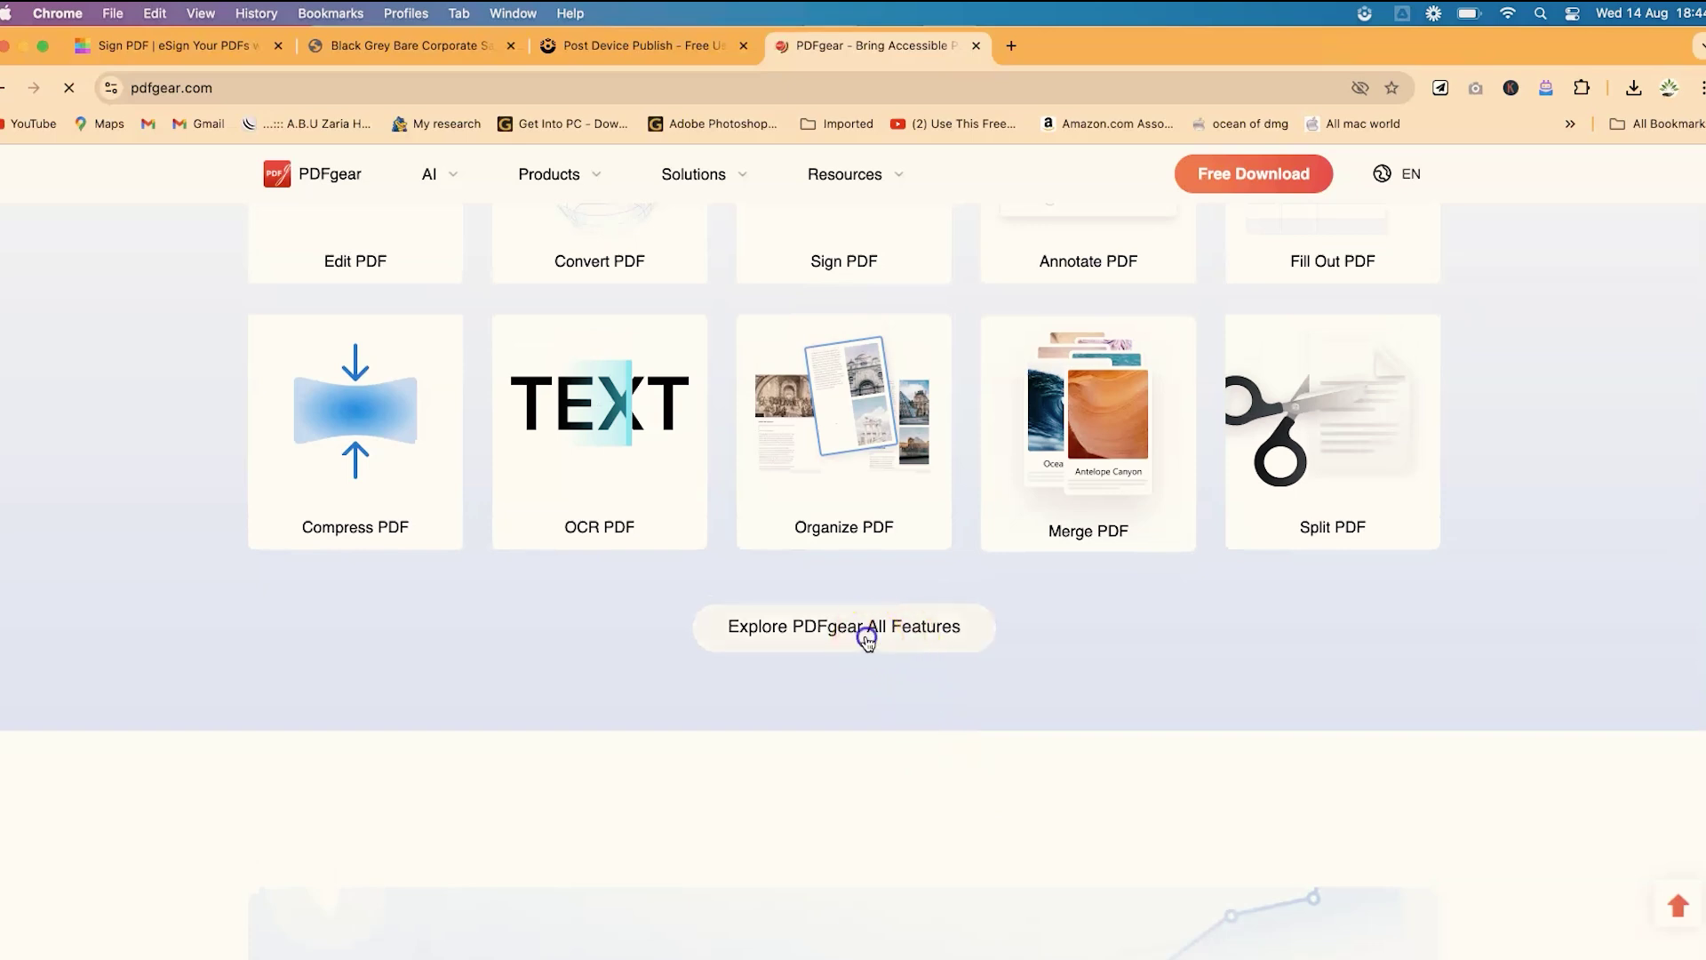
scroll(772, 675, "down", 8)
scroll(772, 671, "down", 8)
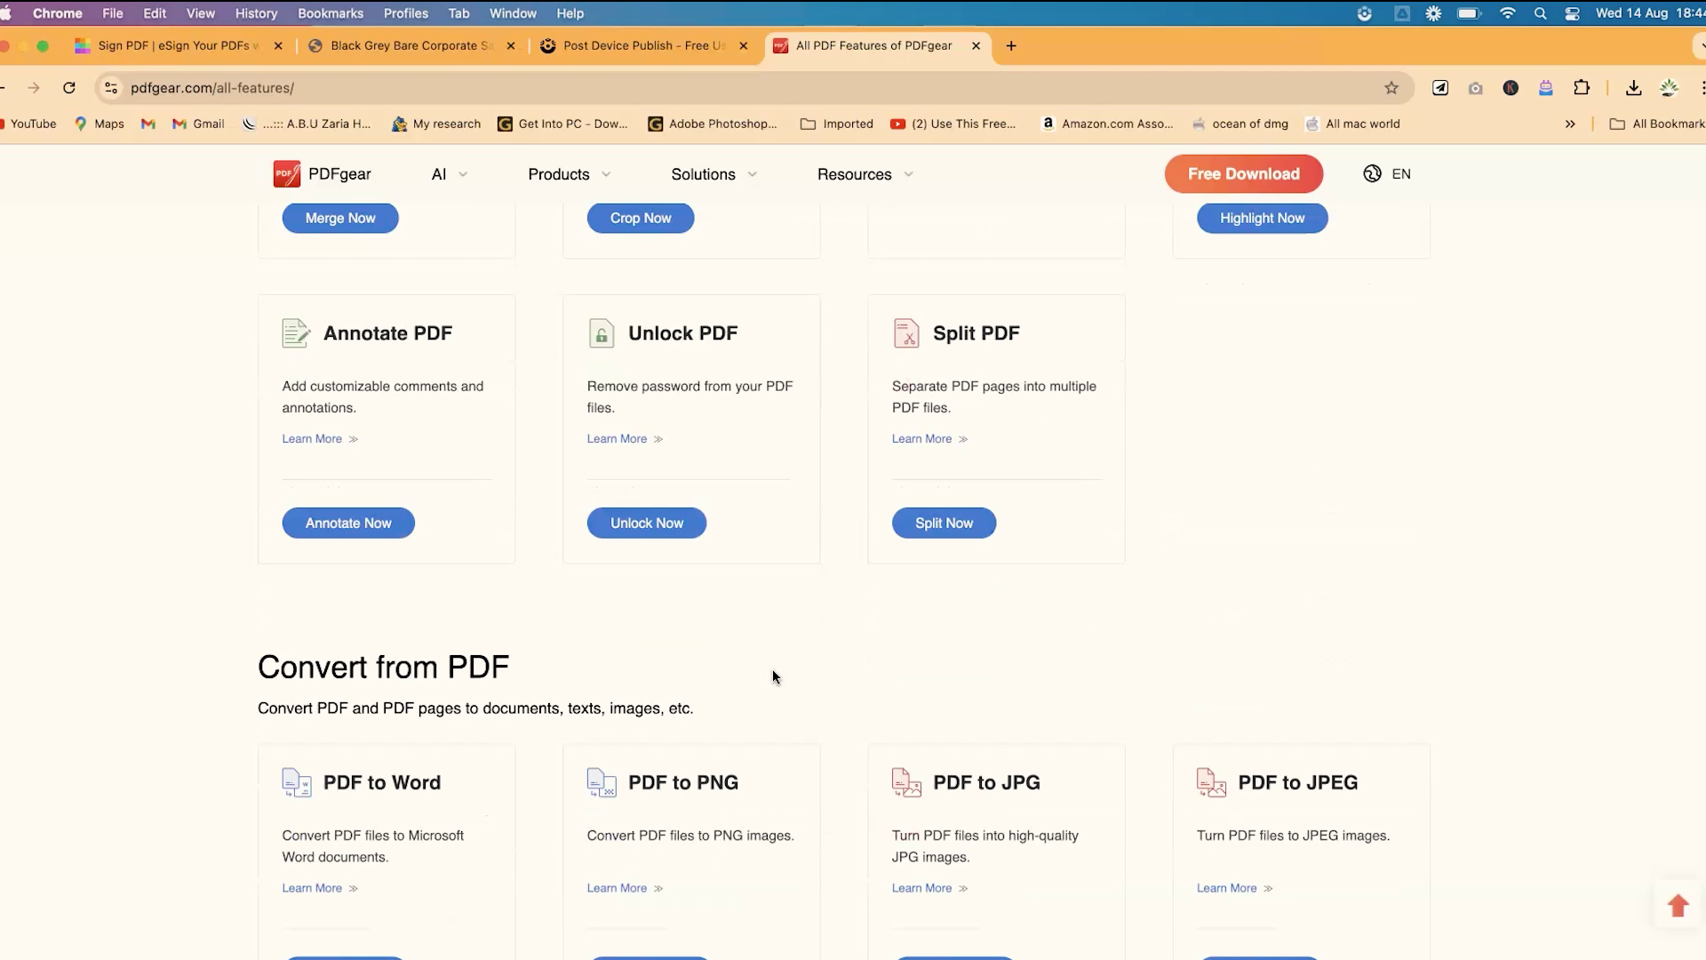
scroll(772, 676, "up", 9)
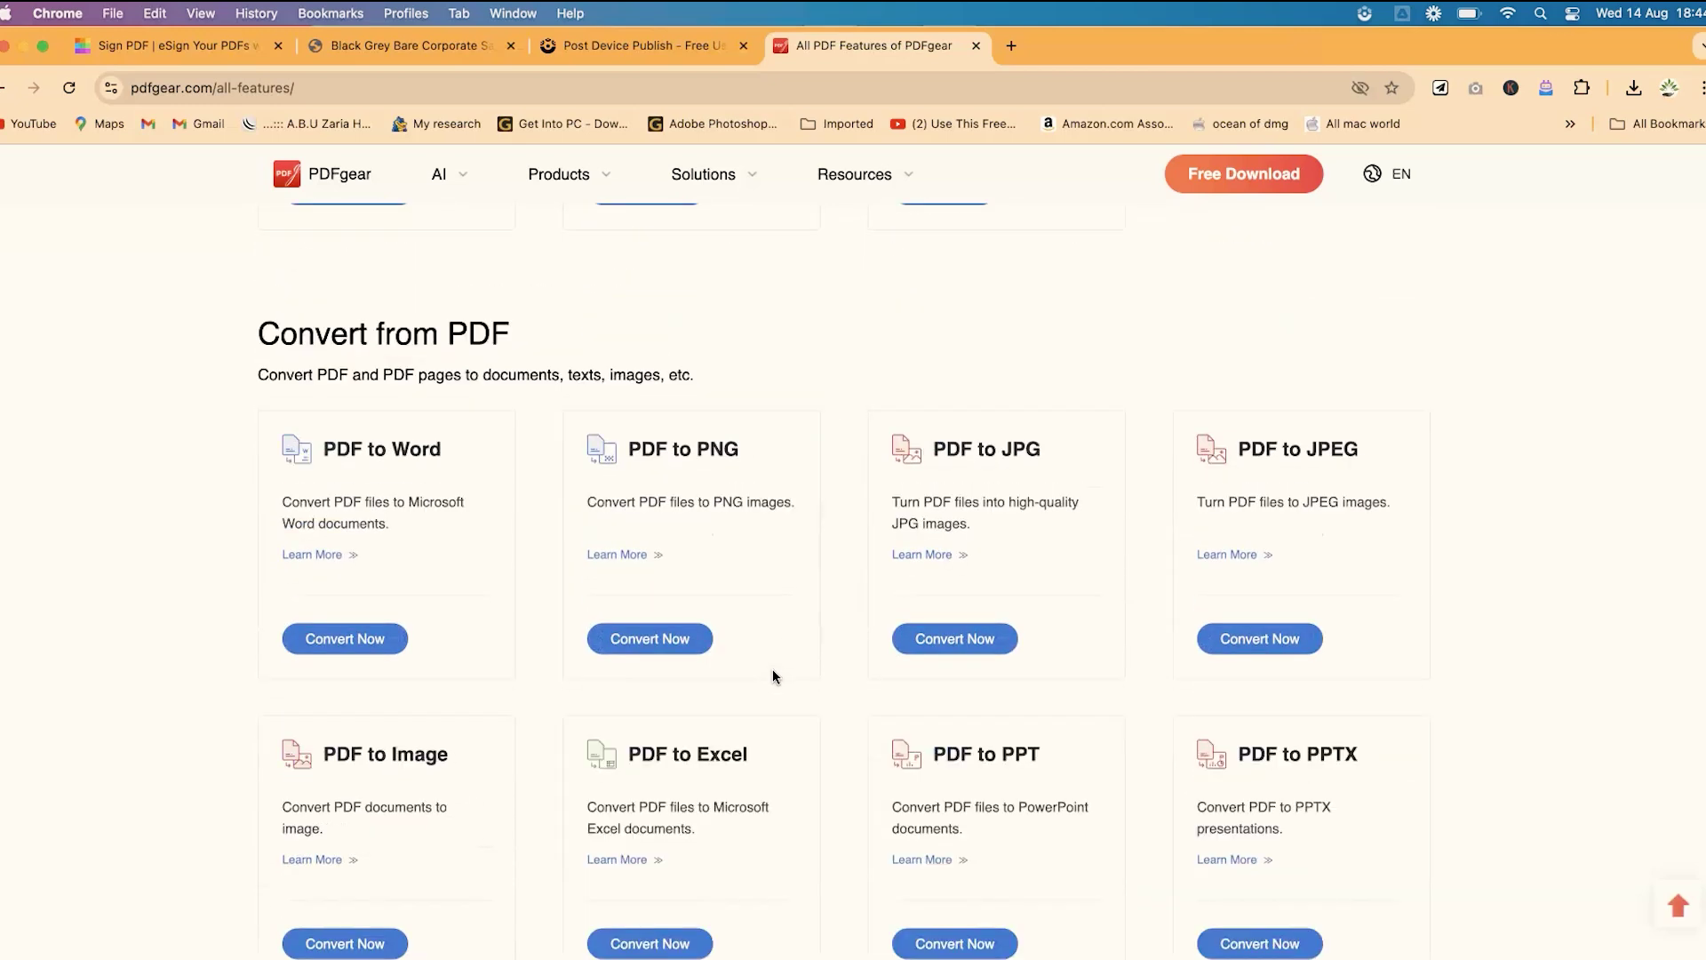
scroll(772, 676, "up", 5)
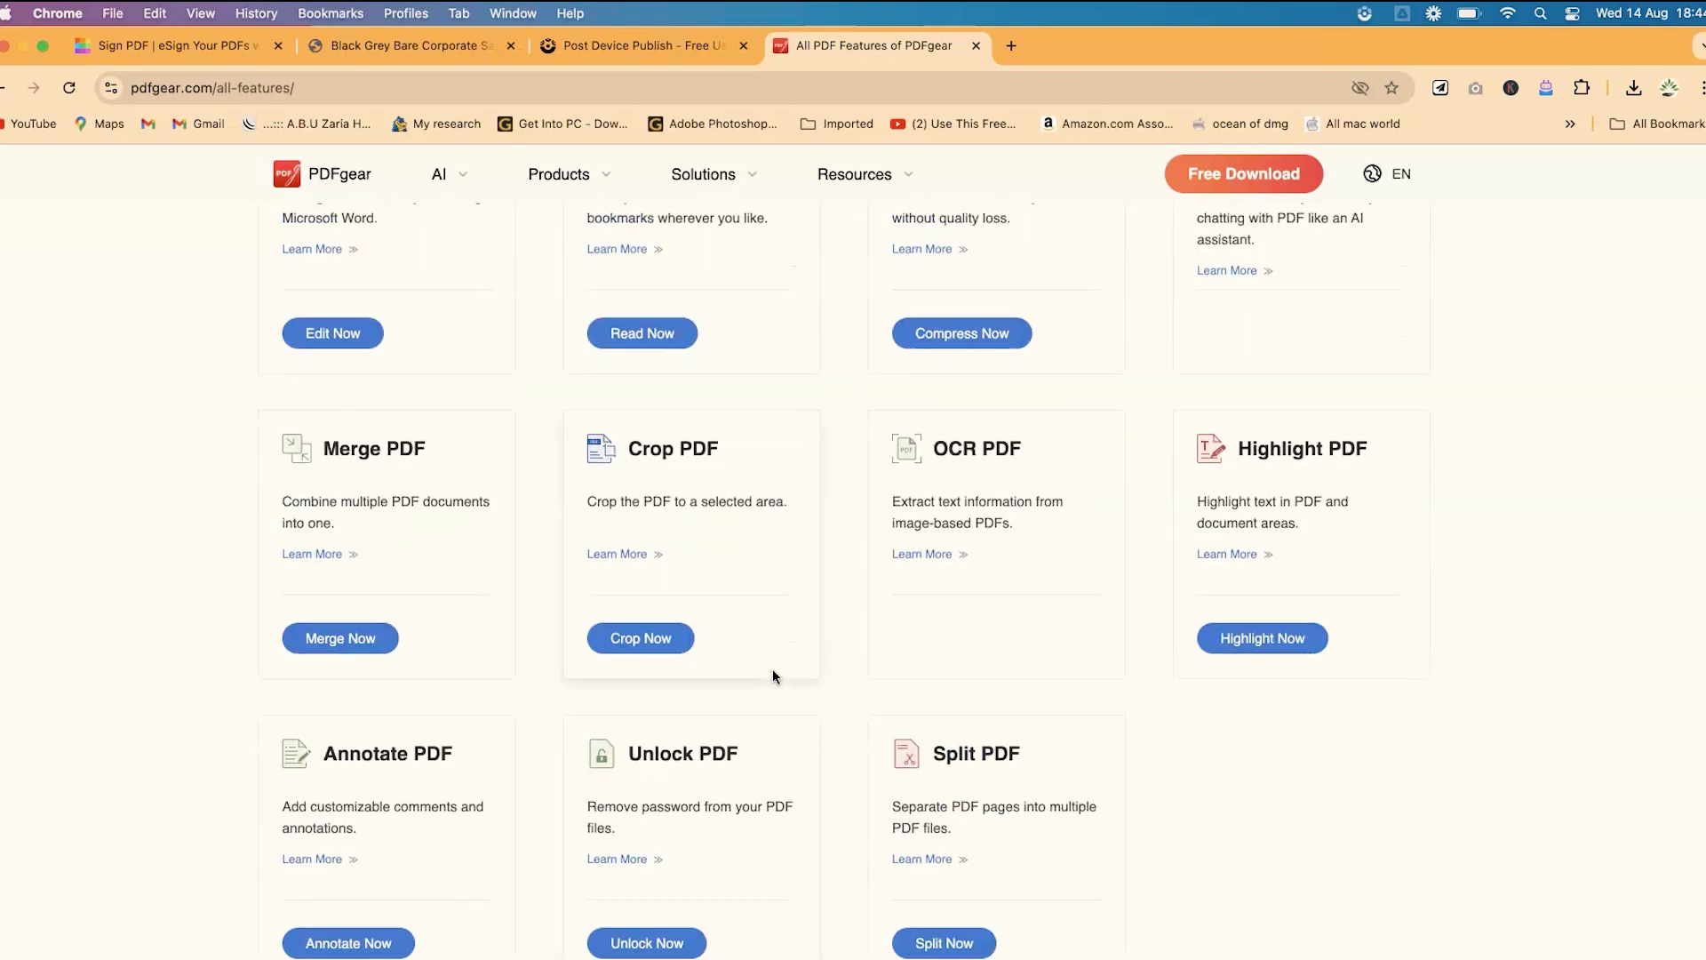
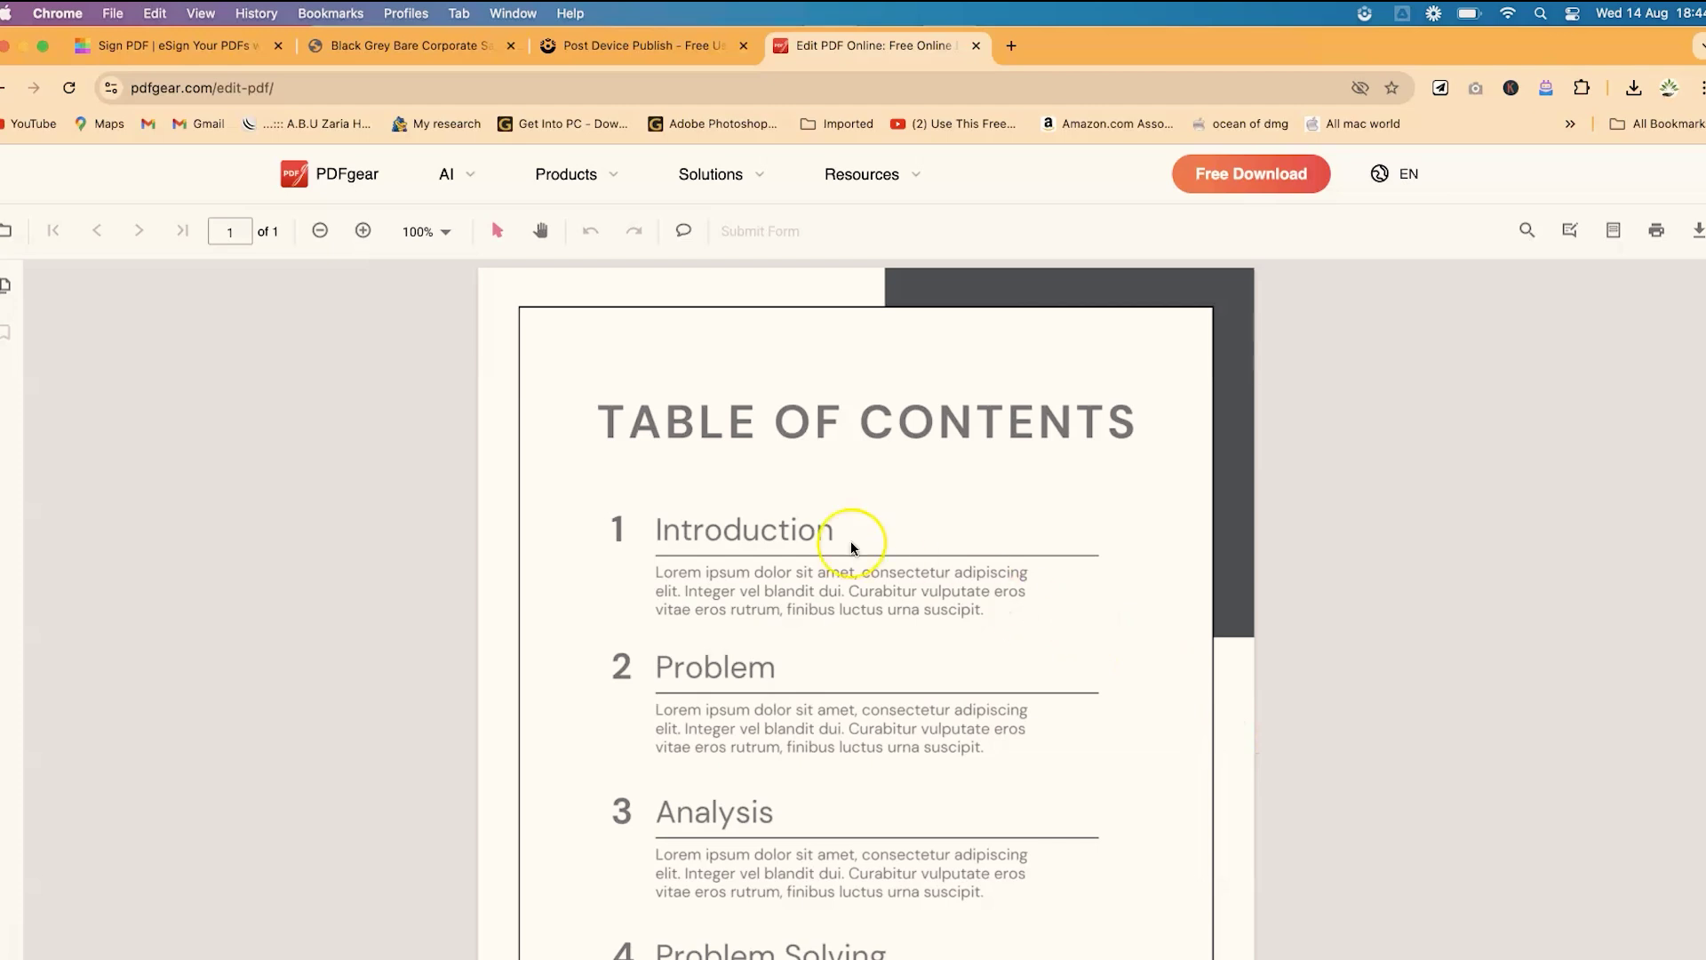
Look over the table-of-contents PDF in the online editor, trying text selection on the "Introduction" heading and the hand tool.
double_click(753, 538)
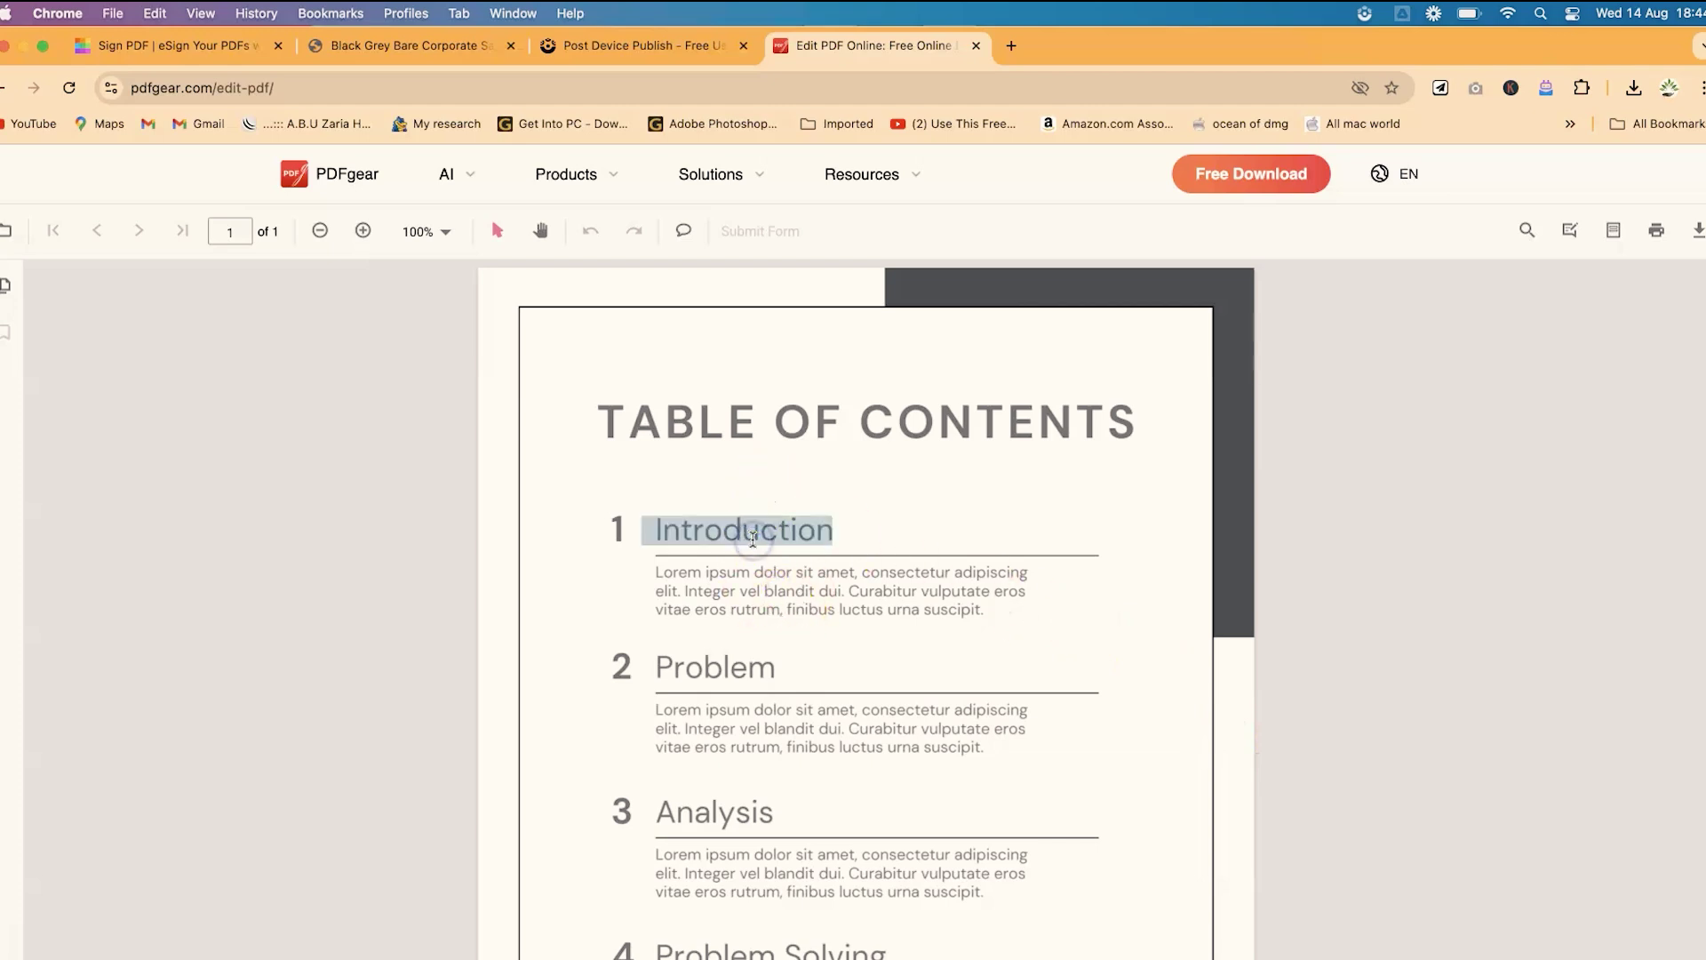
left_click(775, 539)
scroll(784, 487, "down", 5)
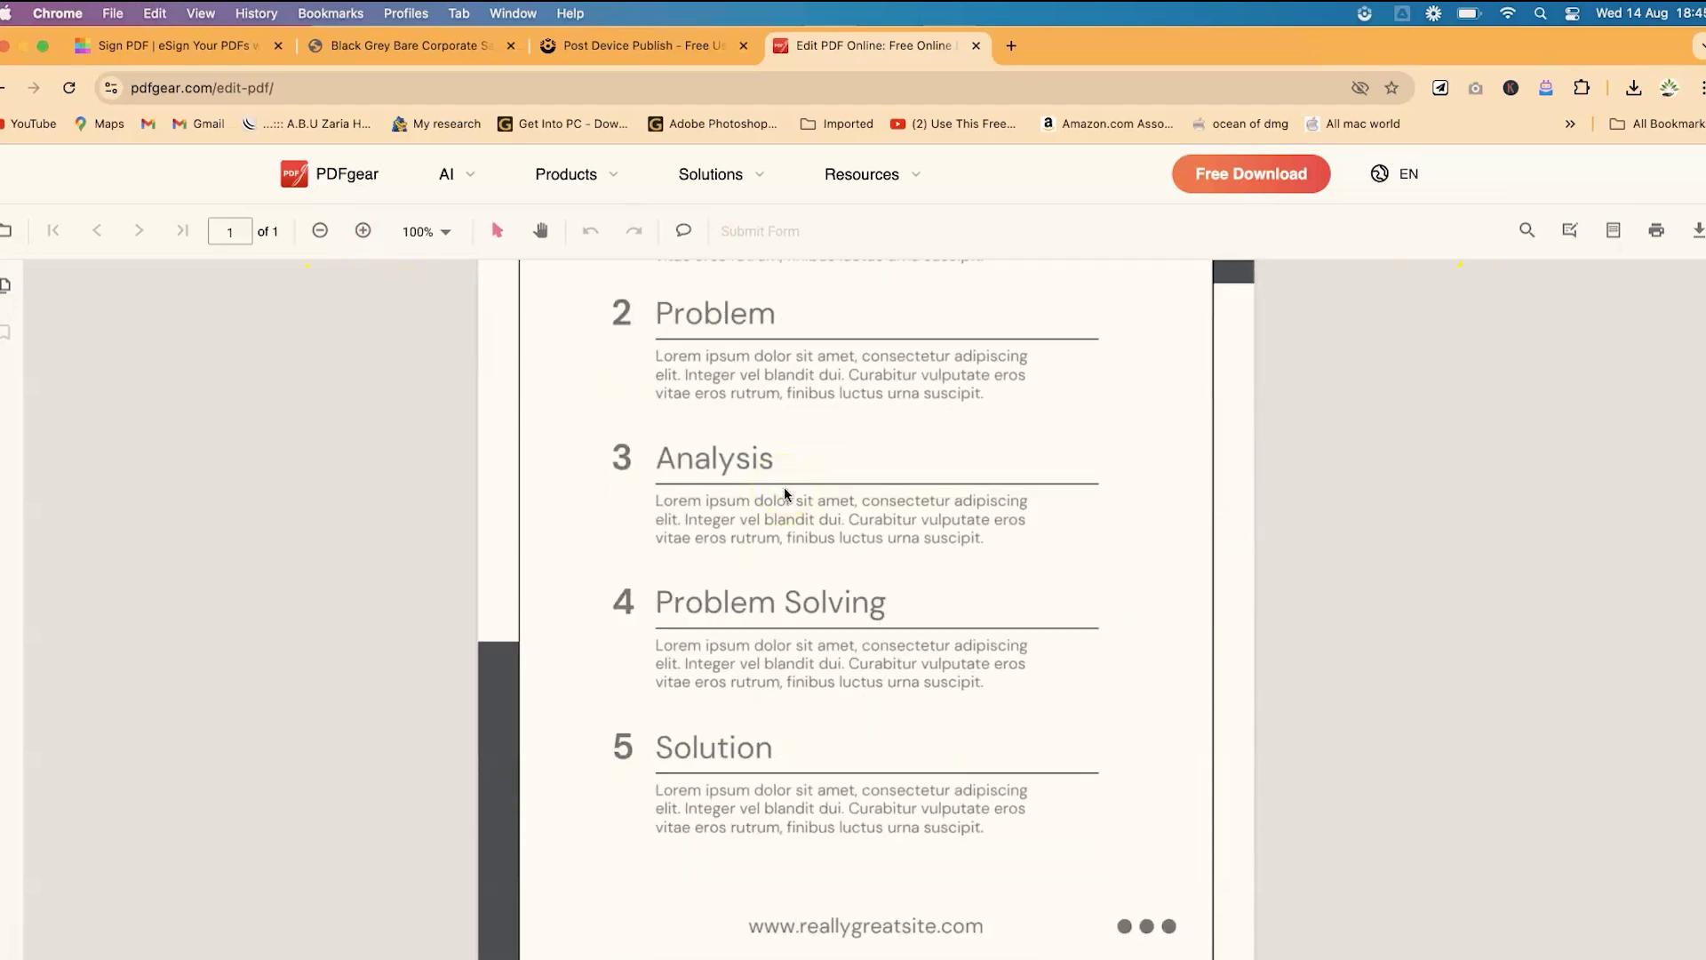
scroll(784, 487, "up", 5)
left_click(541, 231)
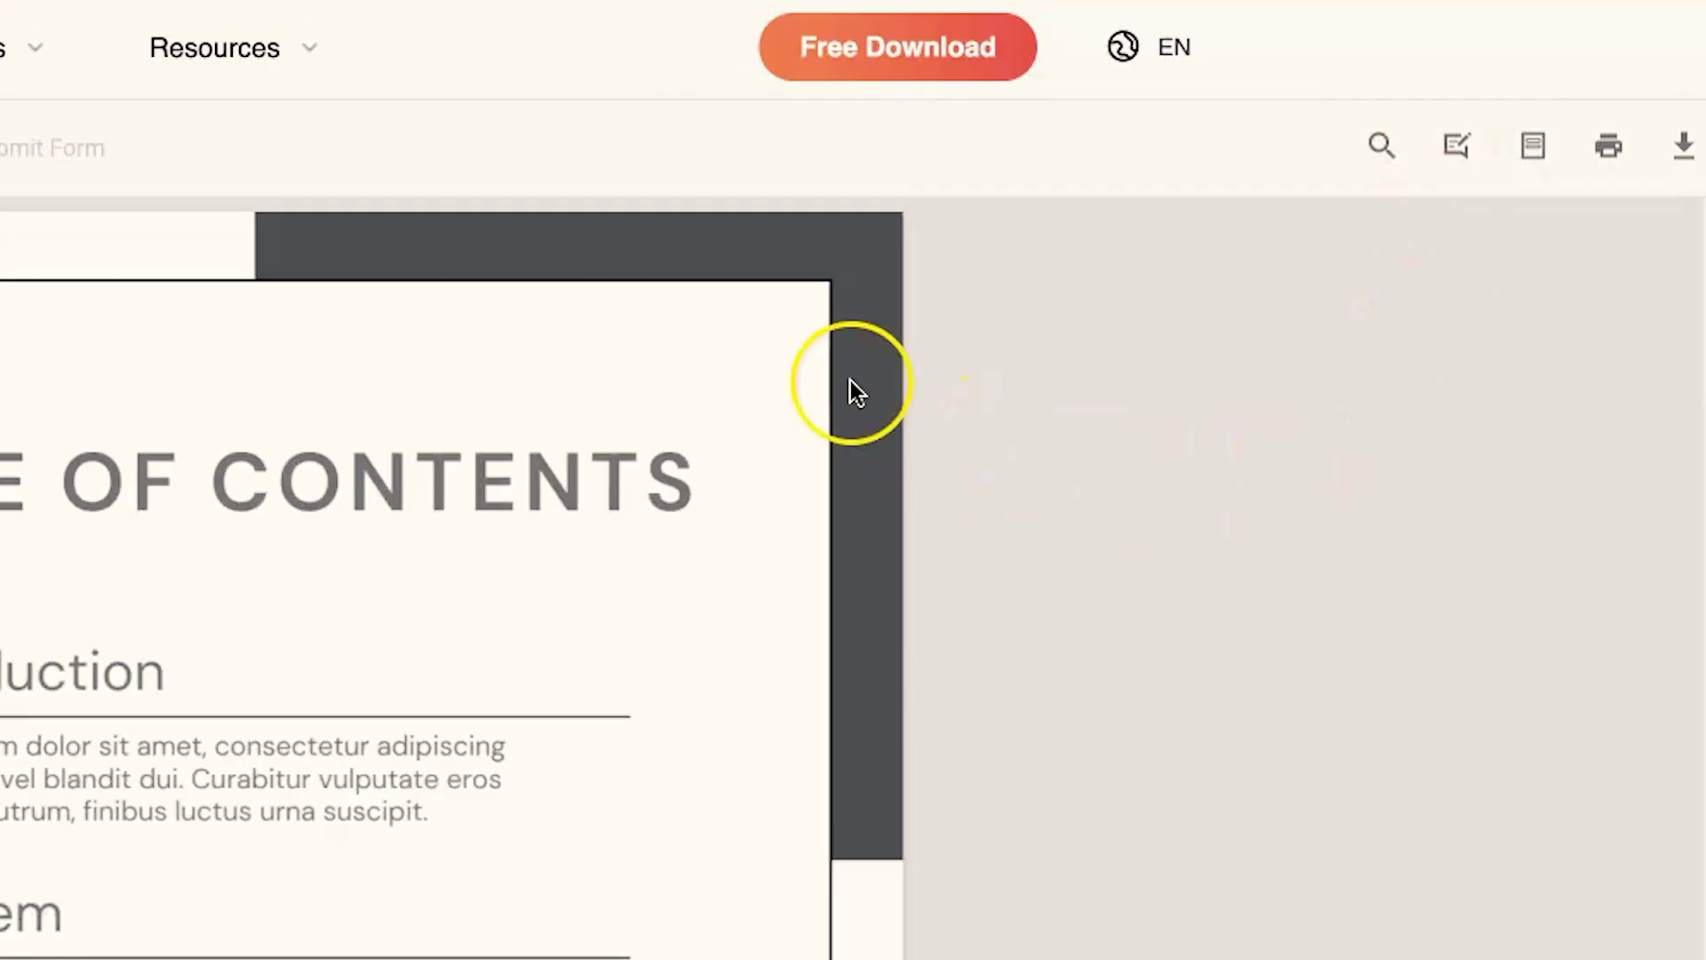
Show the annotation tools and highlight the "Introduction" heading in the table-of-contents PDF.
left_click(1448, 155)
left_click(494, 360)
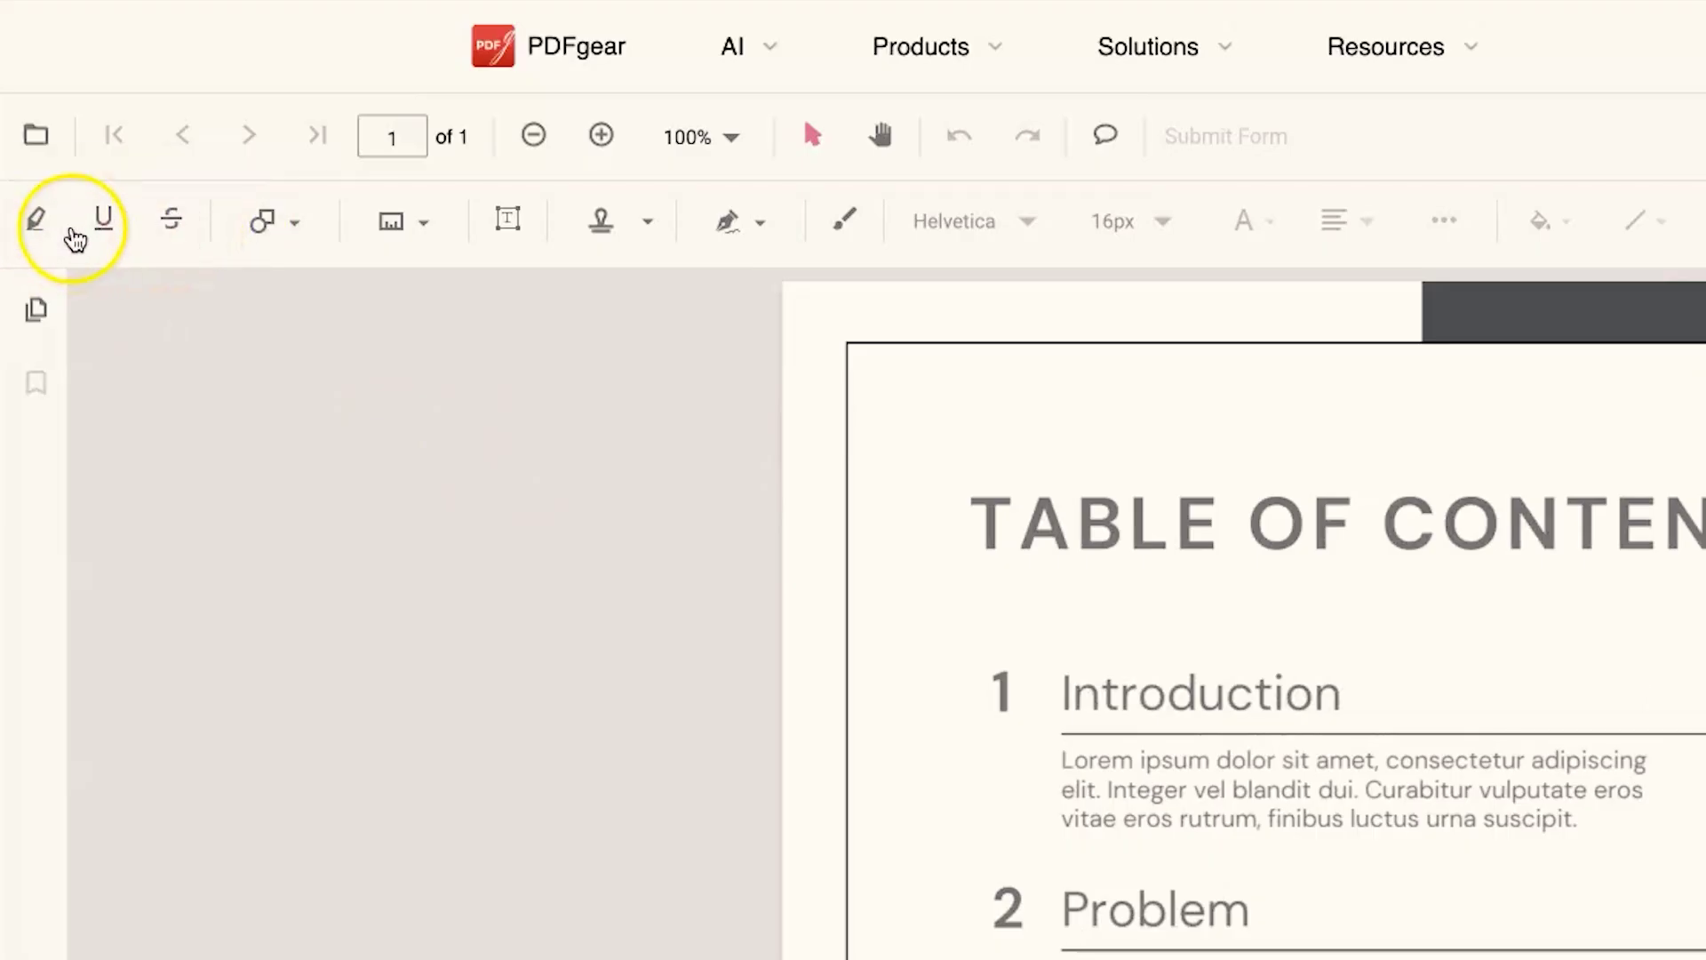
left_click(44, 228)
left_click_drag(1043, 681, 1343, 696)
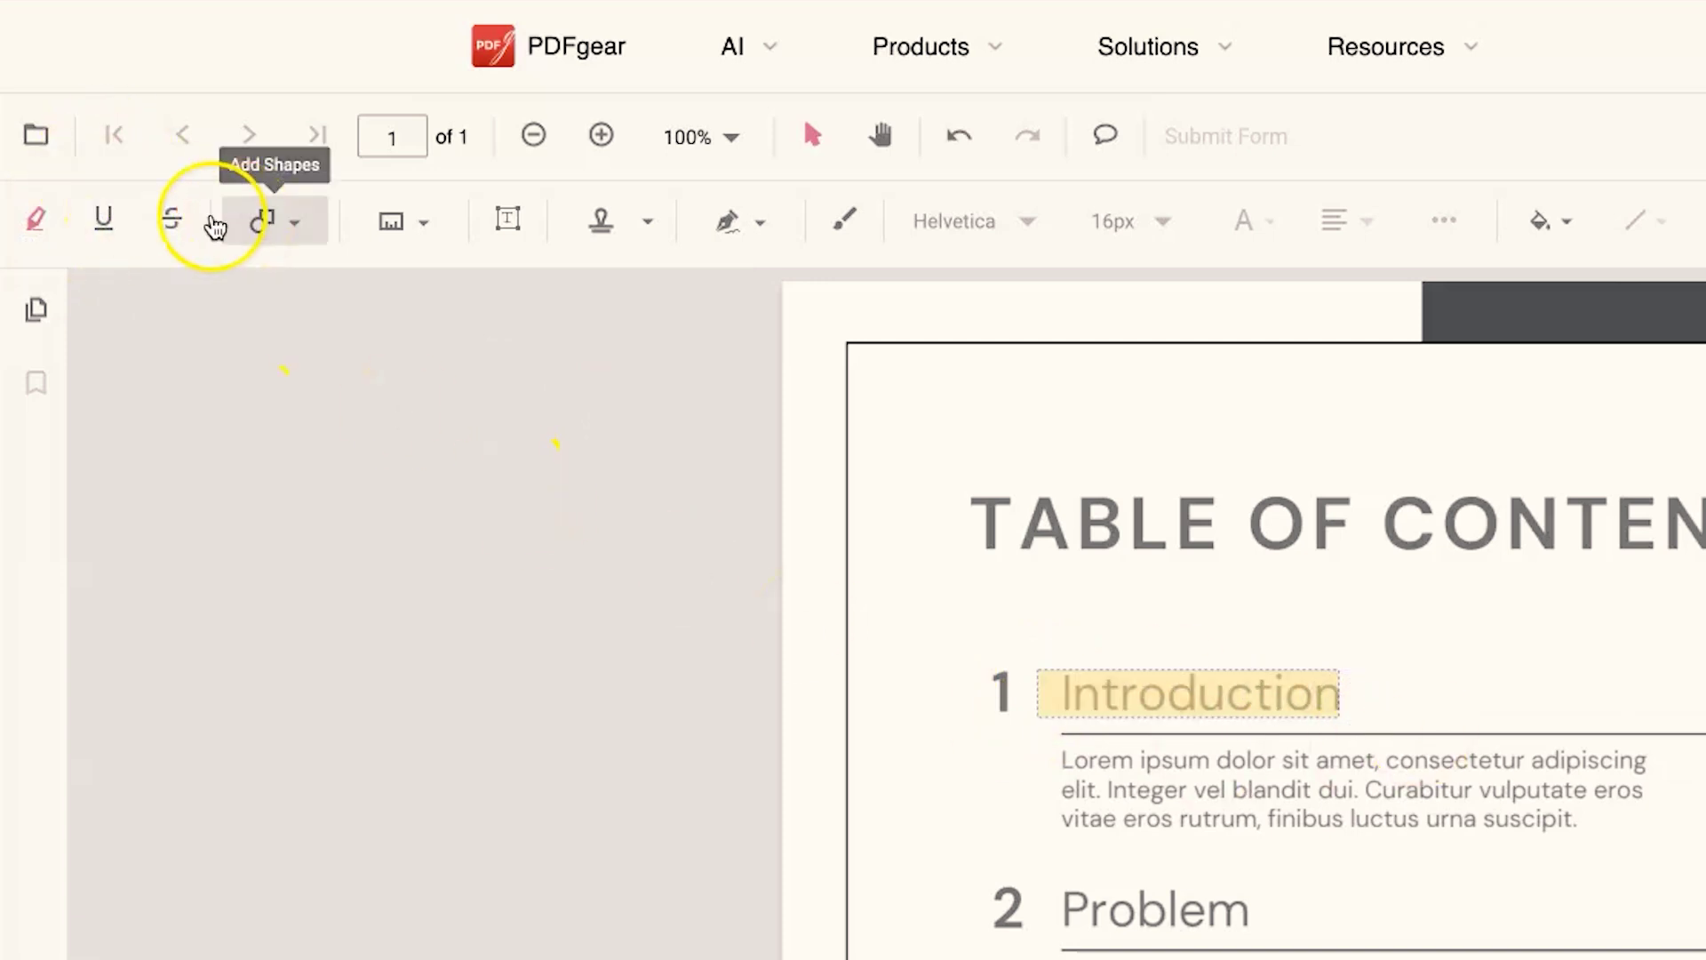
Examine the options offered for adding shapes, signatures, stamps and calibration measurements.
left_click(309, 228)
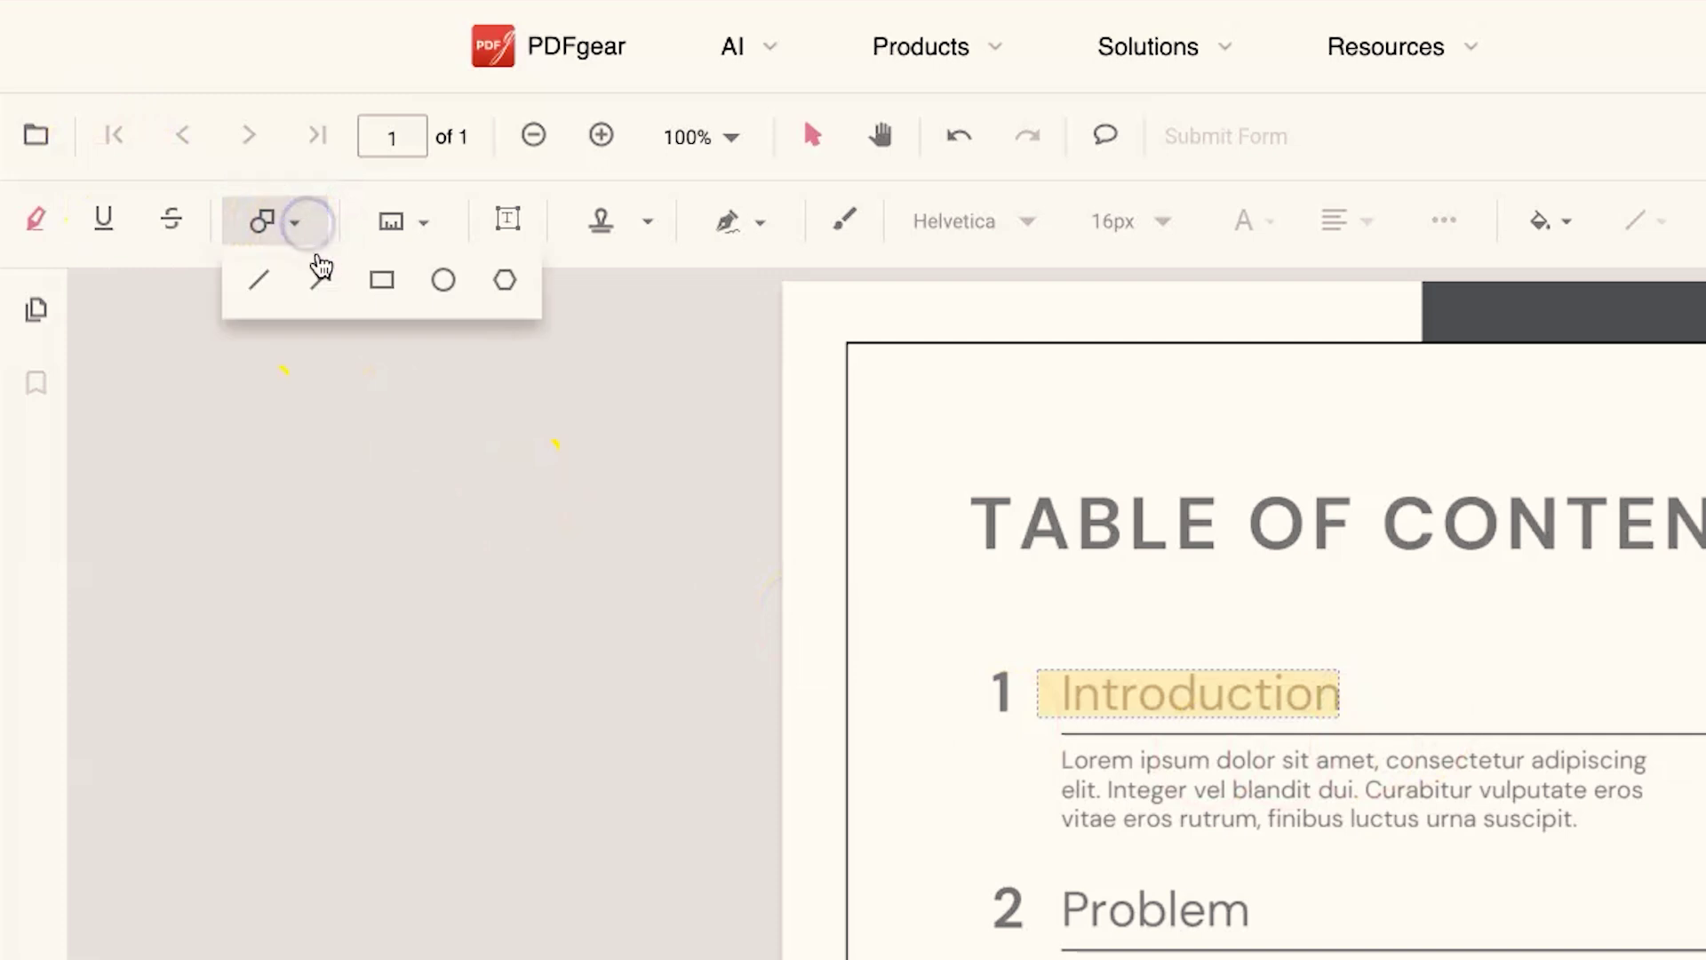
left_click(745, 542)
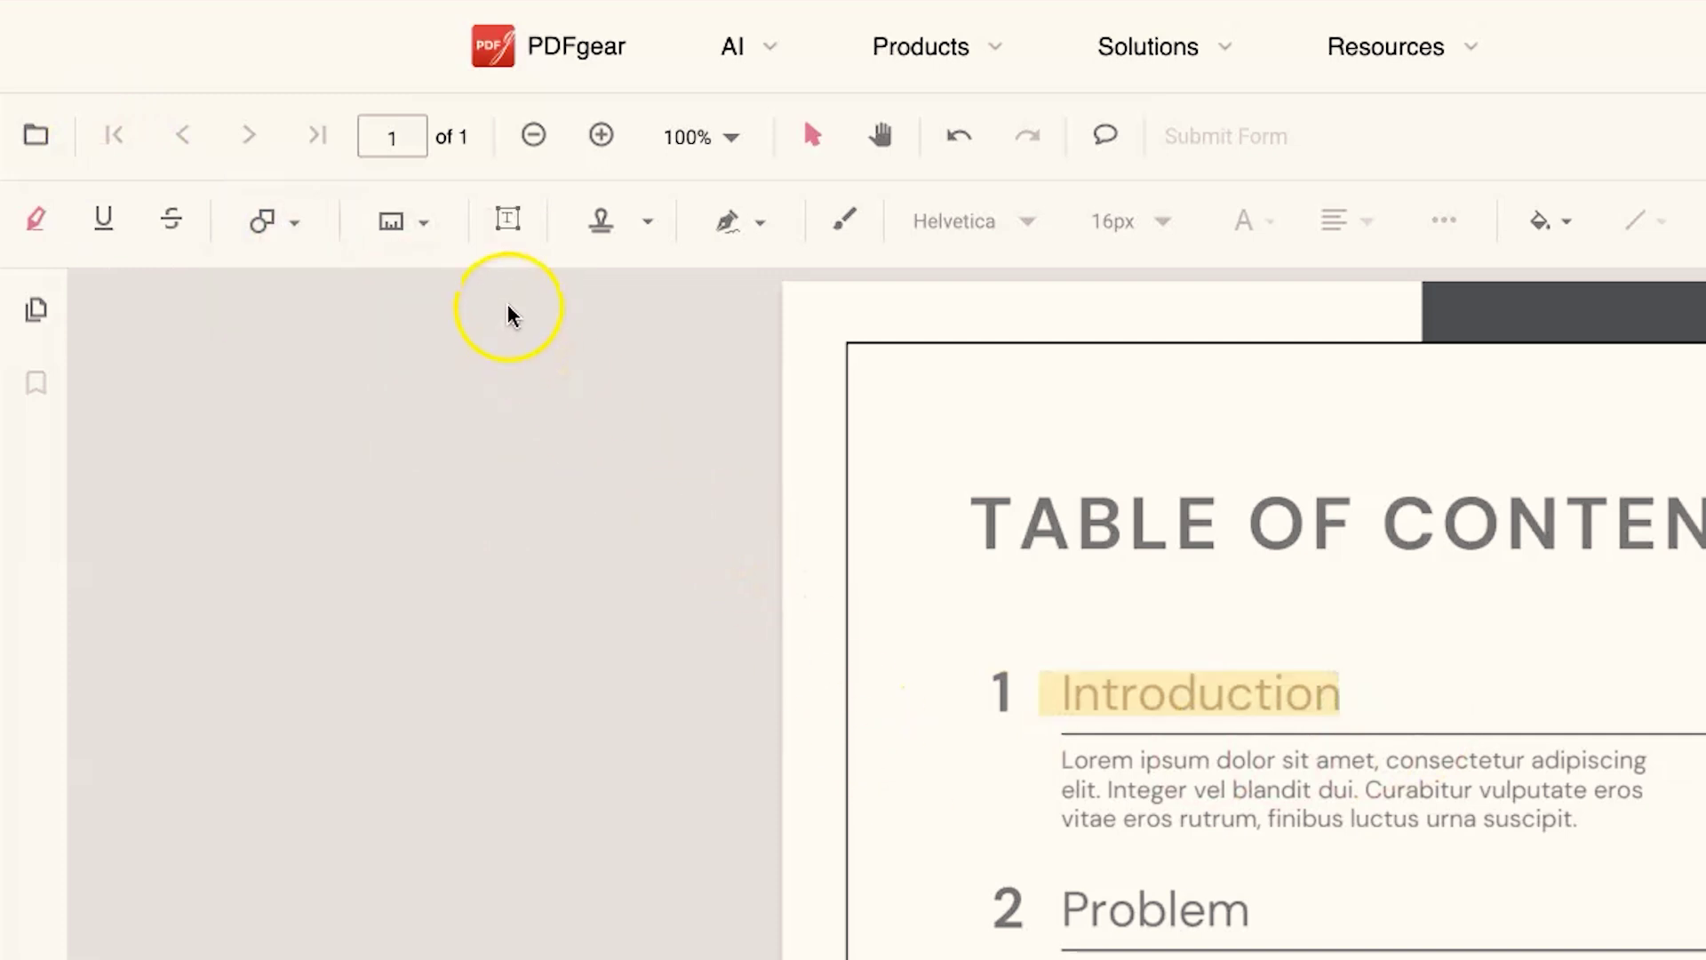
left_click(761, 224)
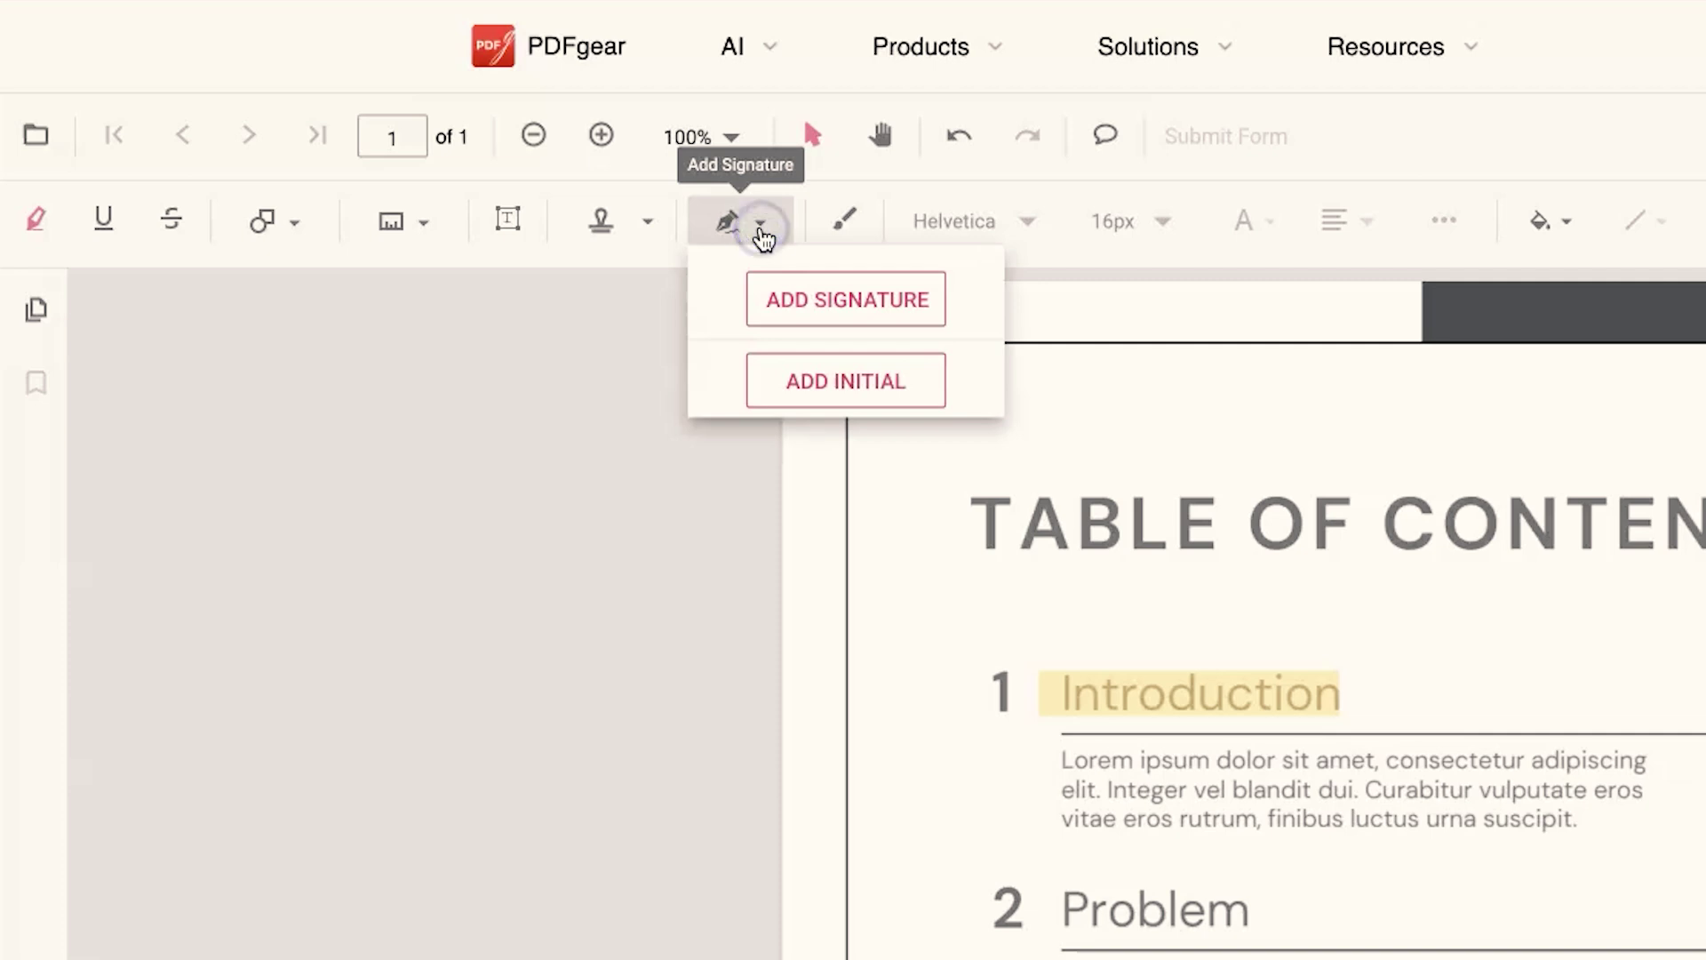
left_click(647, 228)
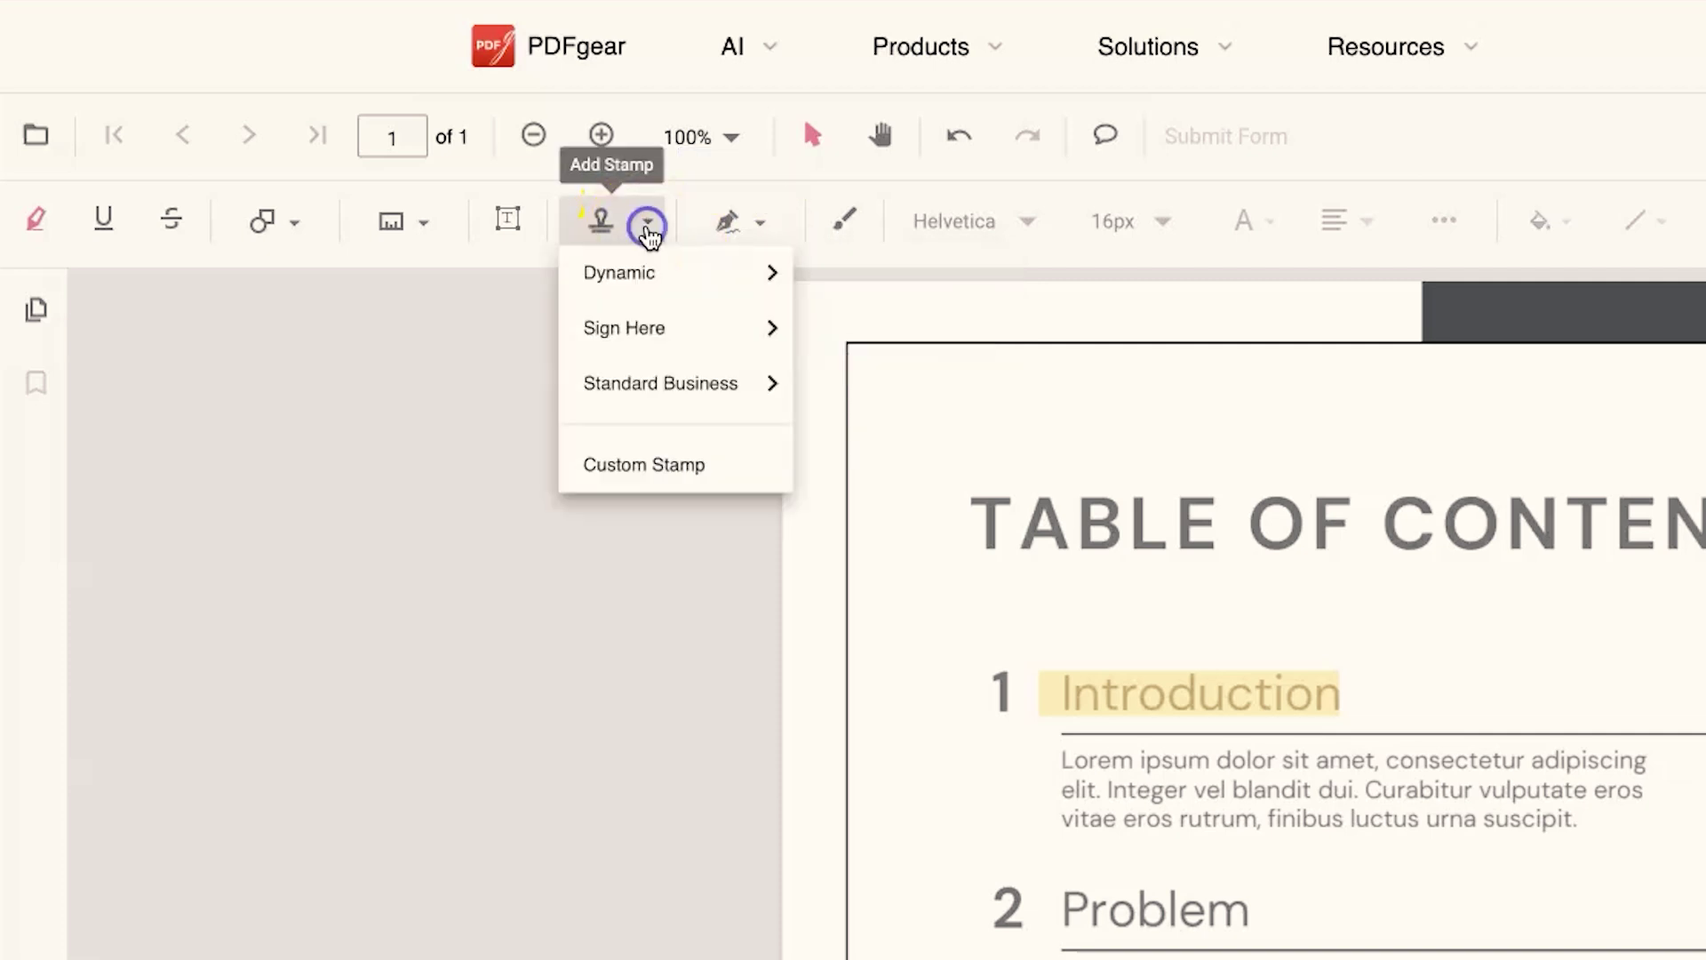
left_click(420, 229)
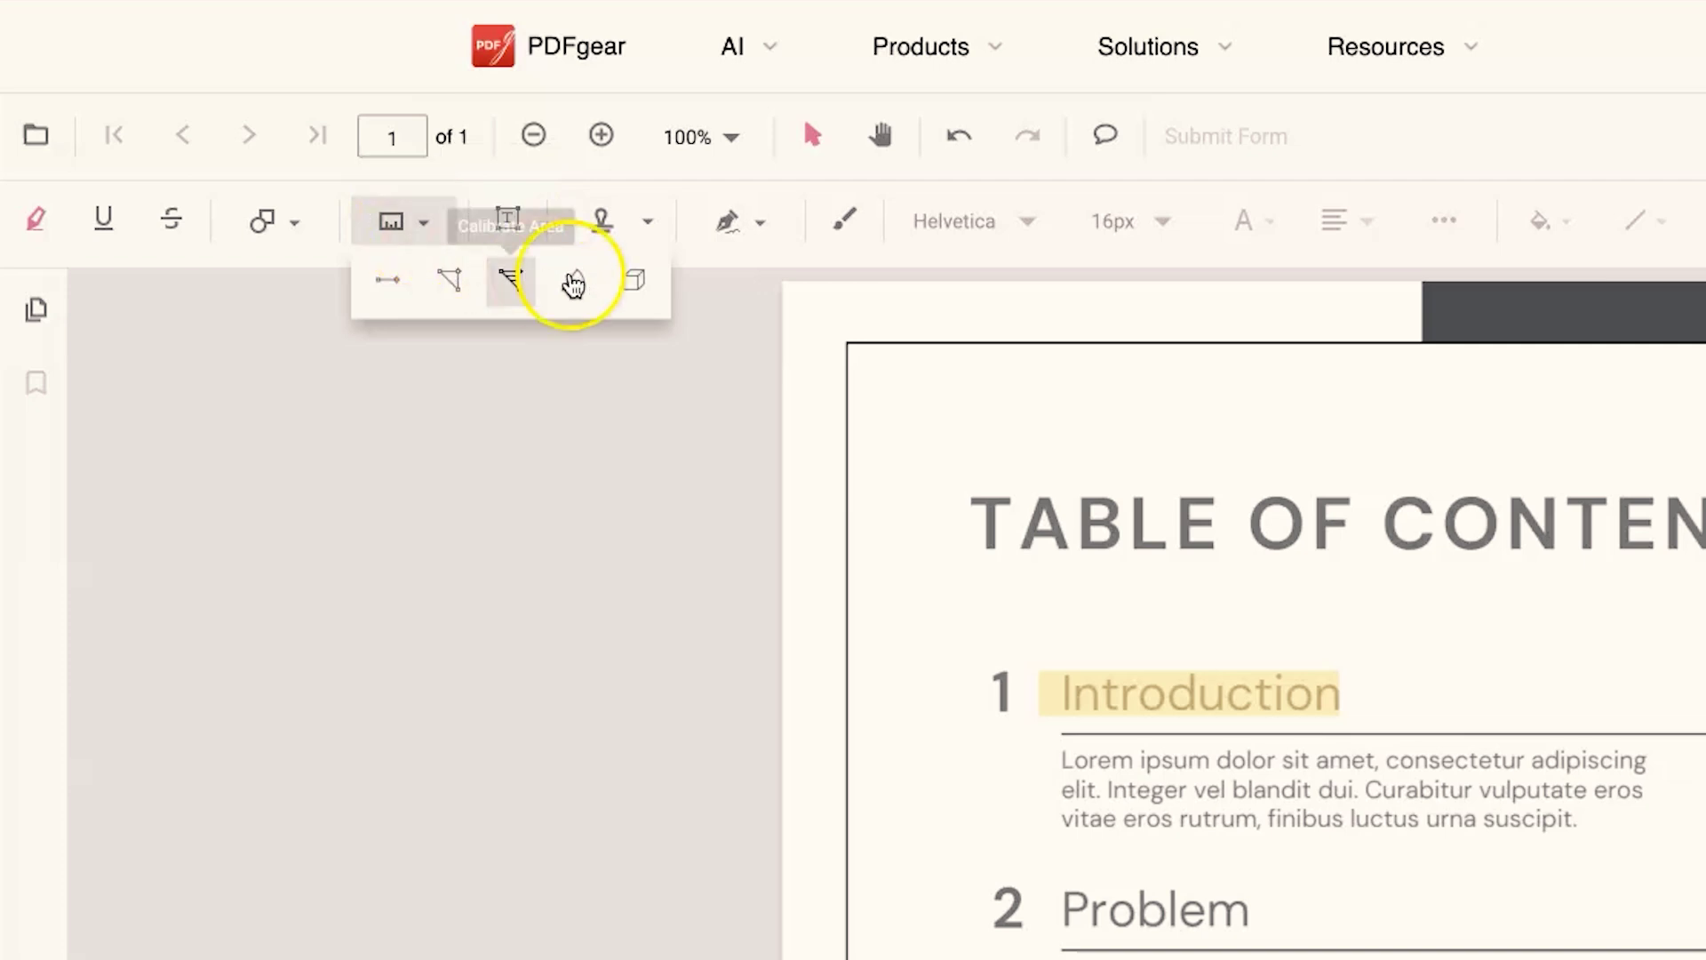
Add a text box reading "Welcomee to my channel" on the page, above the line beside the "Introduction" heading.
left_click(506, 217)
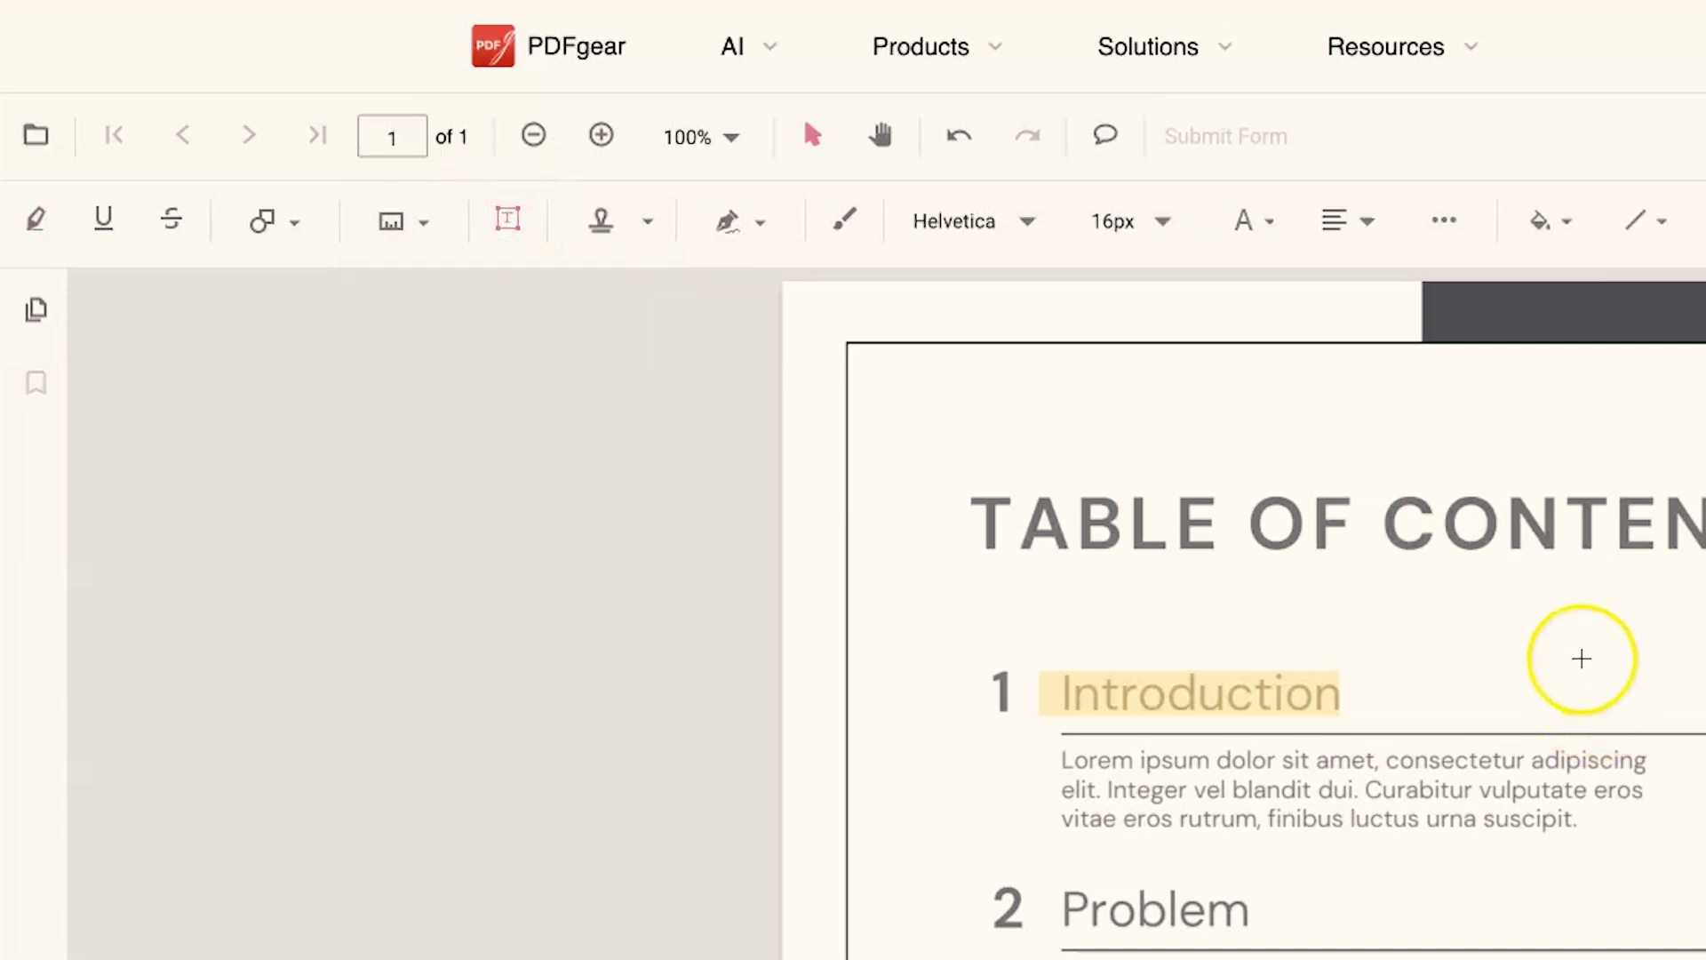
left_click(1574, 654)
type("Welcomee to")
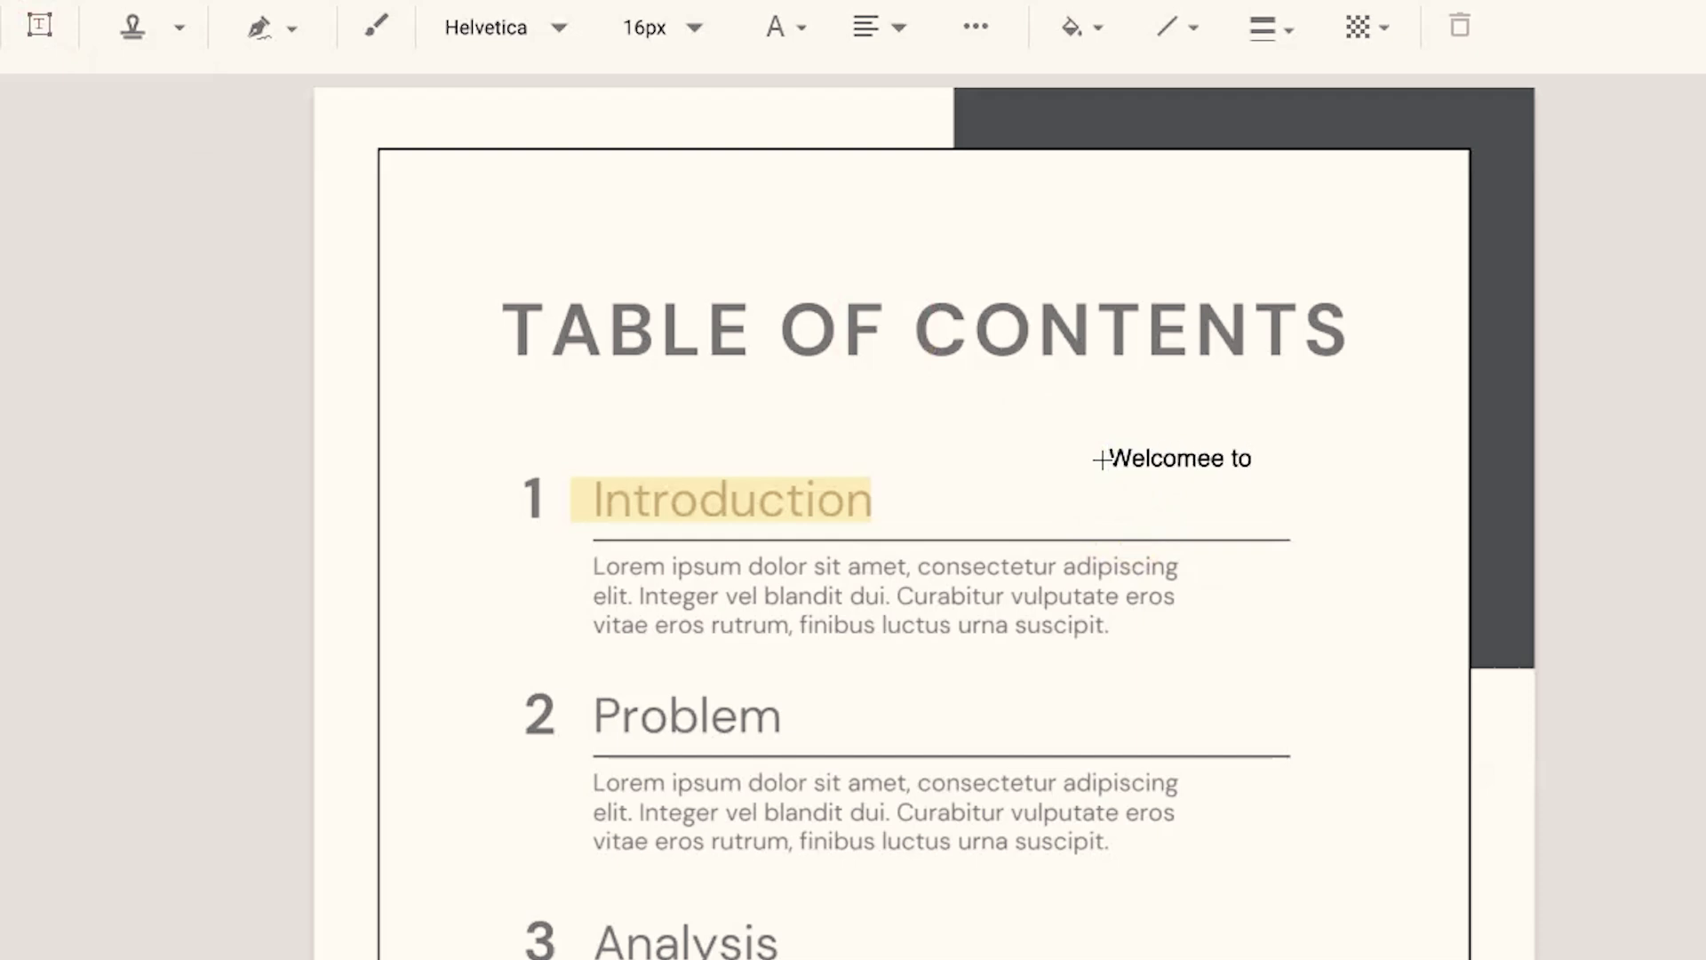
type(" my chan")
type("nel")
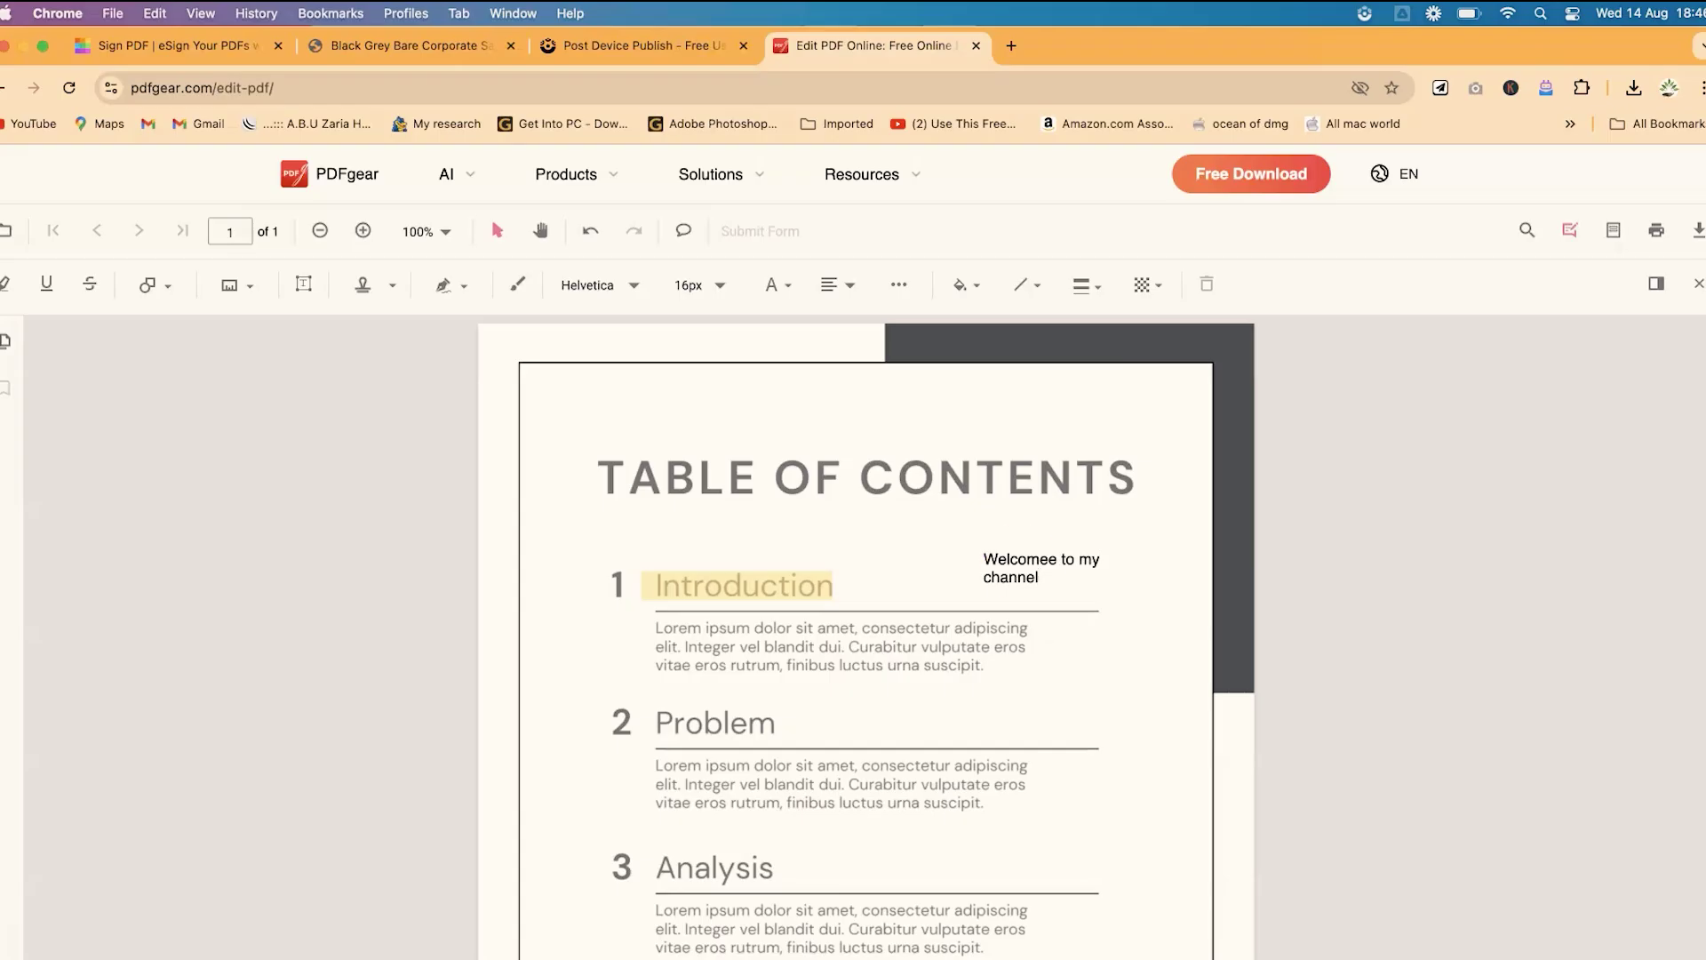
Check over the edited page, download it and open the downloaded Sample pdf 1.pdf.
scroll(871, 699, "down", 5)
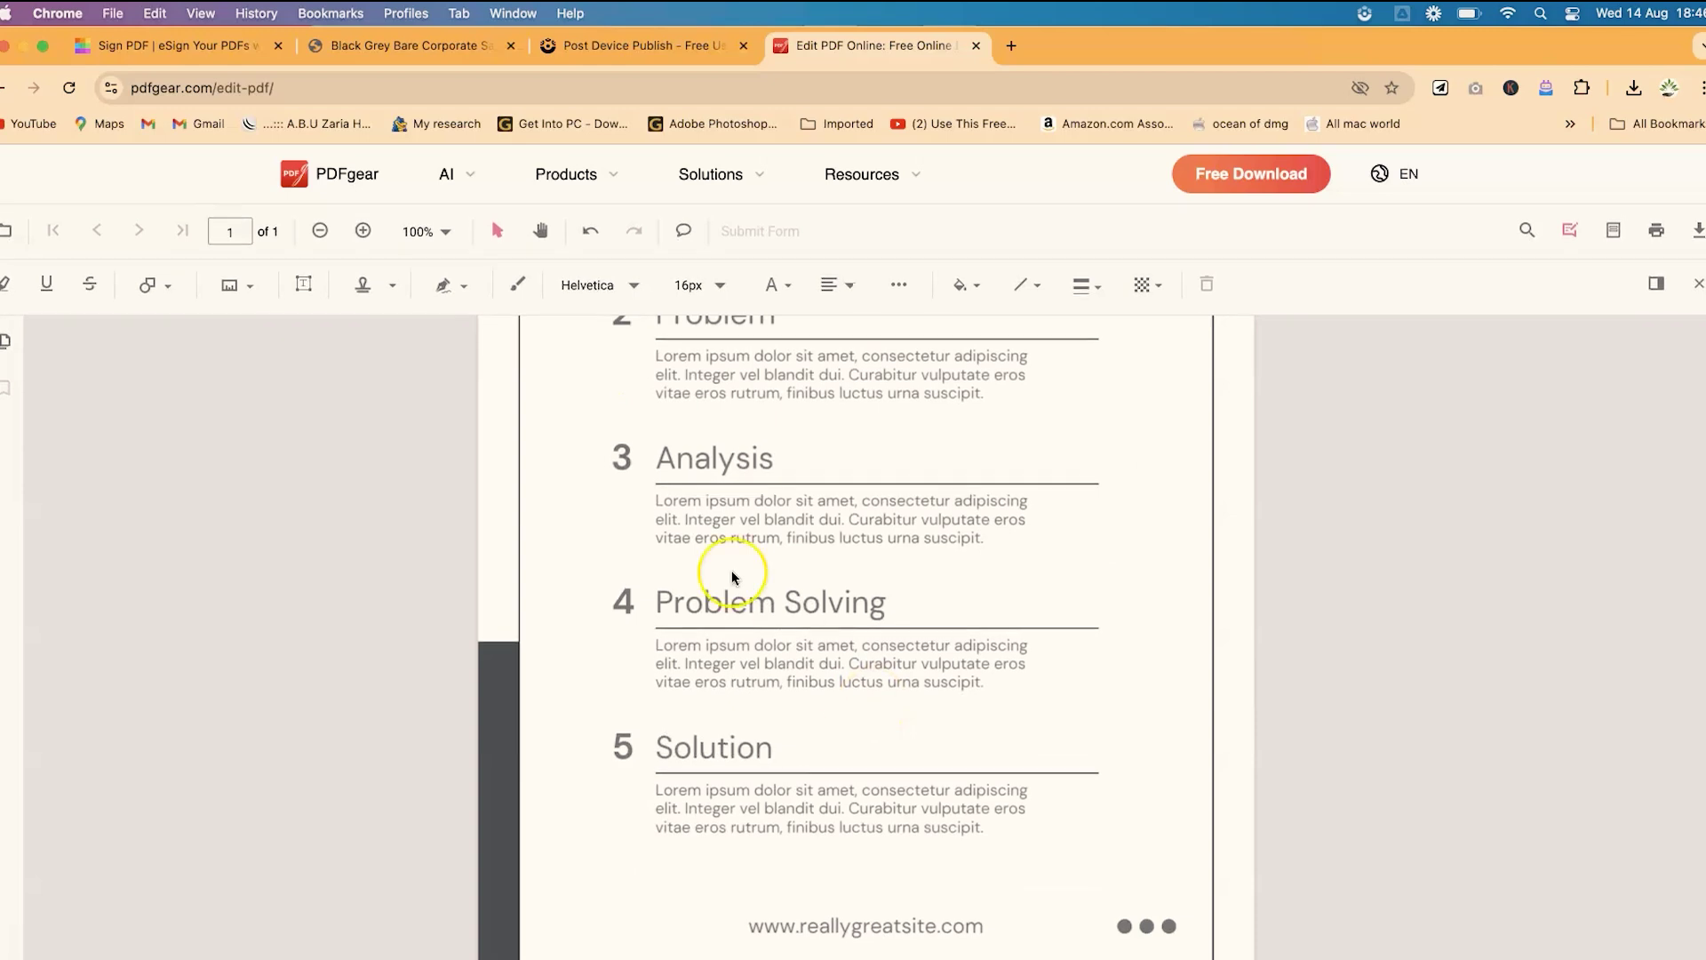
scroll(654, 548, "up", 5)
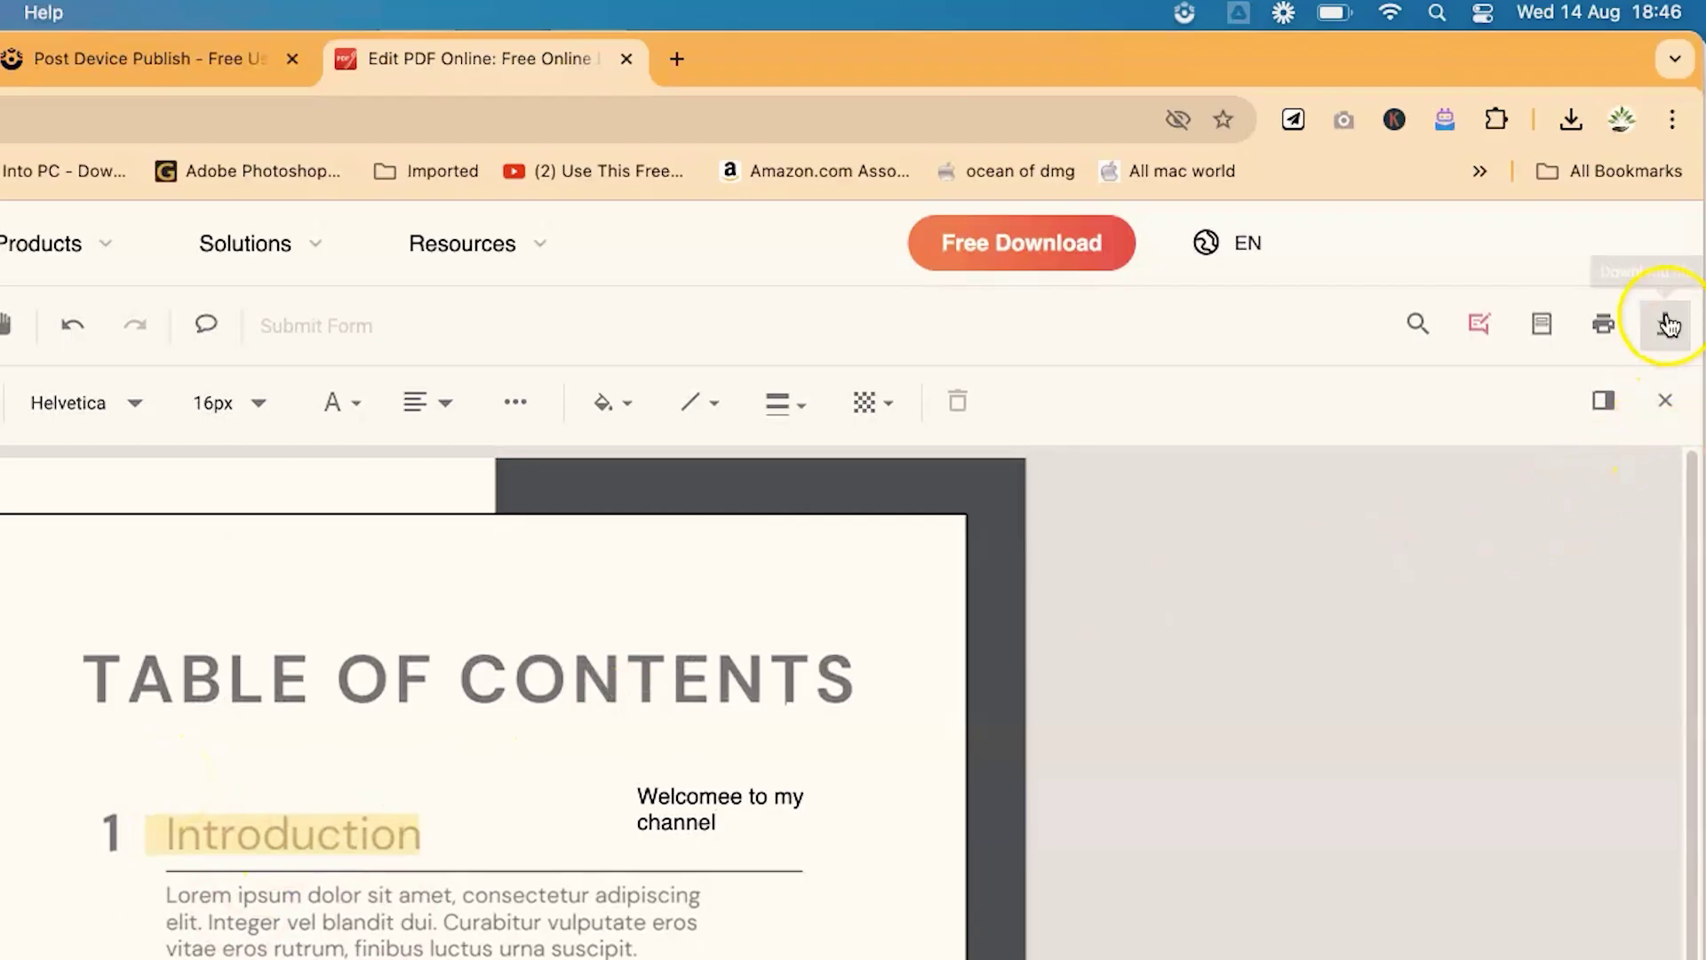
left_click(1698, 230)
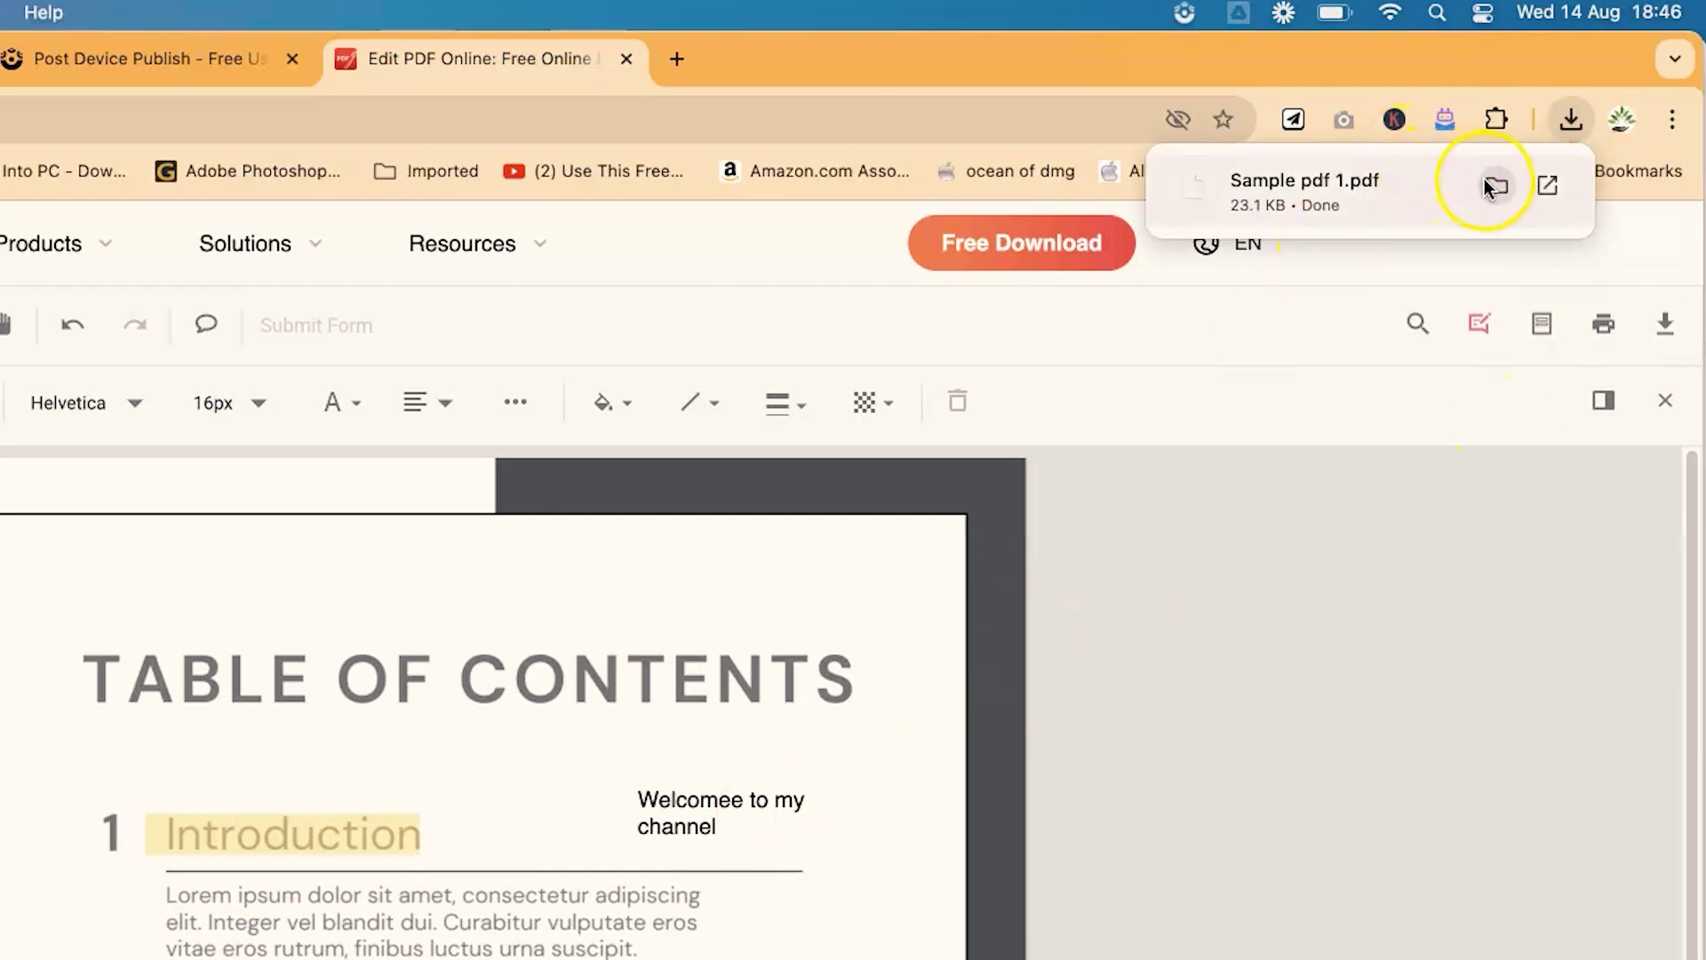
left_click(1399, 195)
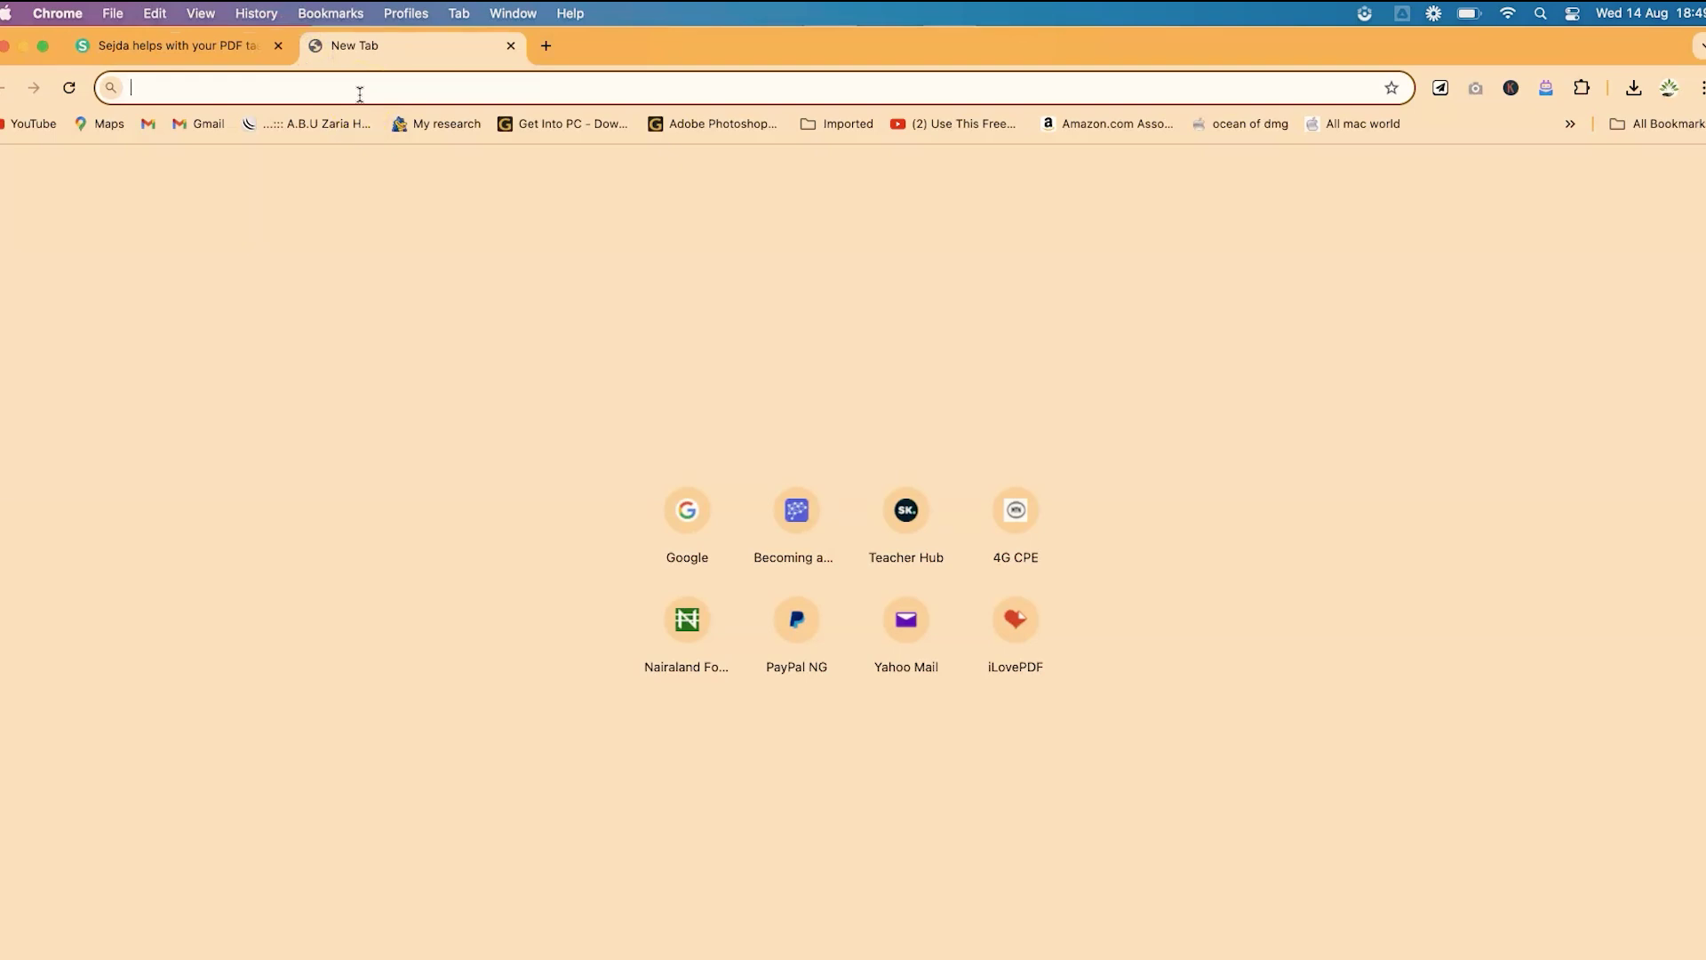
Go to google.com, search for "sejda pdf" and open the Sejda website from the results.
type("google.com")
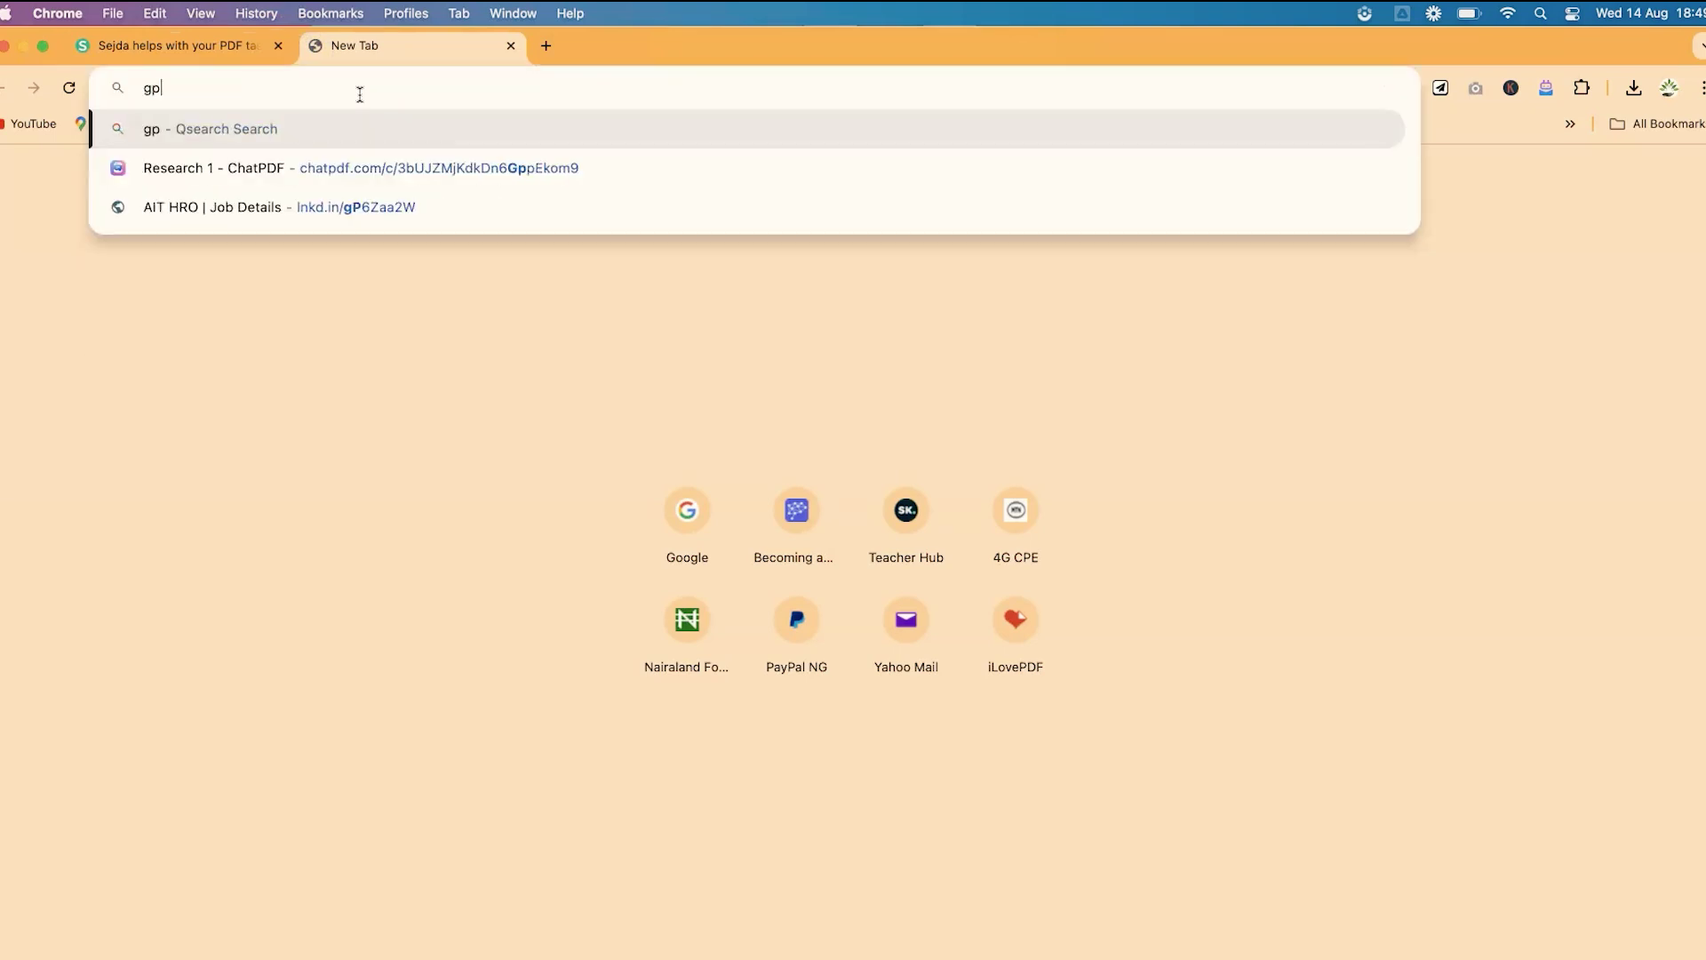
key("Return")
type("sejda pdf")
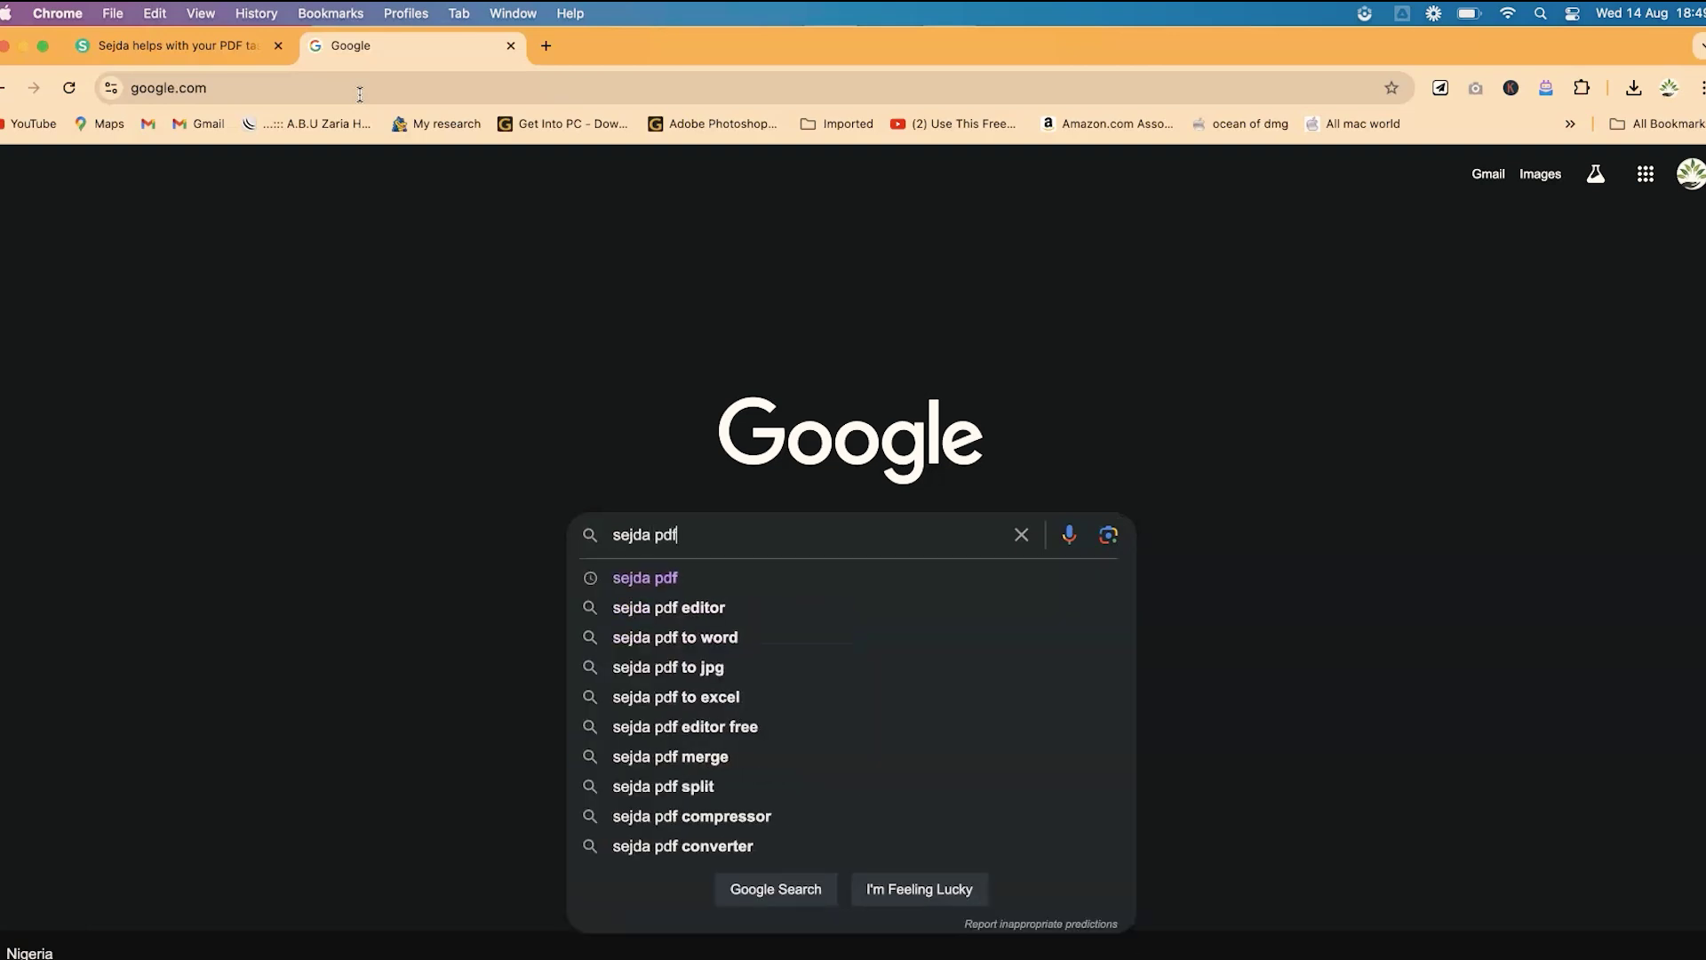
key("Return")
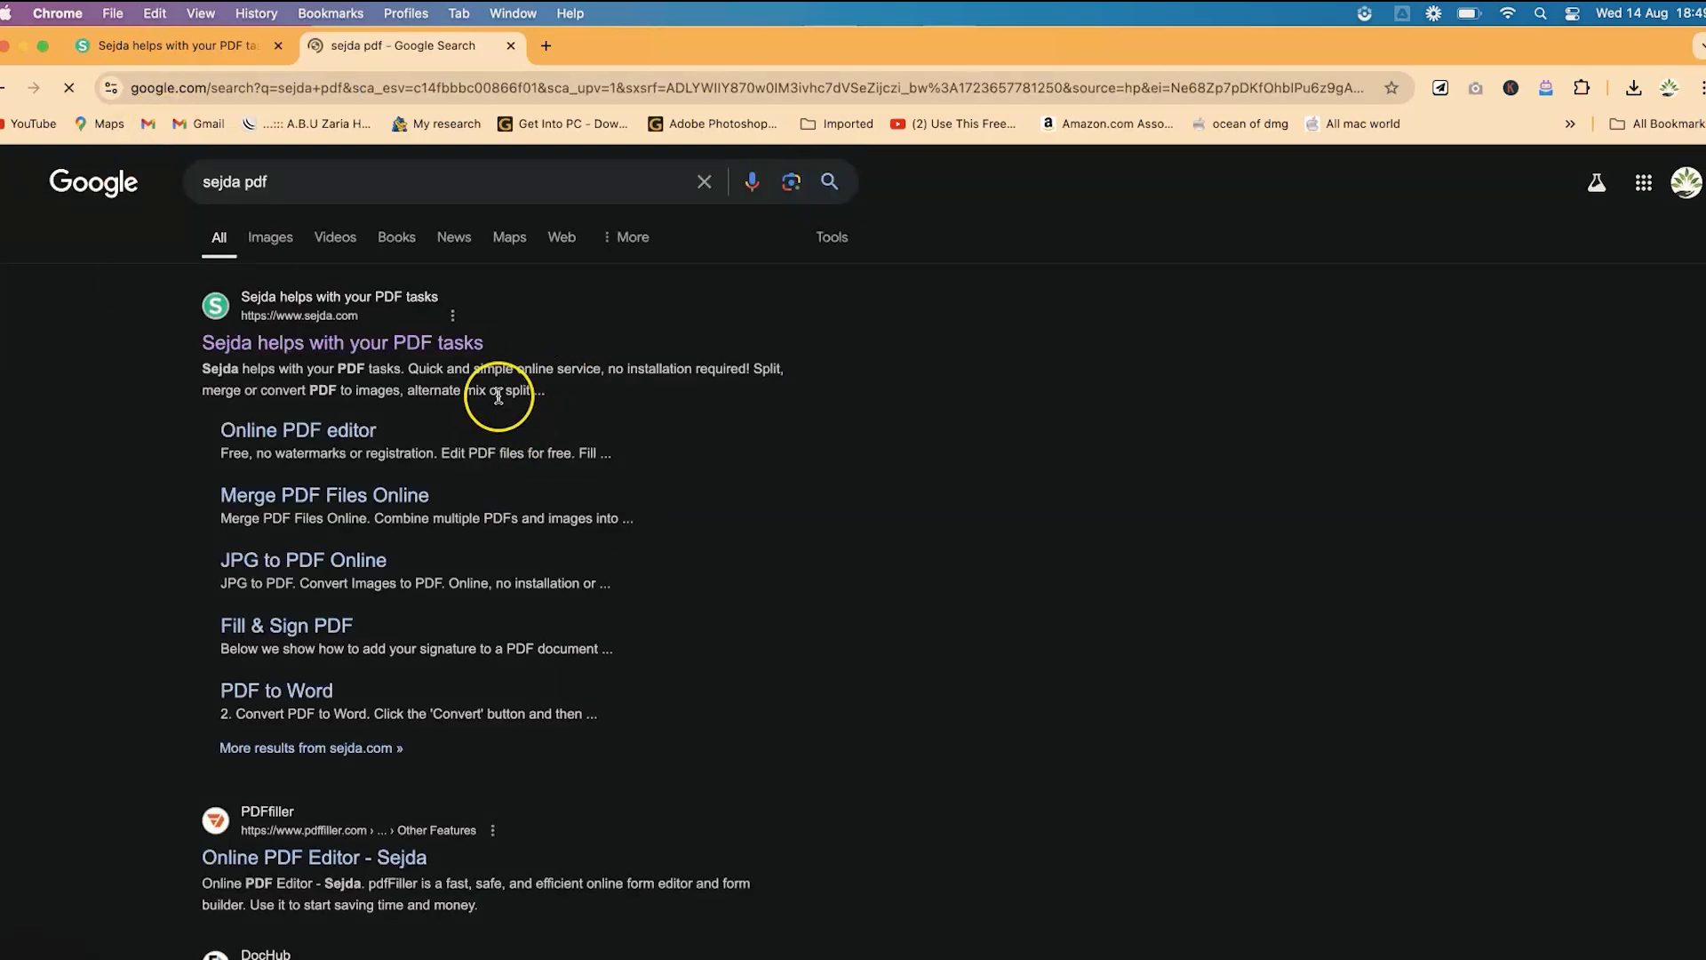
left_click(383, 345)
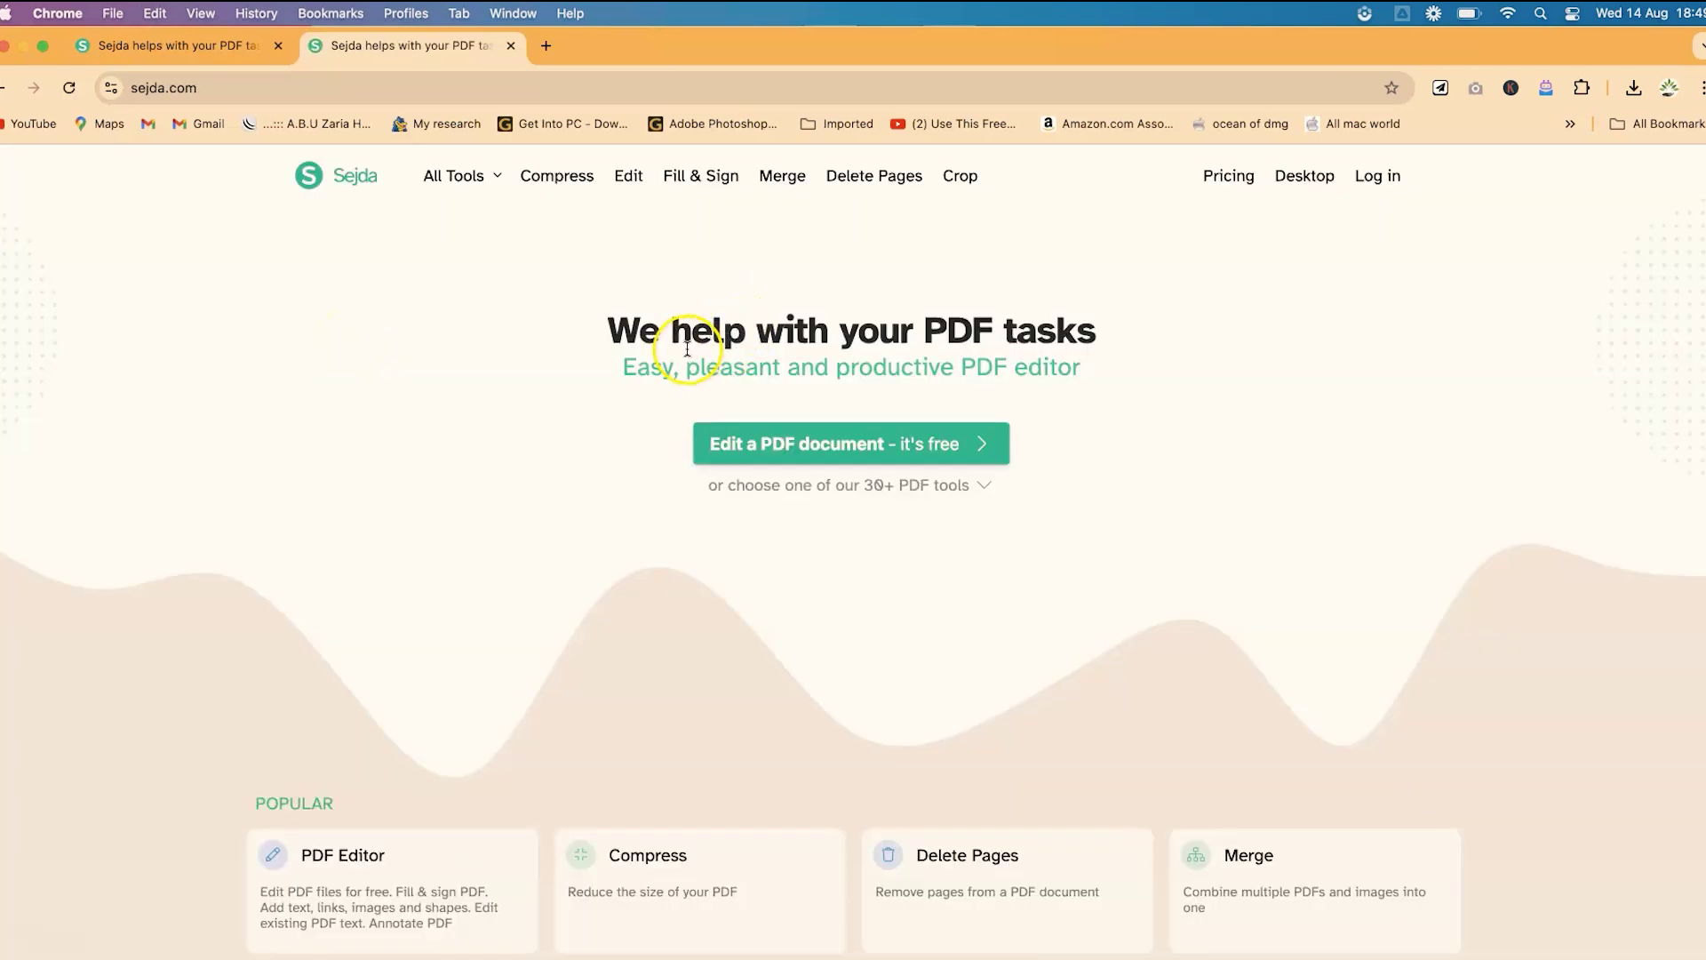
Look through the PDF tools on the Sejda homepage and open the PDF to Text tool.
left_click(902, 454)
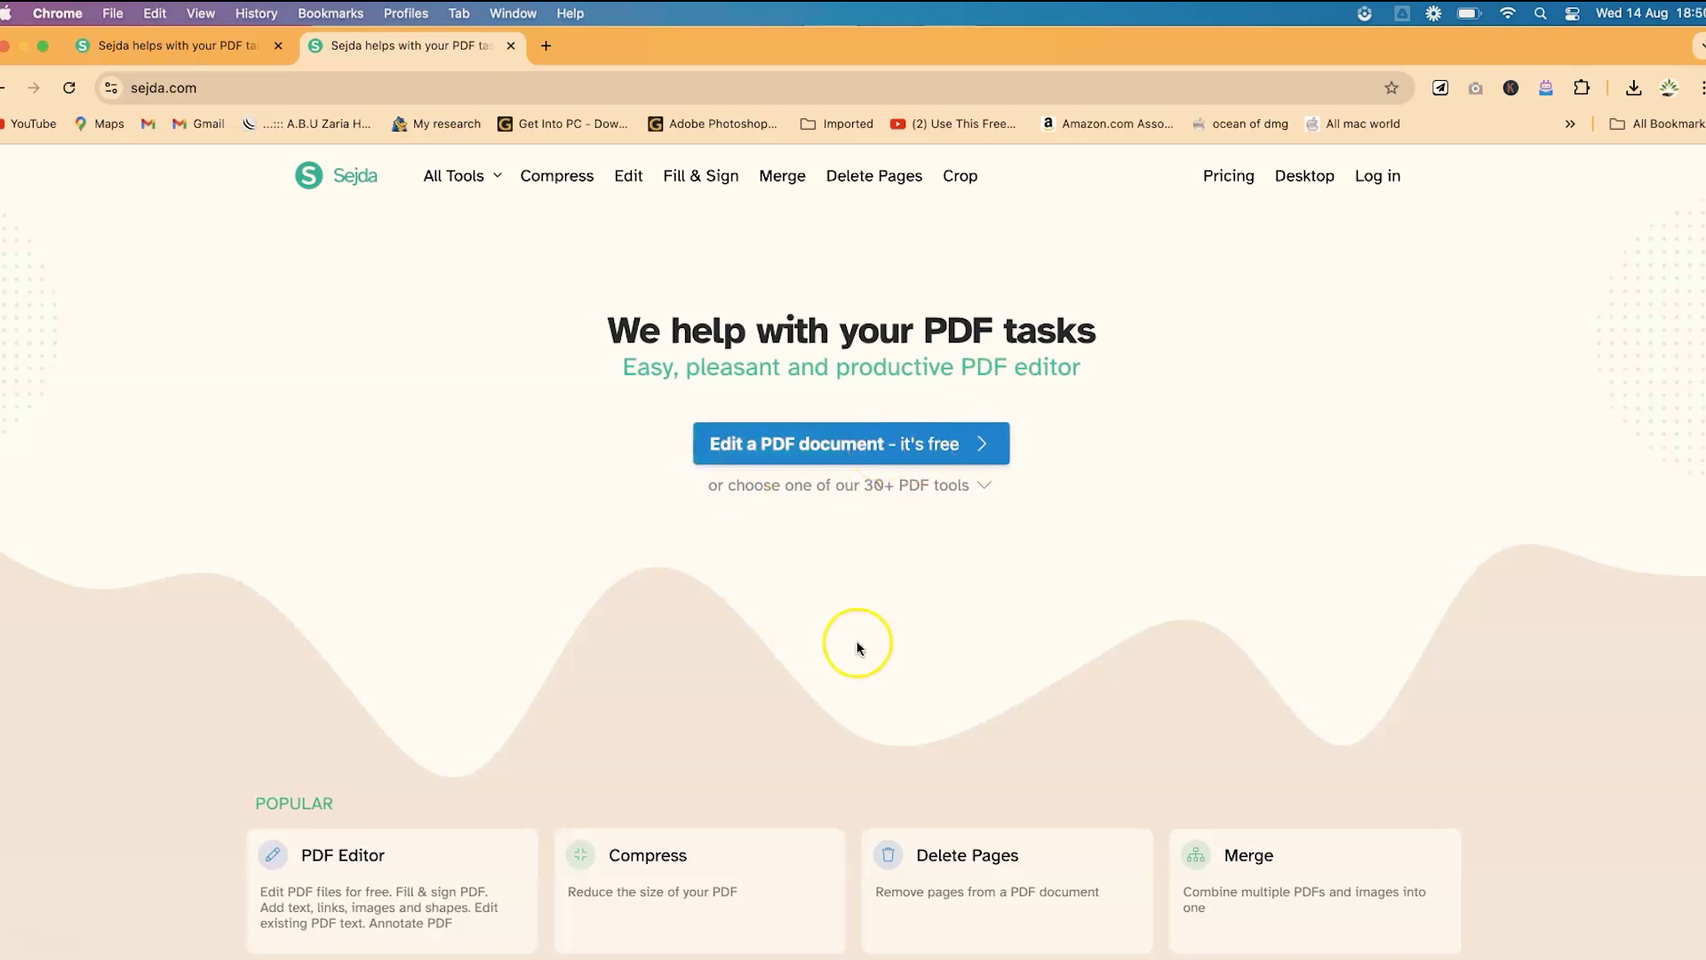
scroll(759, 828, "down", 5)
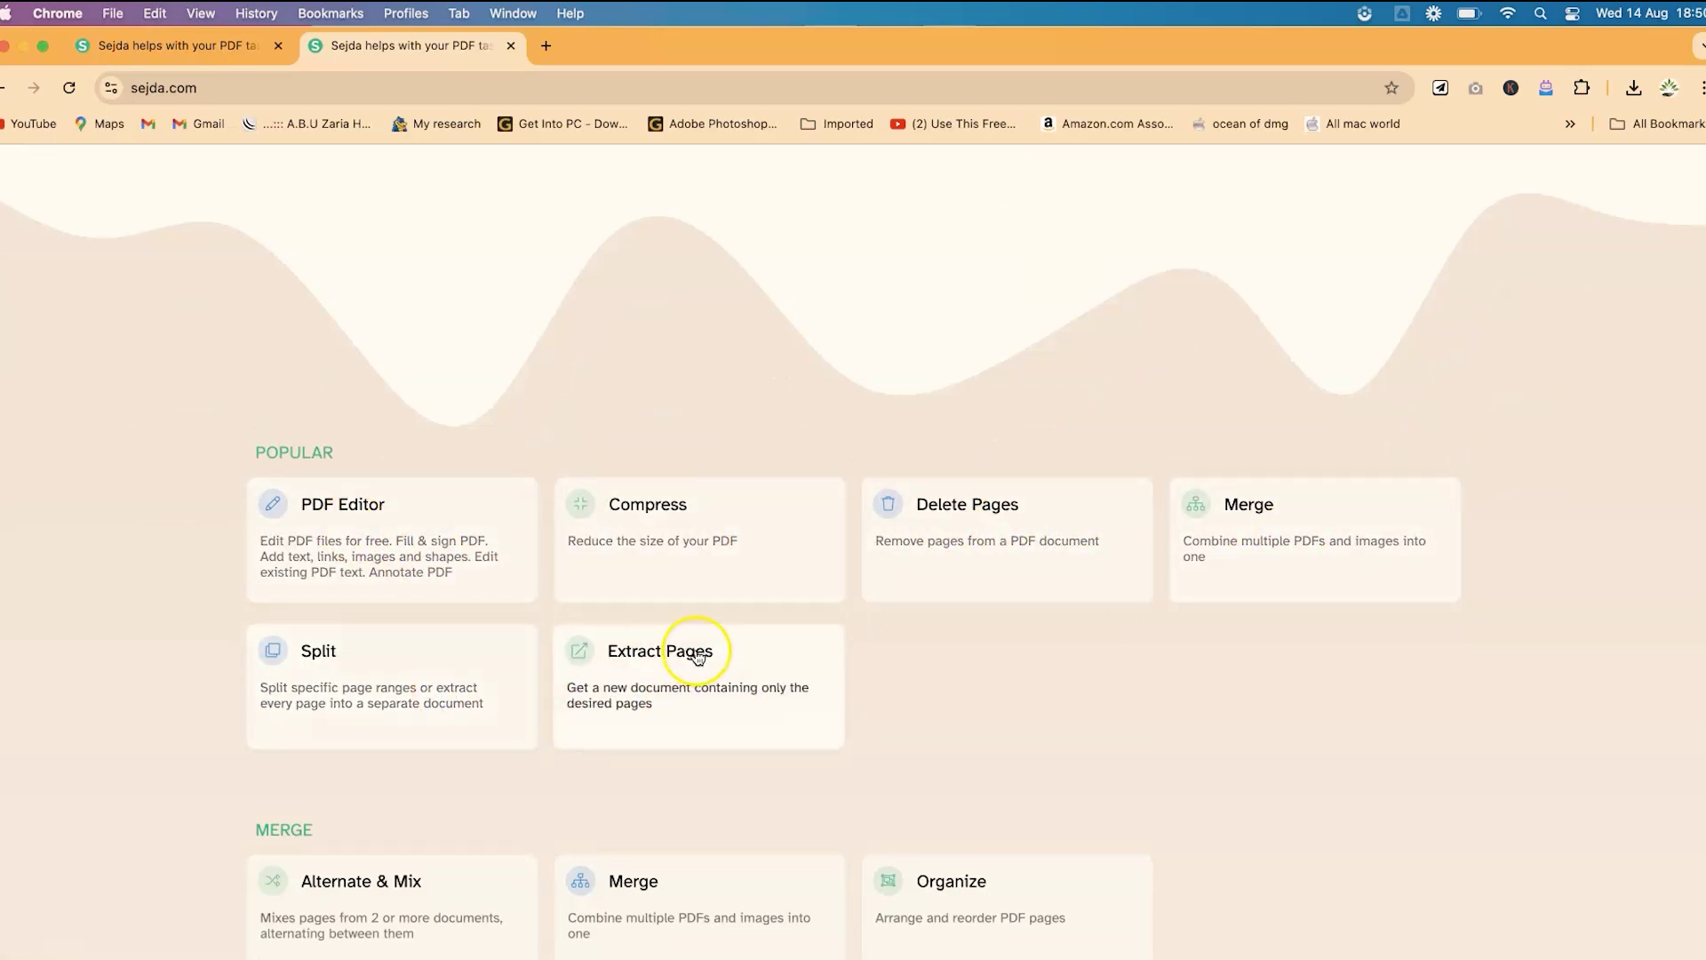
scroll(405, 696, "down", 14)
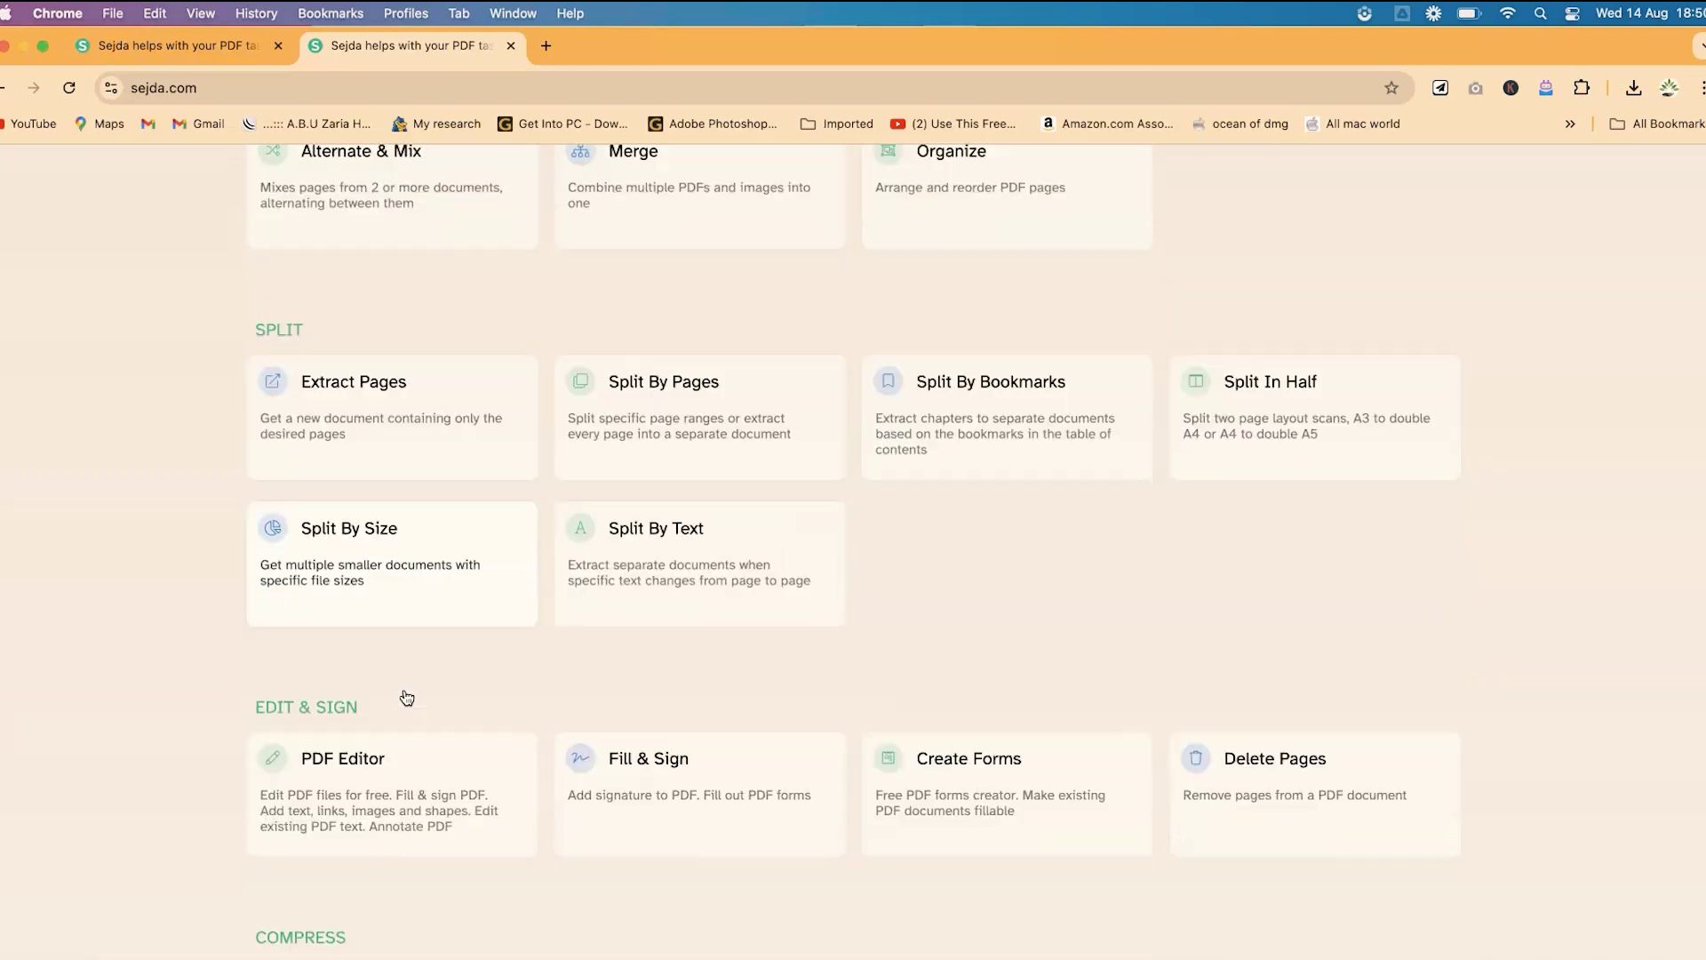
scroll(406, 697, "down", 10)
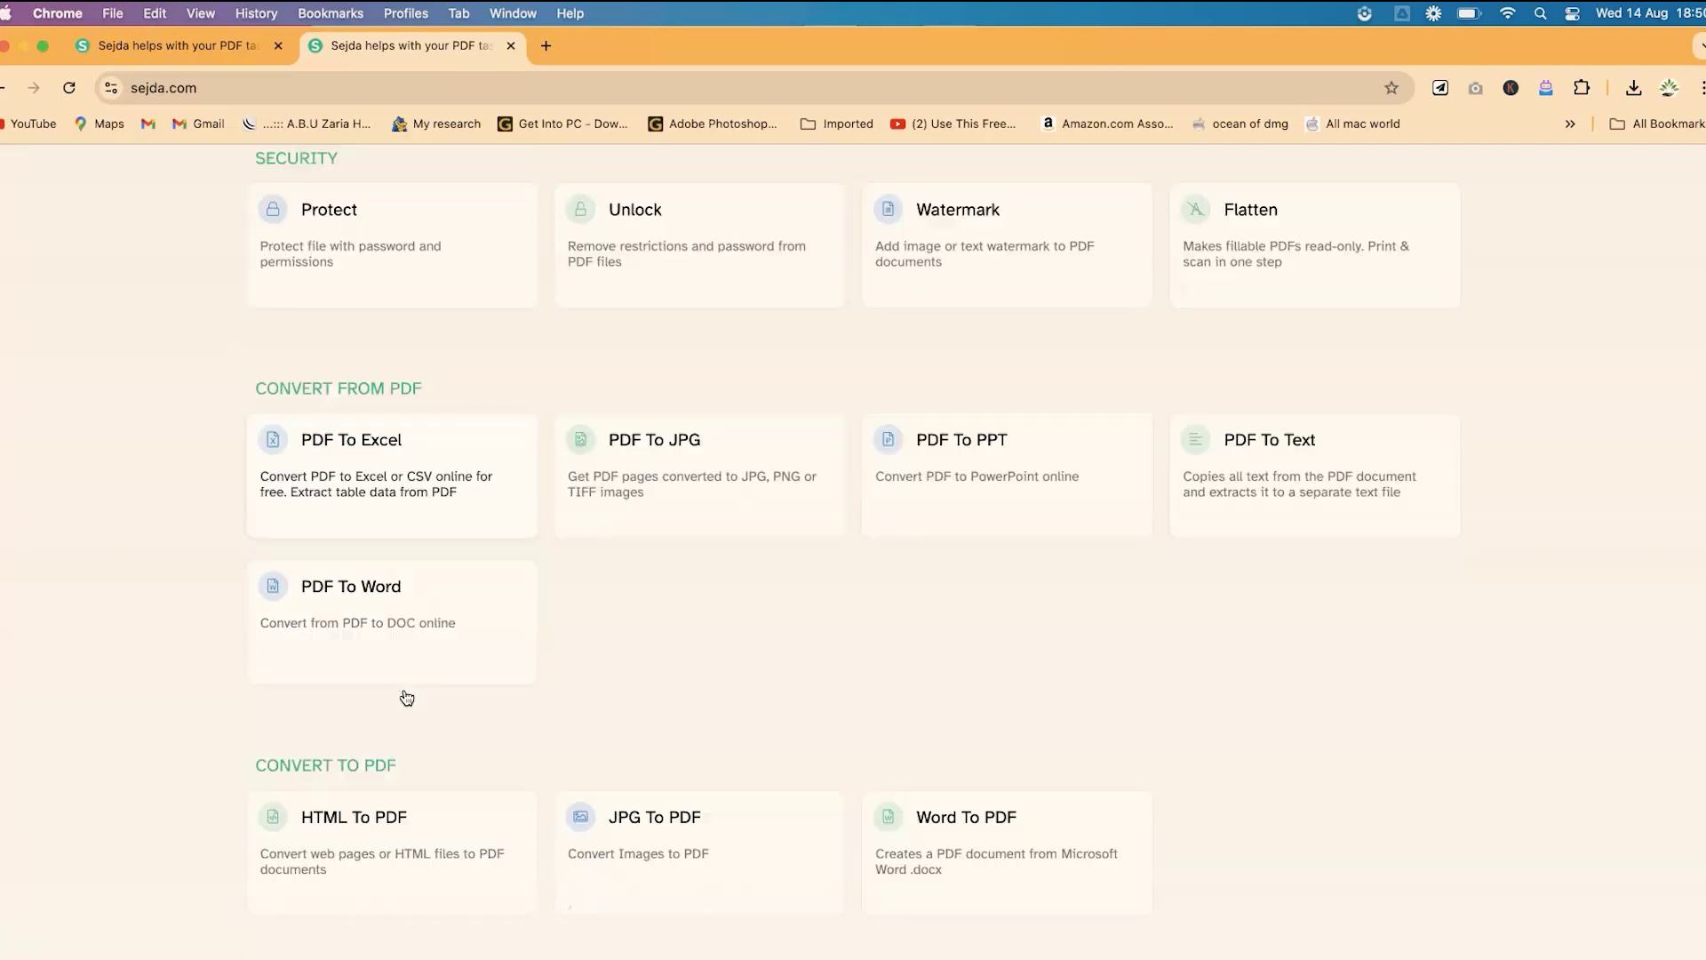
scroll(407, 697, "down", 2)
scroll(406, 696, "up", 3)
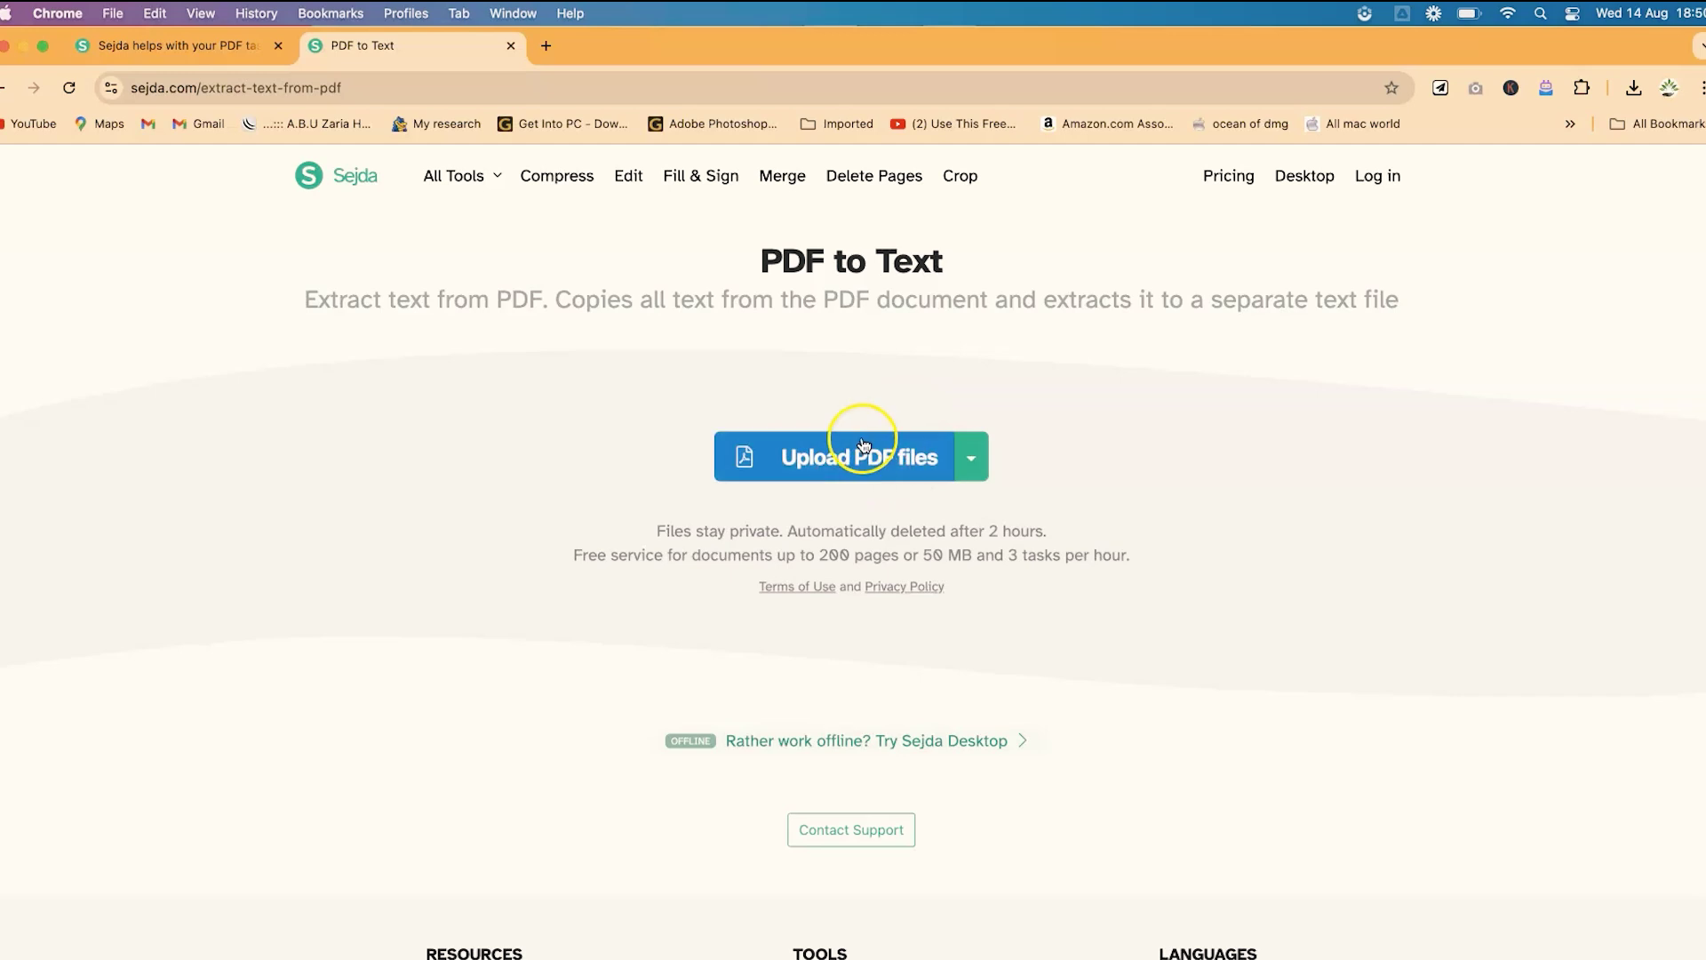
Check the available upload sources, upload sample pdf 2.pdf from the Resources folder and extract its text.
left_click(964, 466)
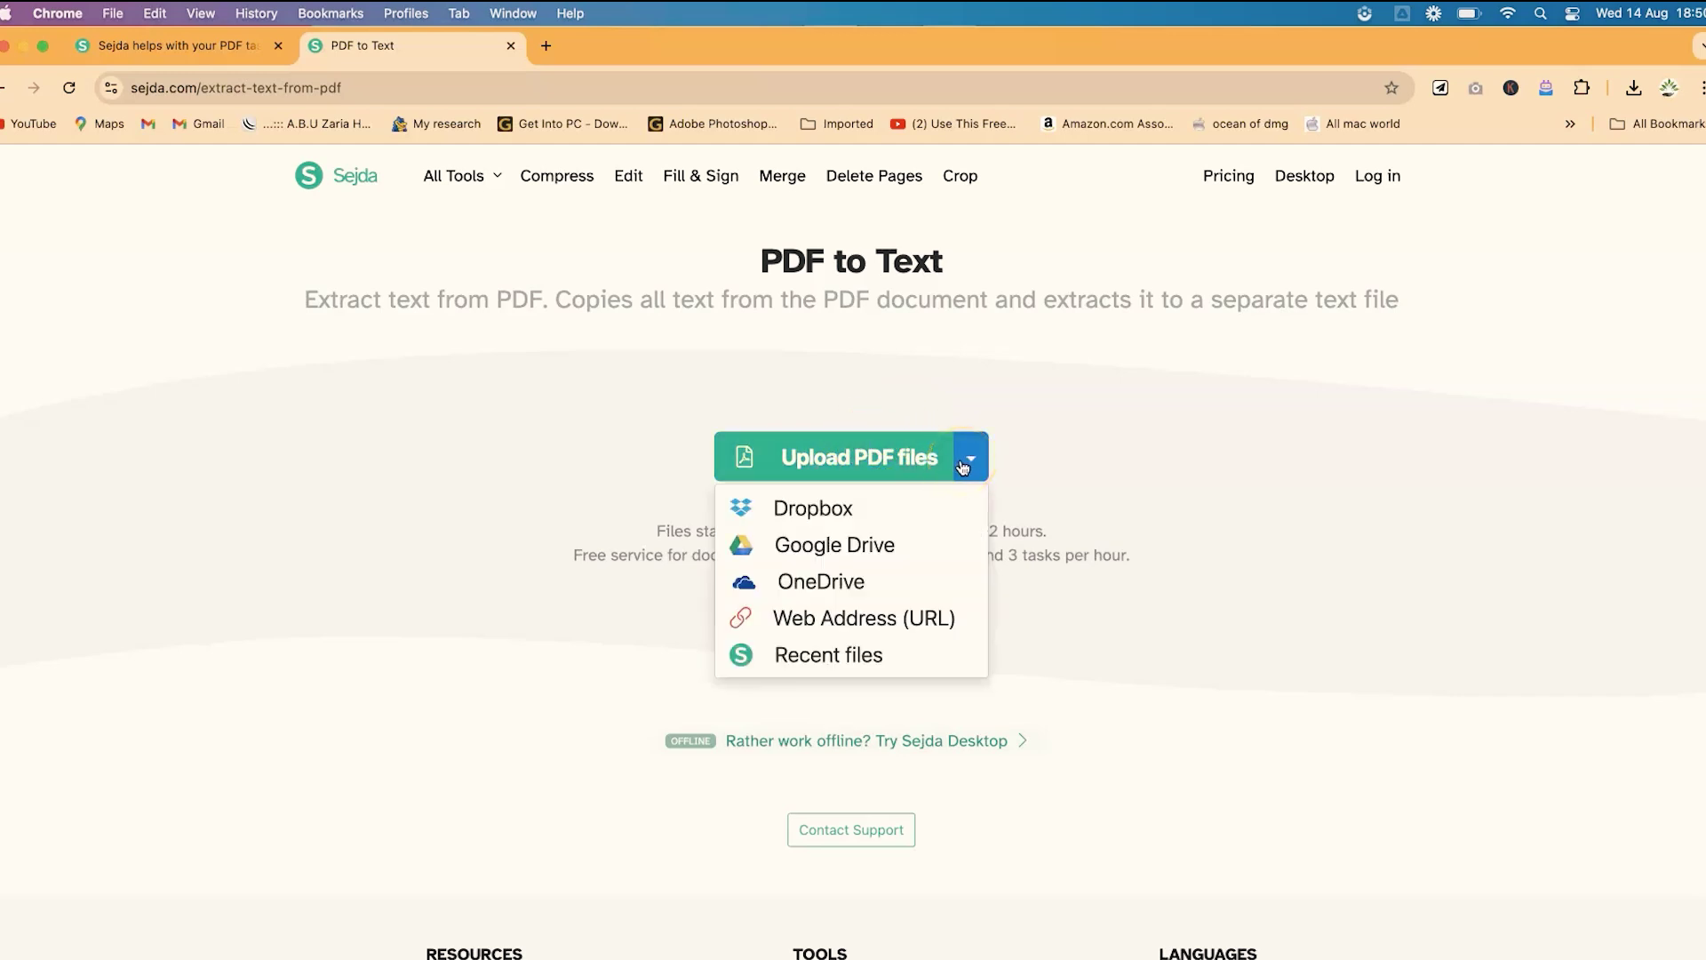
left_click(799, 454)
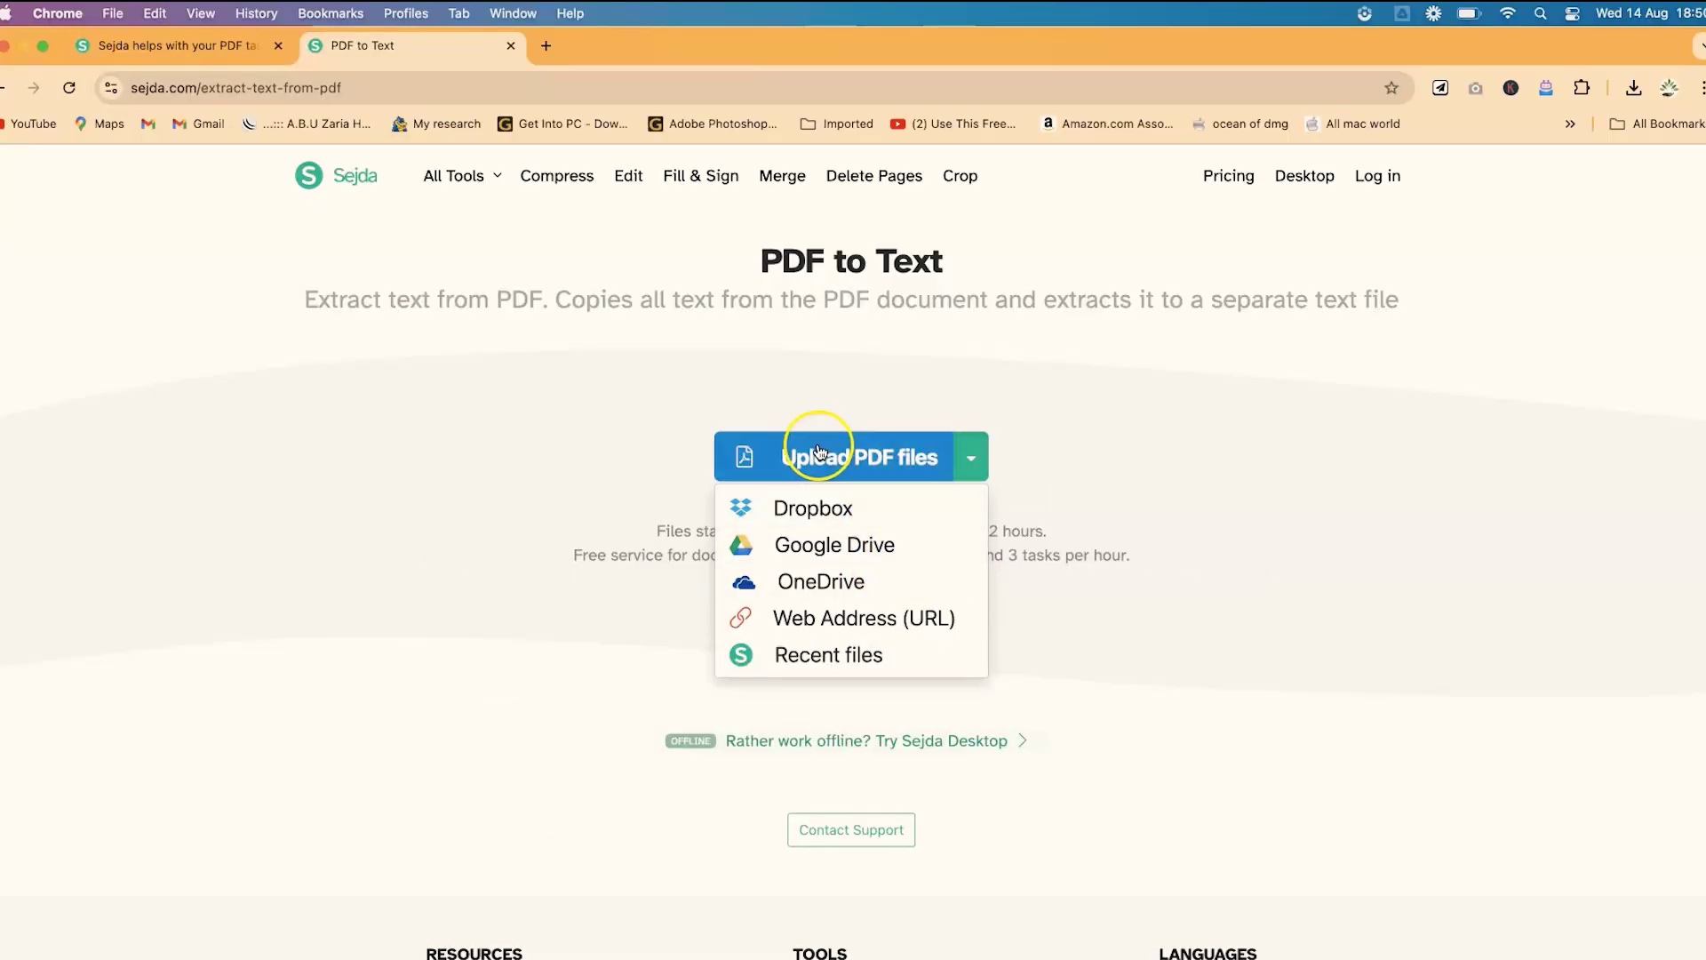
left_click(818, 451)
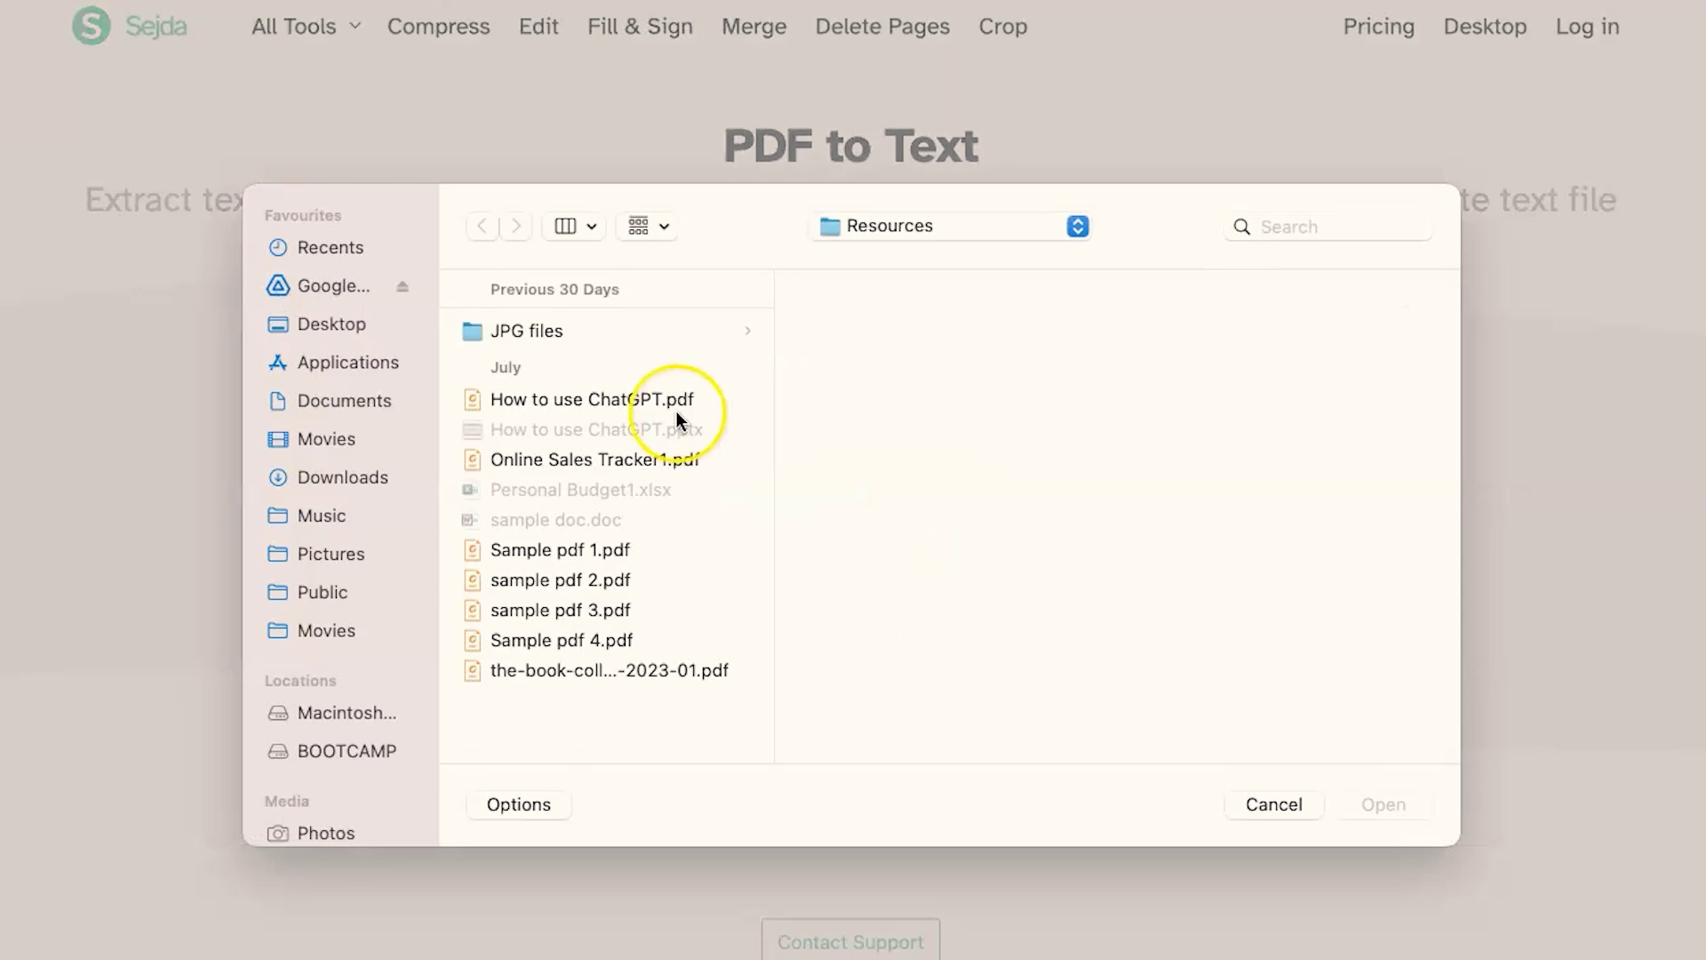
left_click(565, 551)
left_click(590, 580)
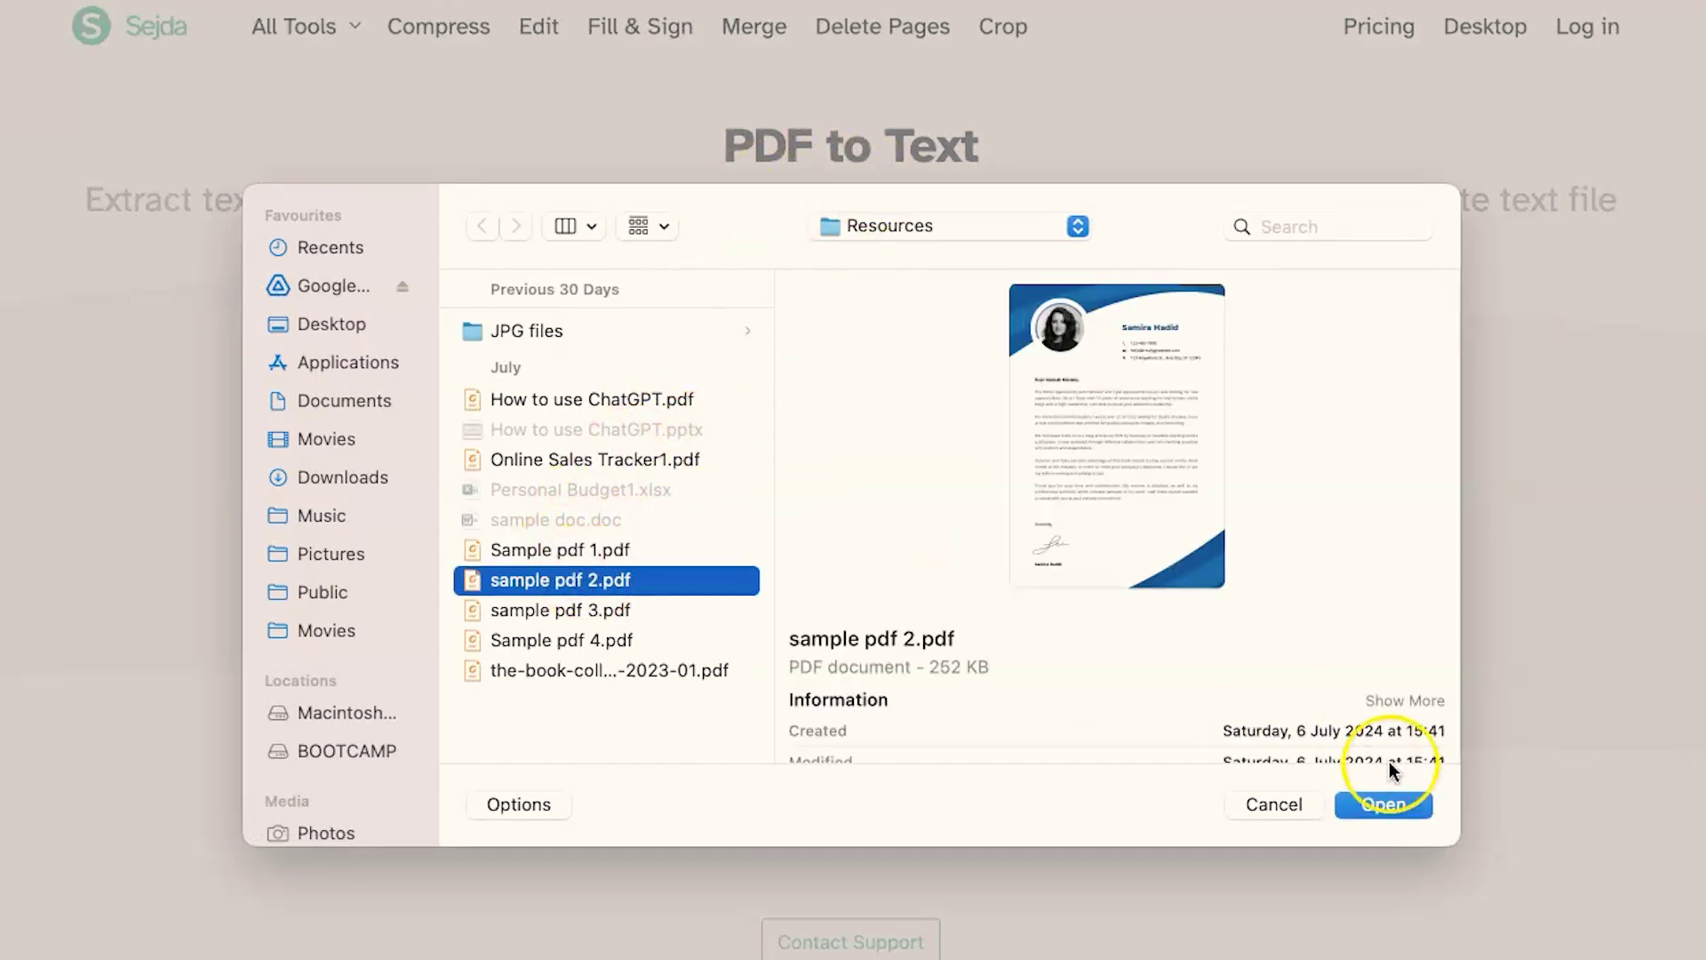
left_click(1415, 811)
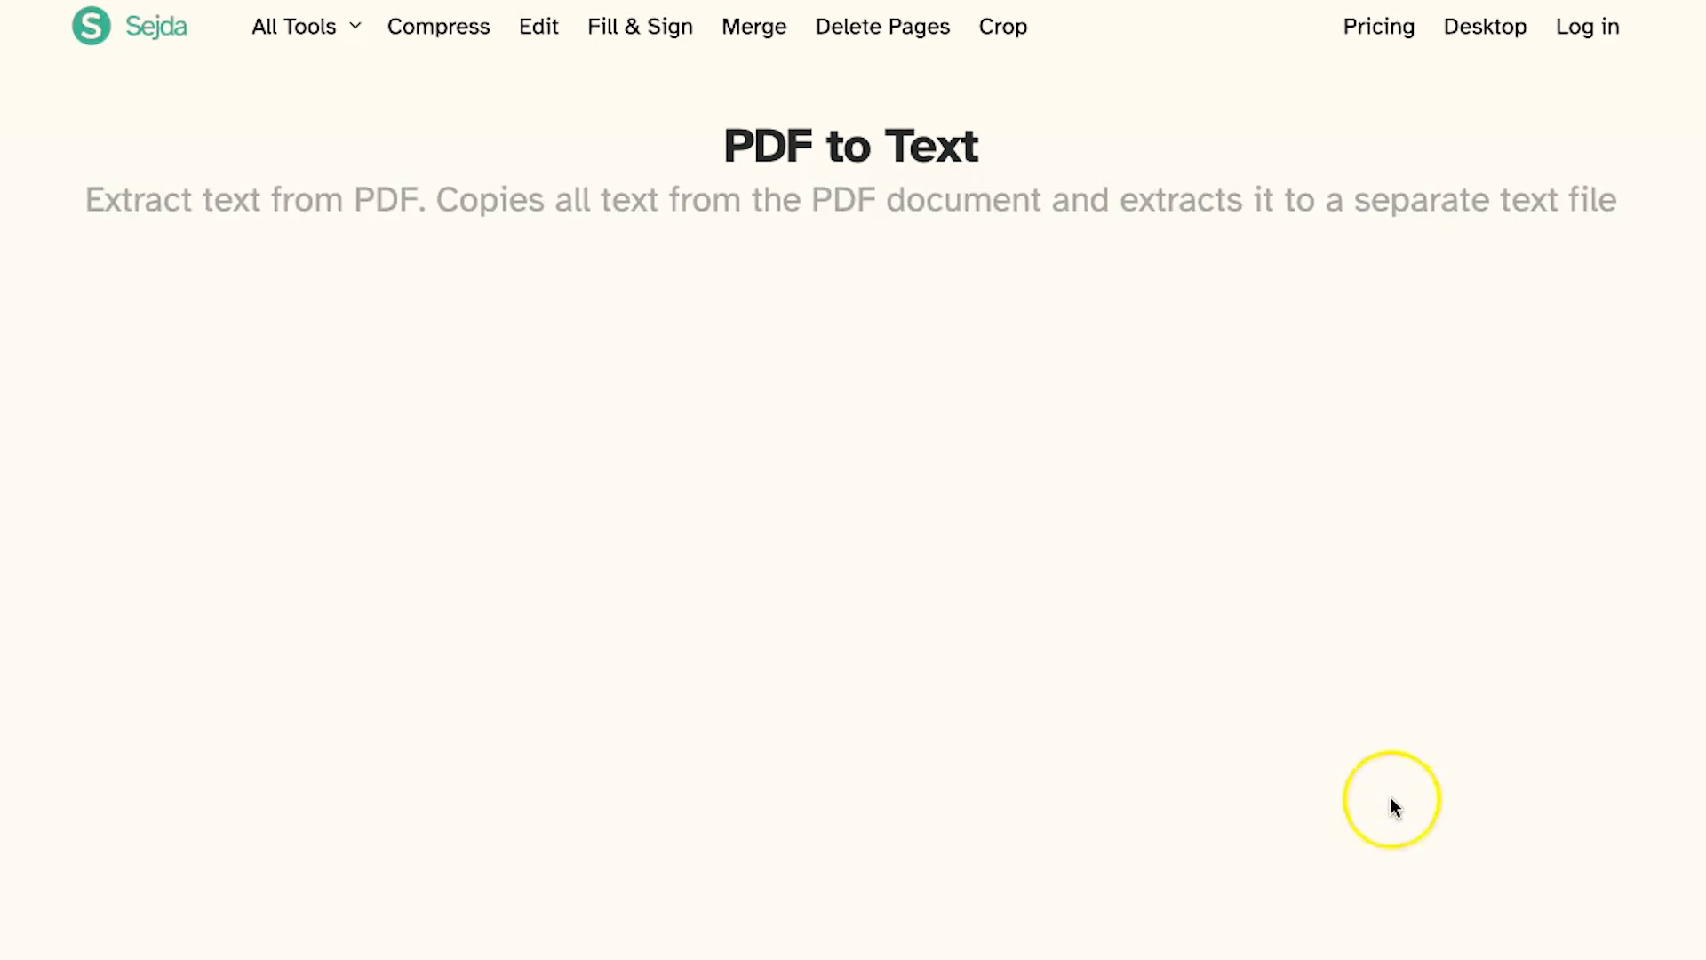
left_click(839, 400)
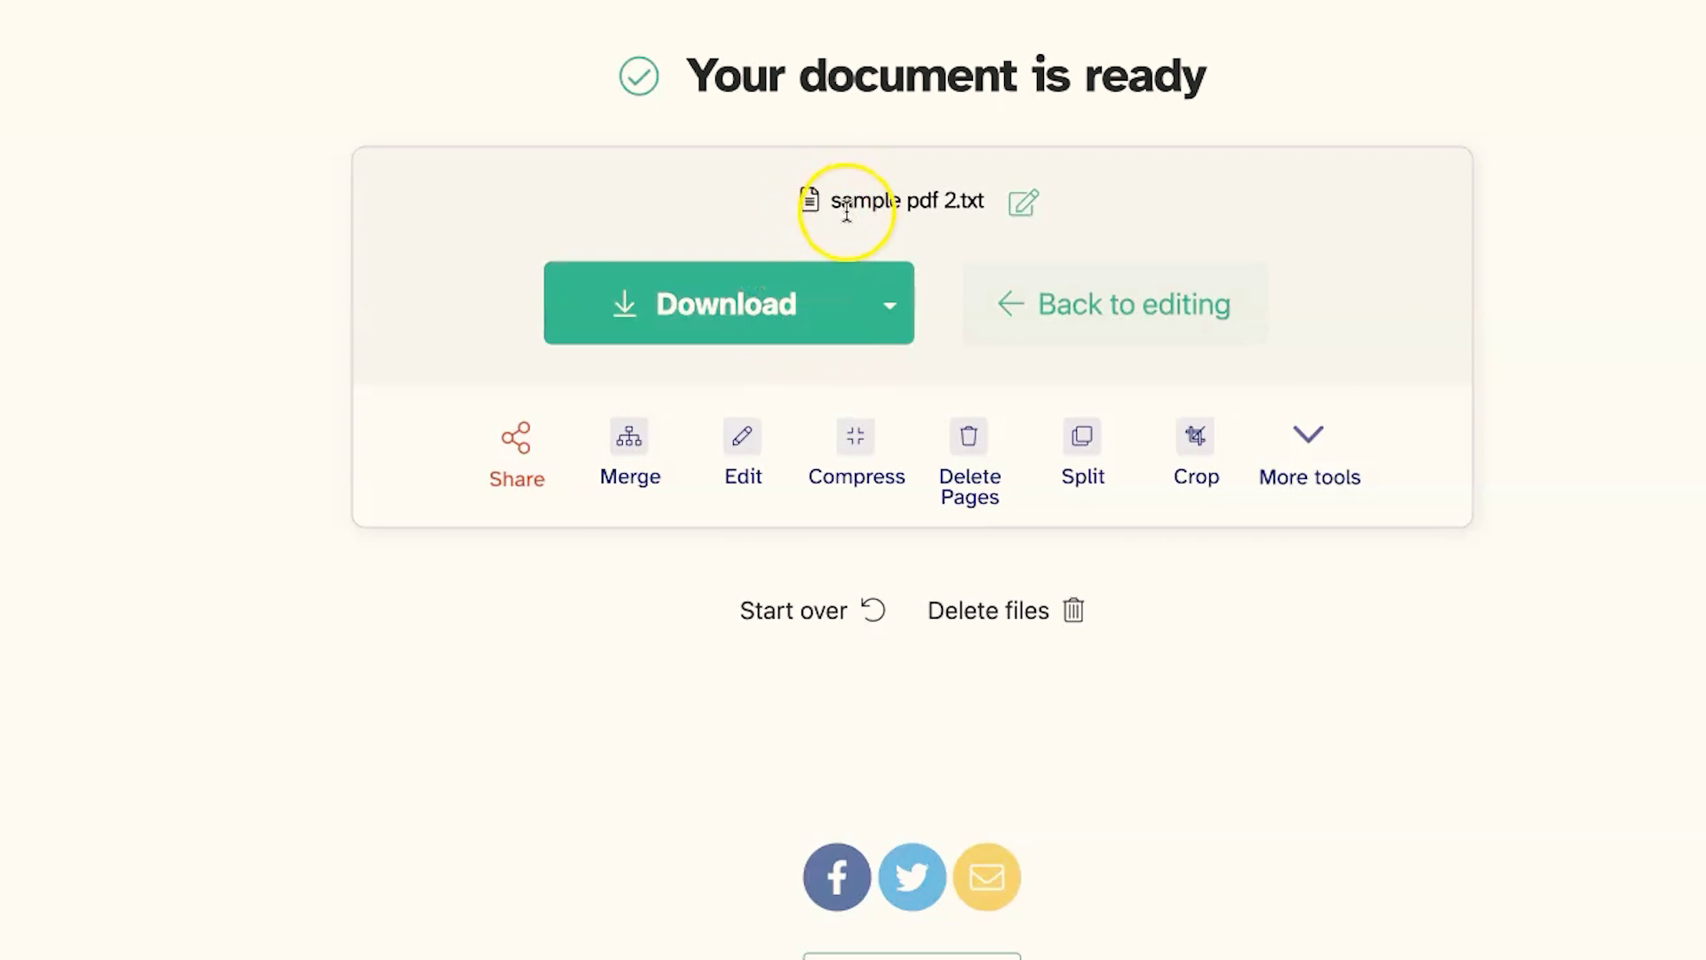
Download the extracted sample pdf 2.txt, open it in TextEdit and select all of its text.
left_click(793, 316)
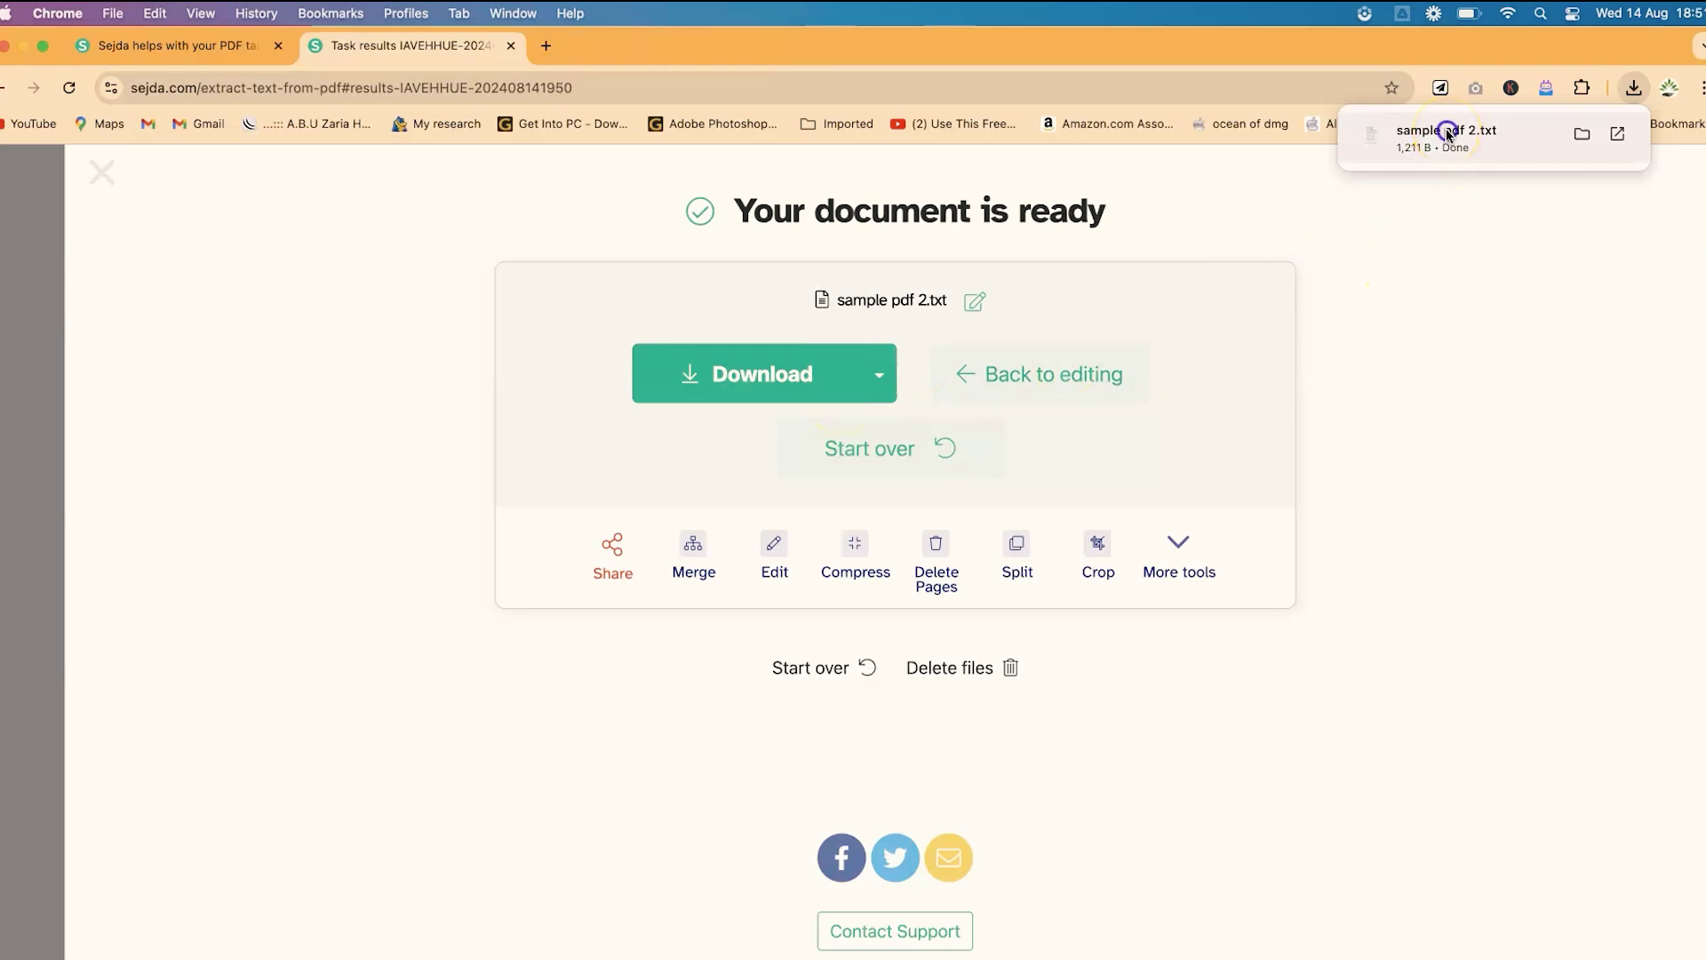
left_click(1446, 133)
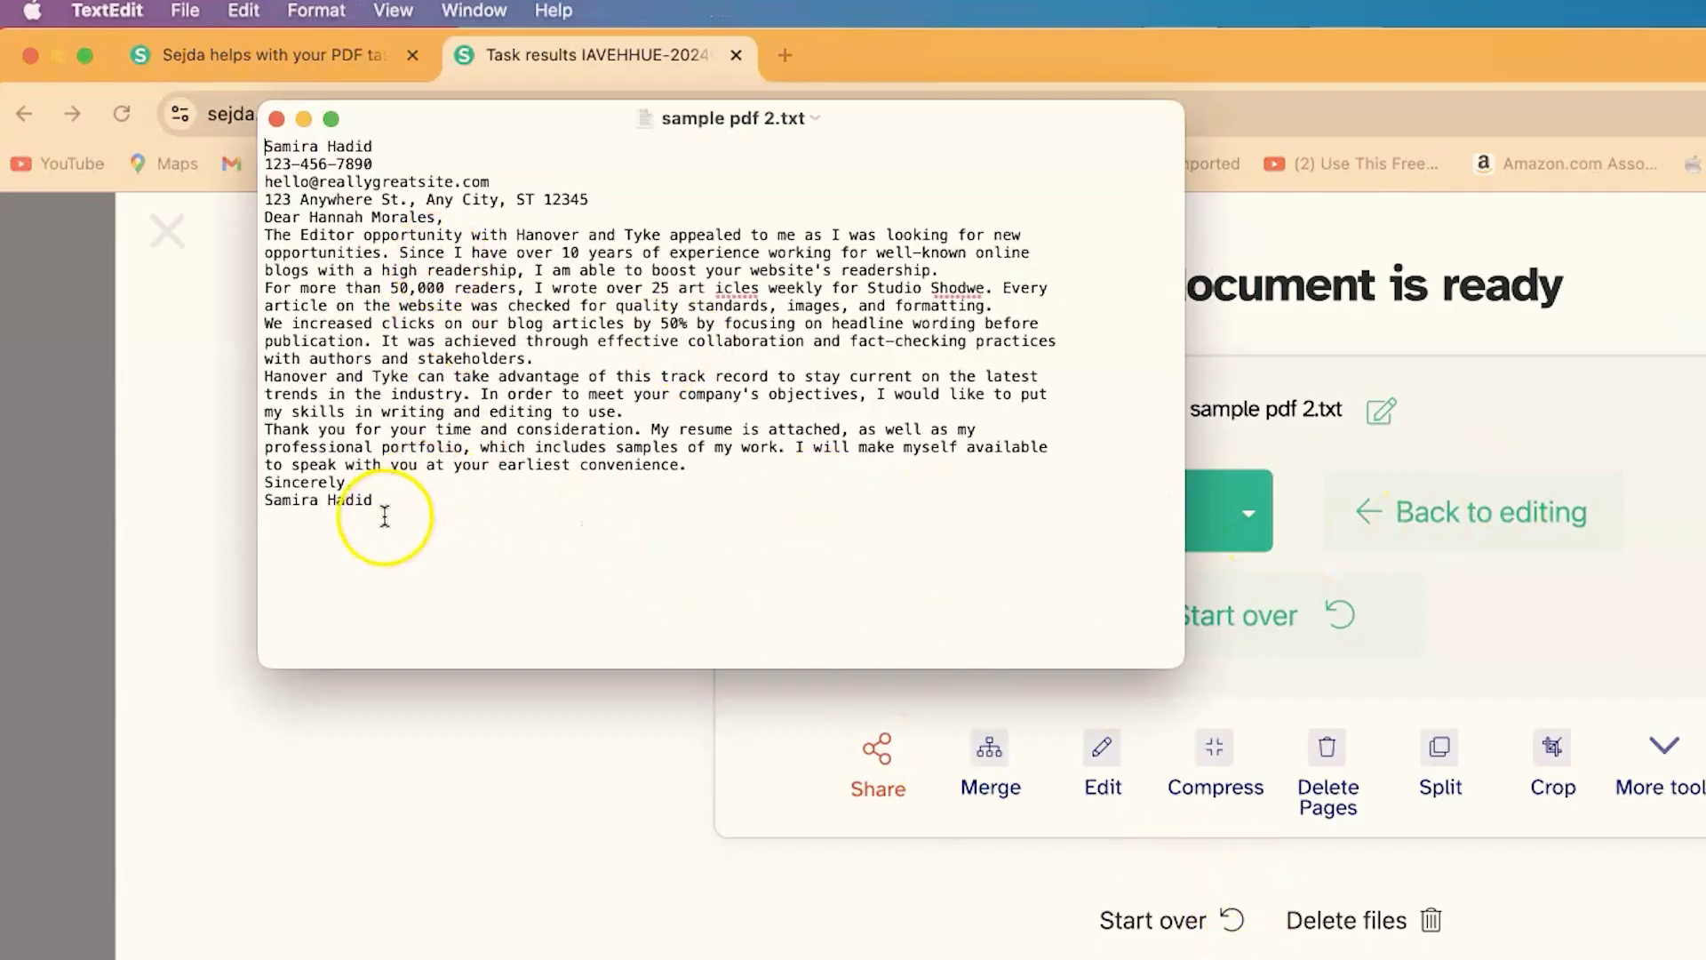
left_click_drag(391, 499, 209, 108)
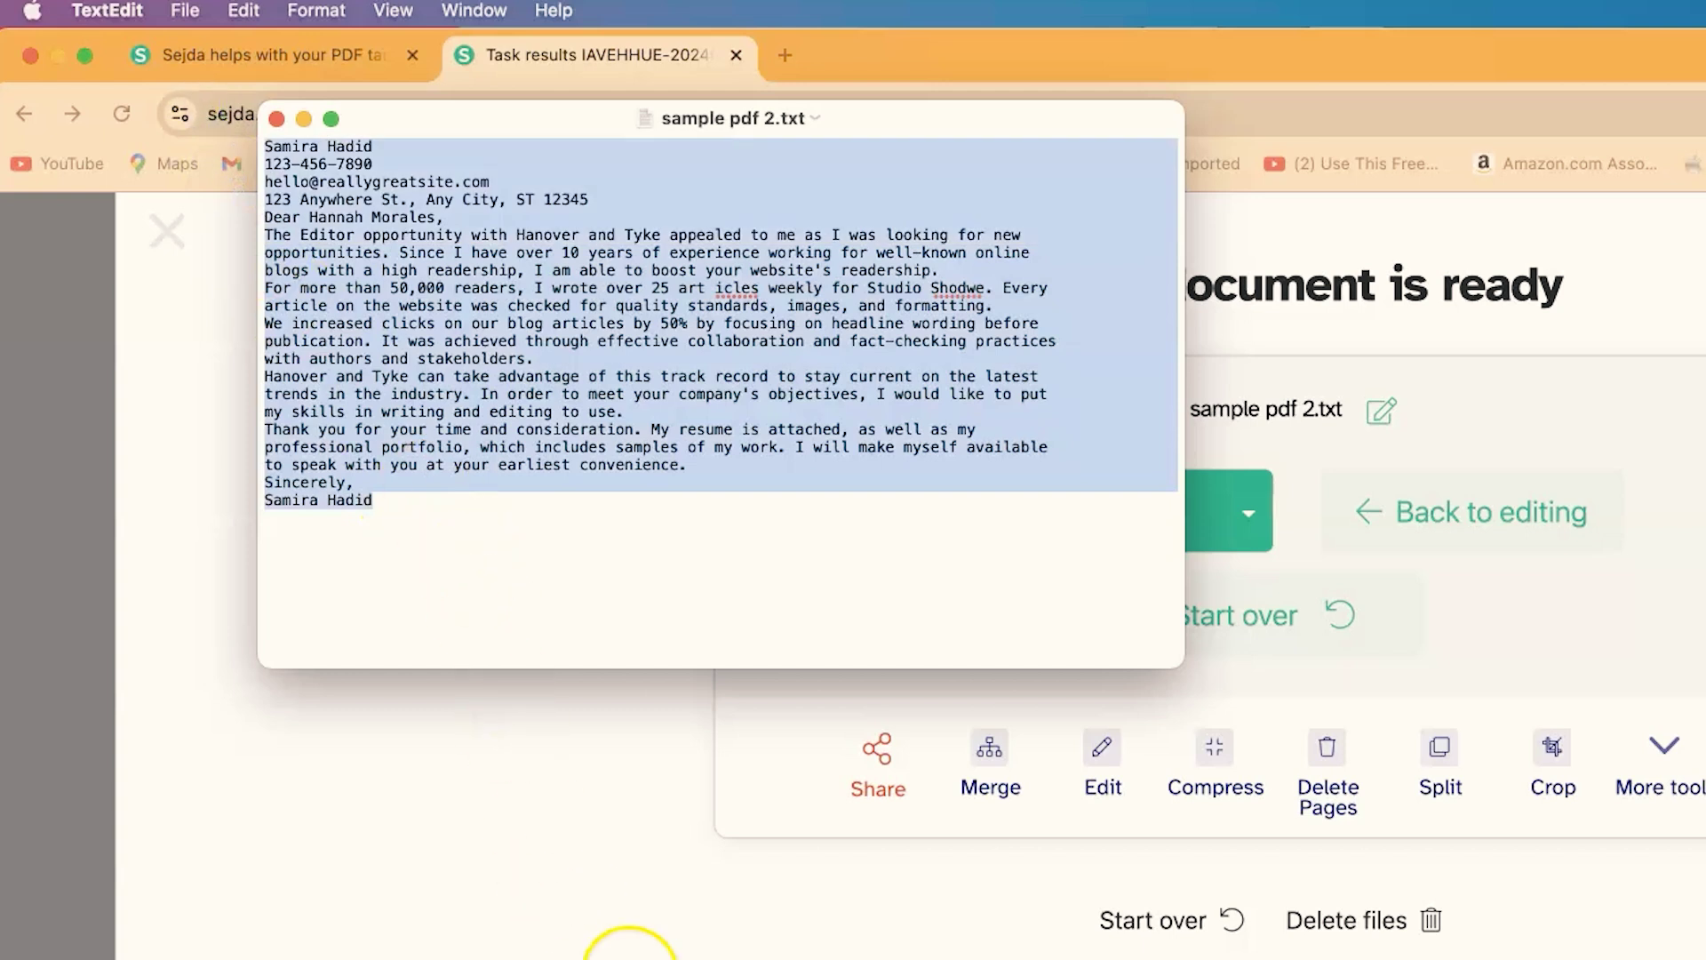
Switch back to Chrome and look through the full list of further Sejda tools for the finished document.
left_click(1118, 684)
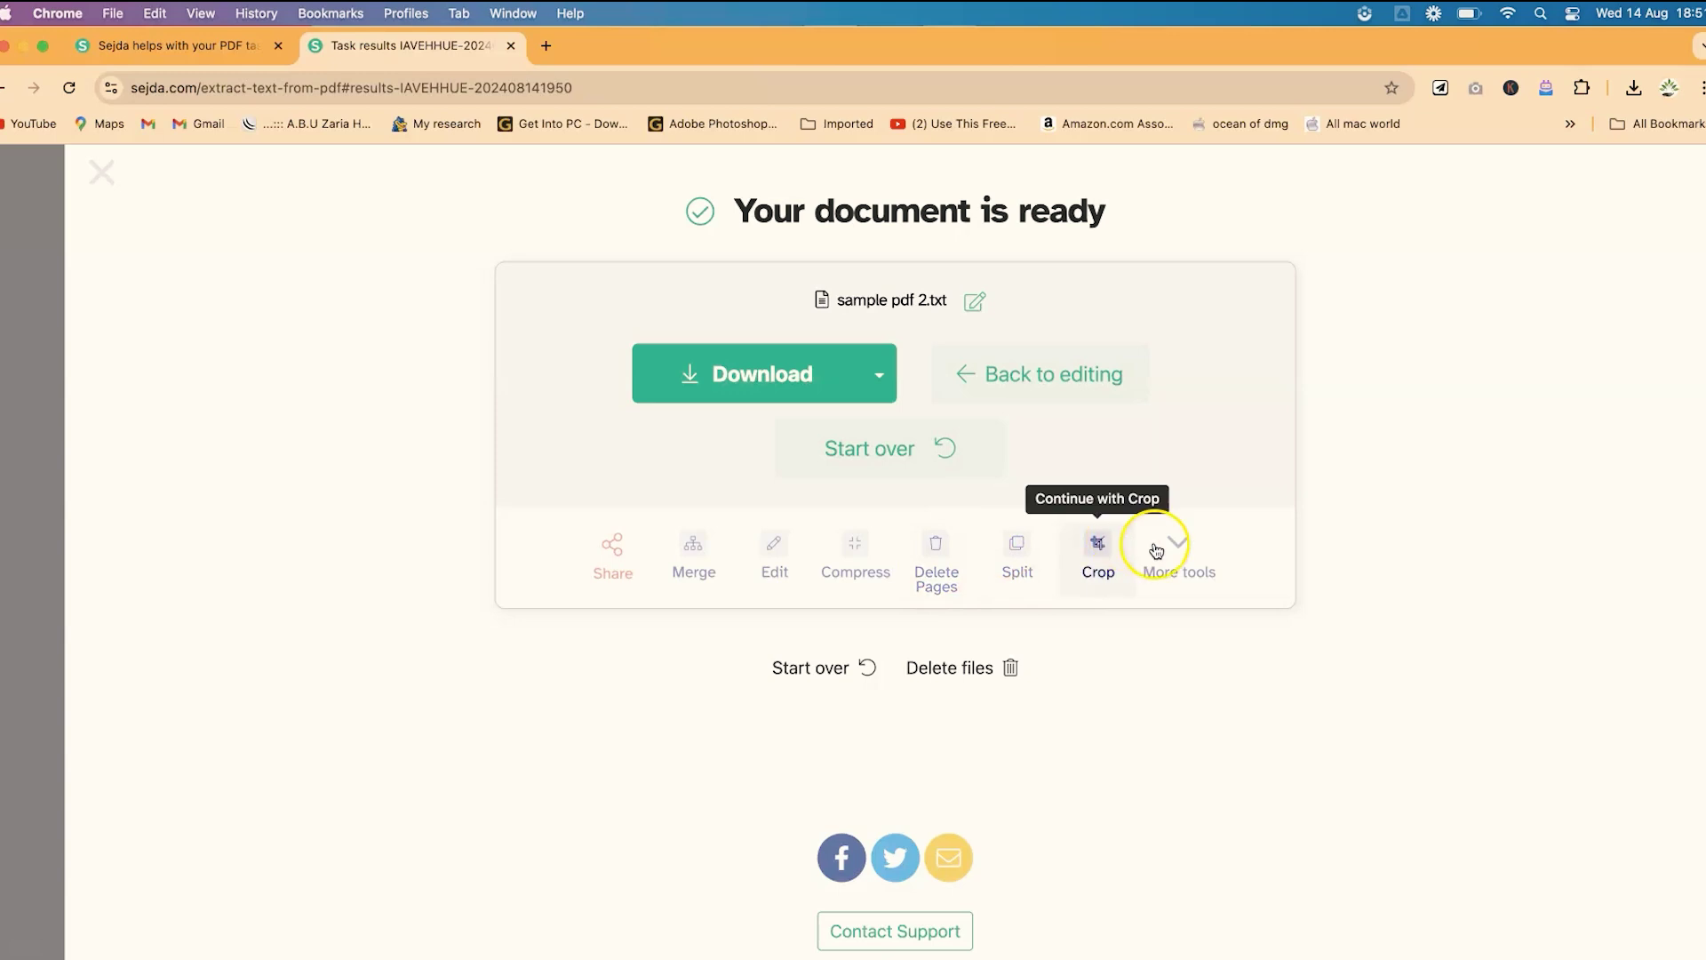
left_click(1182, 542)
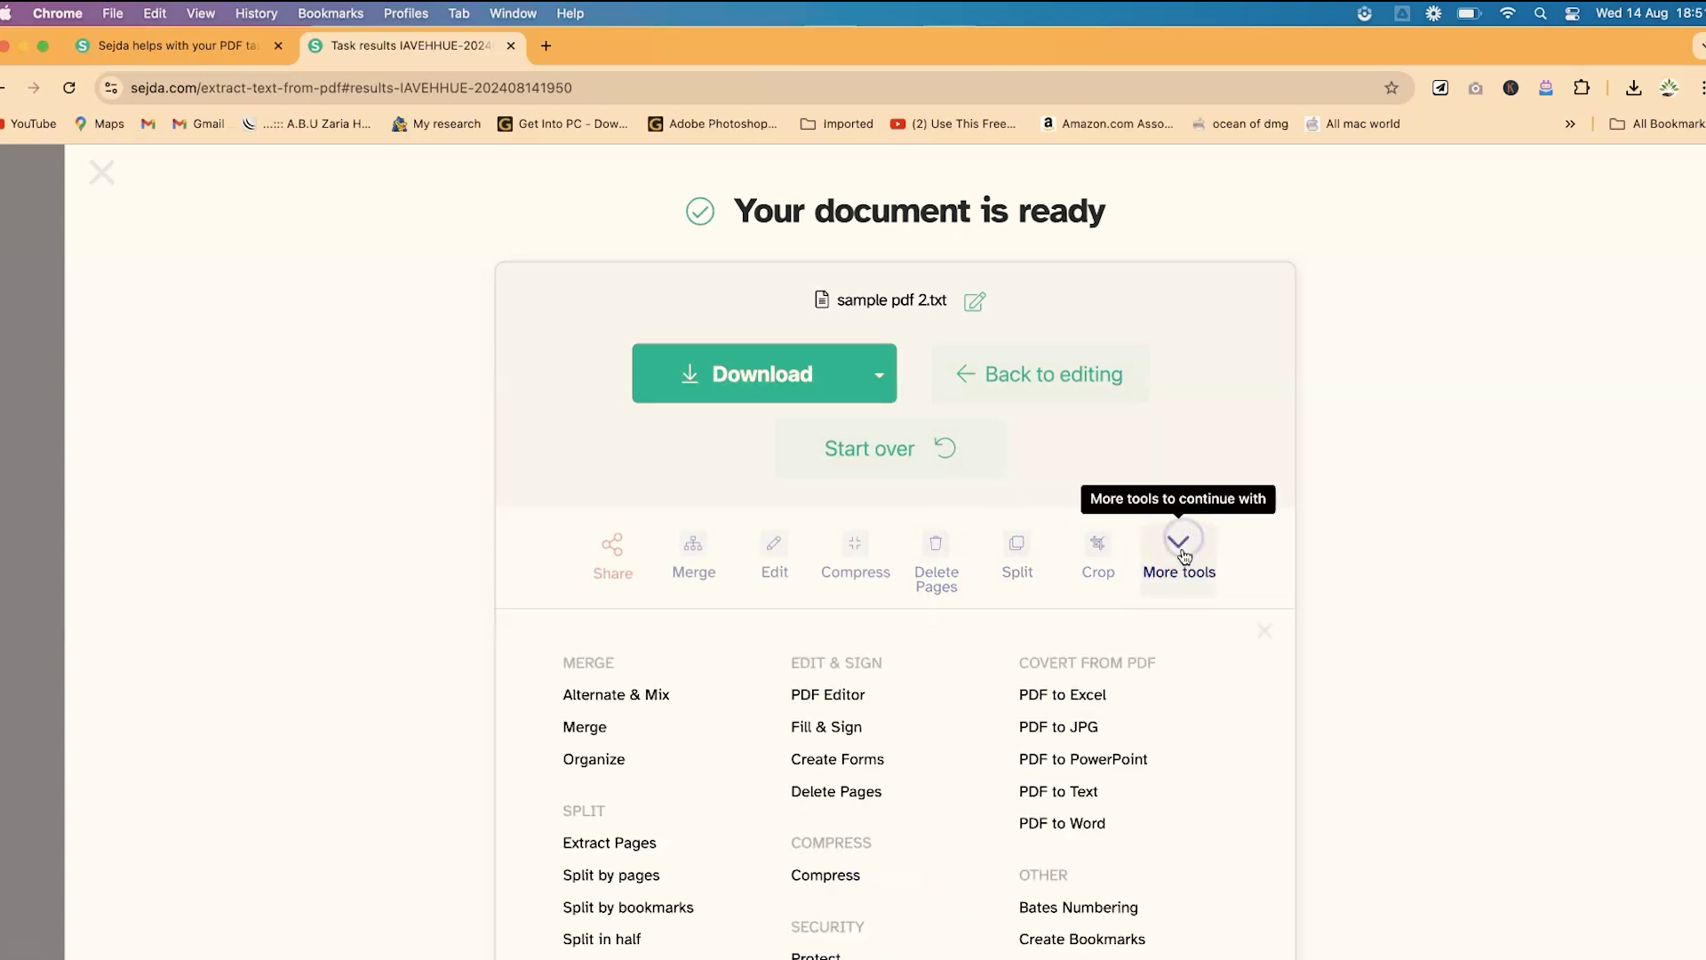
scroll(1095, 711, "down", 6)
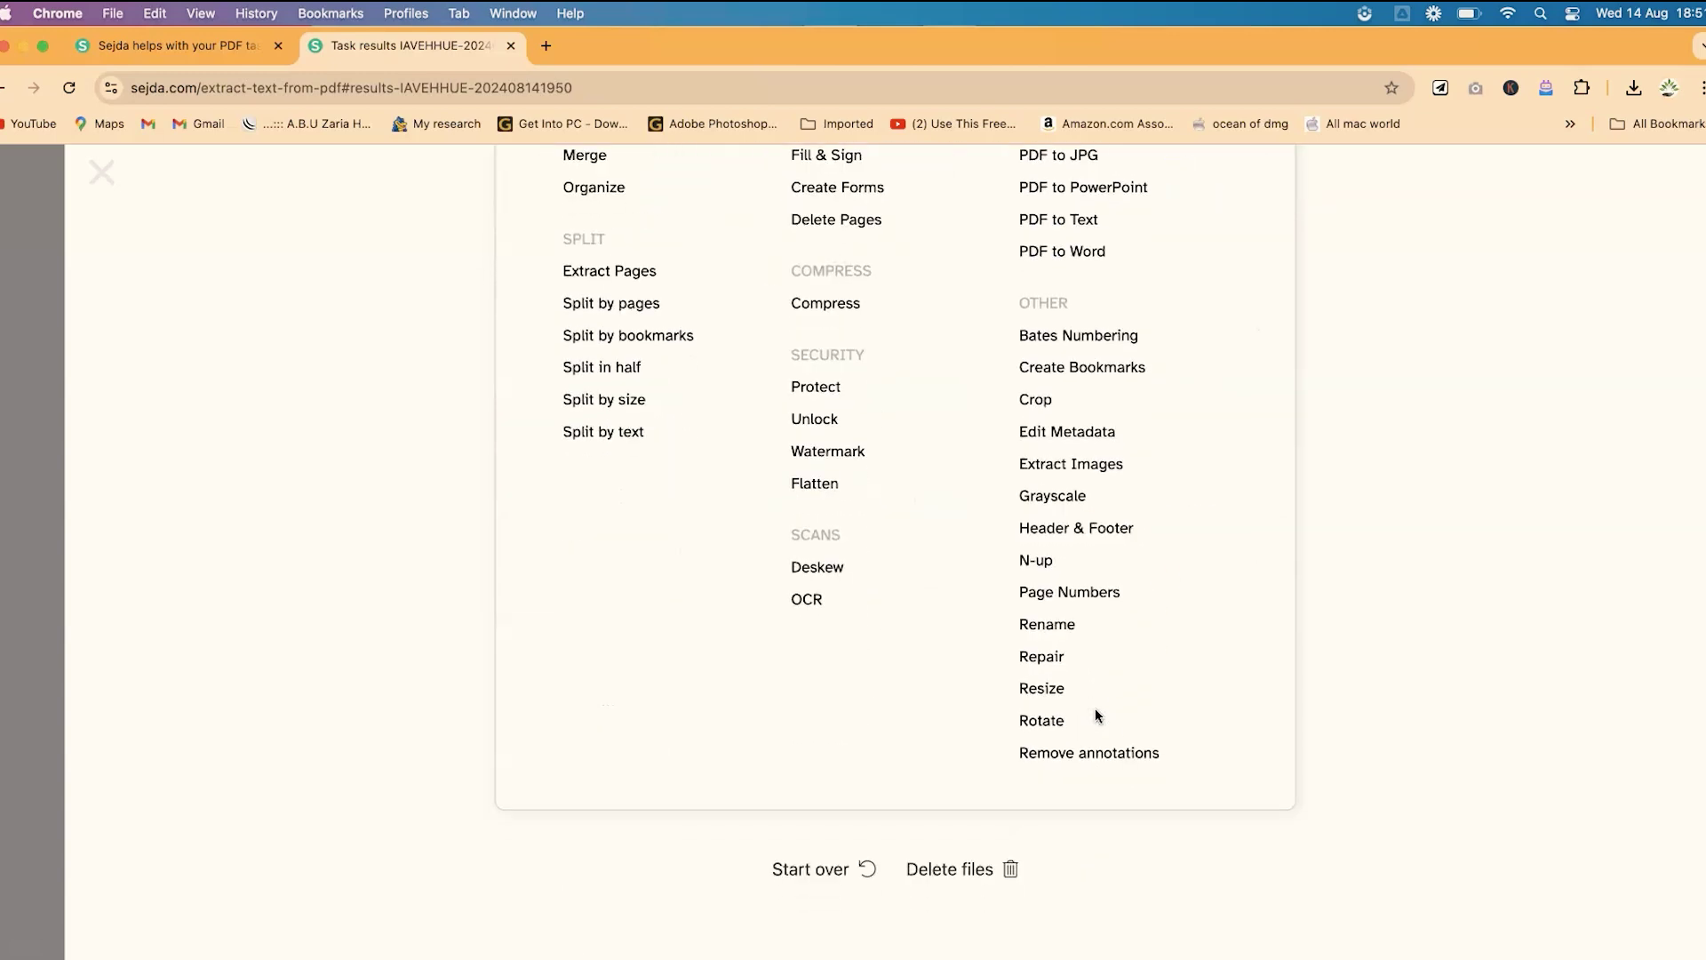
scroll(1095, 707, "down", 1)
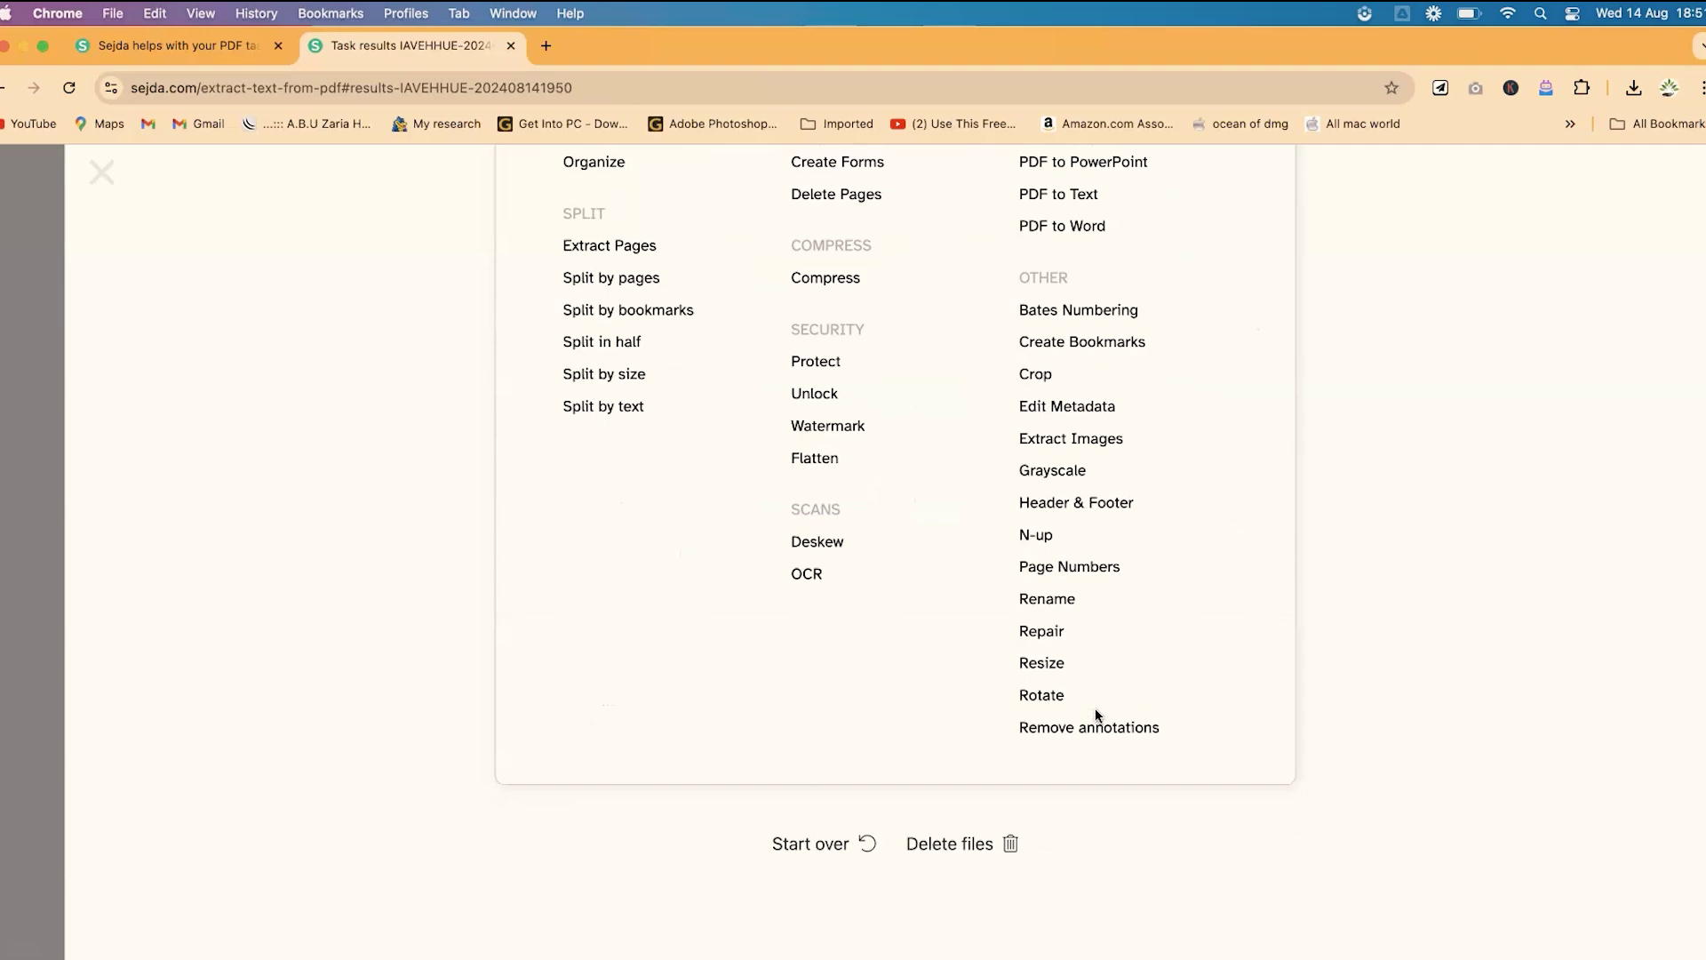
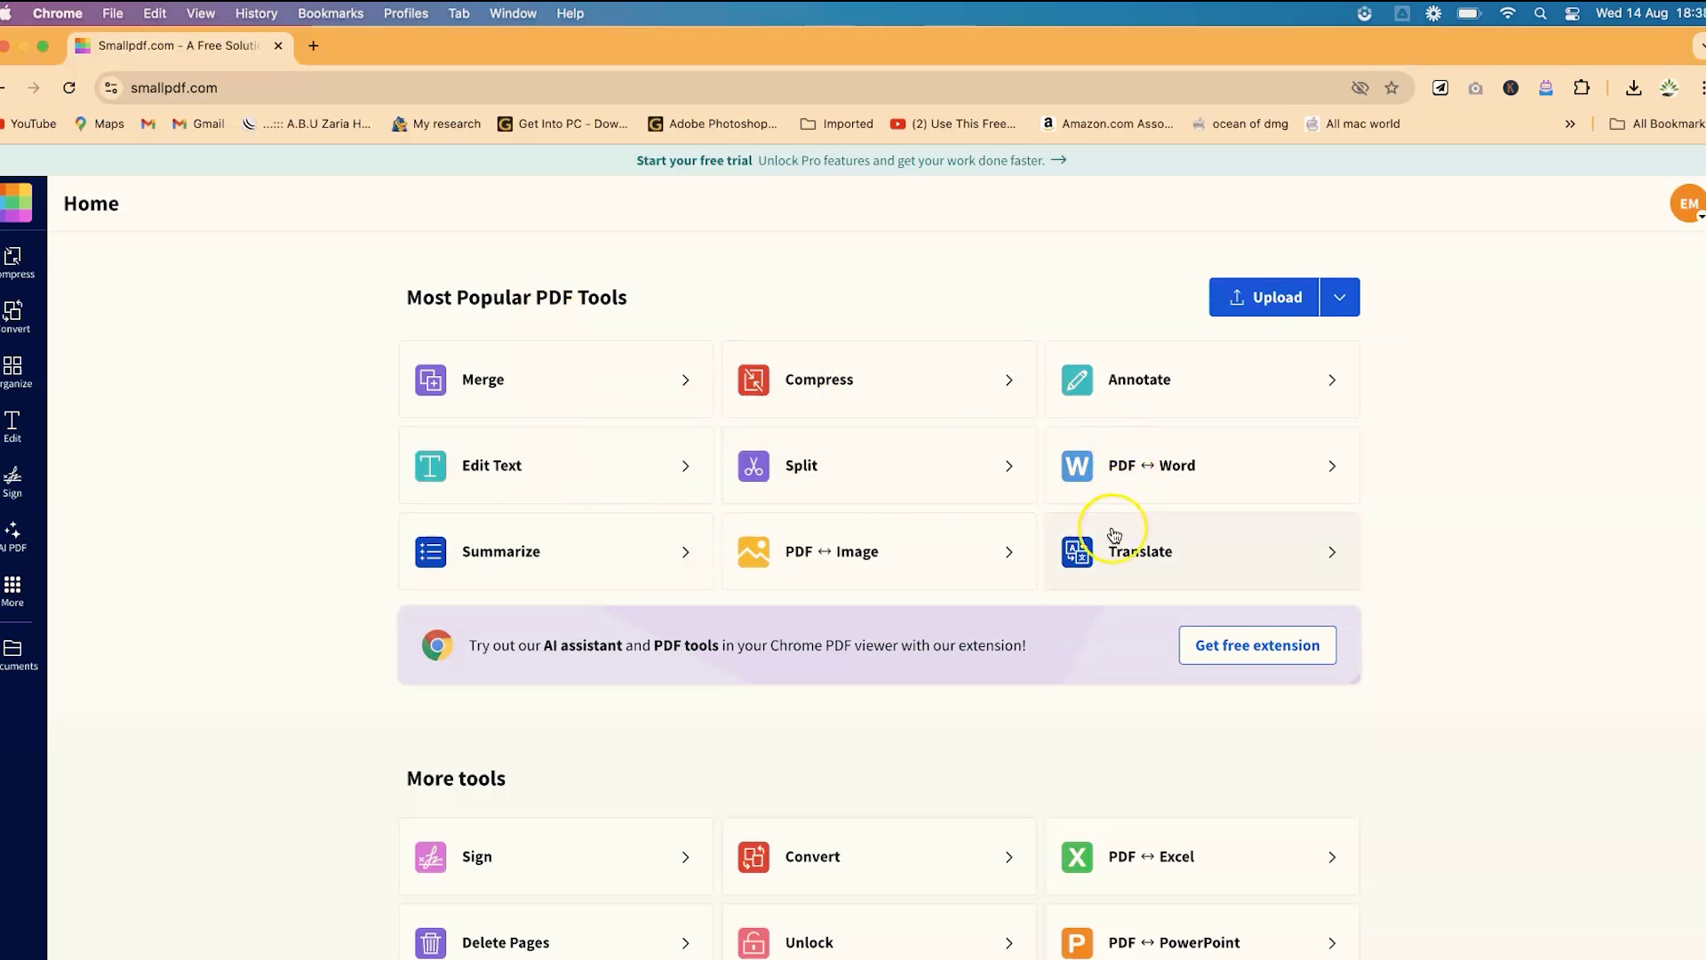
Look through the PDF tools on the Smallpdf homepage and open the Sign tool.
scroll(926, 665, "down", 5)
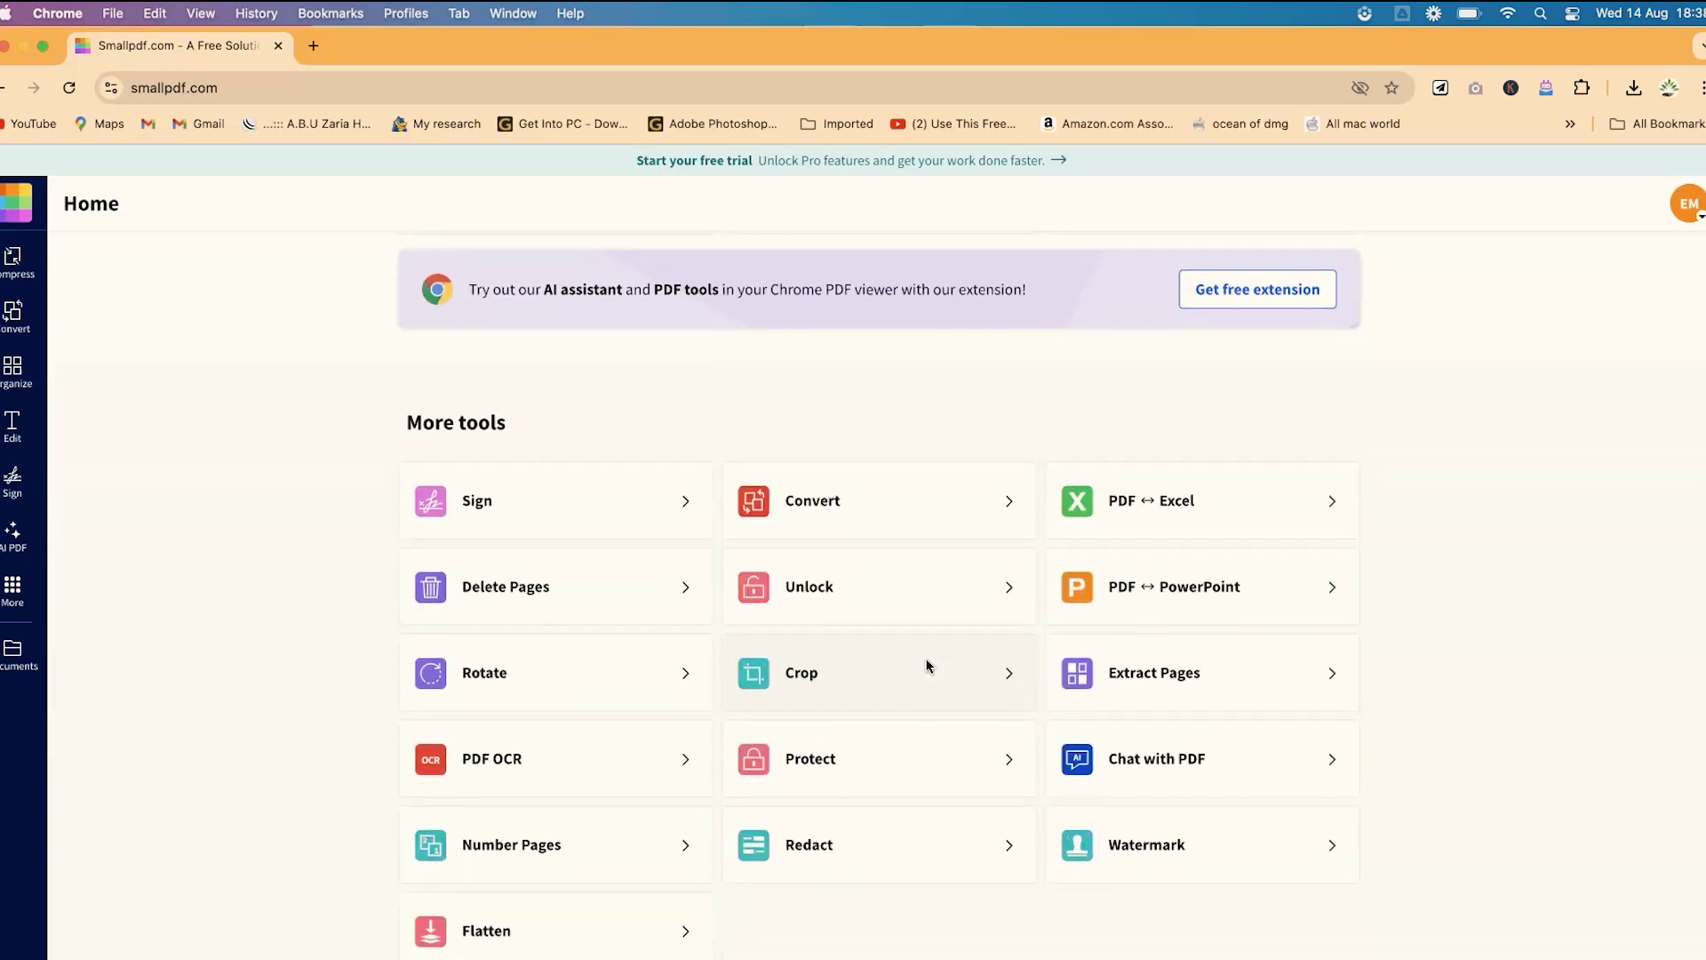
left_click(631, 517)
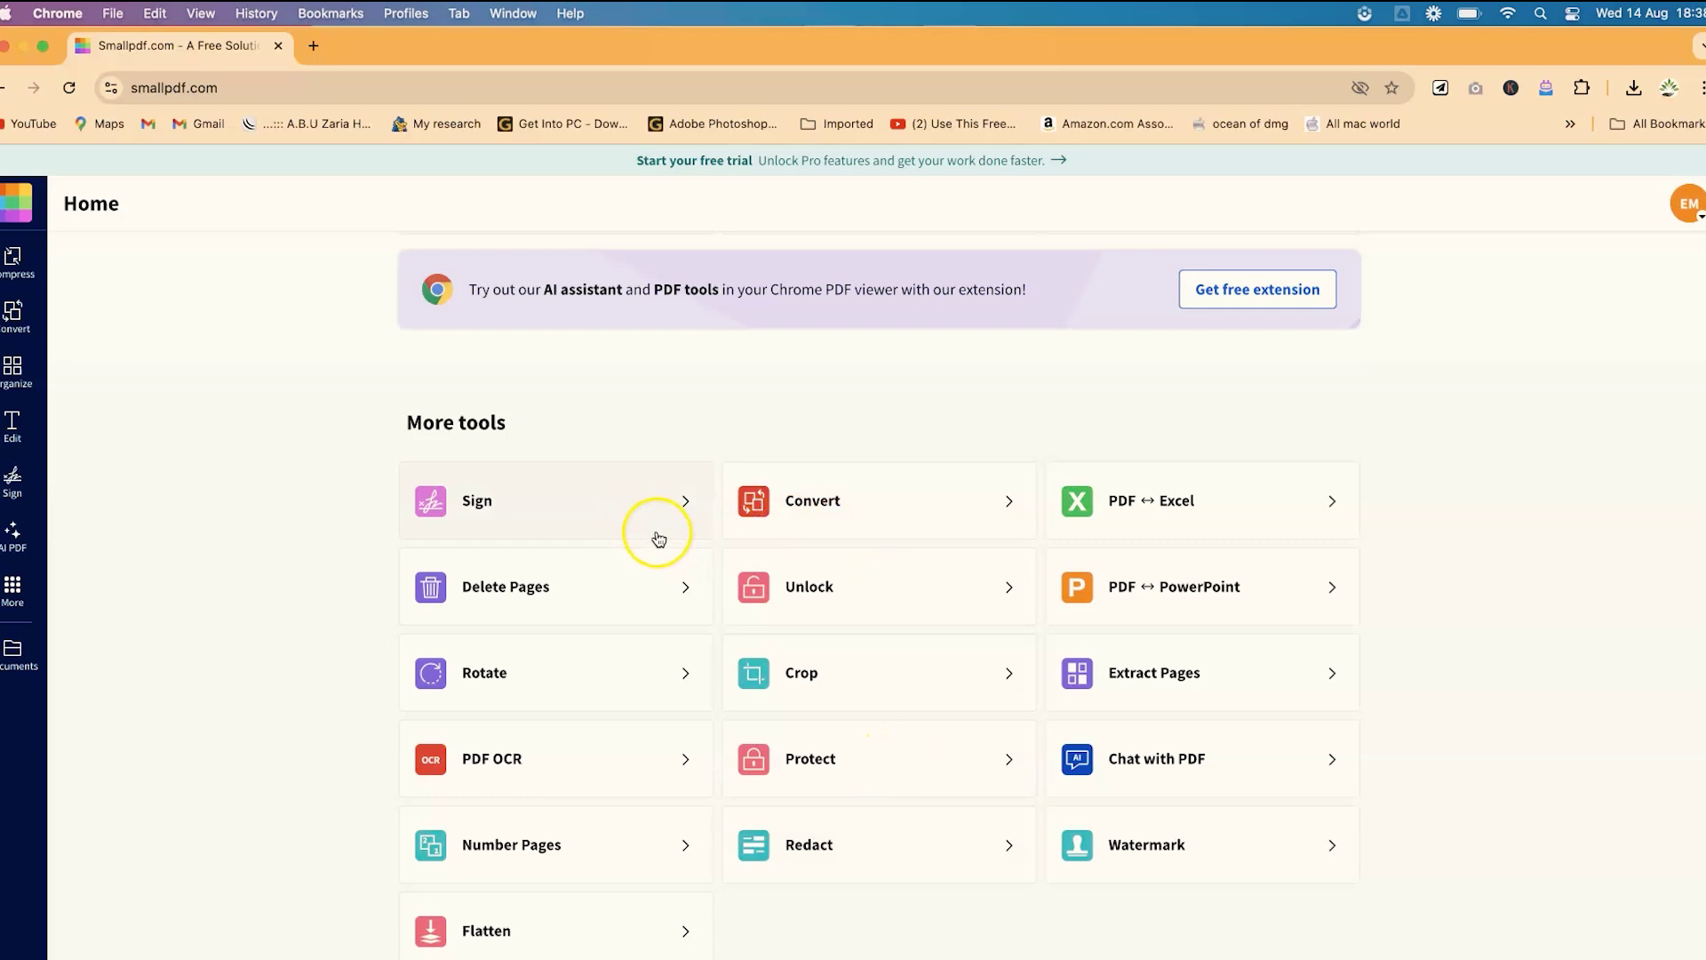
left_click(566, 509)
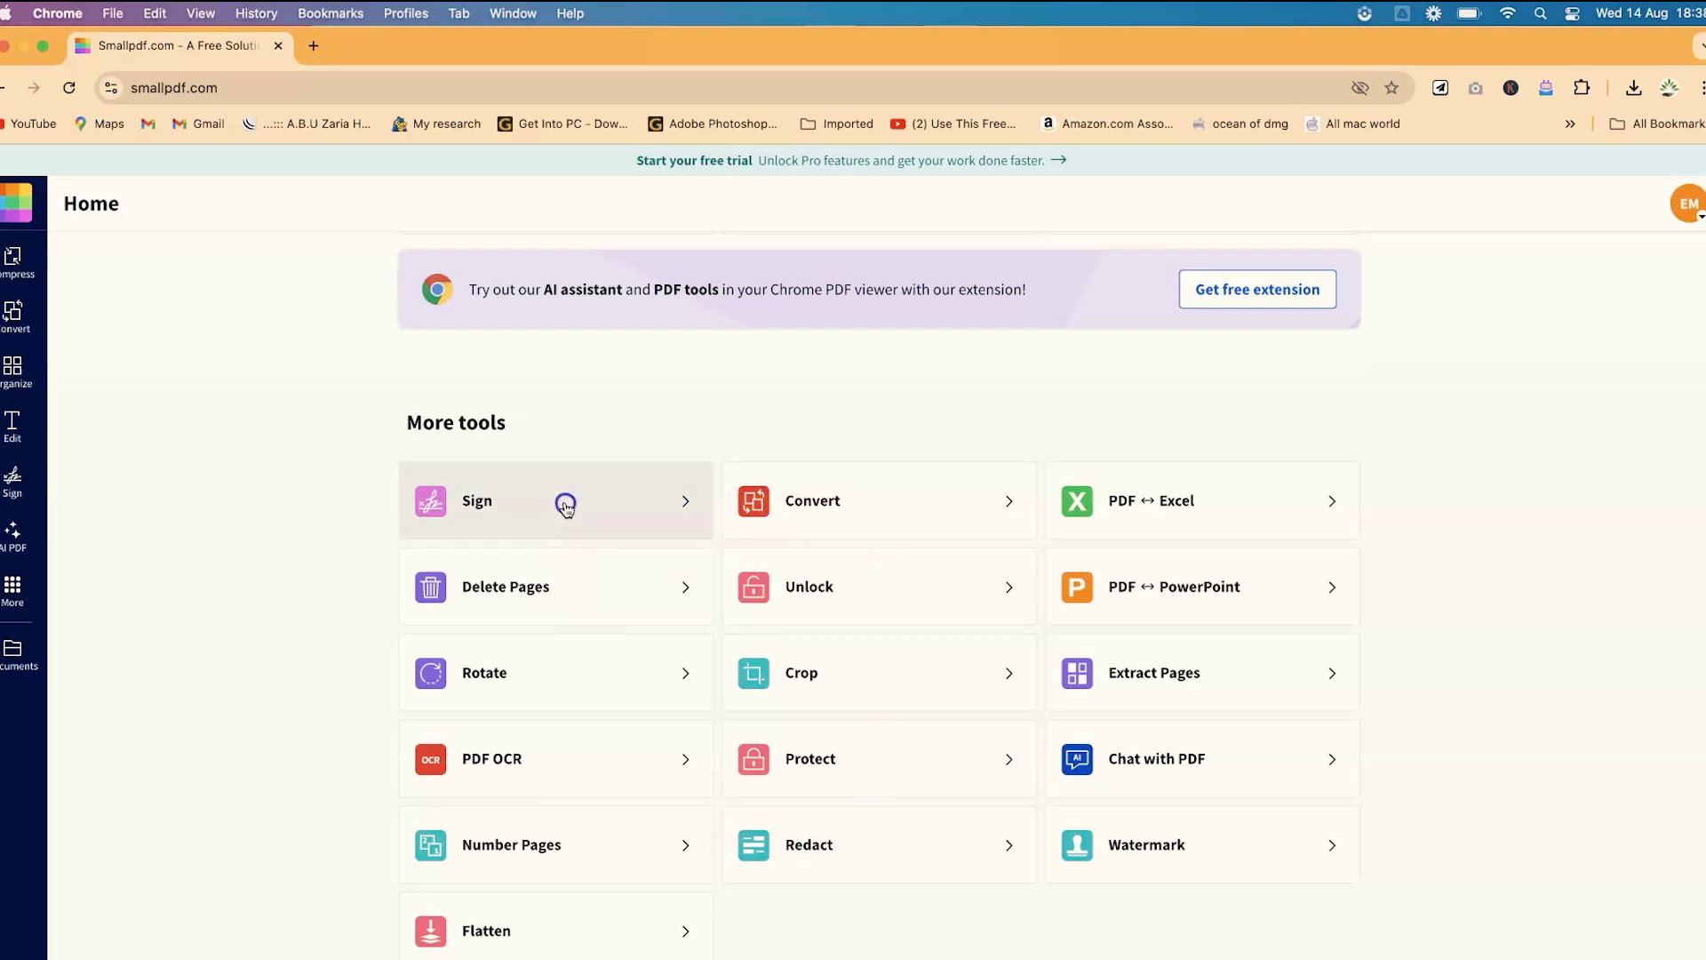
Upload sample pdf 2.pdf from the Resources folder for signing.
left_click(804, 617)
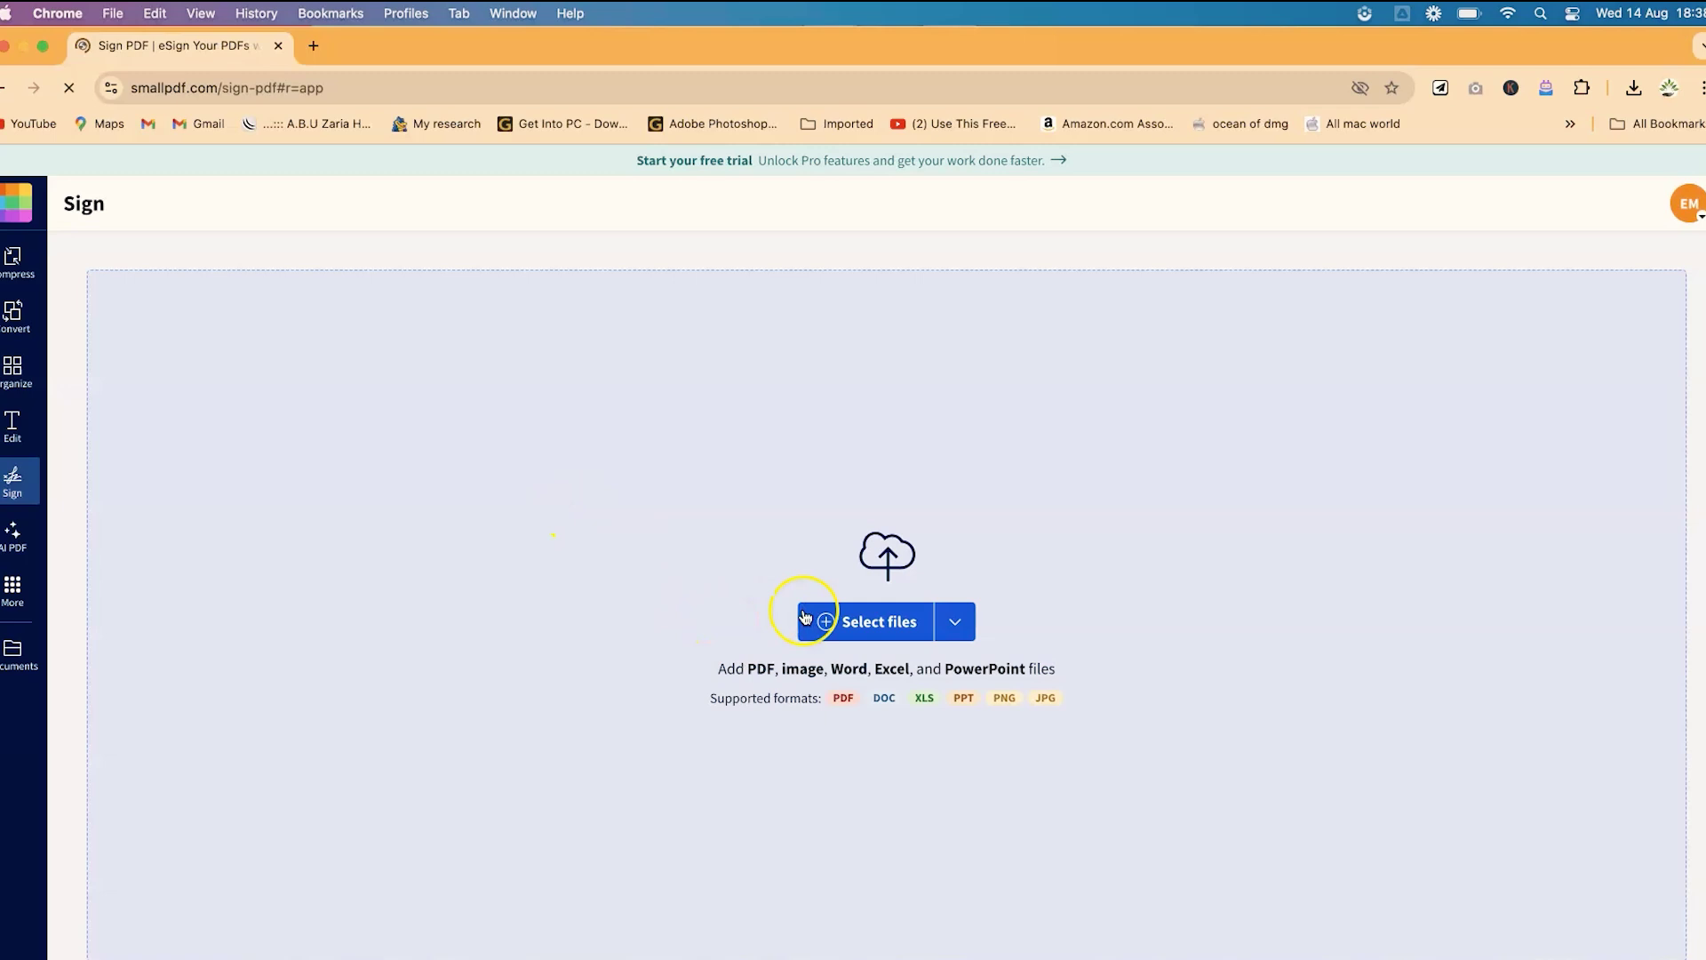
left_click(861, 623)
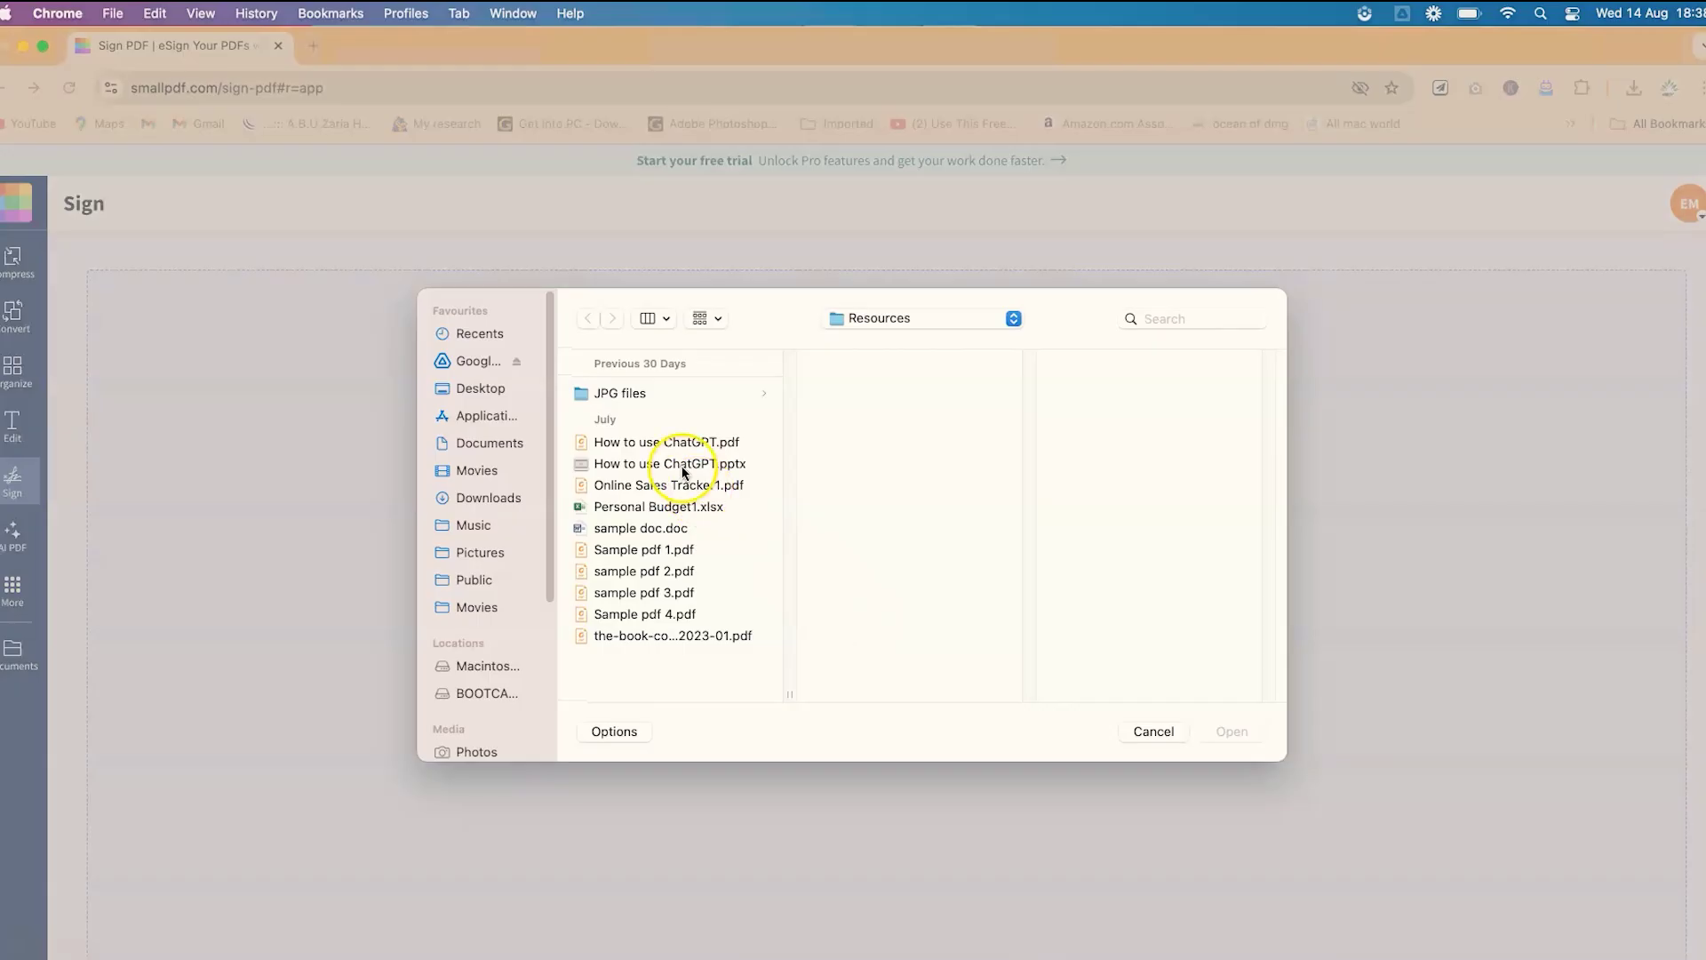
left_click(653, 553)
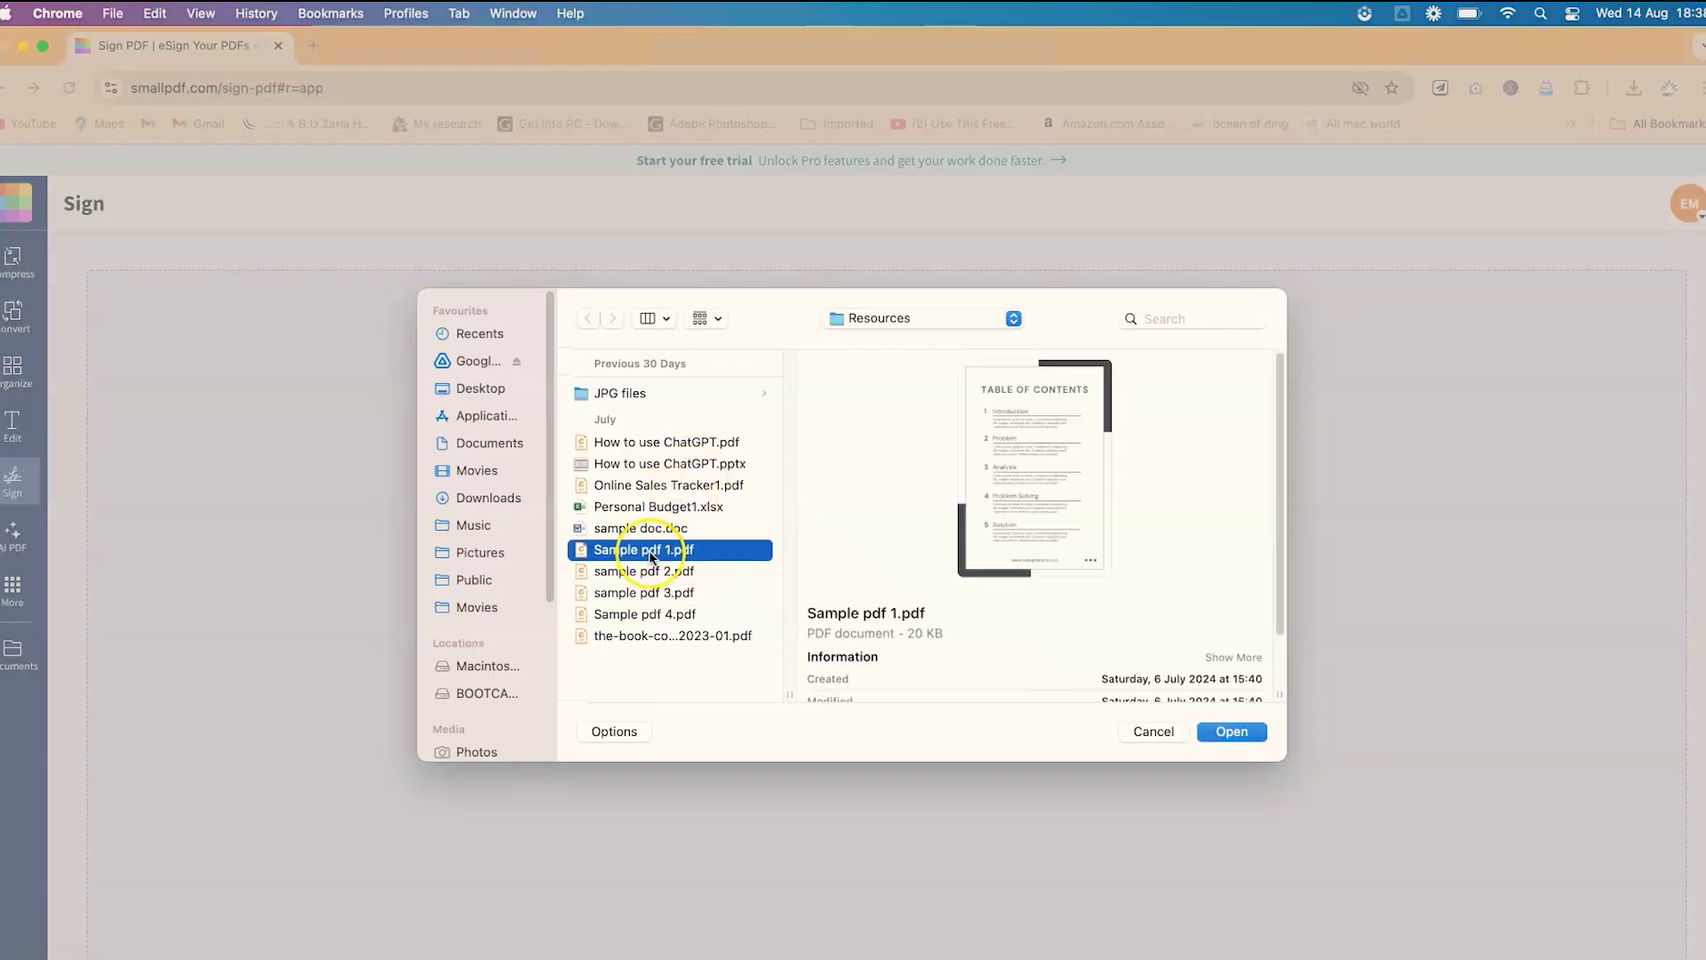
left_click(655, 571)
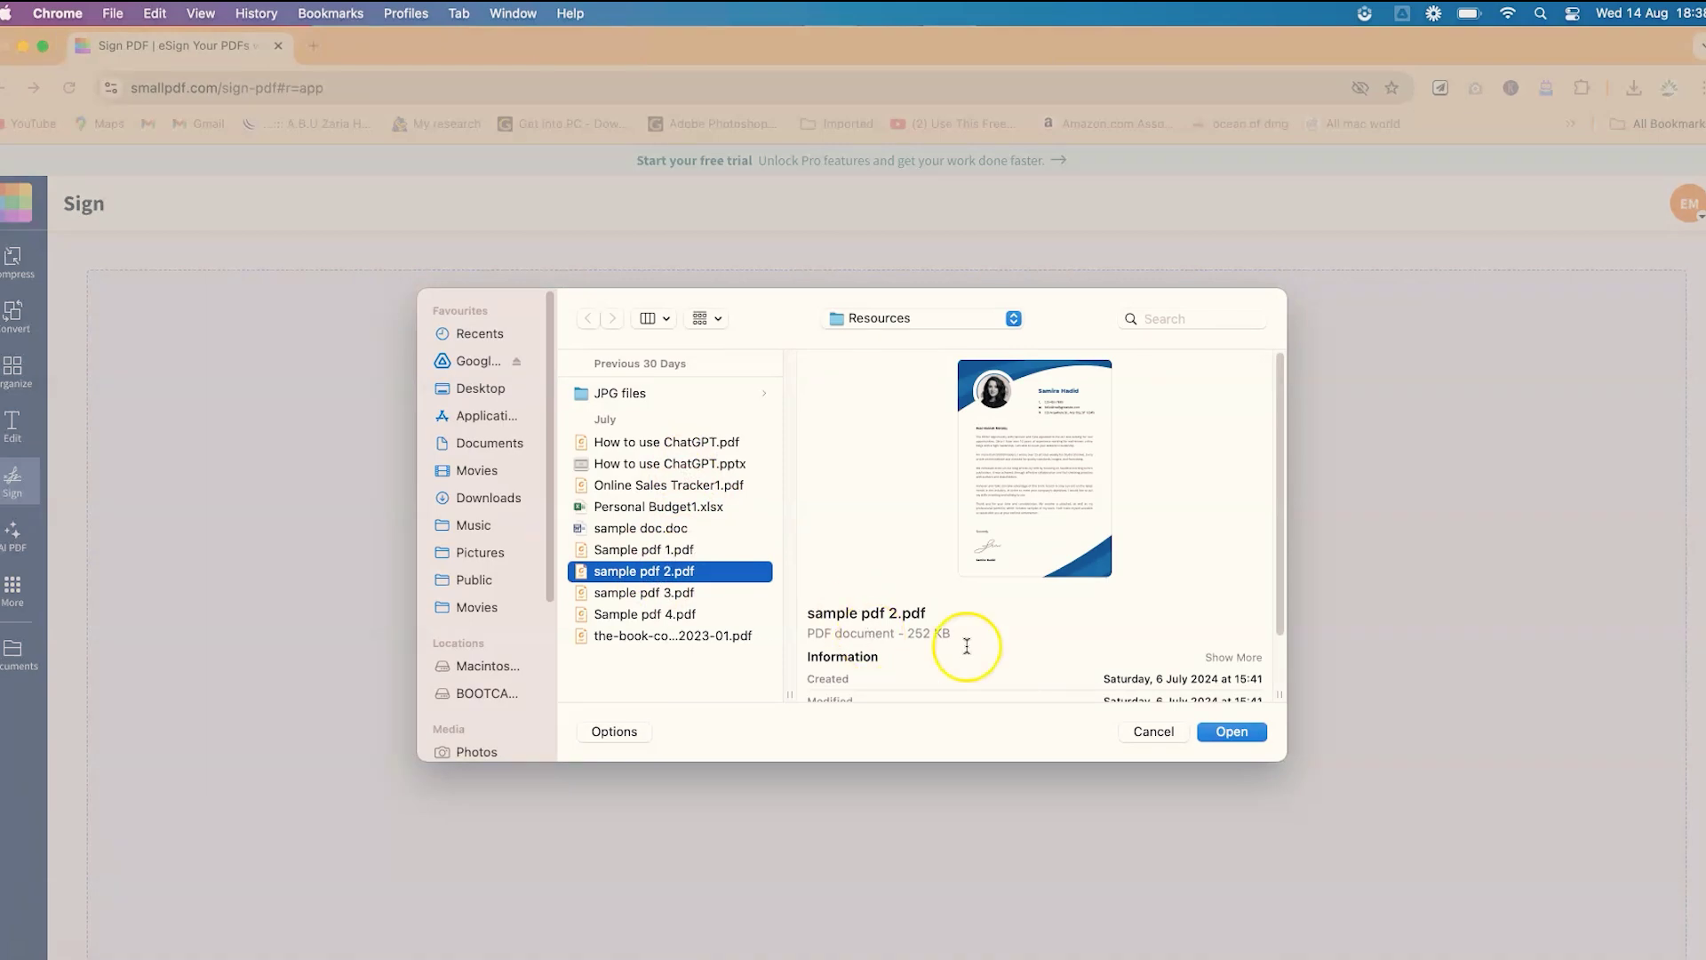
left_click(1245, 734)
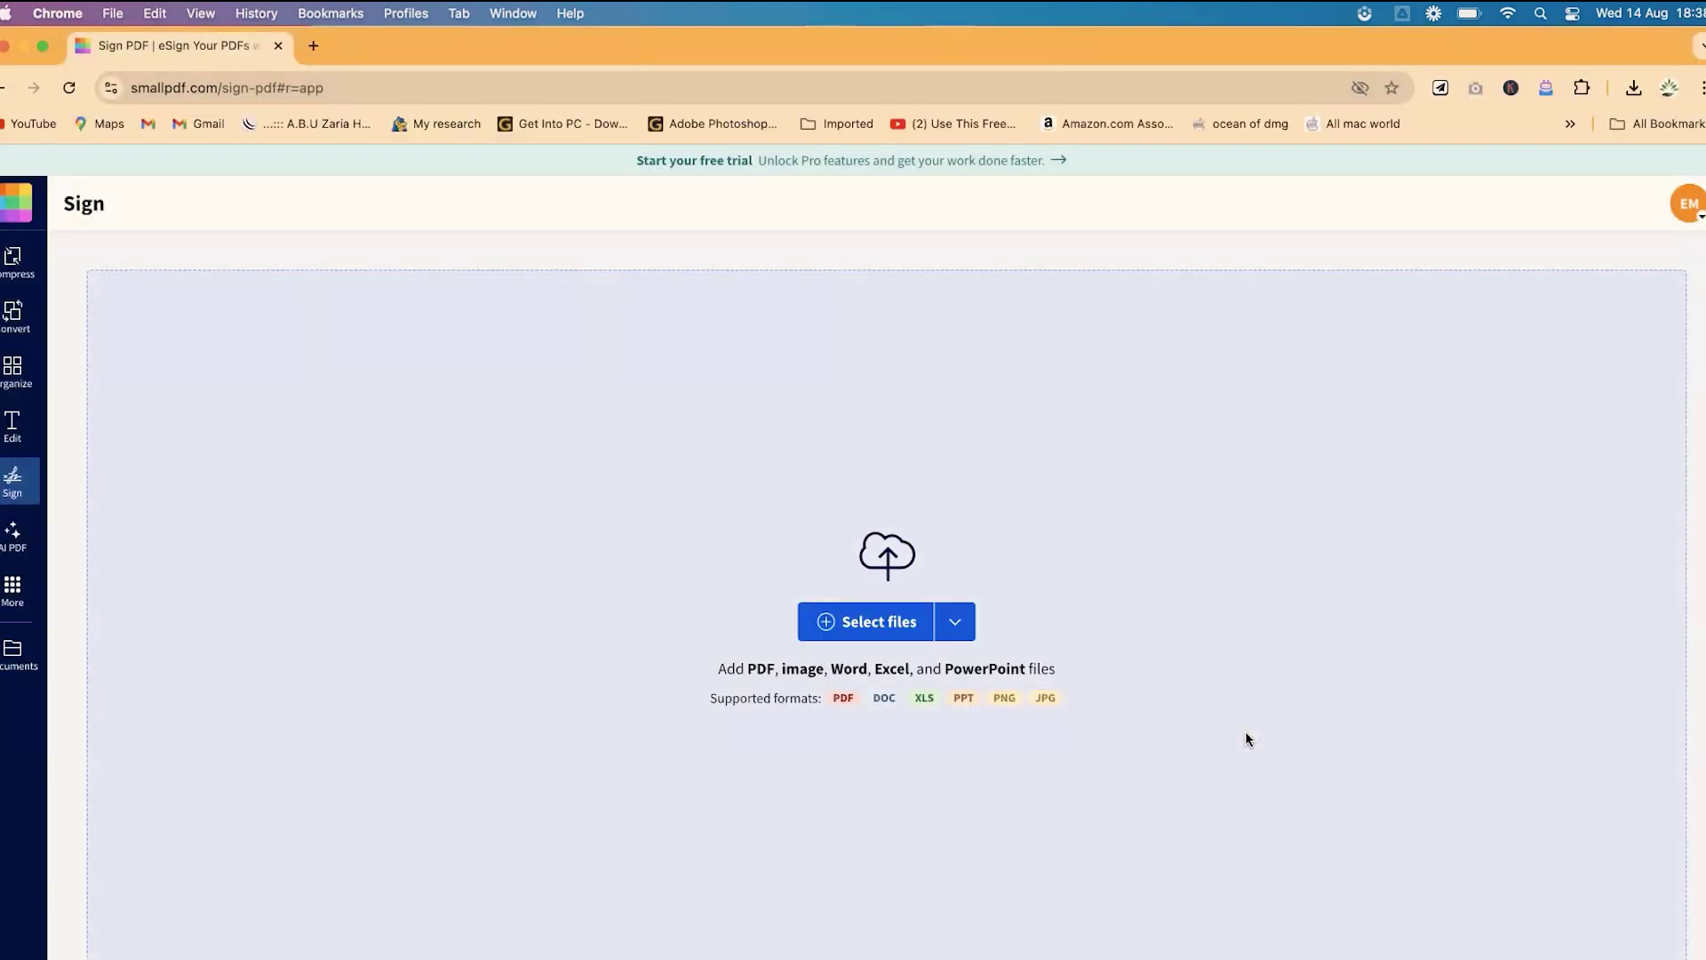
Create a hand-drawn signature in blue for the document.
scroll(1040, 629, "down", 10)
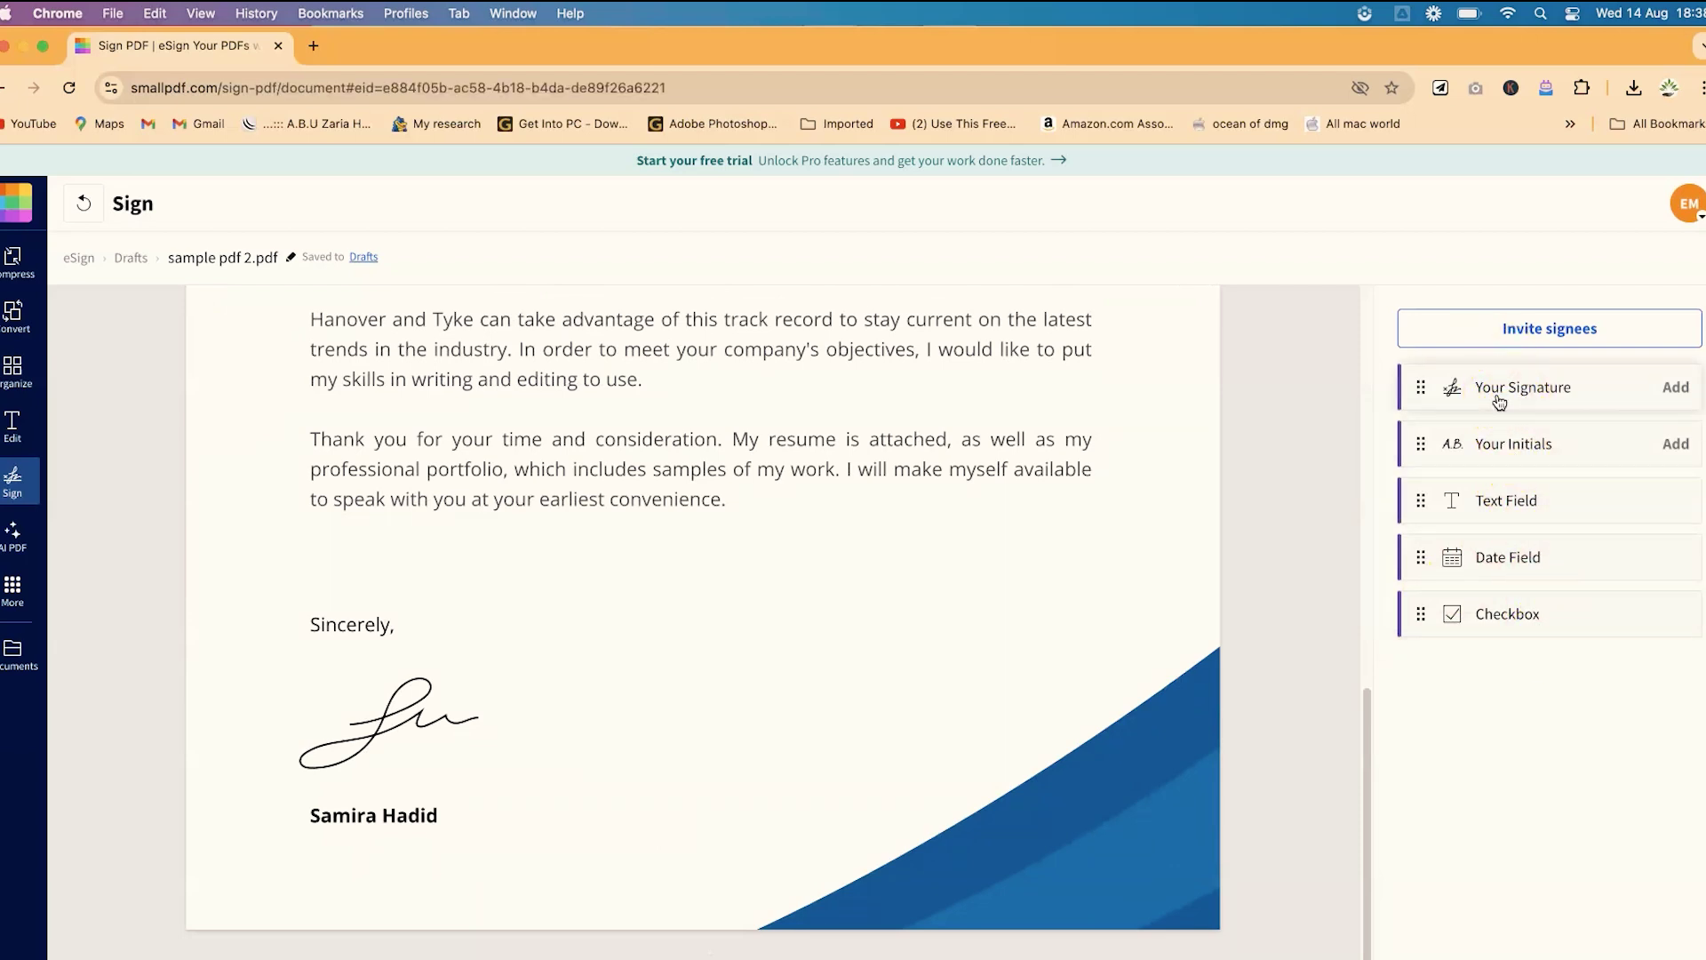
left_click(1517, 449)
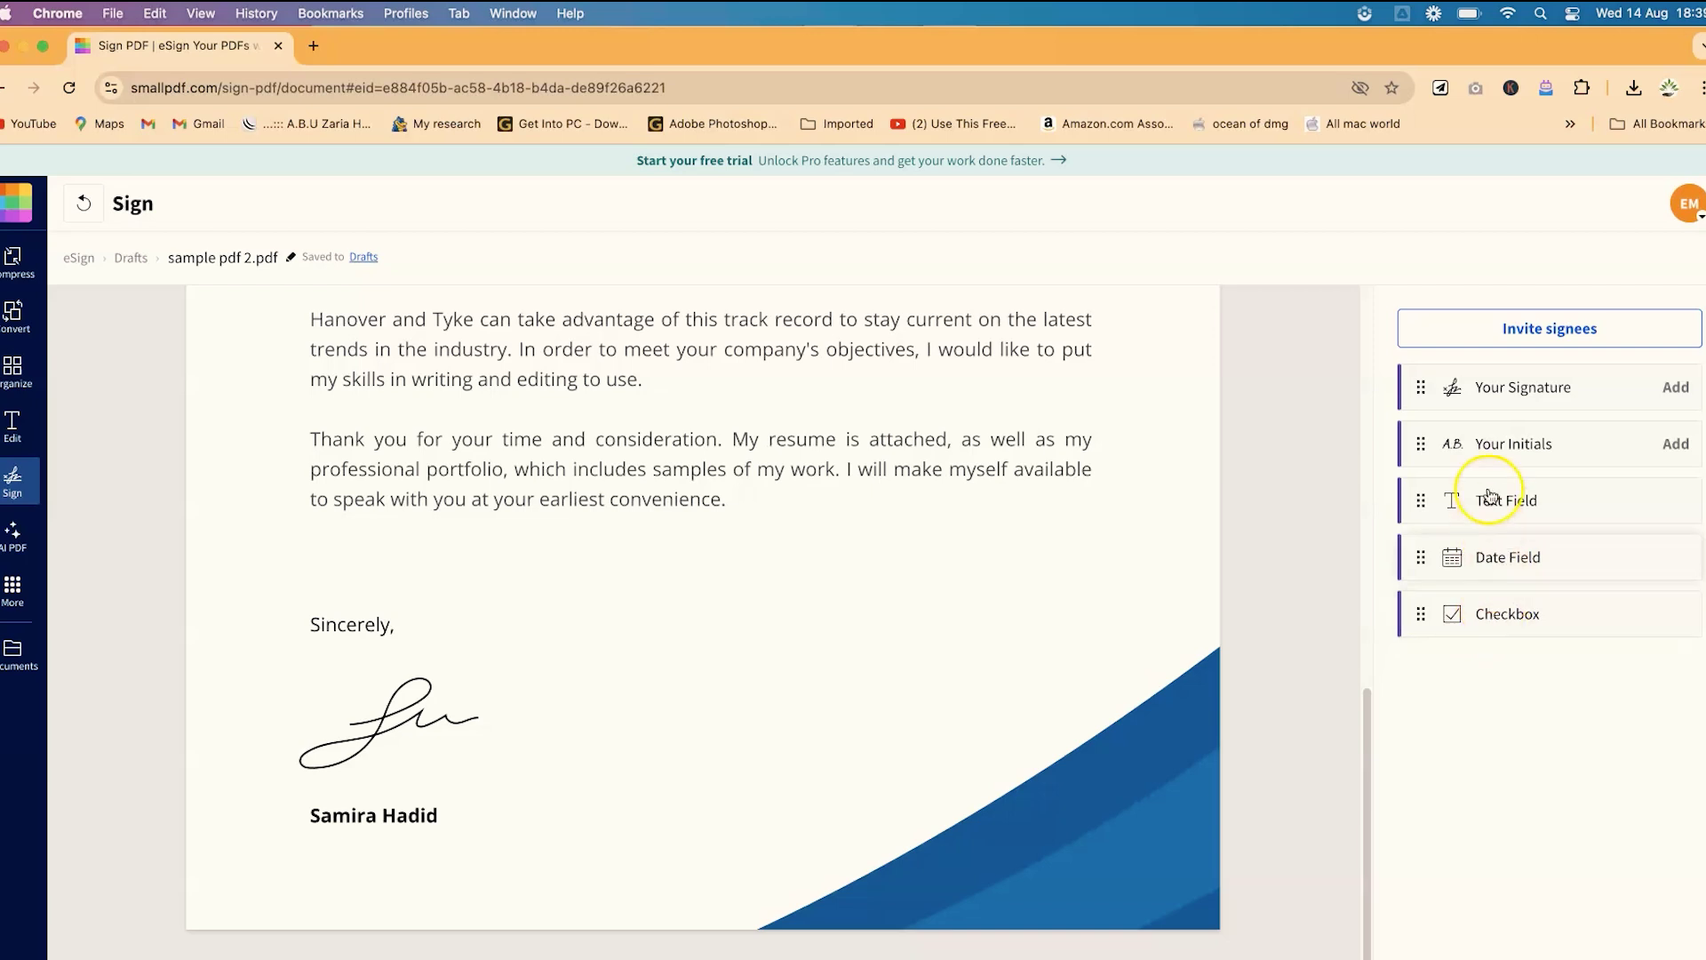
left_click(1508, 399)
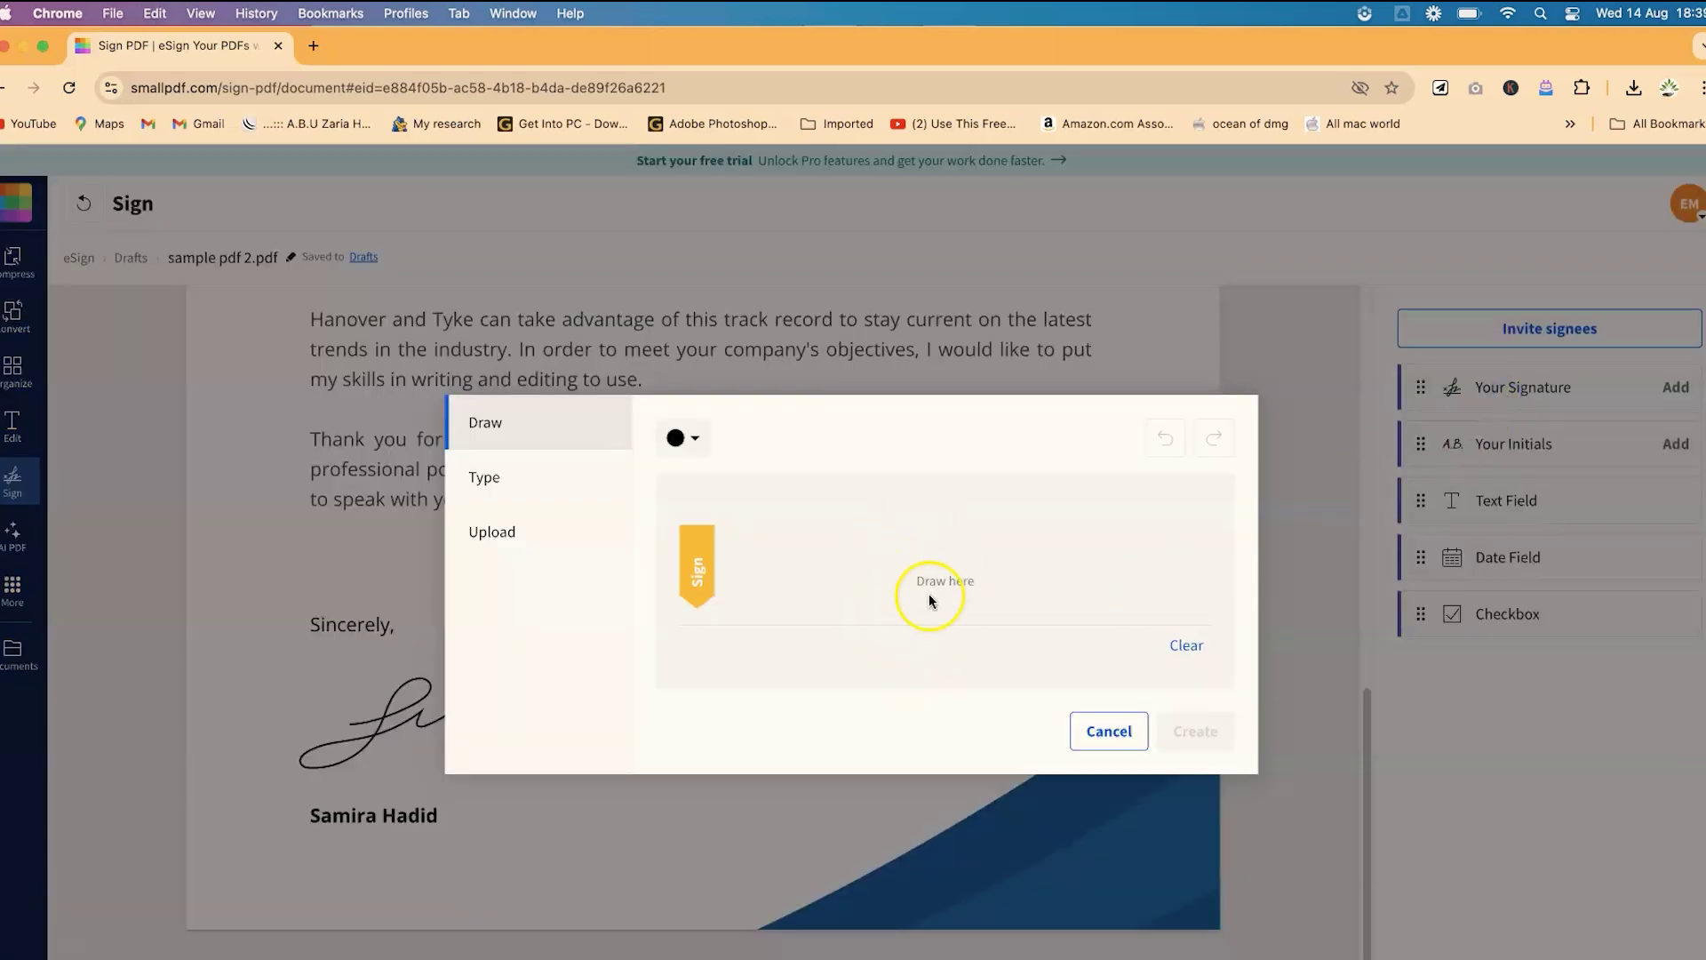
left_click(682, 444)
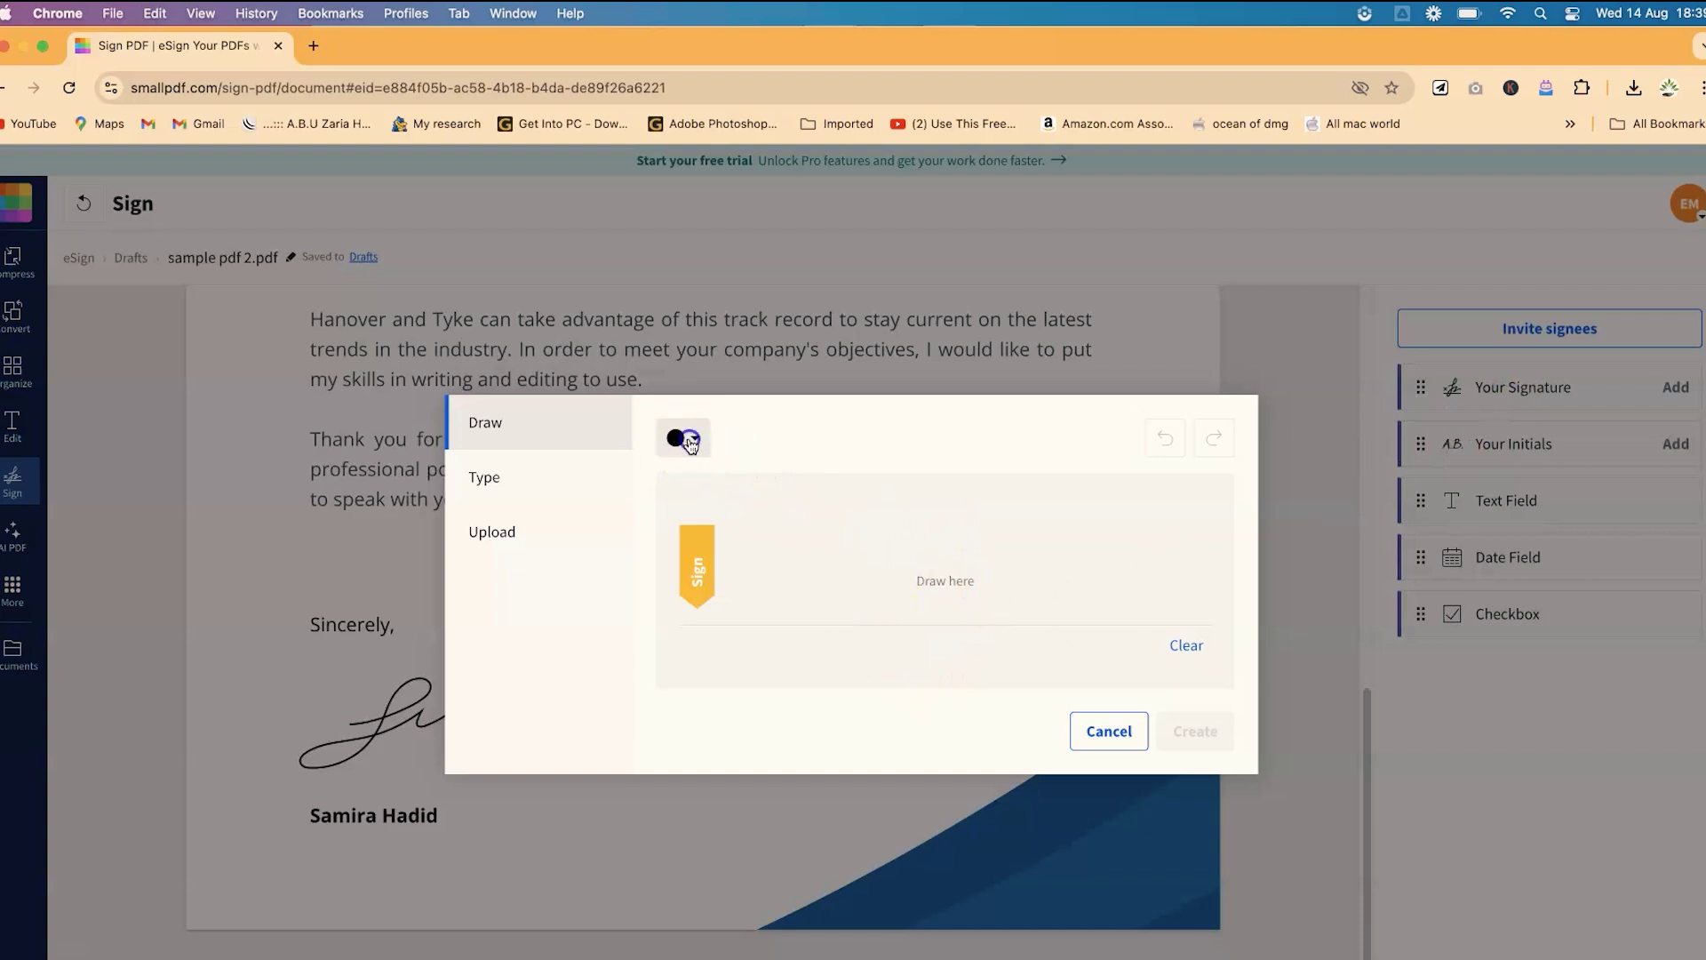
left_click(731, 485)
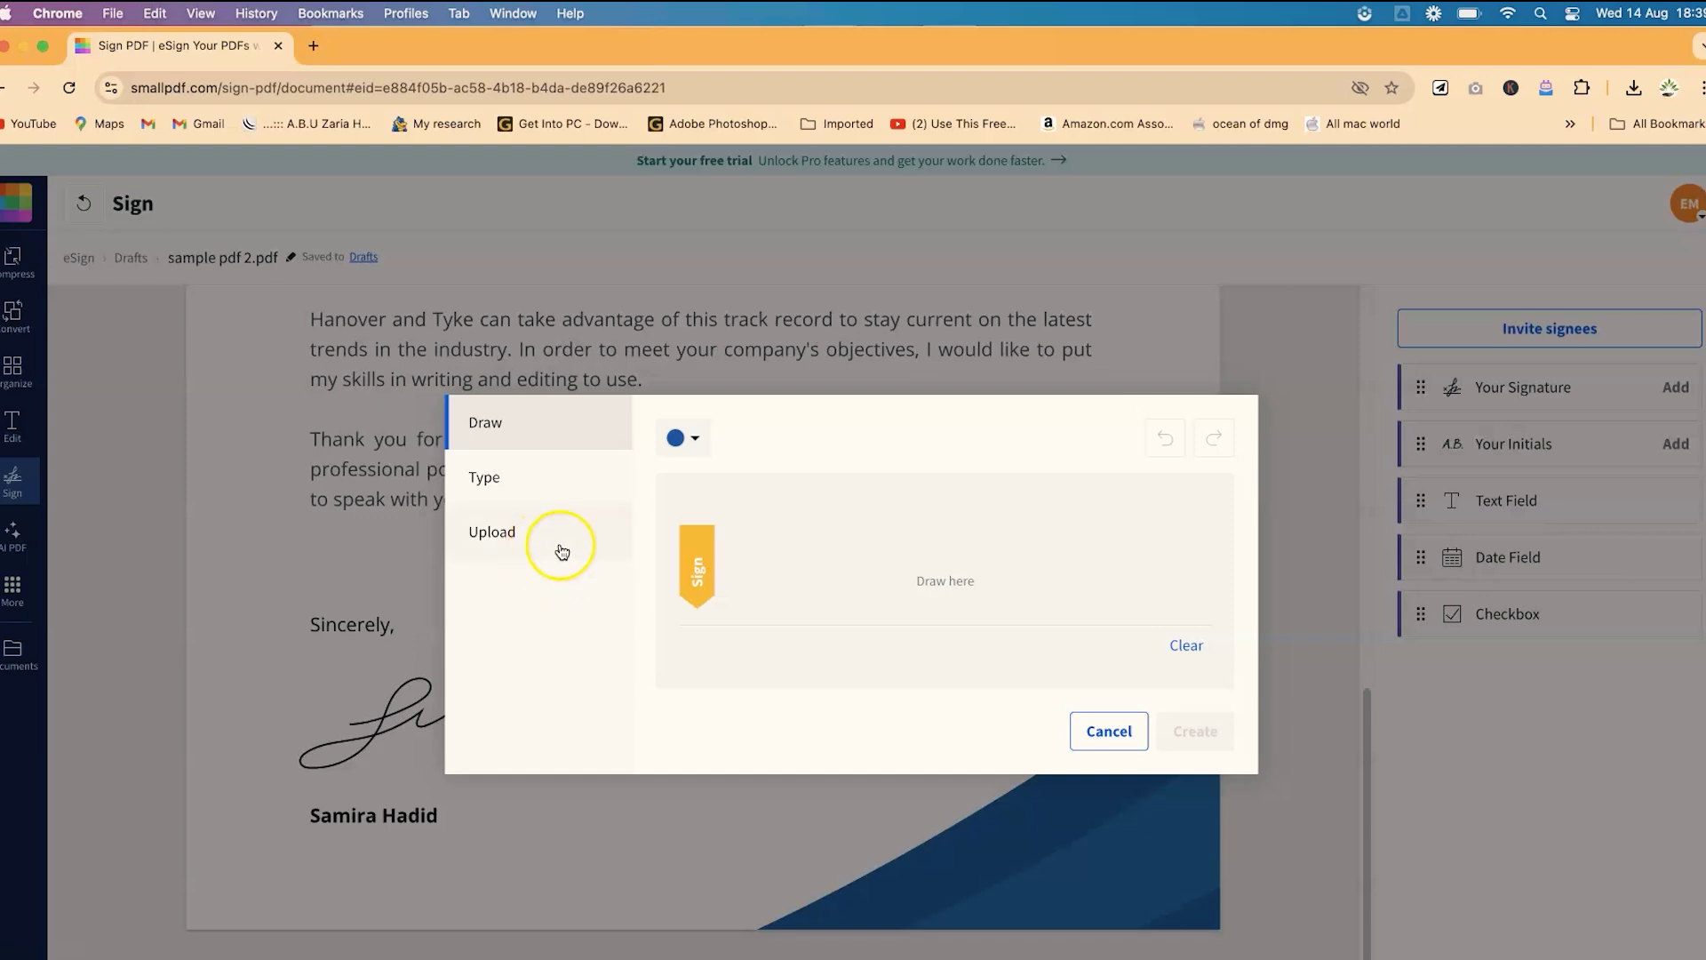
left_click_drag(995, 582, 1022, 609)
left_click(1187, 728)
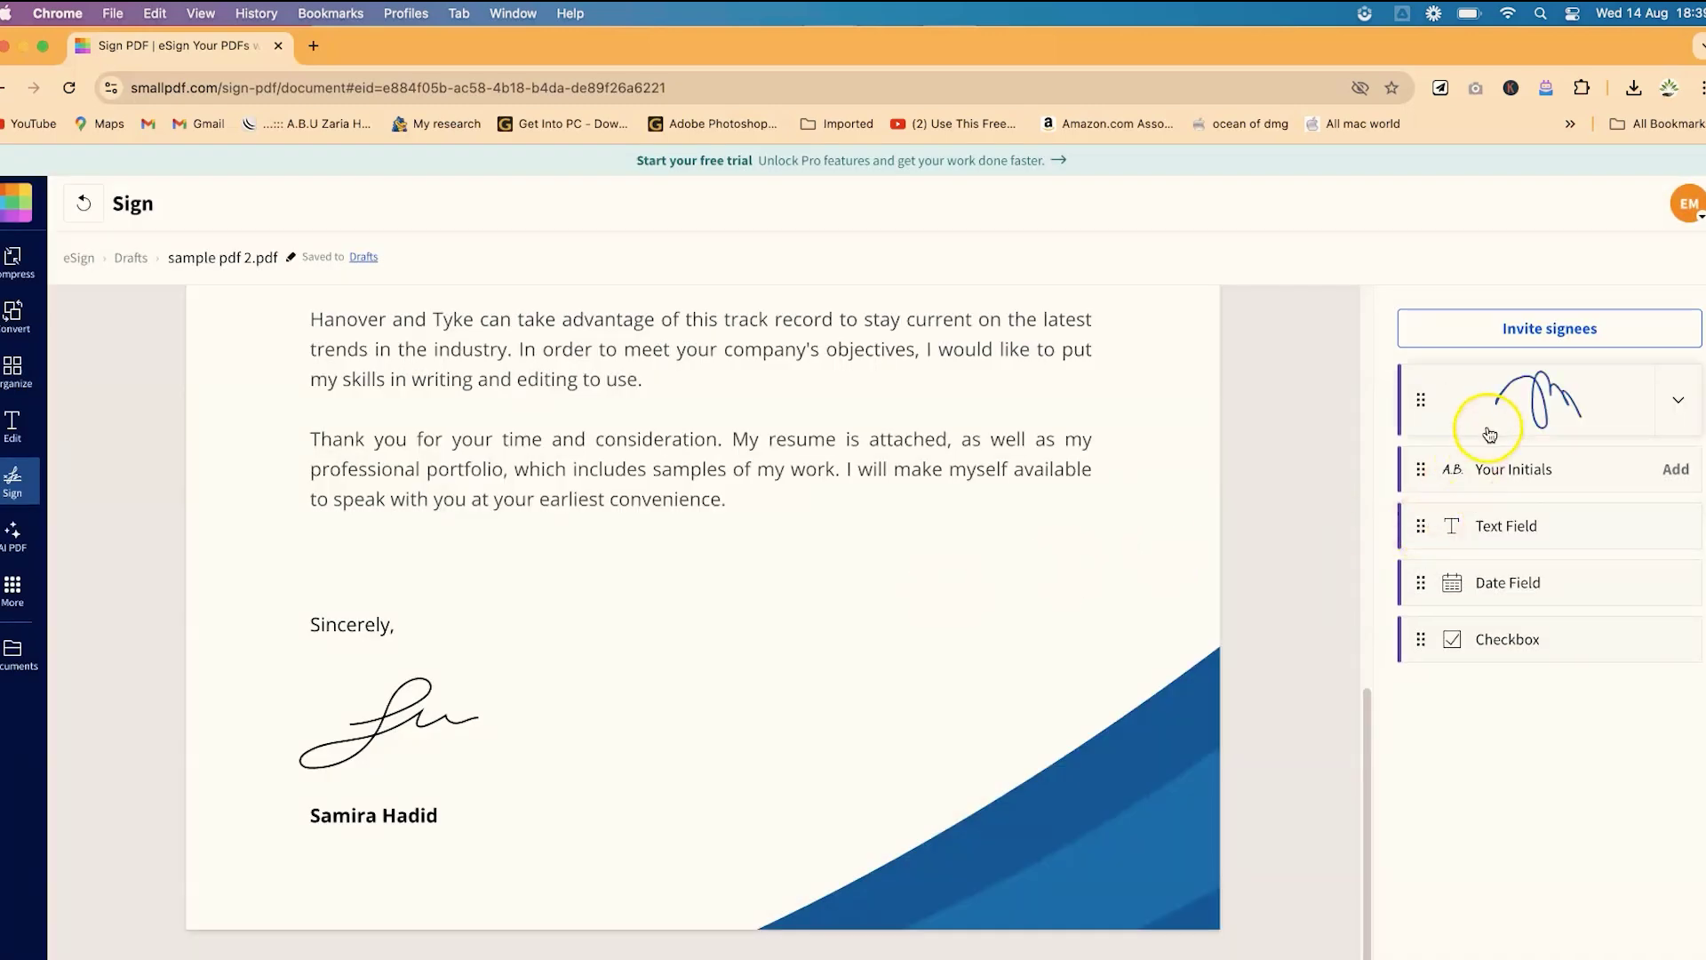
Place the blue signature at the end of the letter, across from the existing signature, and finish signing.
left_click(1530, 408)
mouse_move(618, 569)
left_mouse_down()
mouse_move(713, 646)
mouse_move(903, 739)
mouse_move(938, 712)
left_mouse_up()
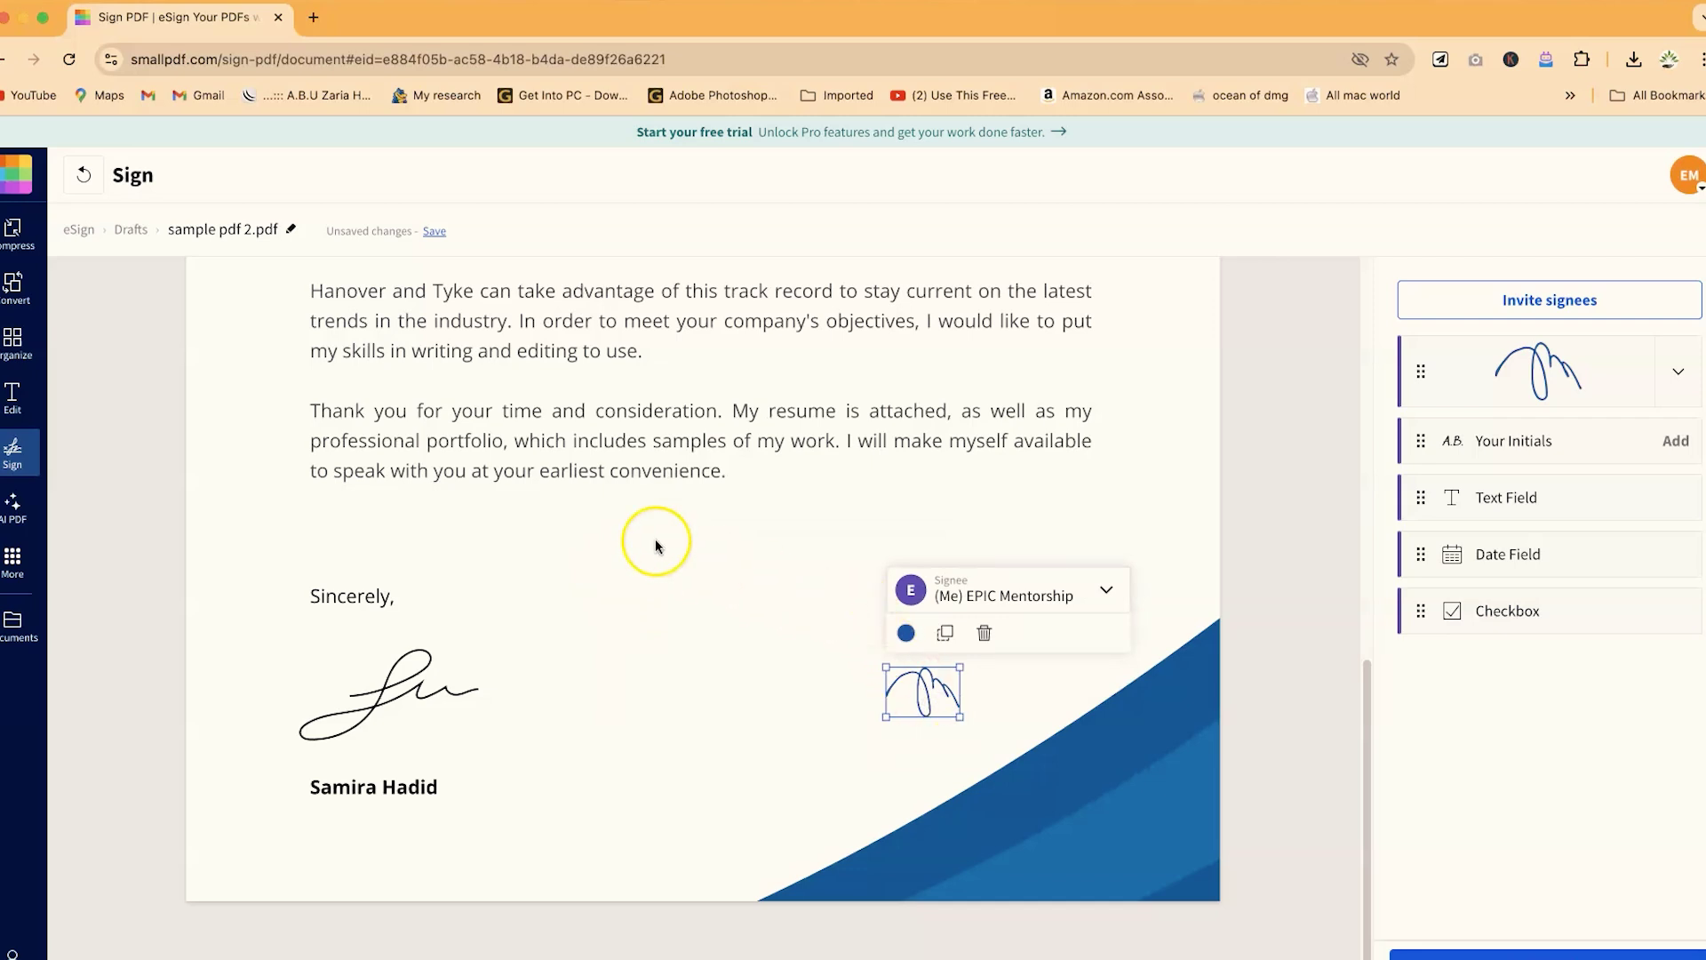
left_click(665, 610)
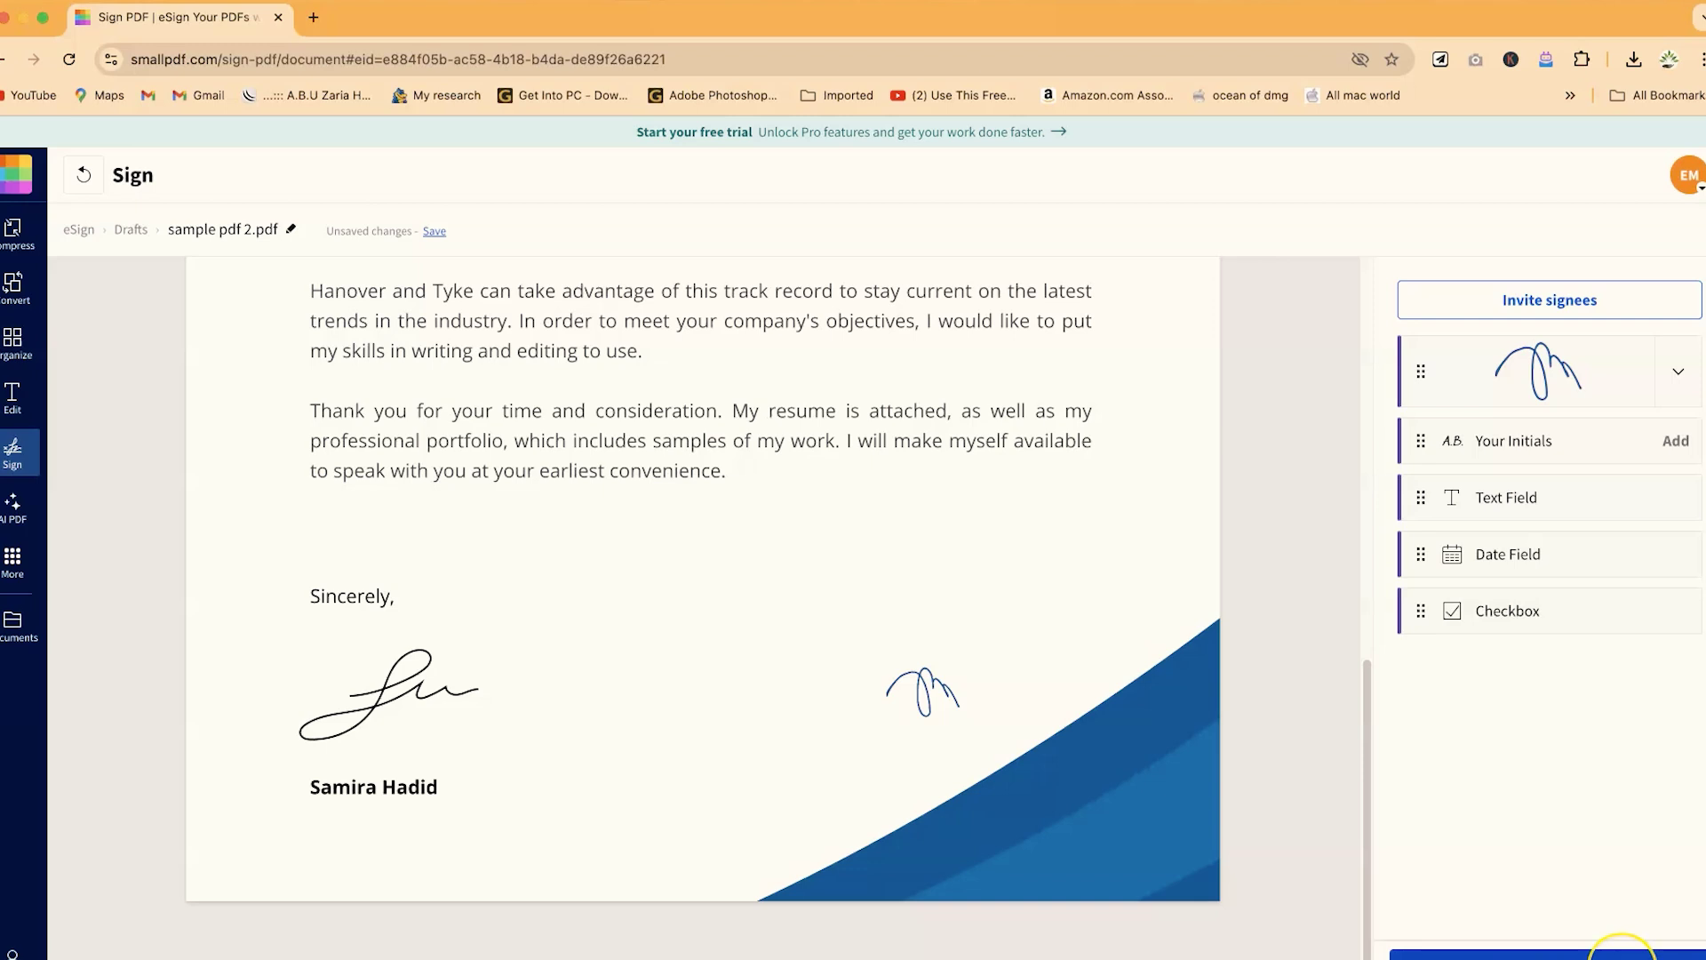
left_click(1621, 951)
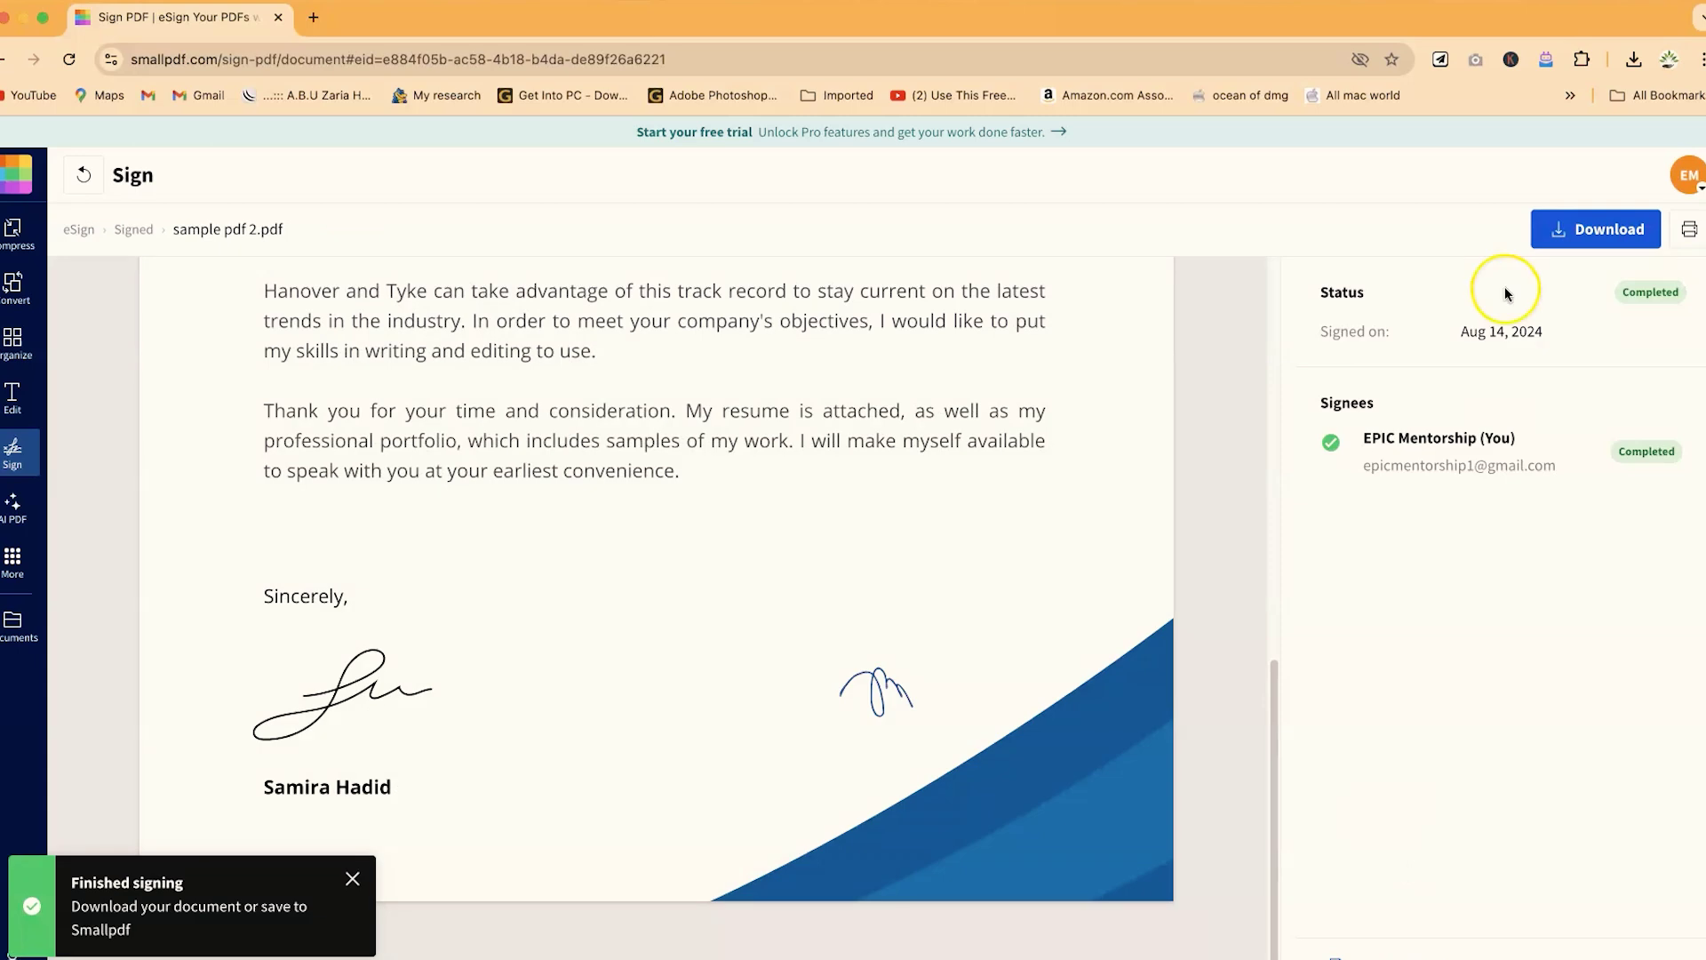
Download the signed sample pdf 2.pdf and open it in the browser to check the signature.
left_click(1608, 232)
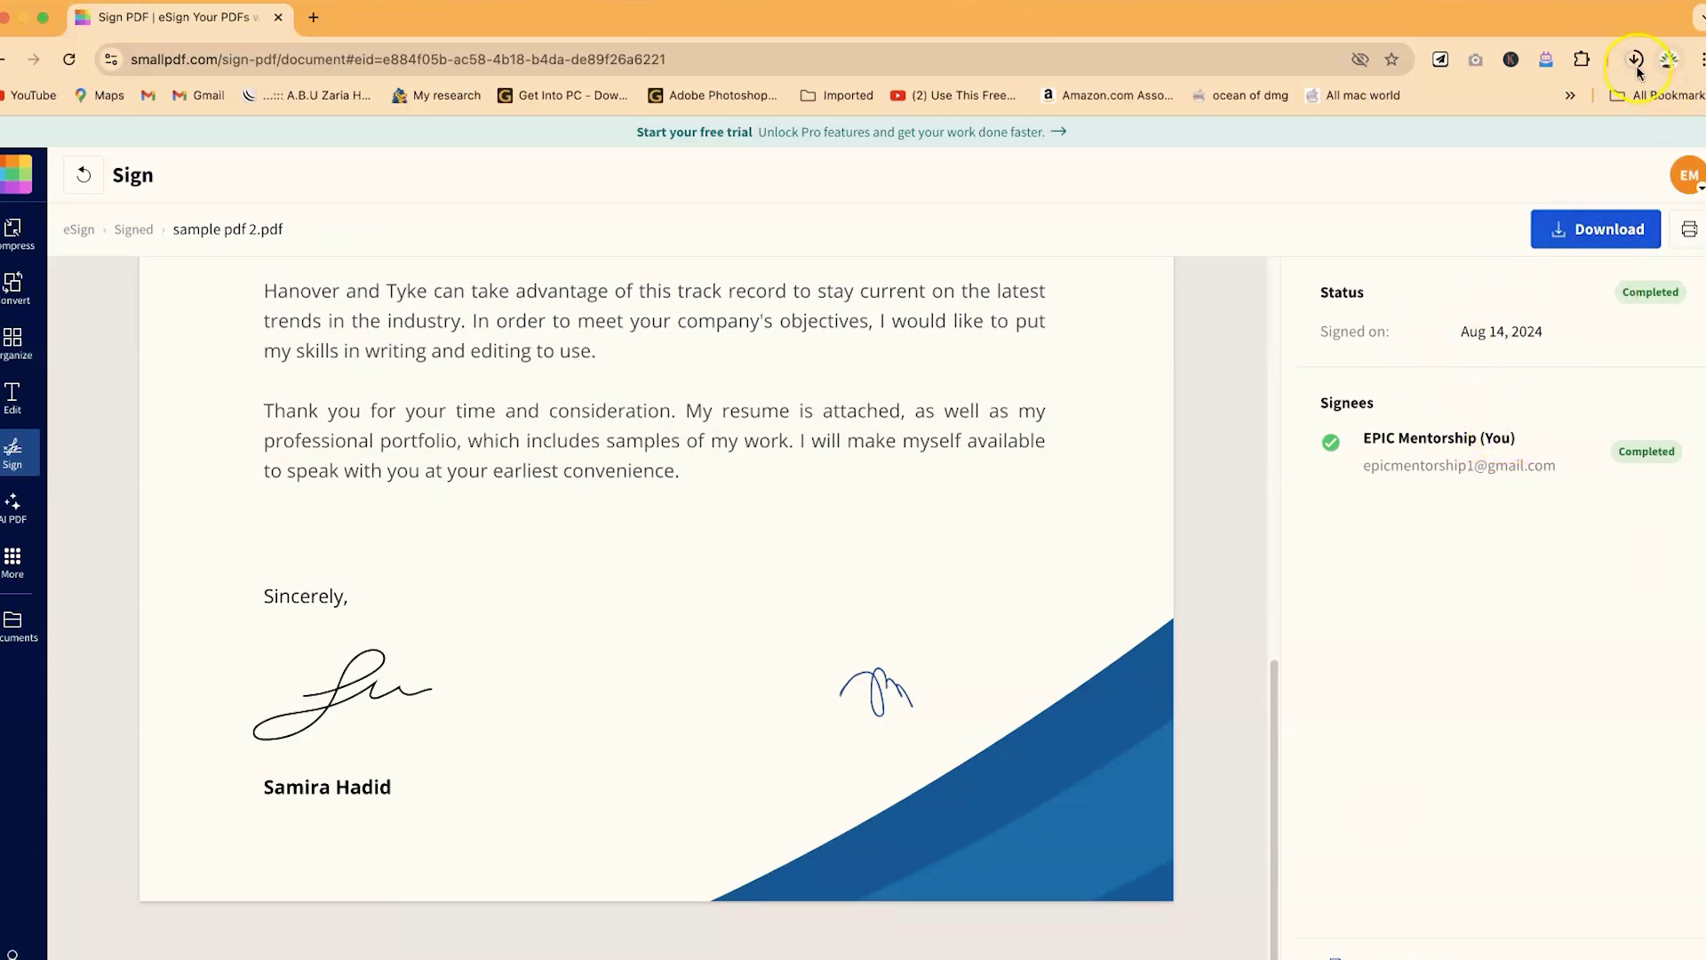
left_click(1633, 62)
left_click(1635, 67)
left_click(1543, 197)
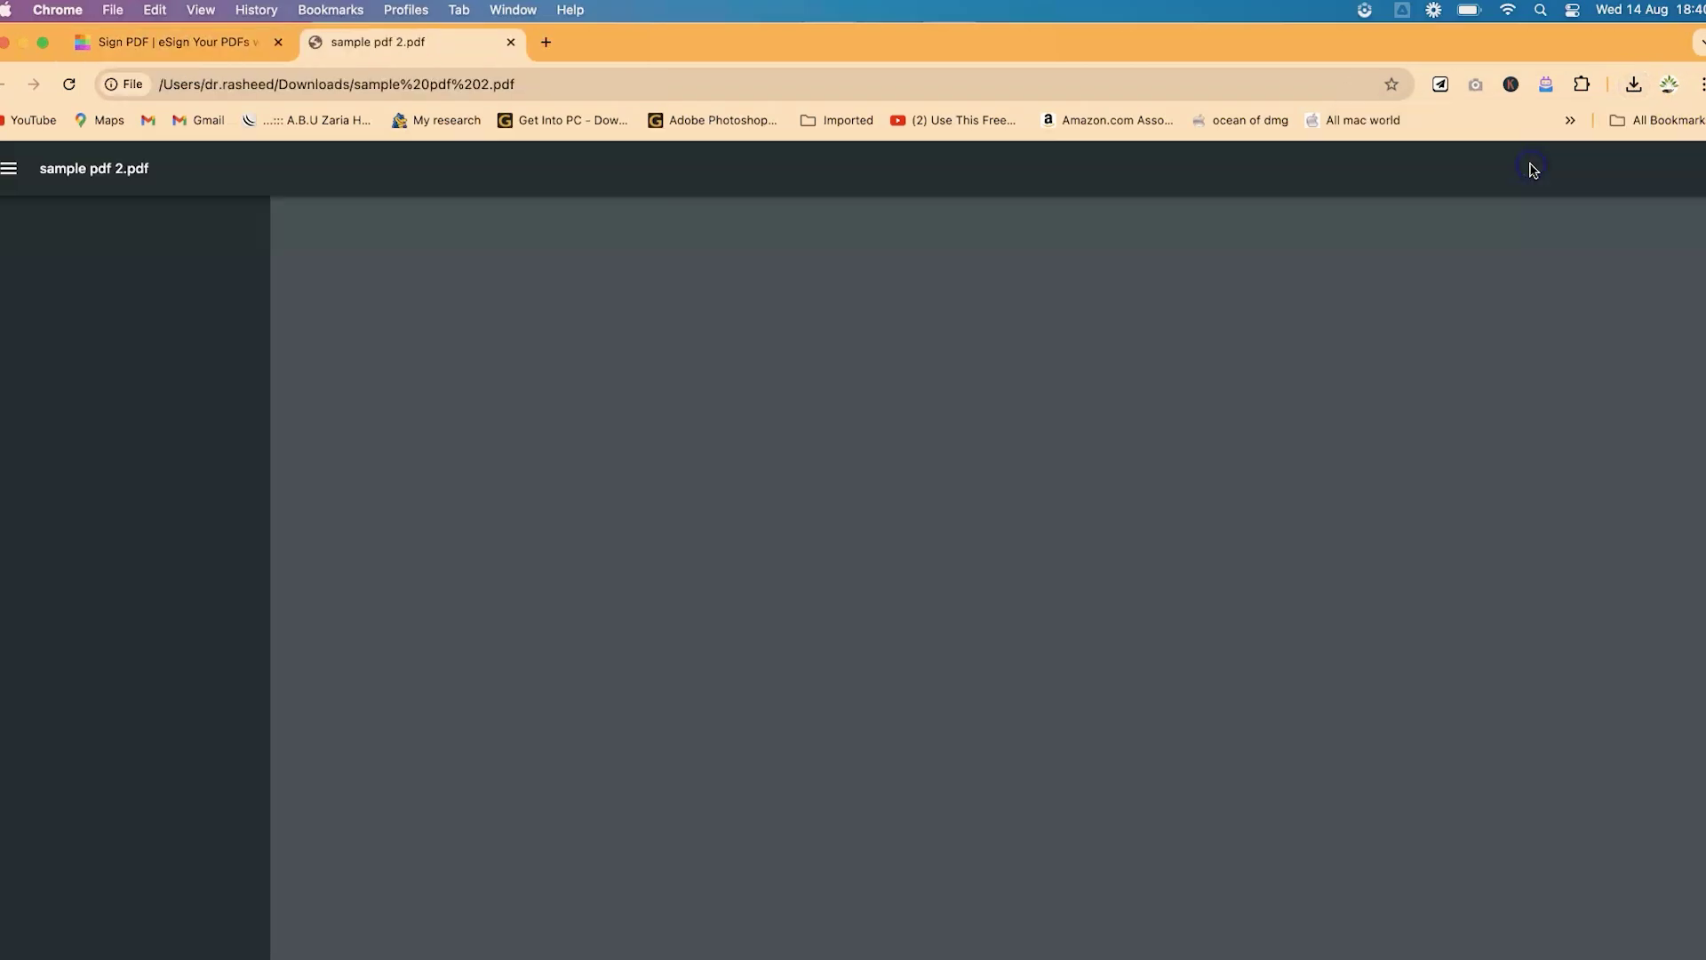
scroll(667, 391, "down", 10)
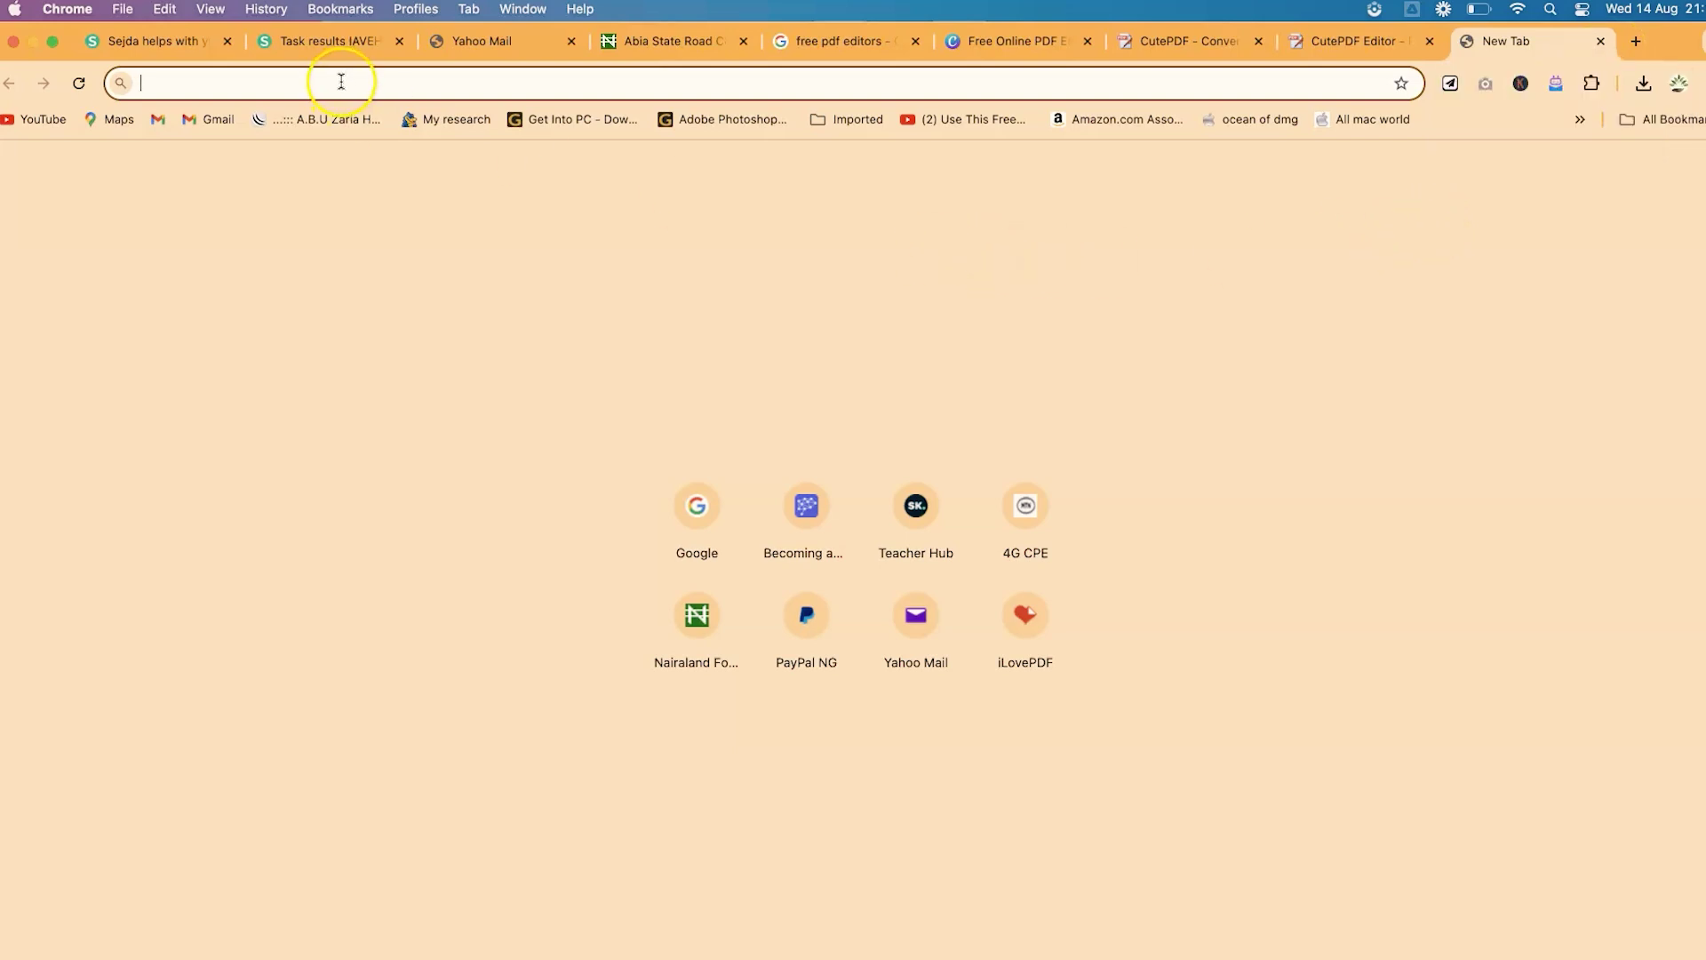
Open canva.com and search Canva's content for a PDF editor.
type("canva.com")
key("Return")
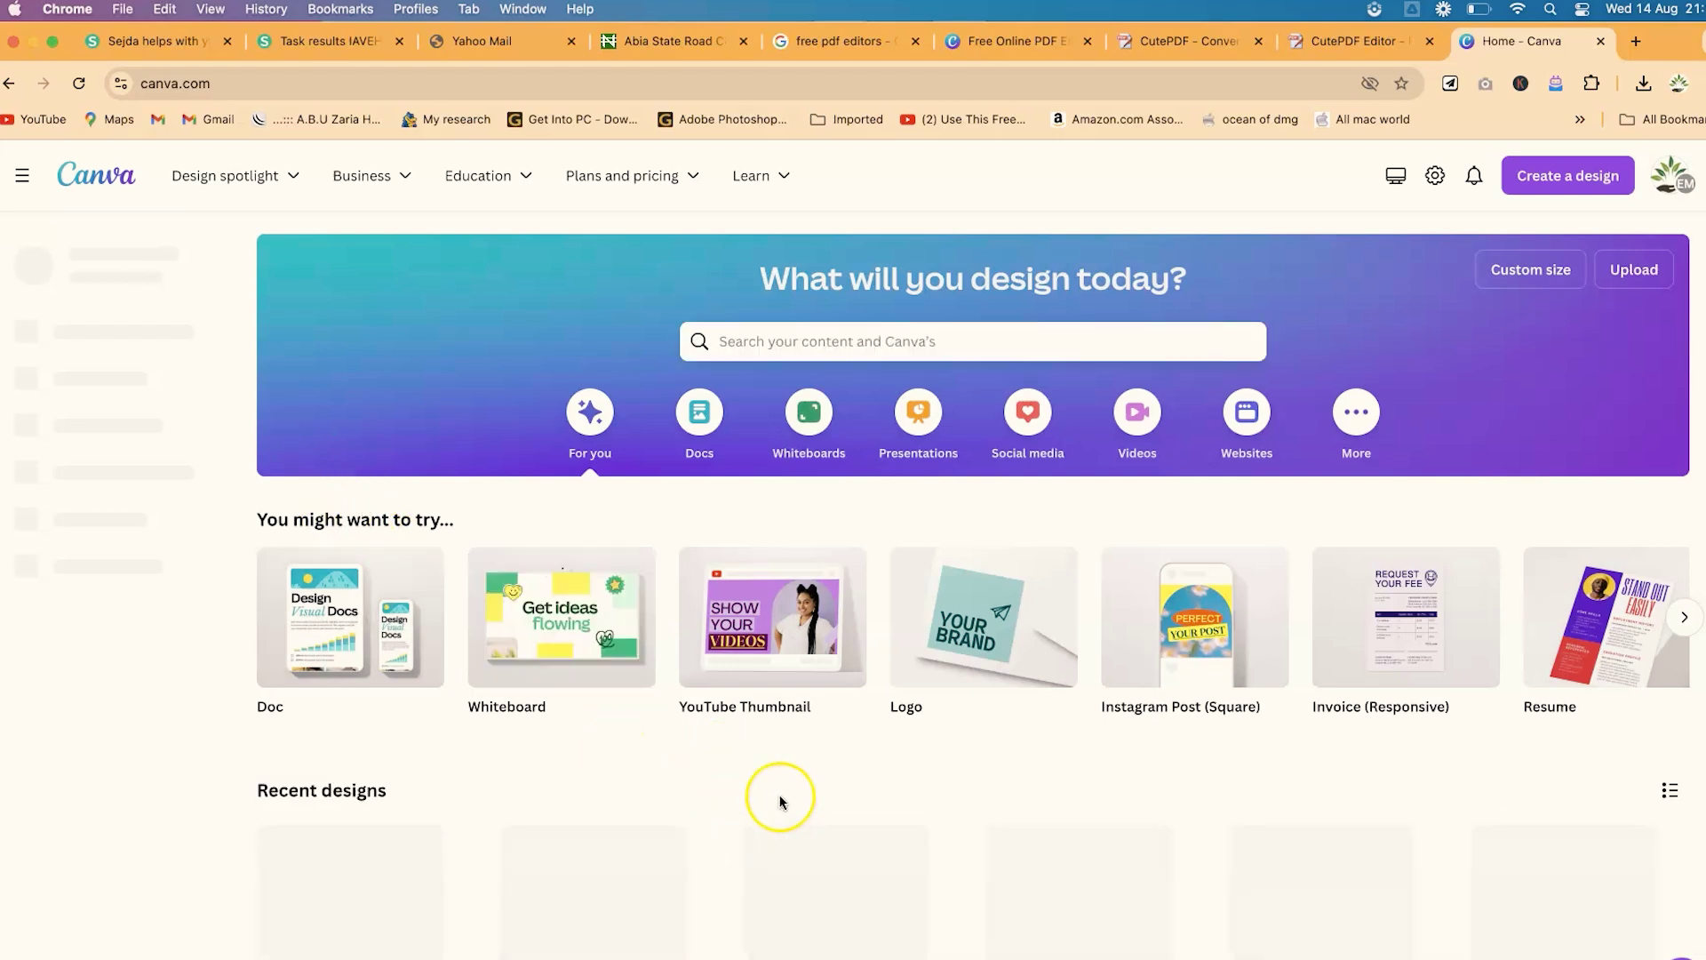
left_click(894, 339)
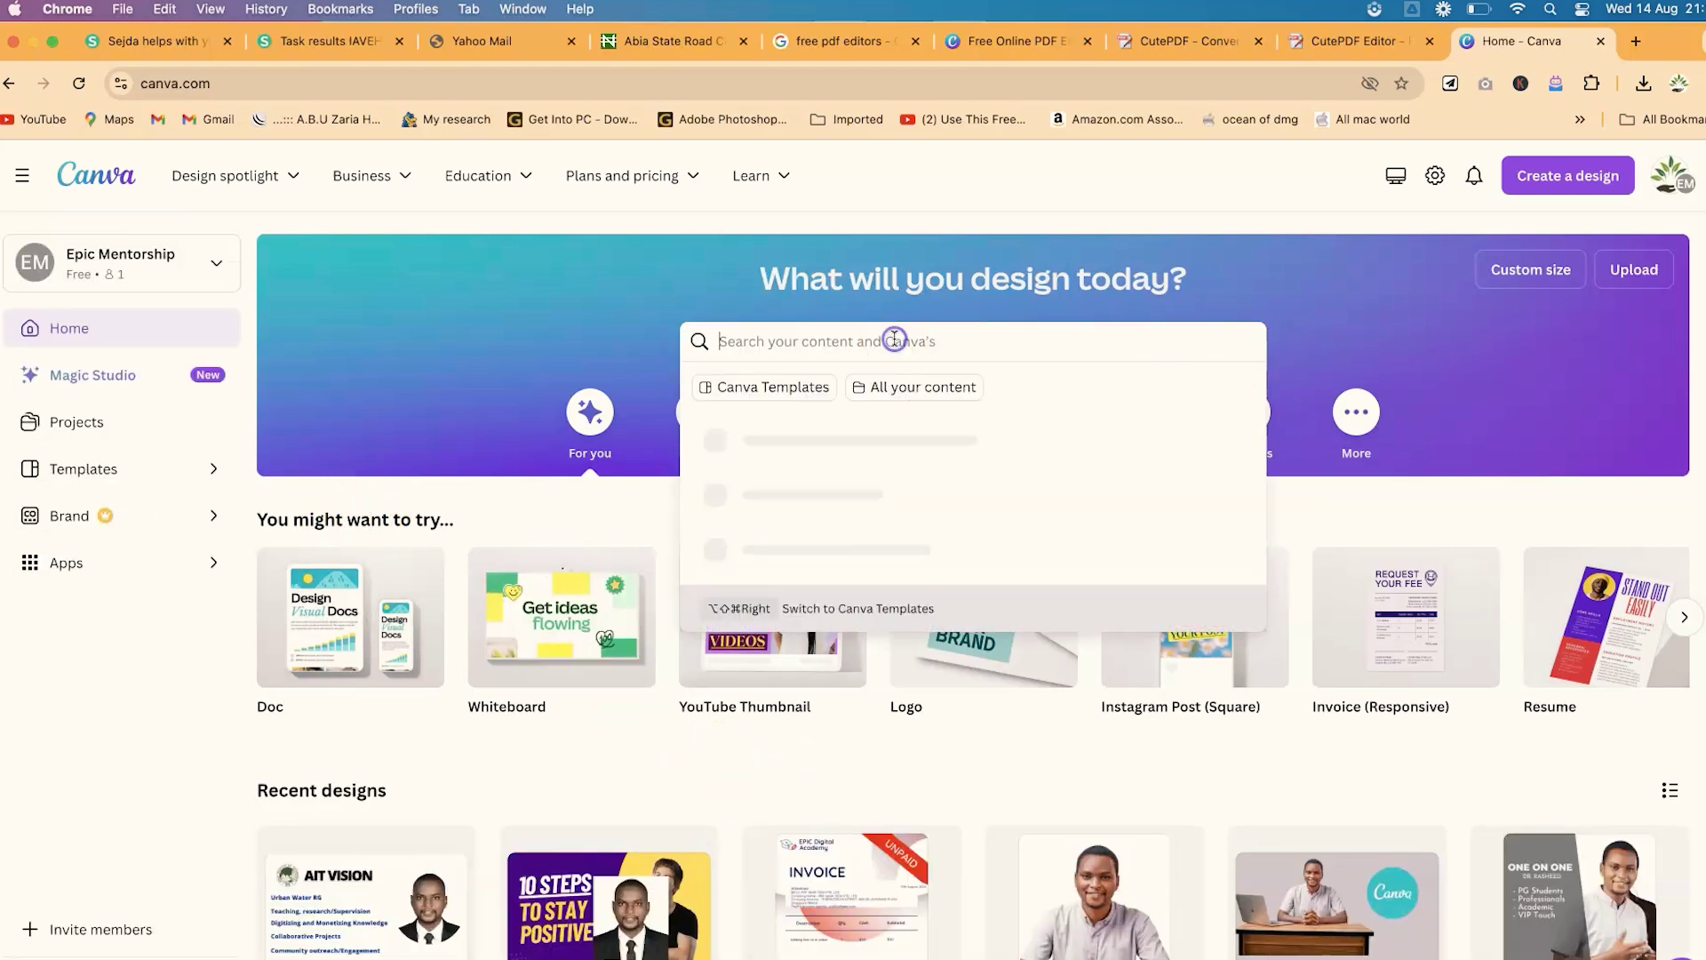
type("p")
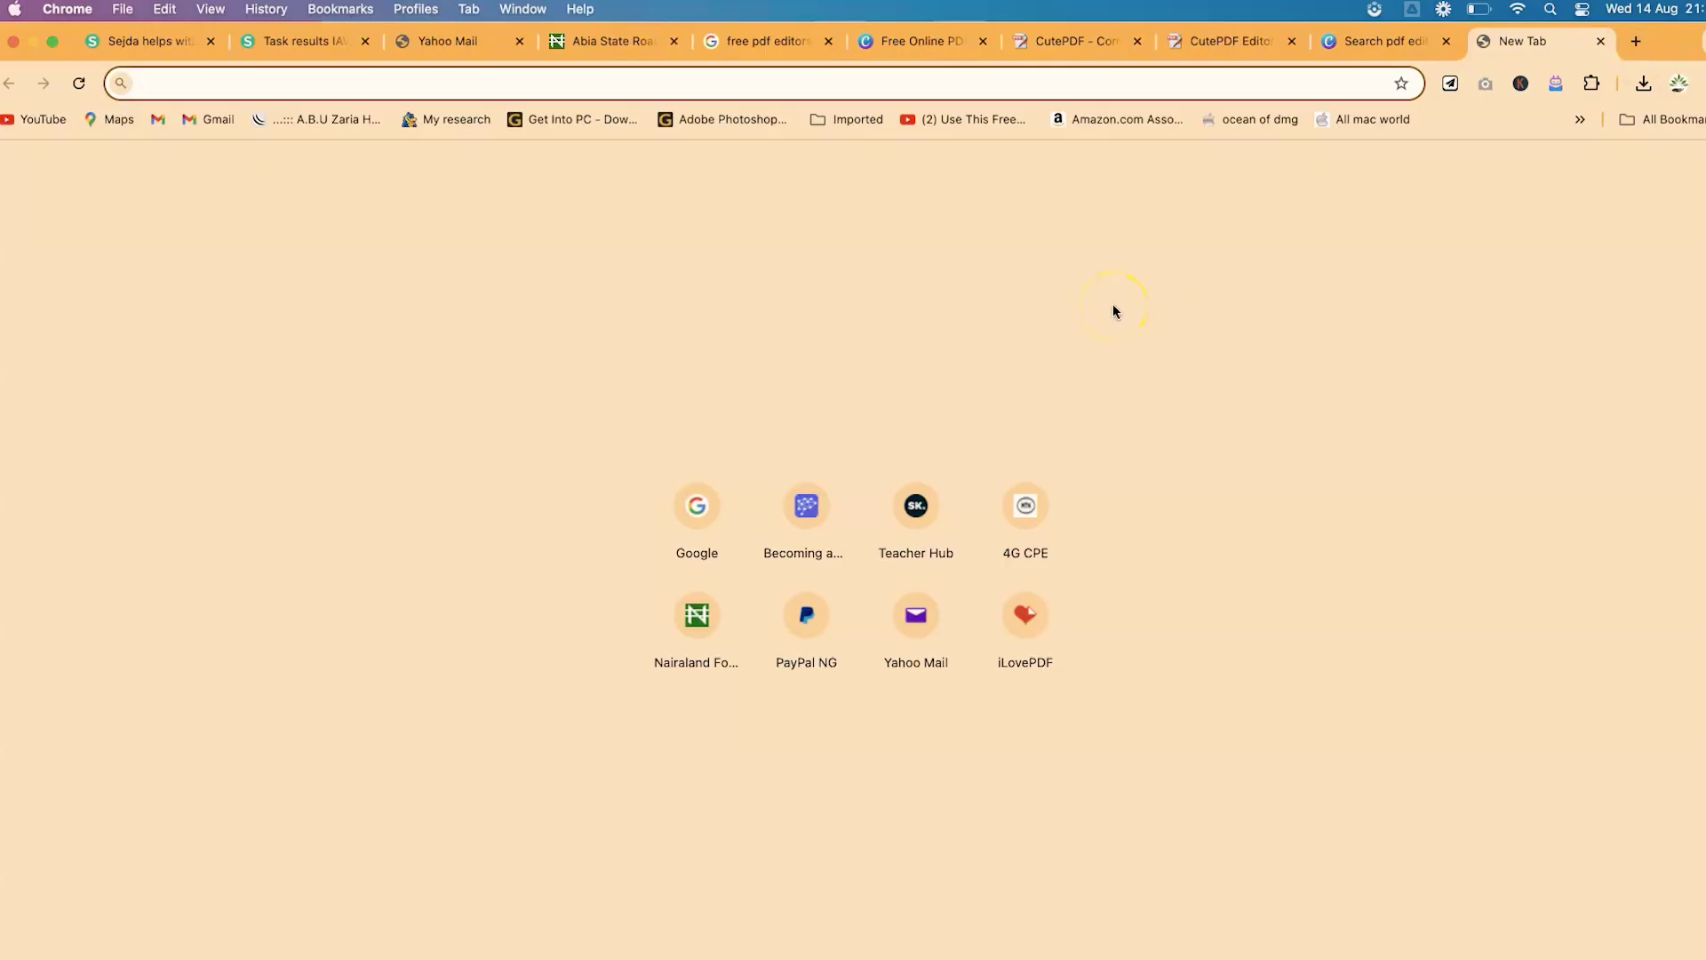
Search Google for "canva pdf editor" and open Canva's Free Online PDF Editor page.
type("google.com")
key("Return")
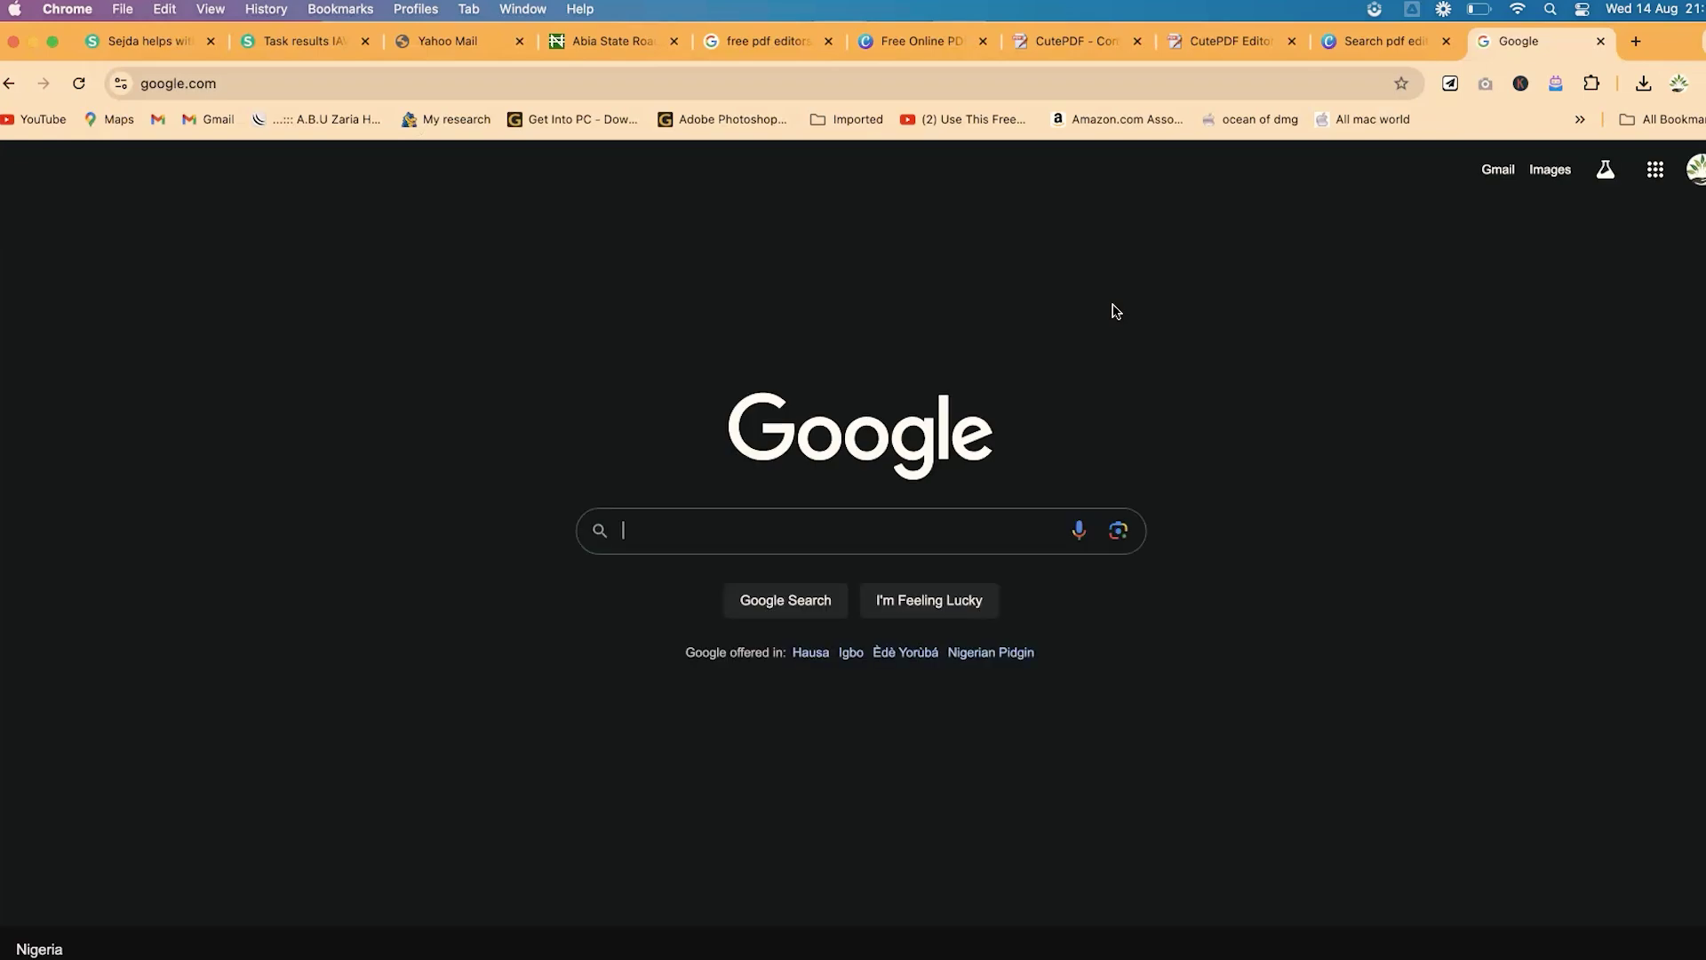
type("can")
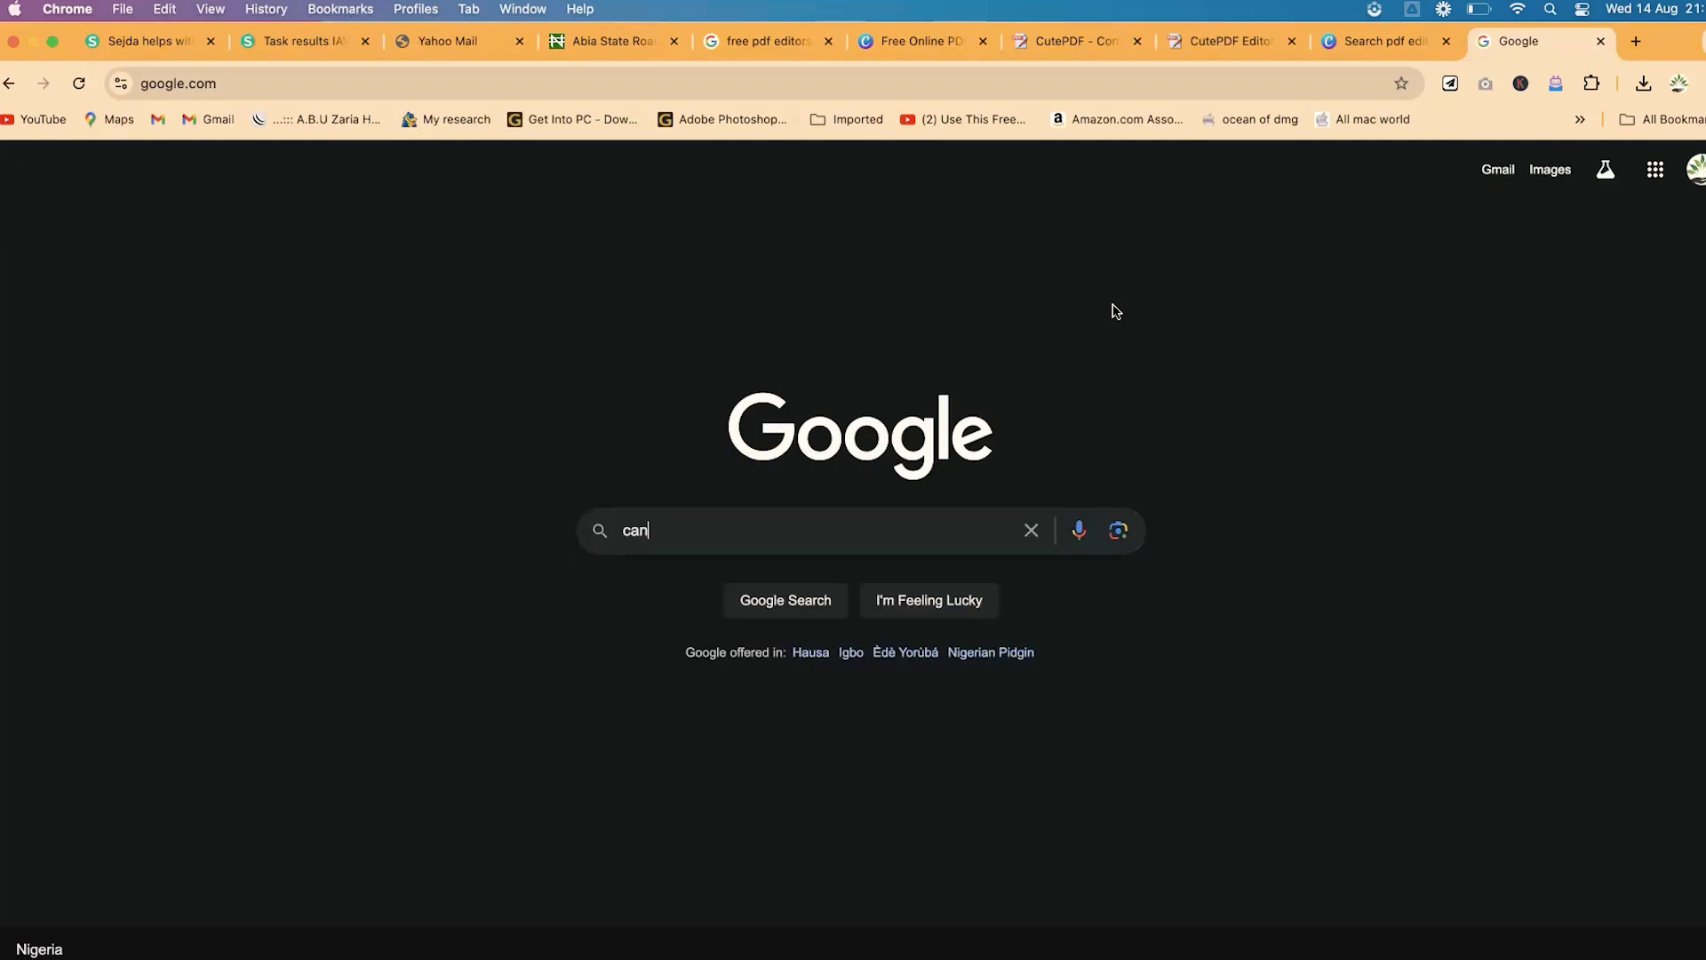
type("va pdf editor")
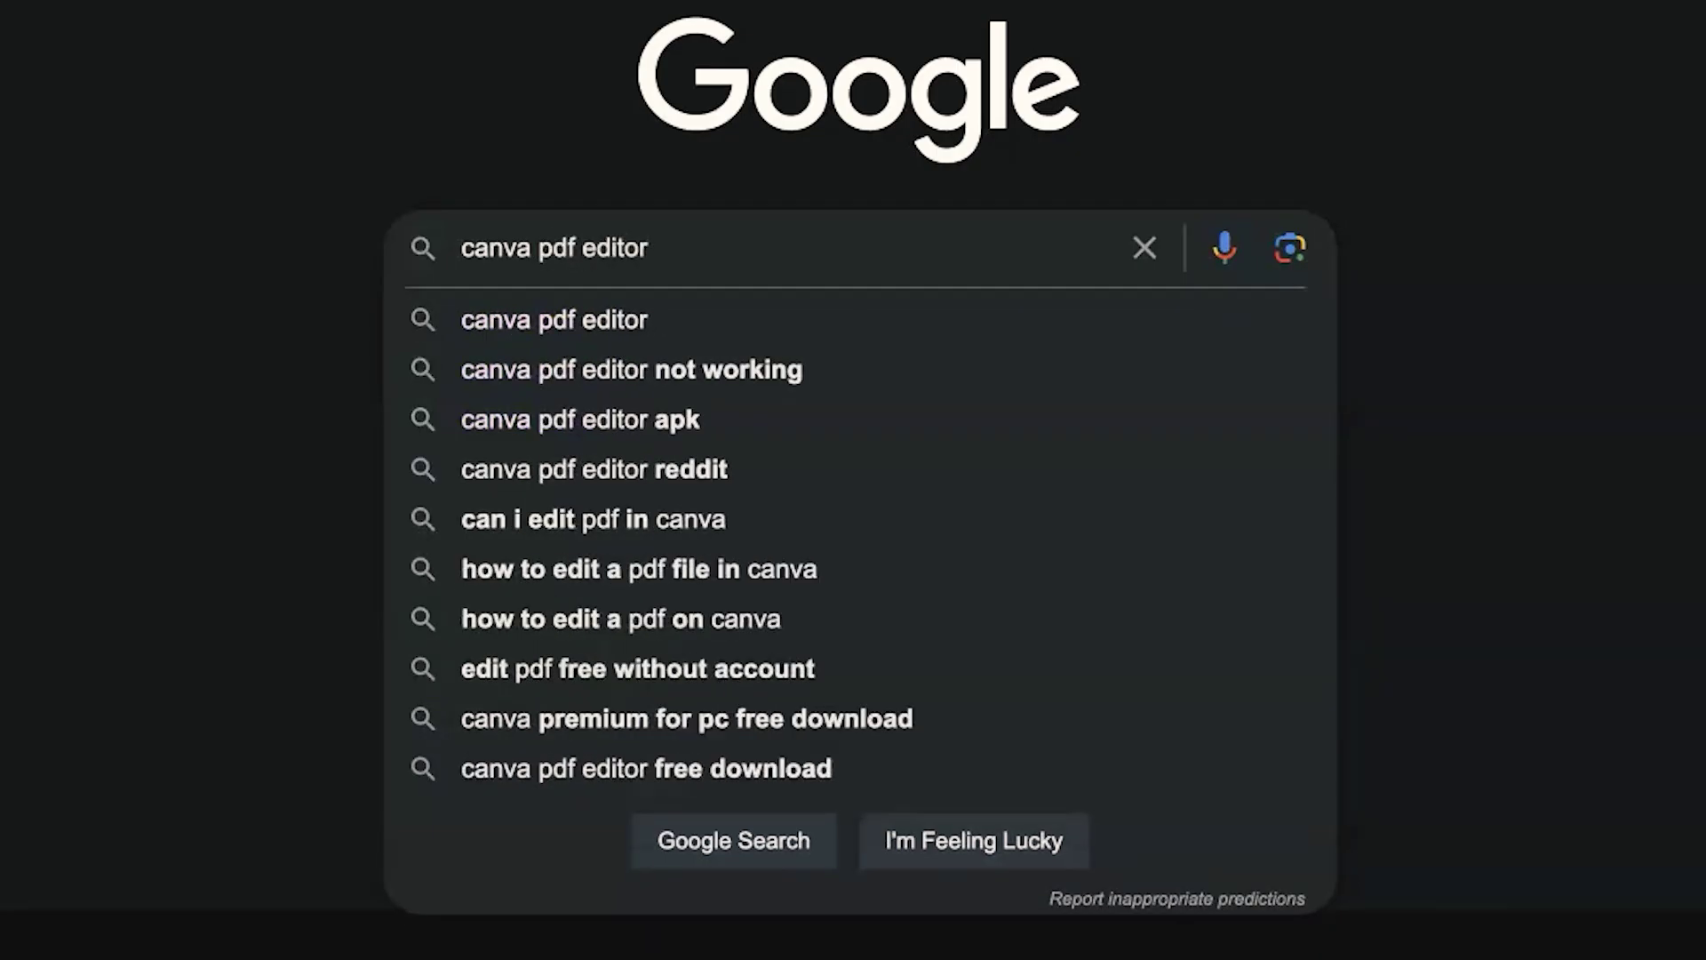
key("Return")
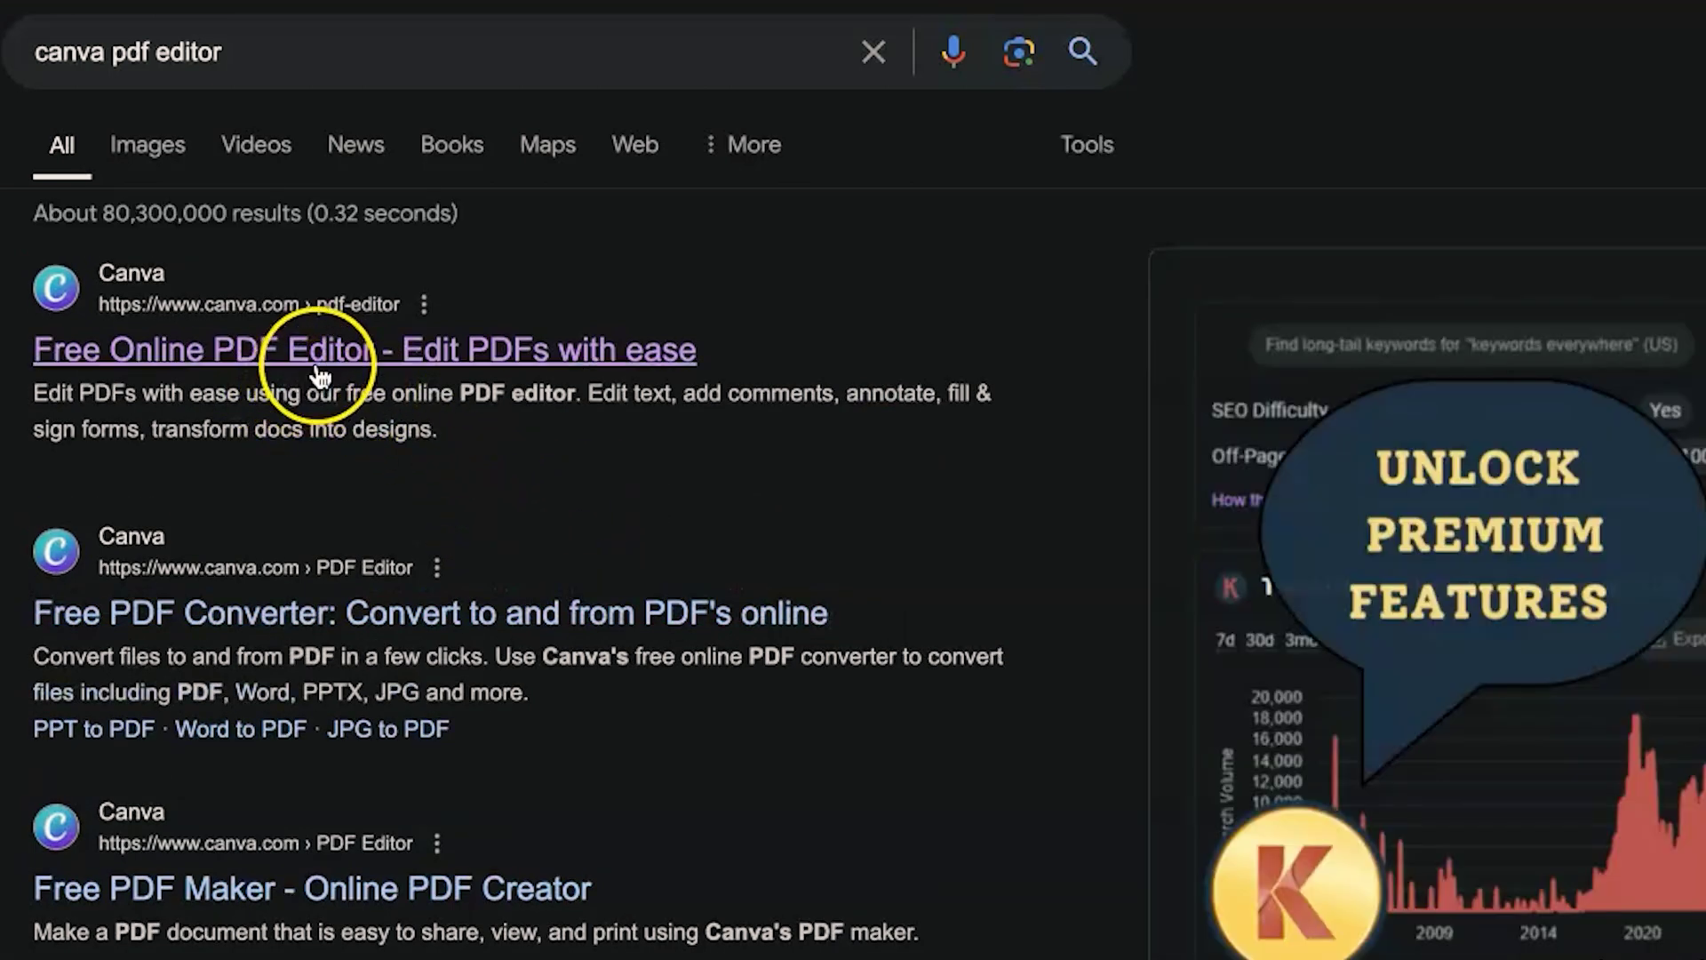
left_click(320, 372)
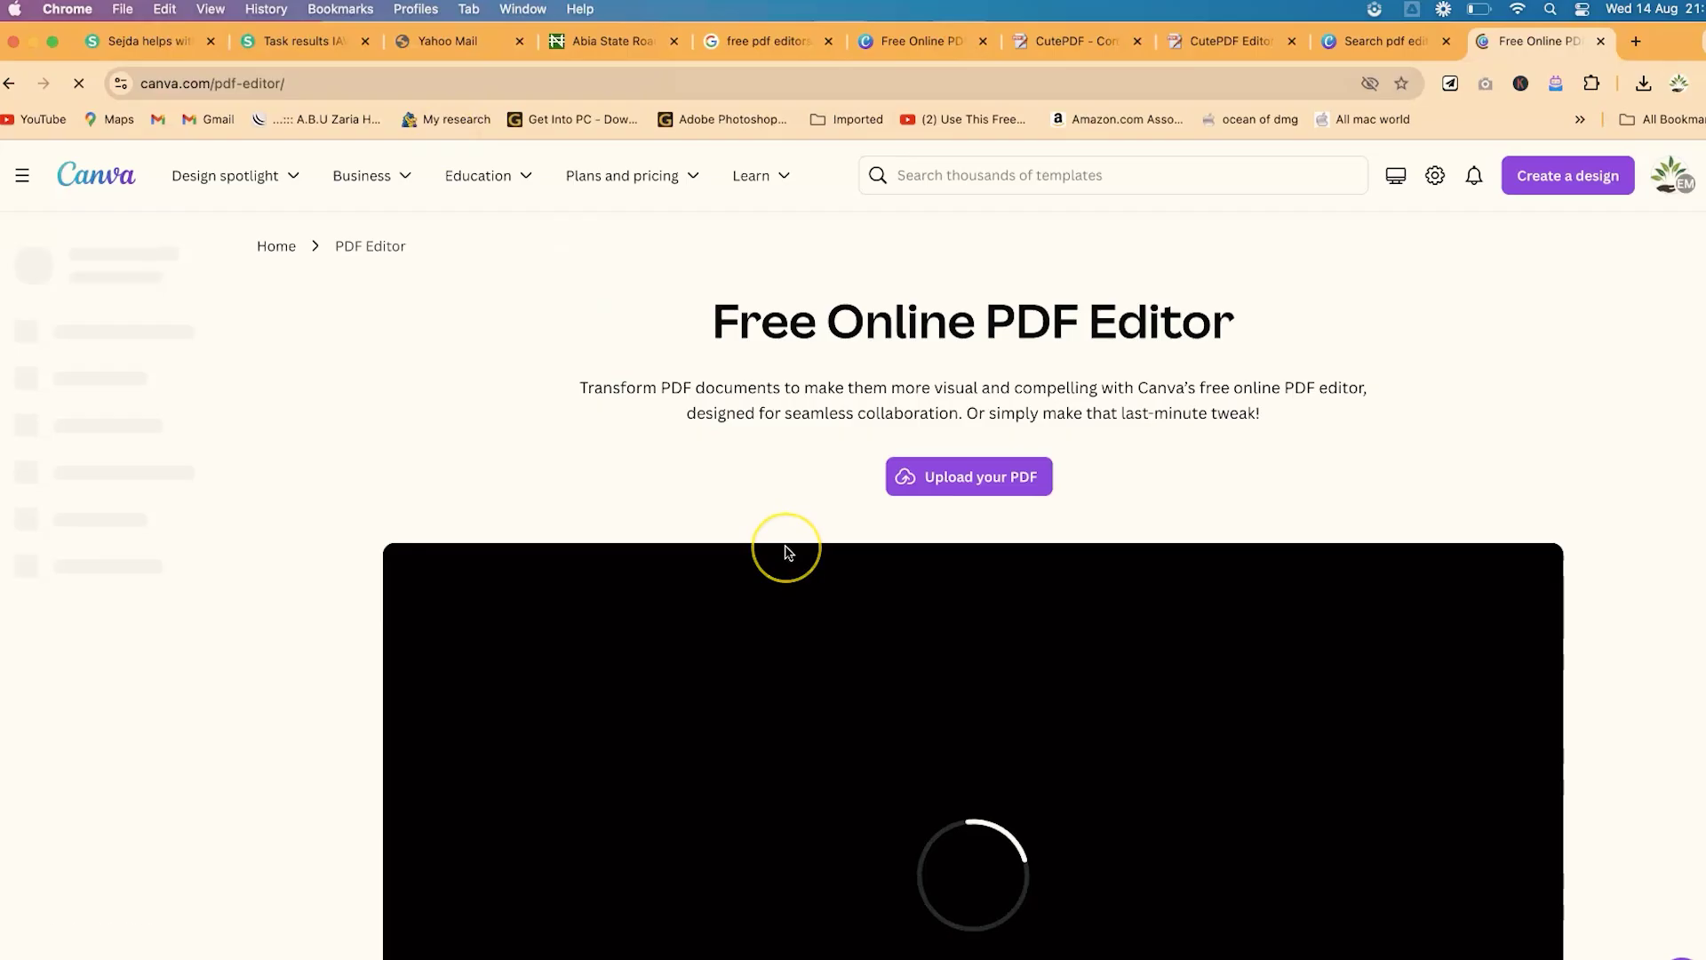
Look through Canva's PDF editing tools and open the PDF to PPT converter.
scroll(786, 553, "down", 2)
scroll(787, 554, "down", 10)
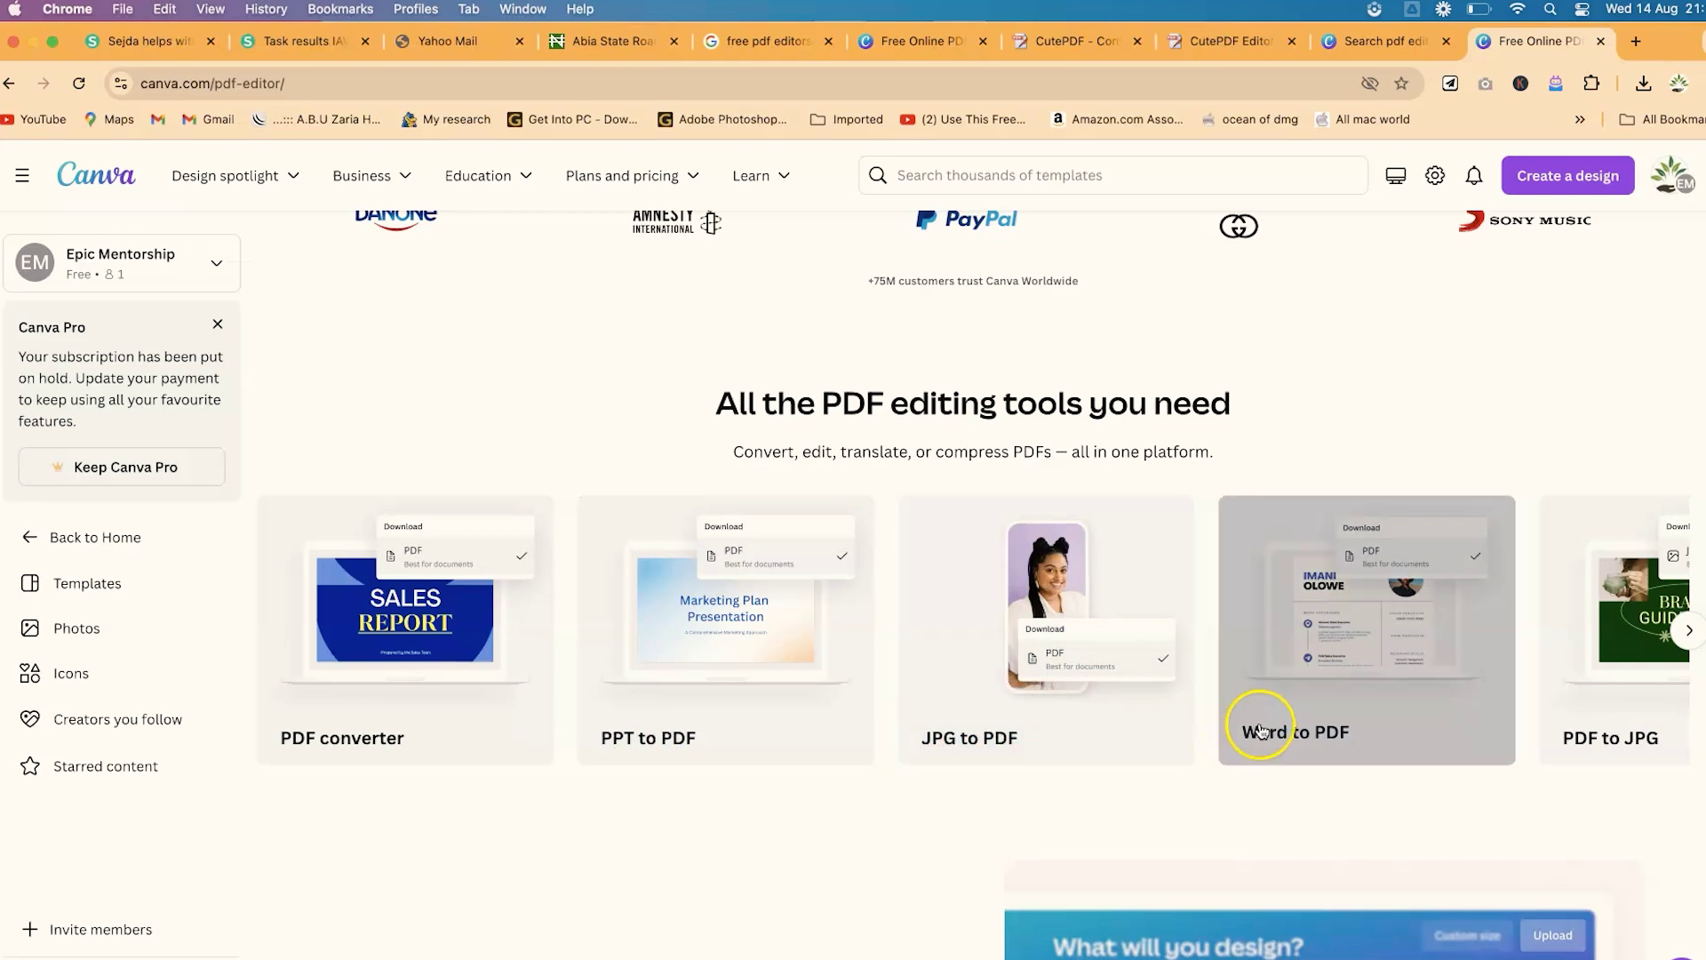
scroll(1573, 704, "down", 7)
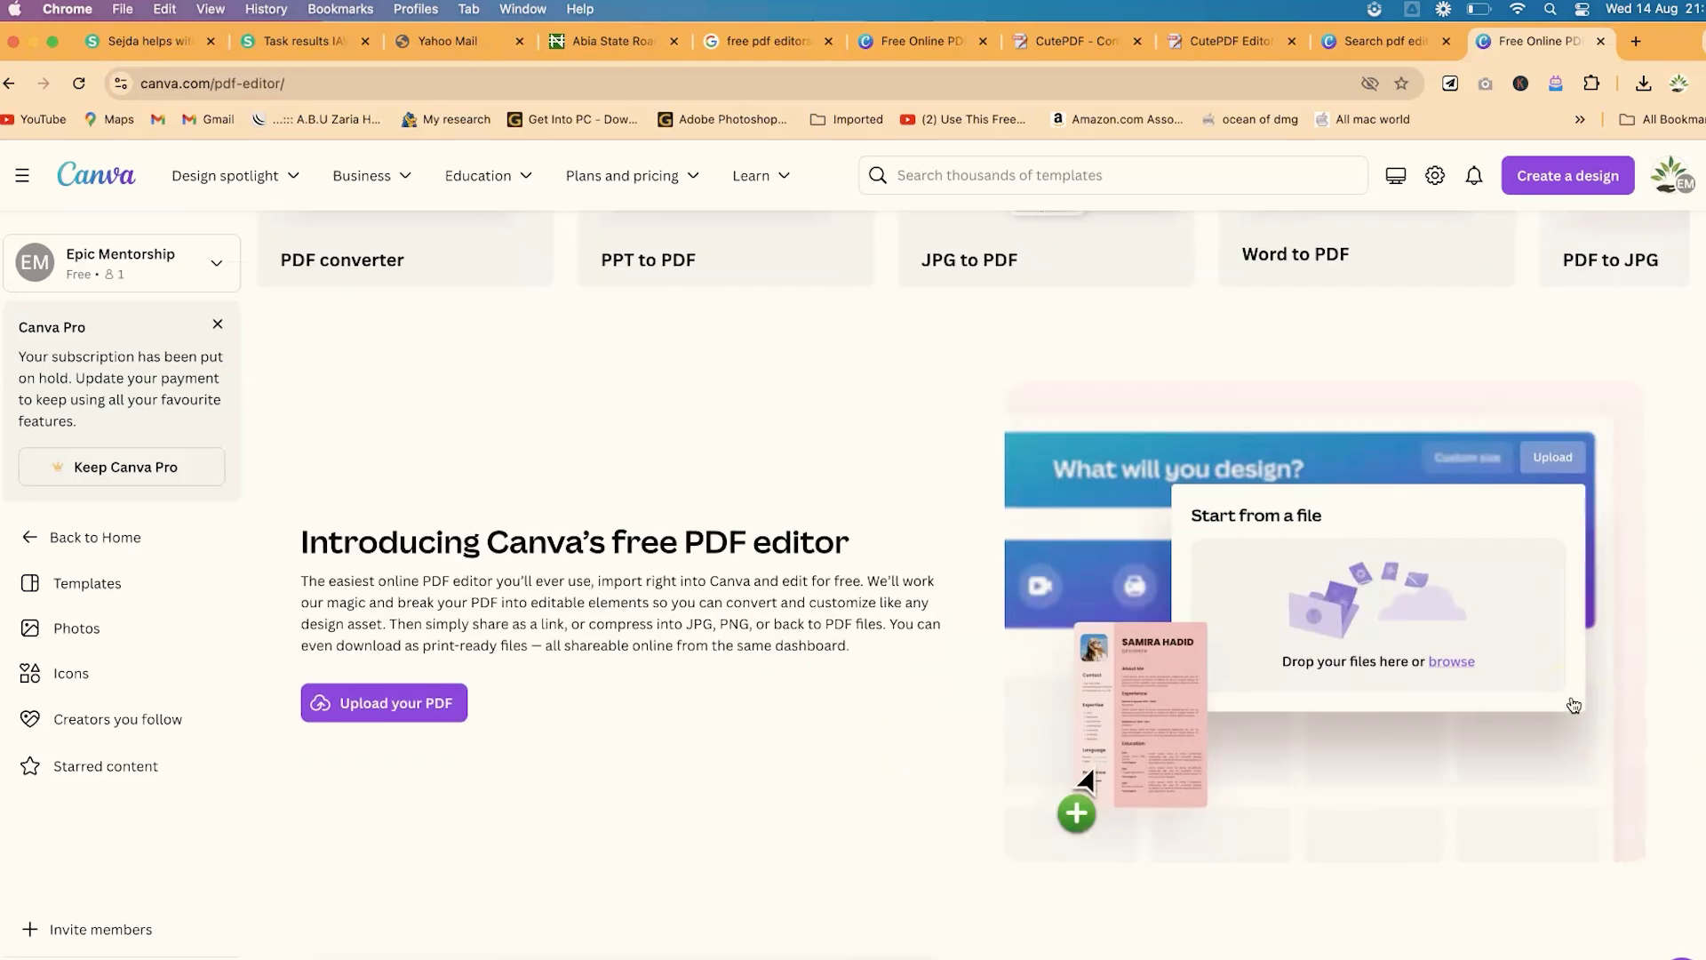
scroll(1685, 613, "up", 7)
left_click(1691, 616)
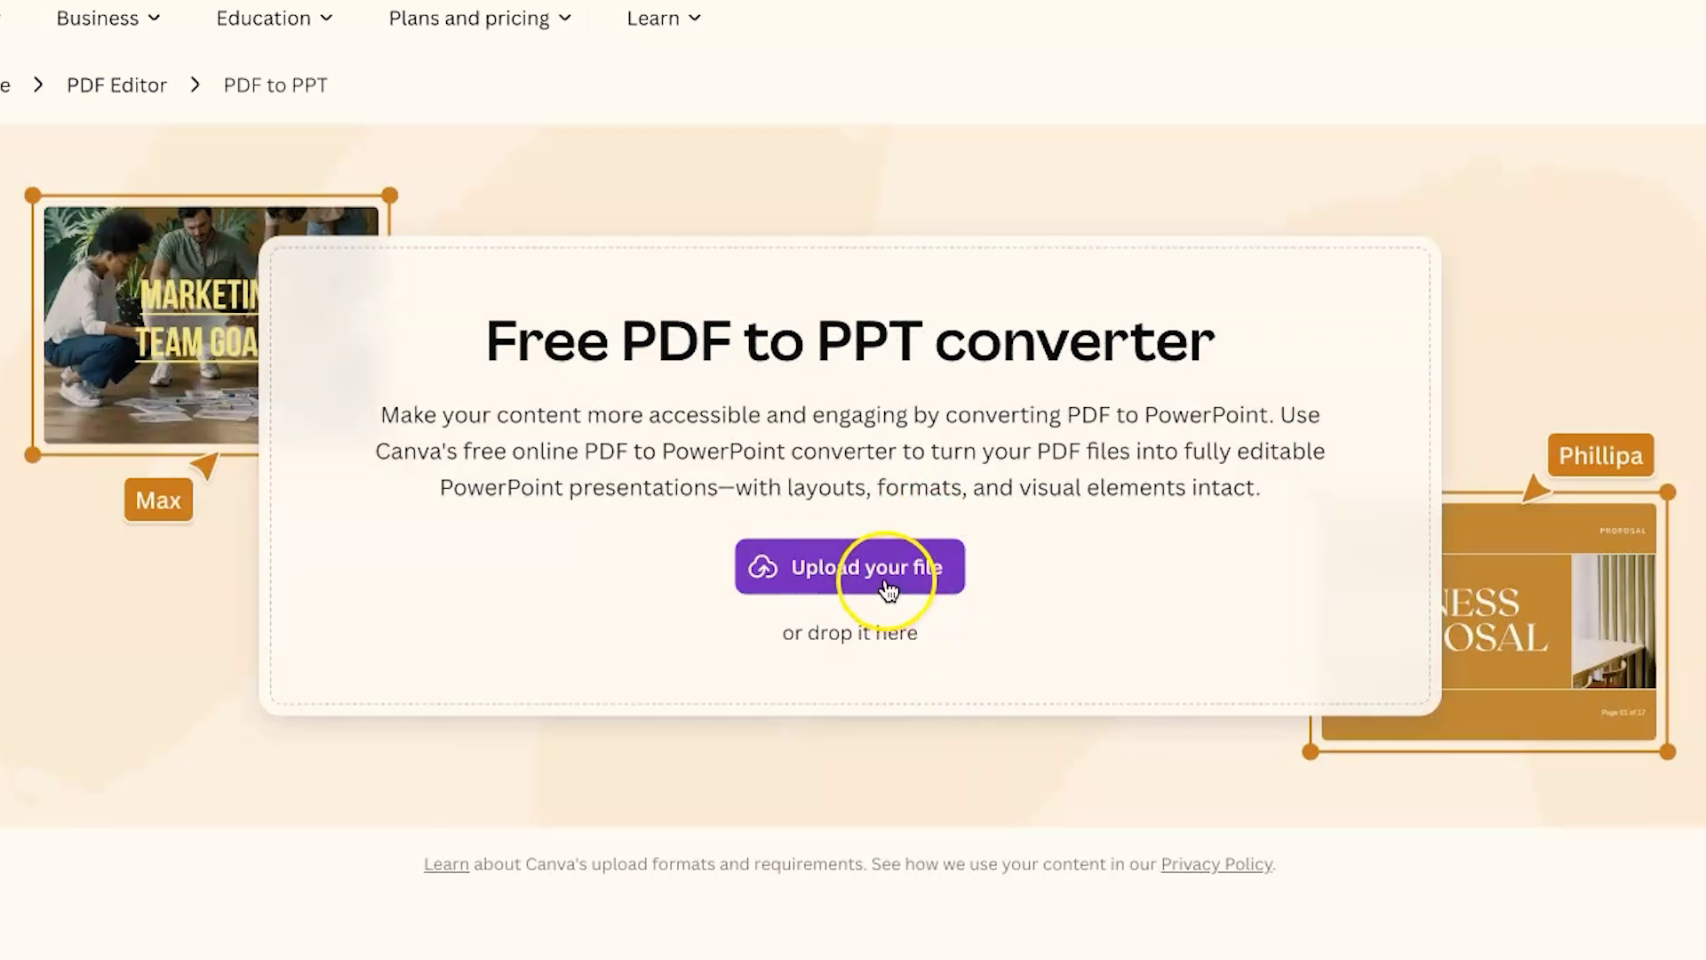
Upload How to use ChatGPT.pdf from the Resources folder to the PDF to PPT converter.
left_click(835, 581)
left_click(651, 392)
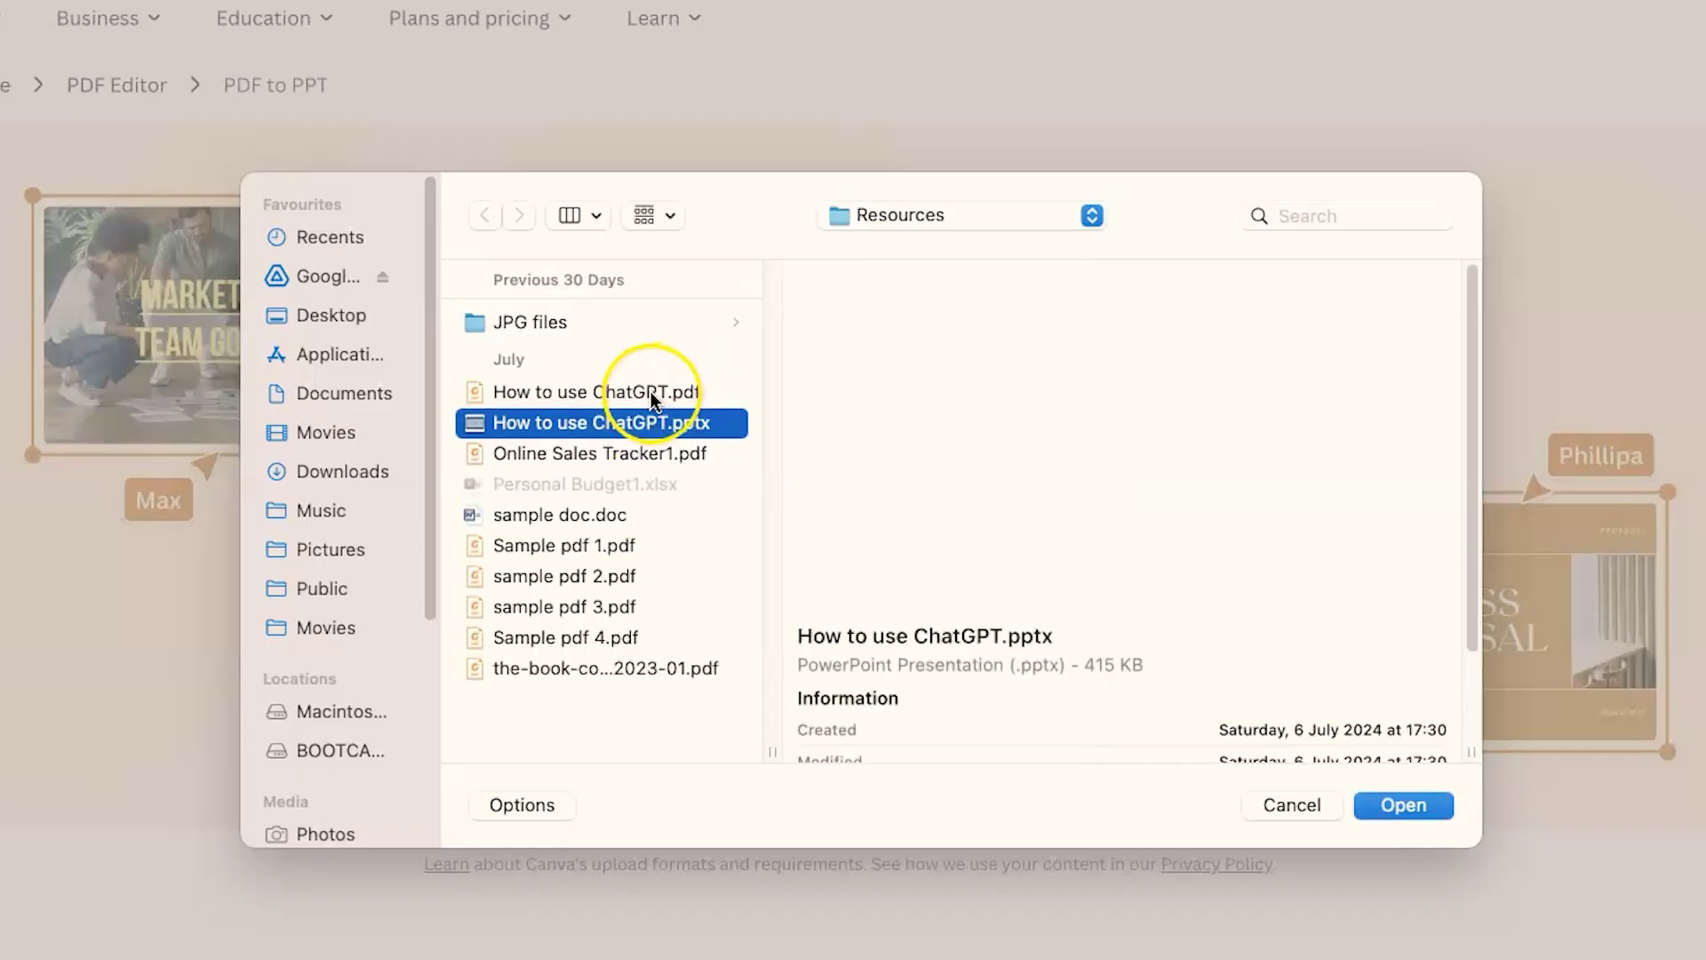
left_click(684, 392)
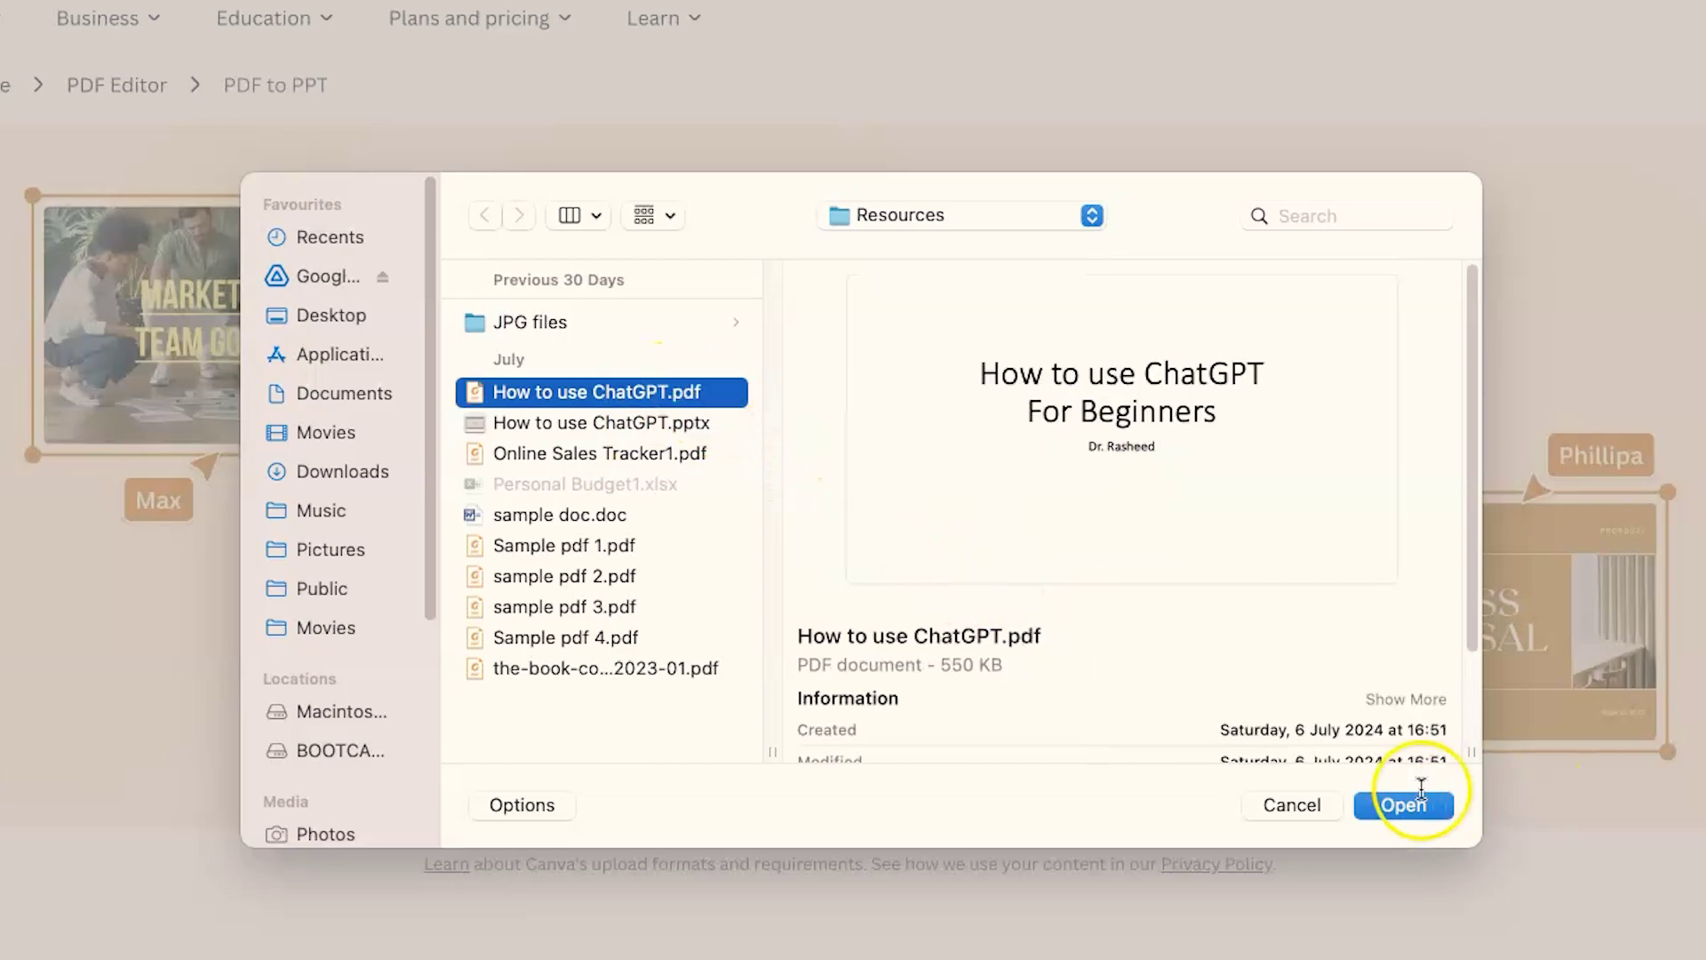
left_click(1409, 804)
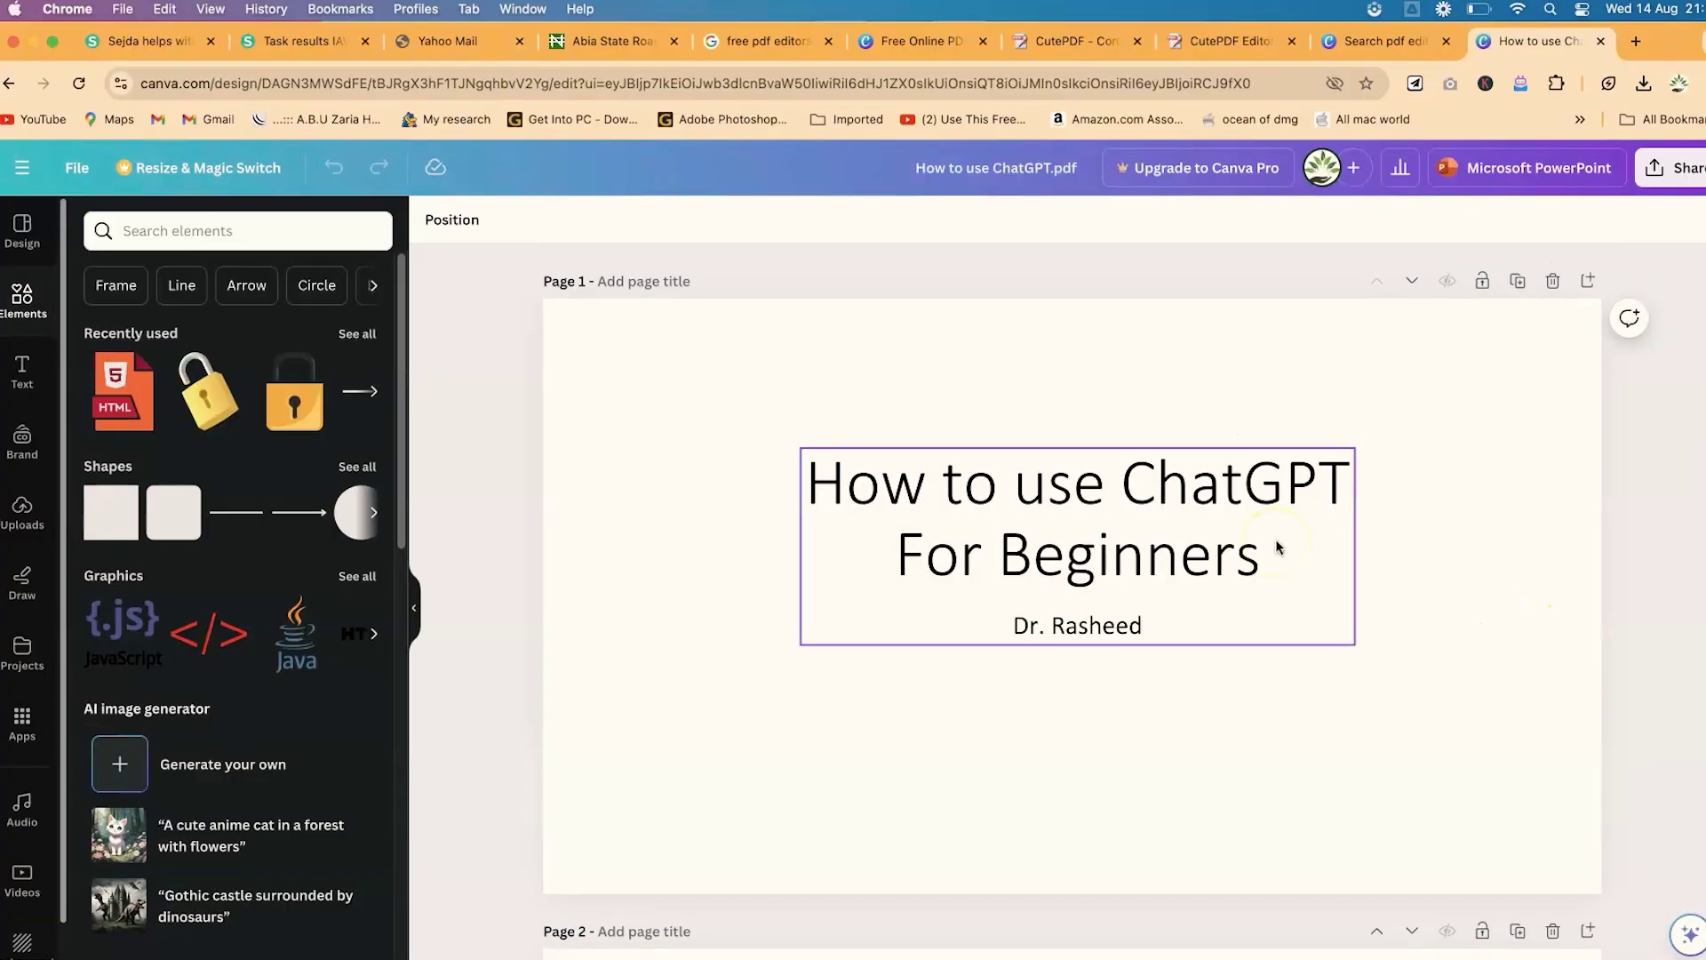
Replace the title text on page 1 with "sdfsdf" and select the text boxes and charts on page 2 to check that they are editable.
double_click(1030, 548)
type("sdfsdf")
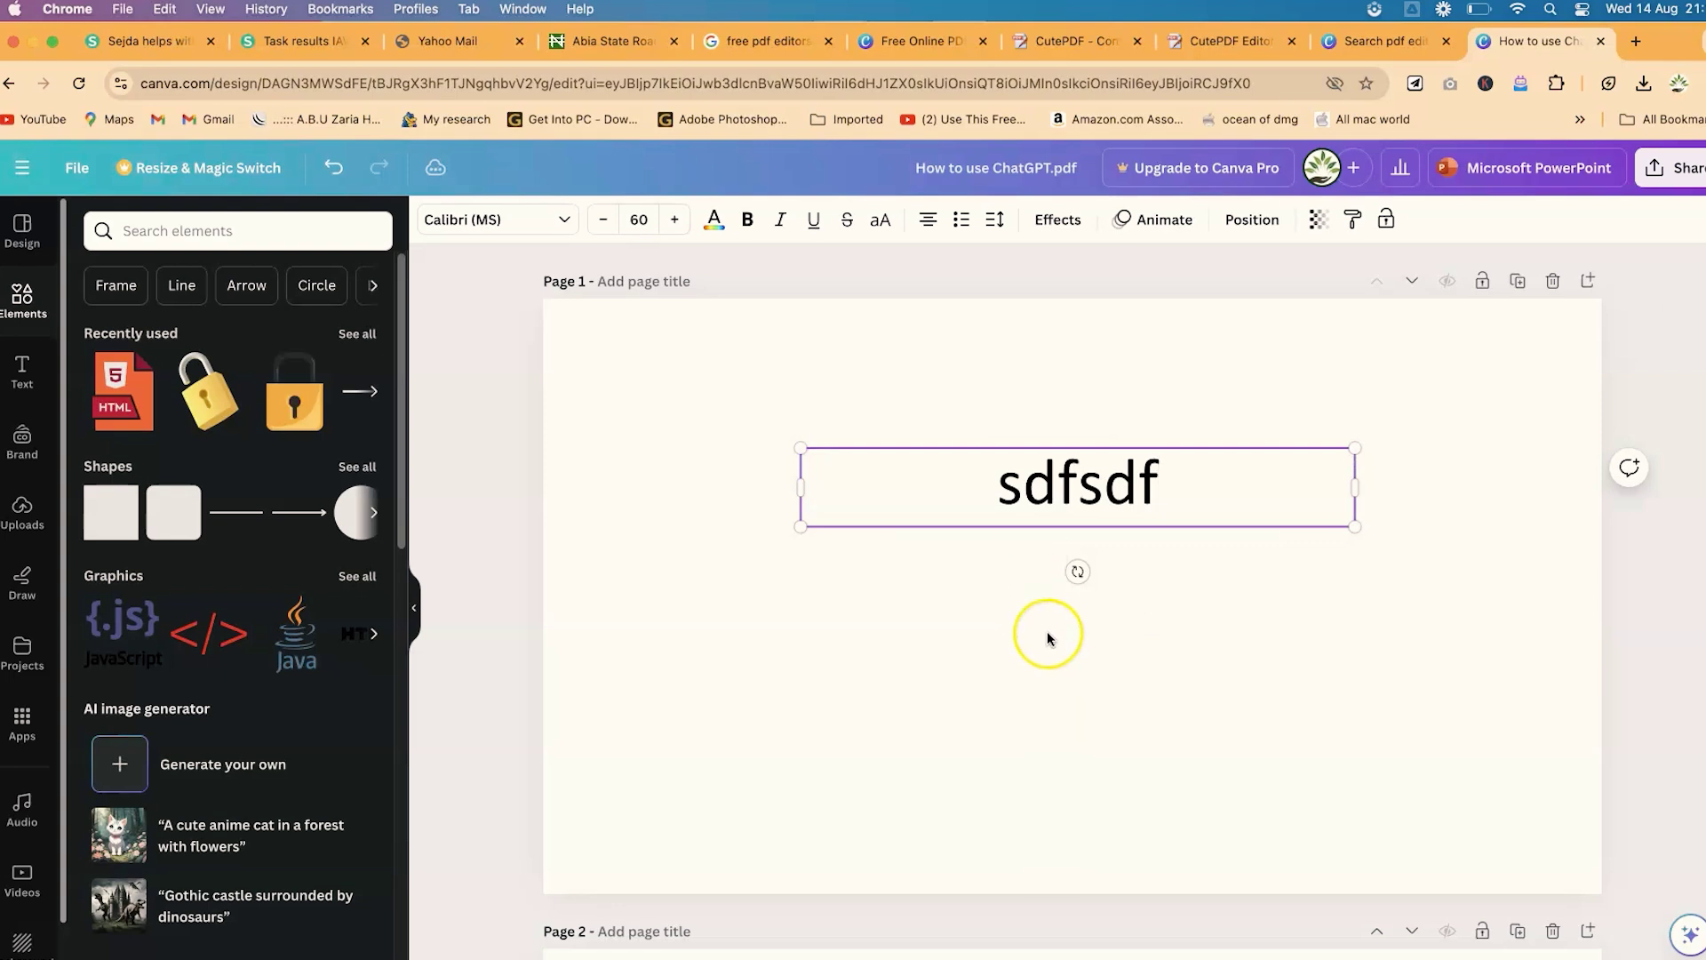
scroll(1046, 633, "down", 5)
left_click(880, 528)
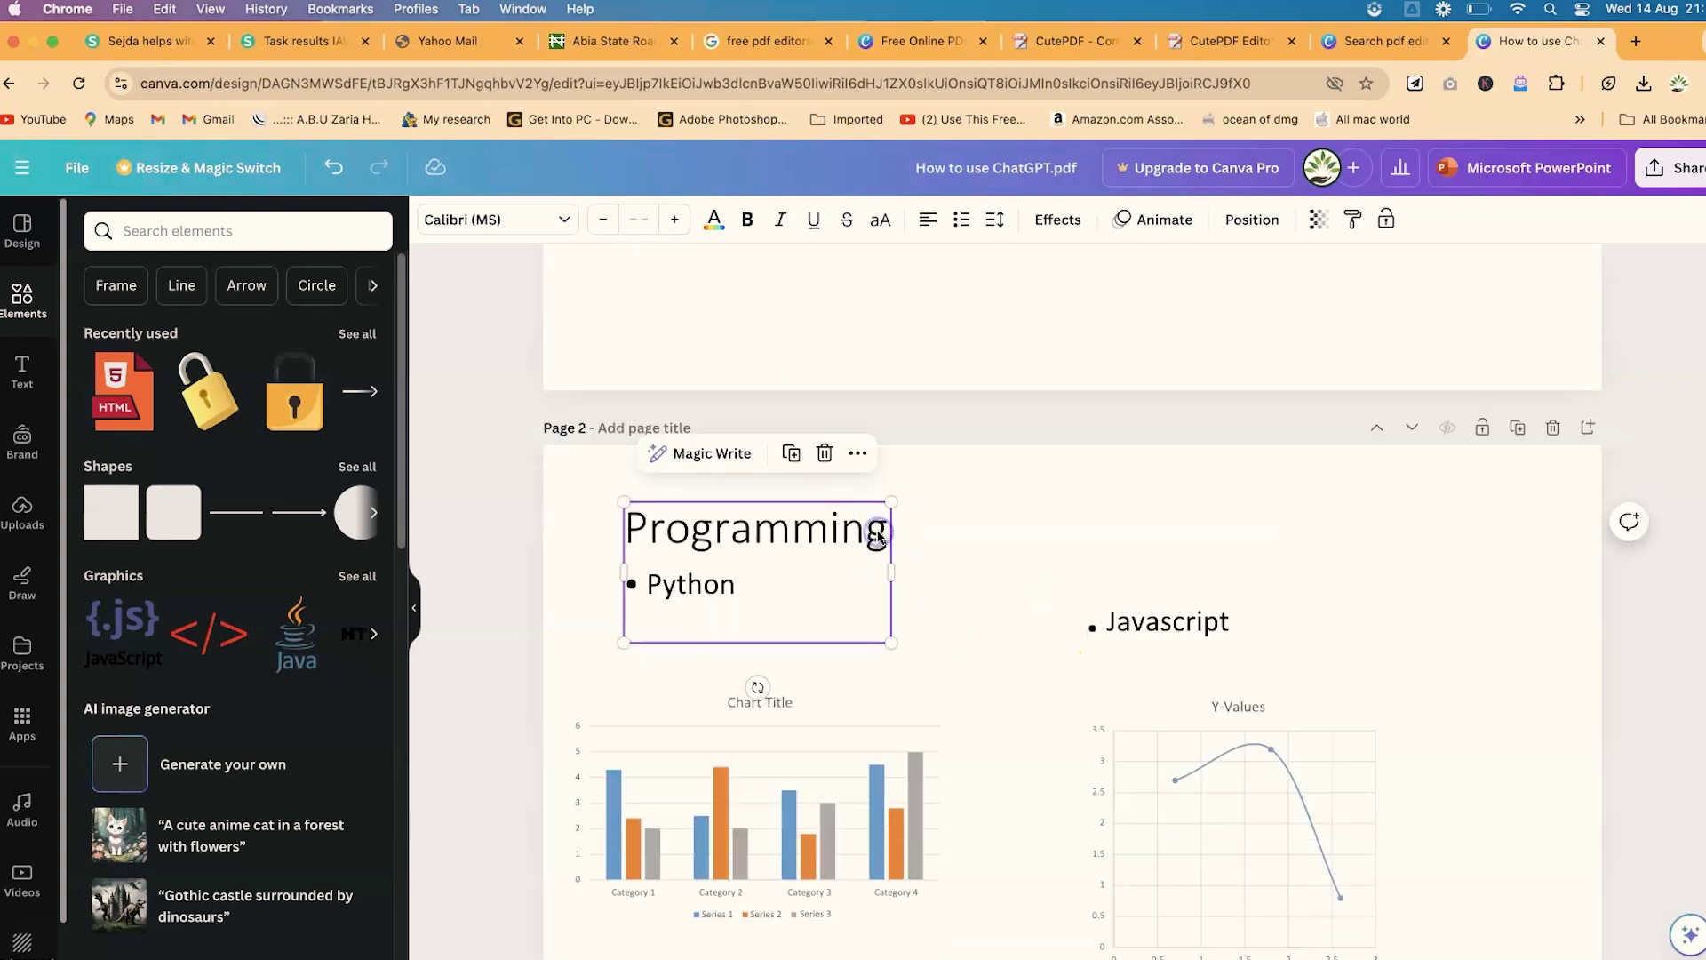
left_click(1109, 619)
left_click(1164, 803)
left_click(743, 818)
scroll(743, 817, "down", 3)
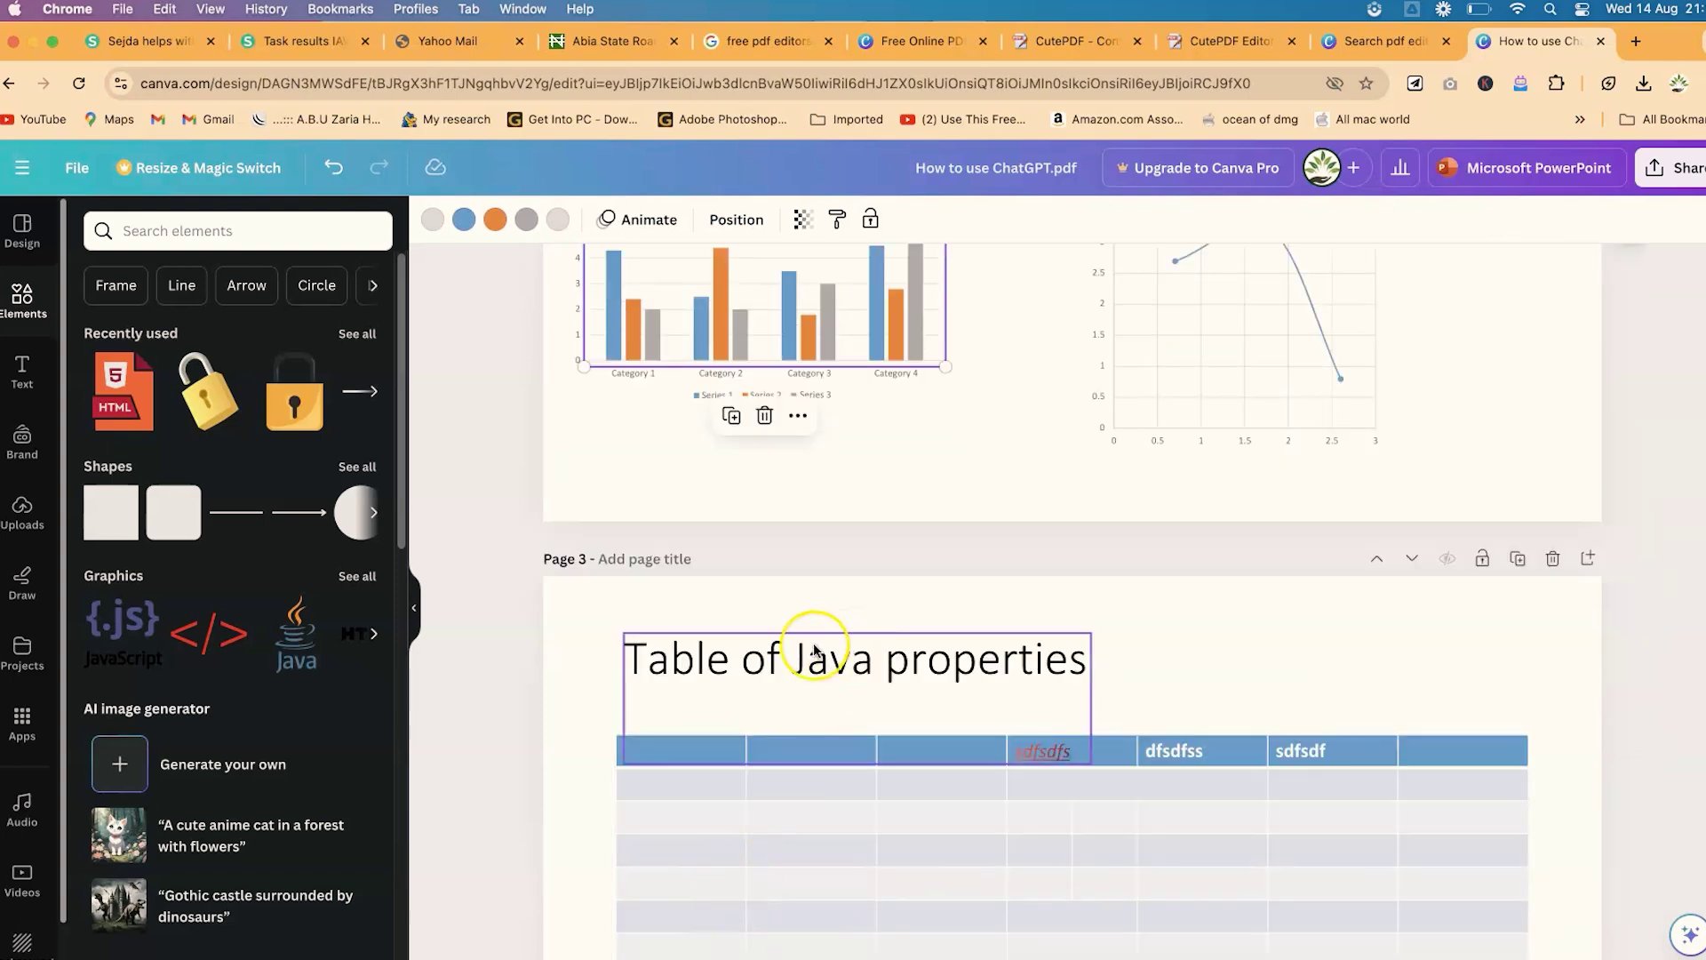
Download all pages of the design as a Microsoft PowerPoint document and show the browser's recent download history.
left_click(1659, 170)
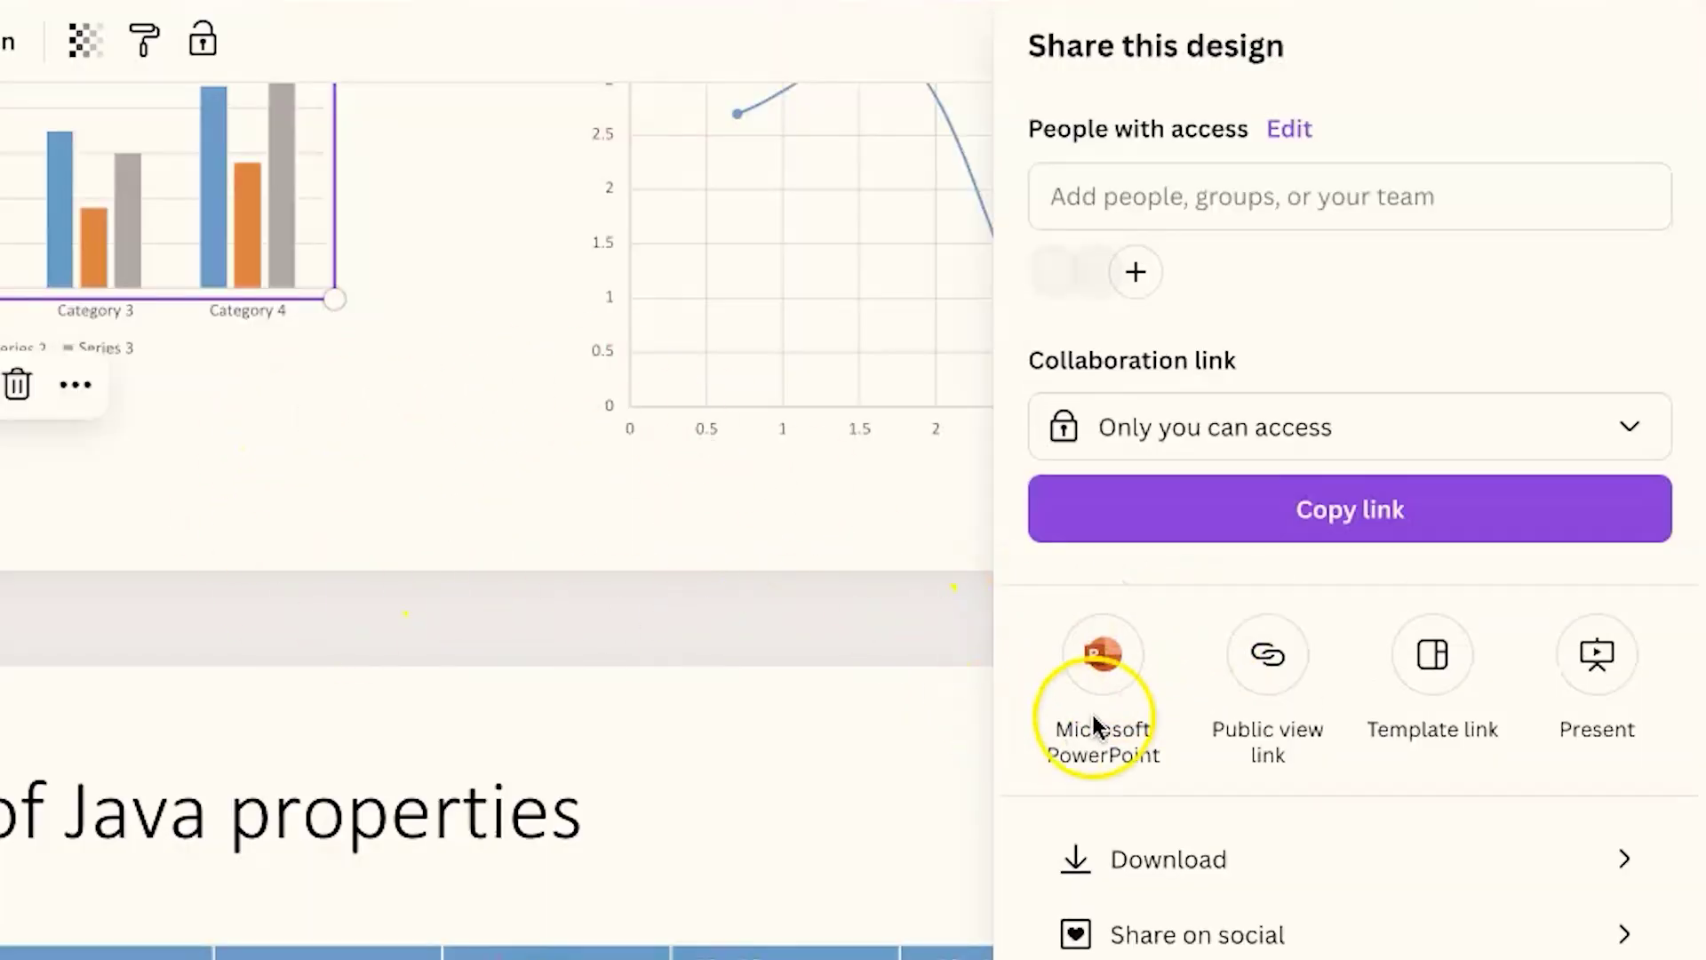
left_click(1104, 655)
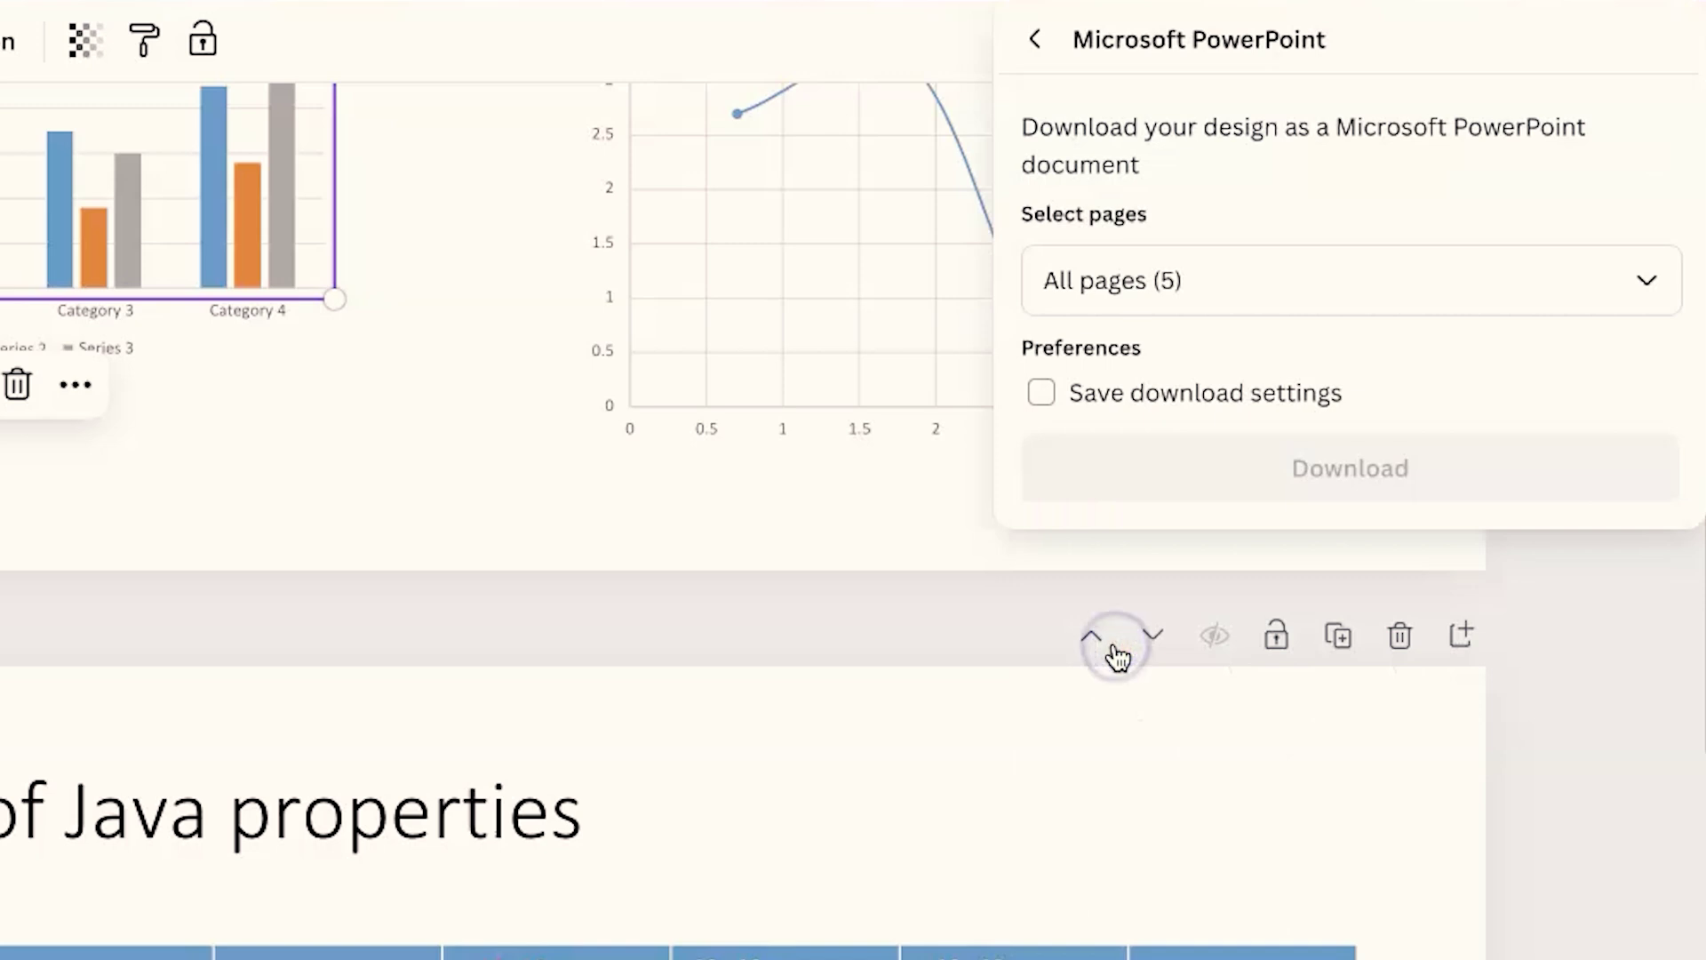
left_click(1644, 280)
left_click(1644, 281)
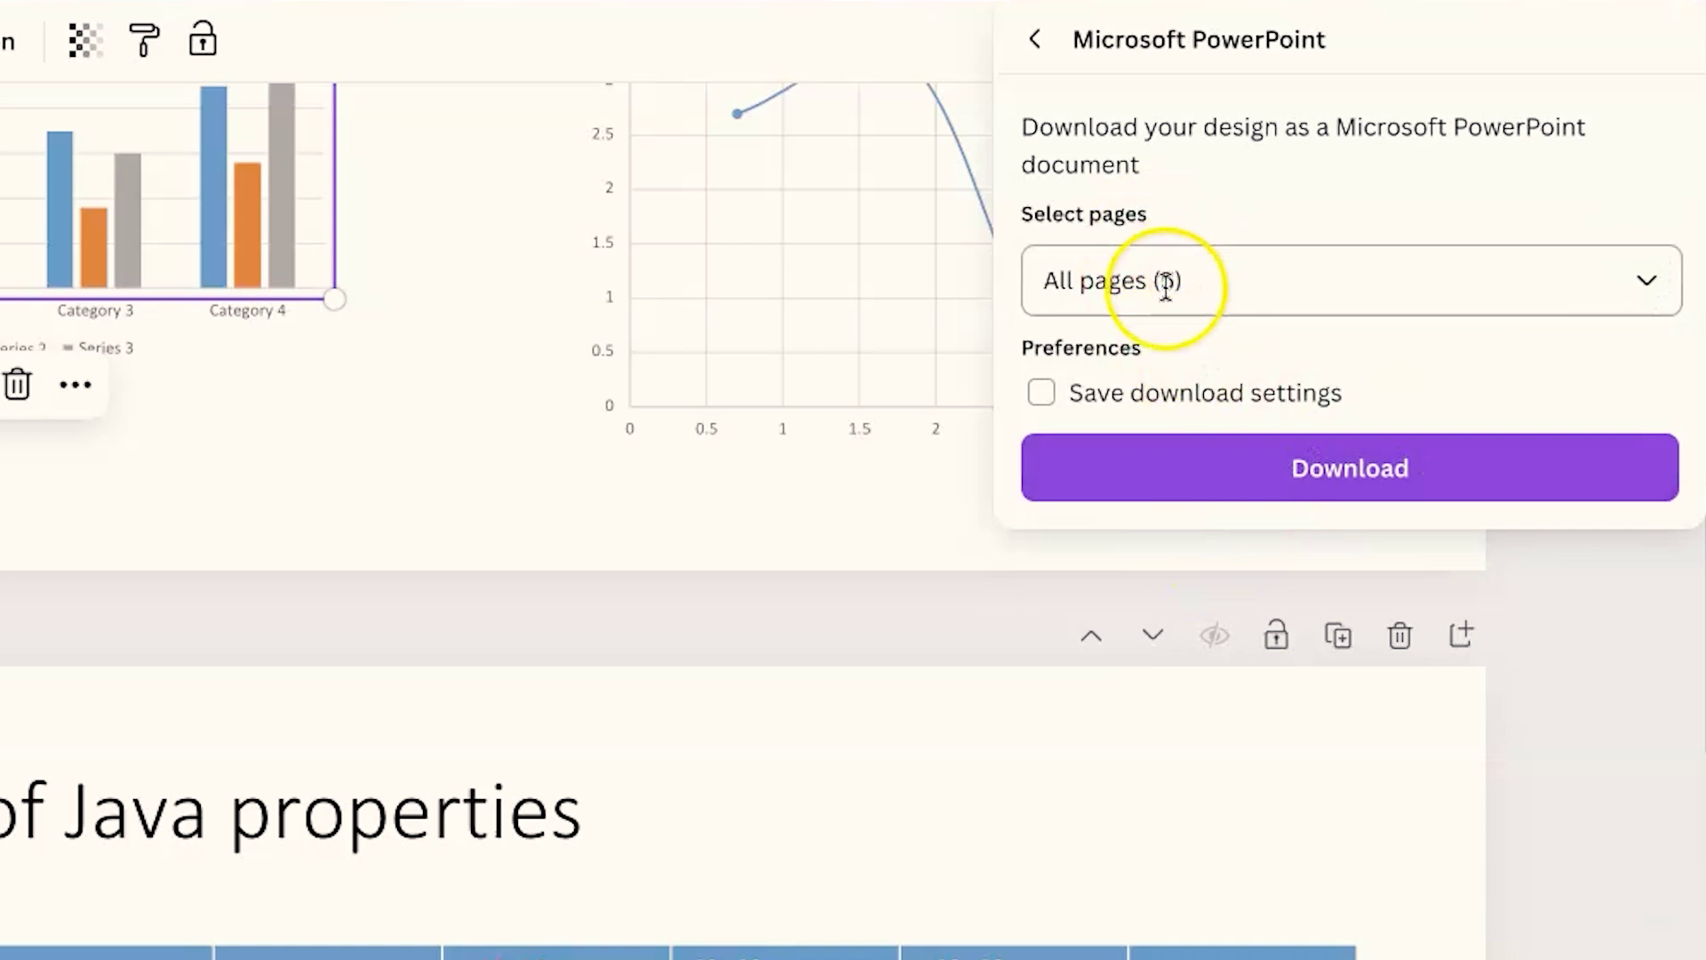
left_click(1256, 466)
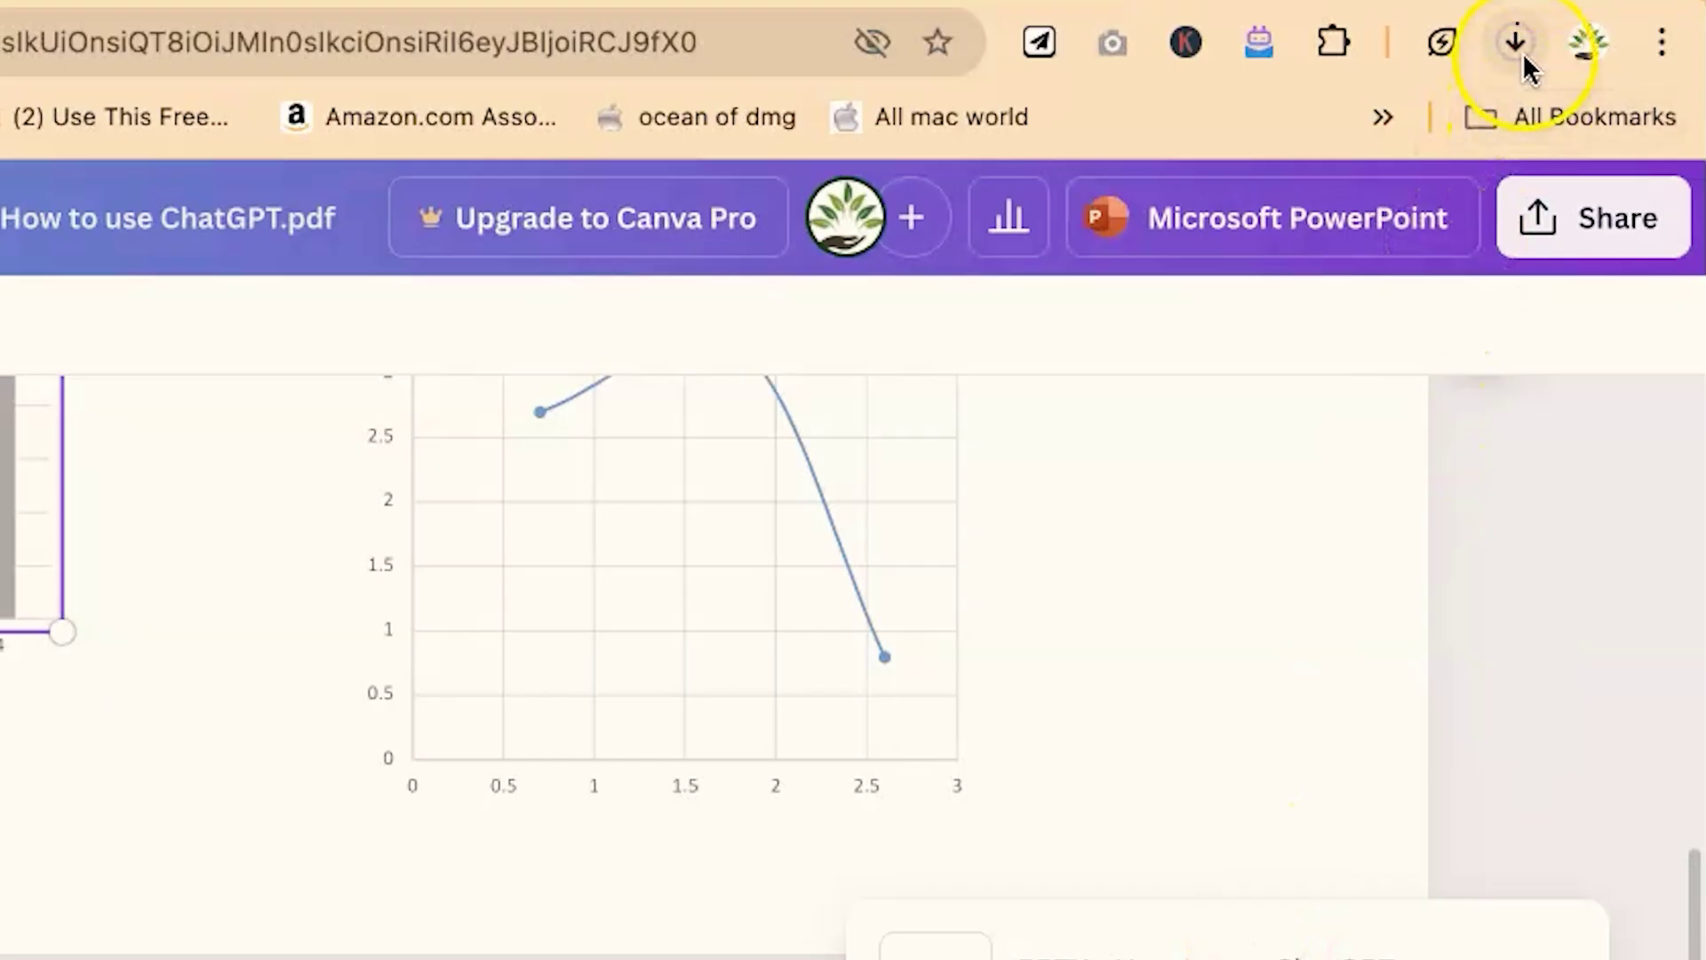
left_click(1516, 44)
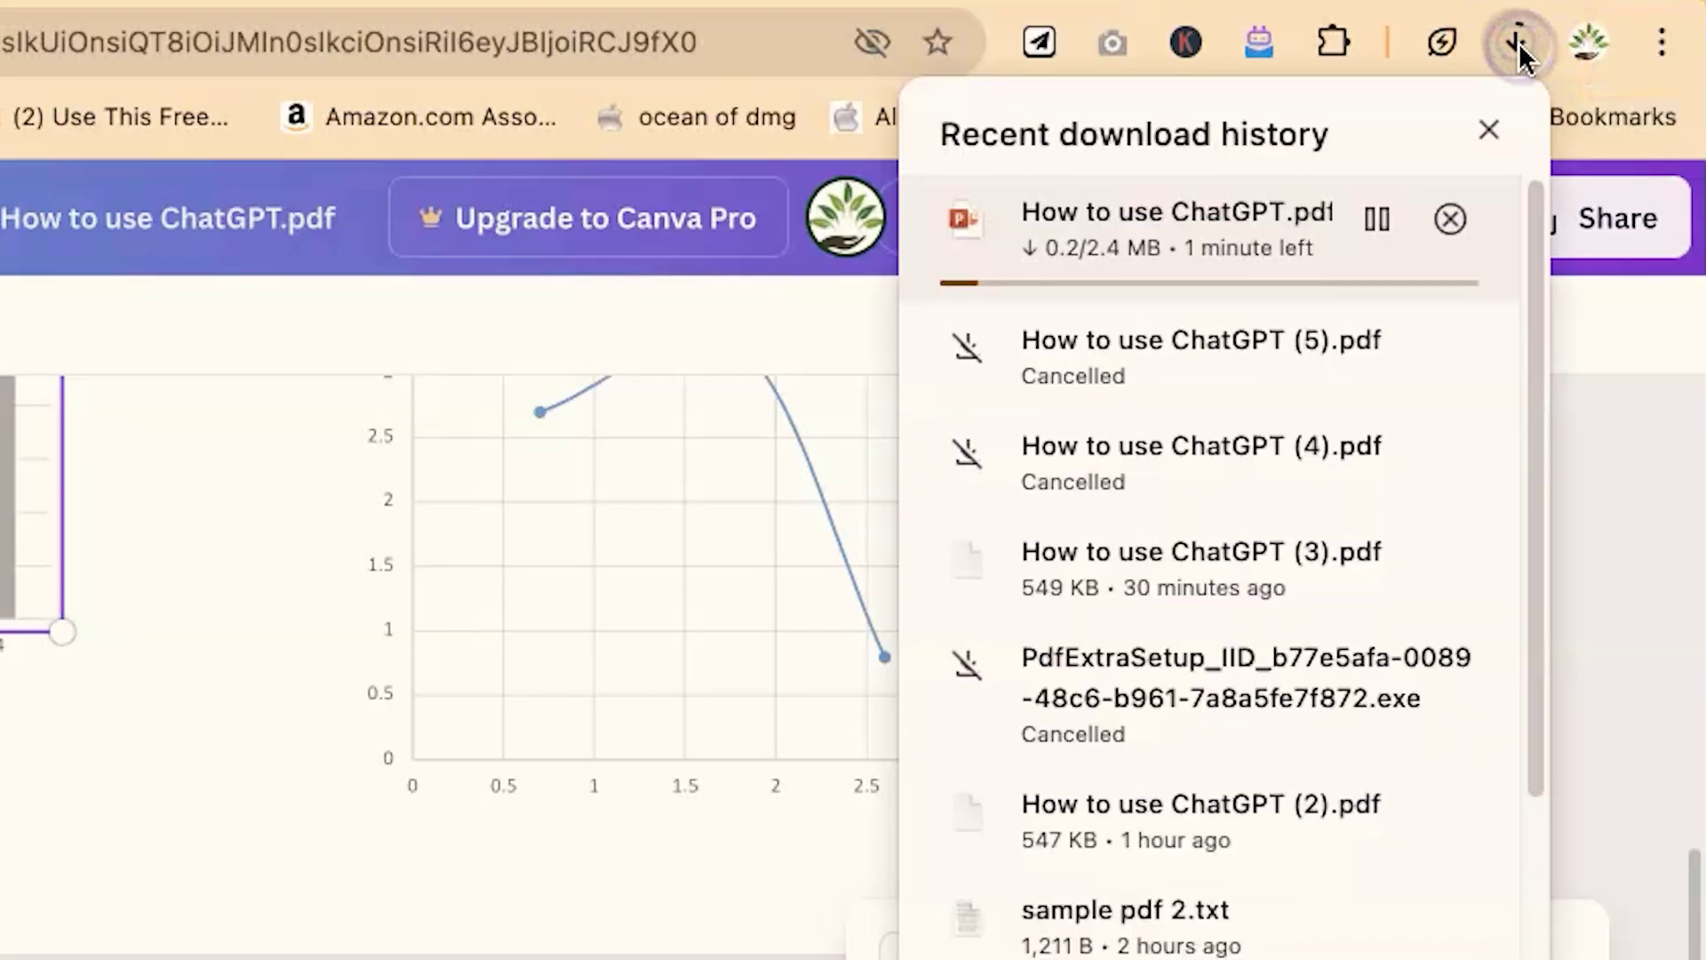